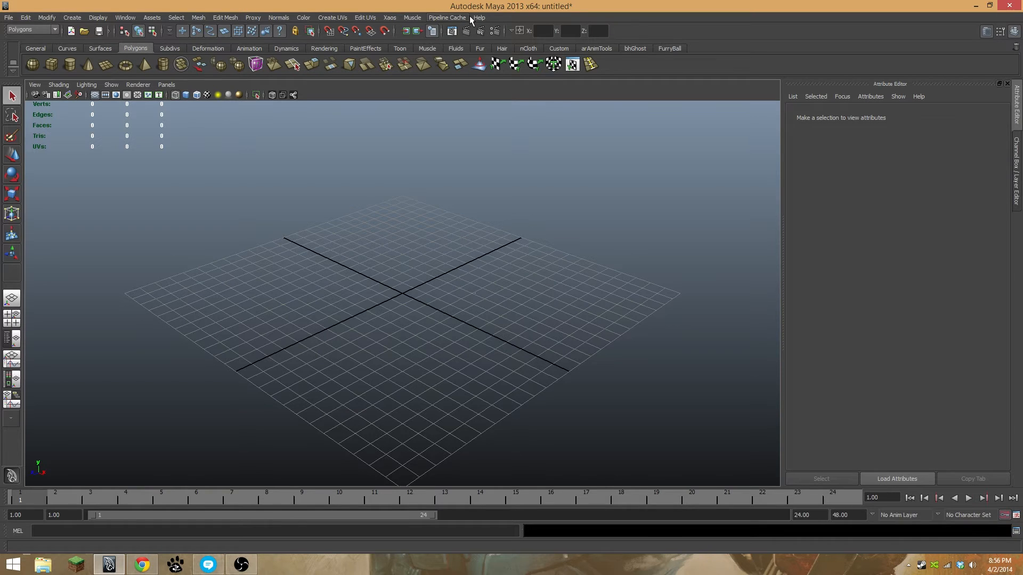
click(27, 18)
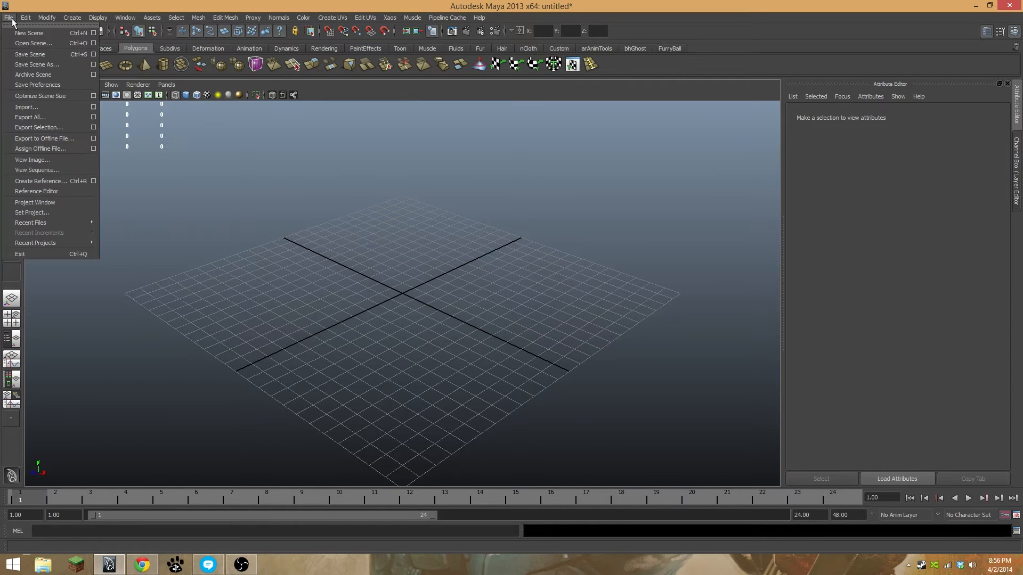
mouse_move(123, 17)
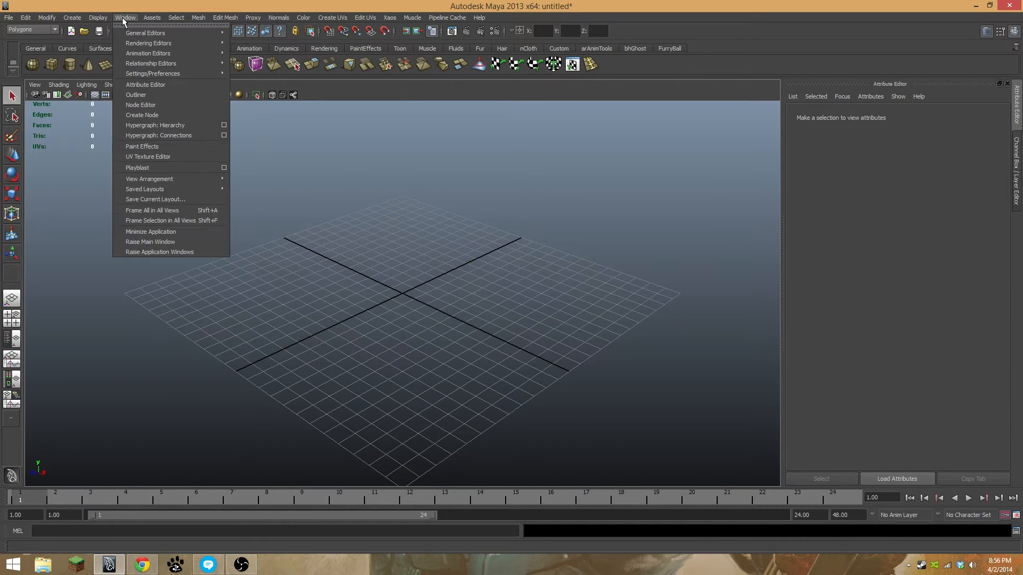
mouse_move(167, 17)
mouse_move(320, 16)
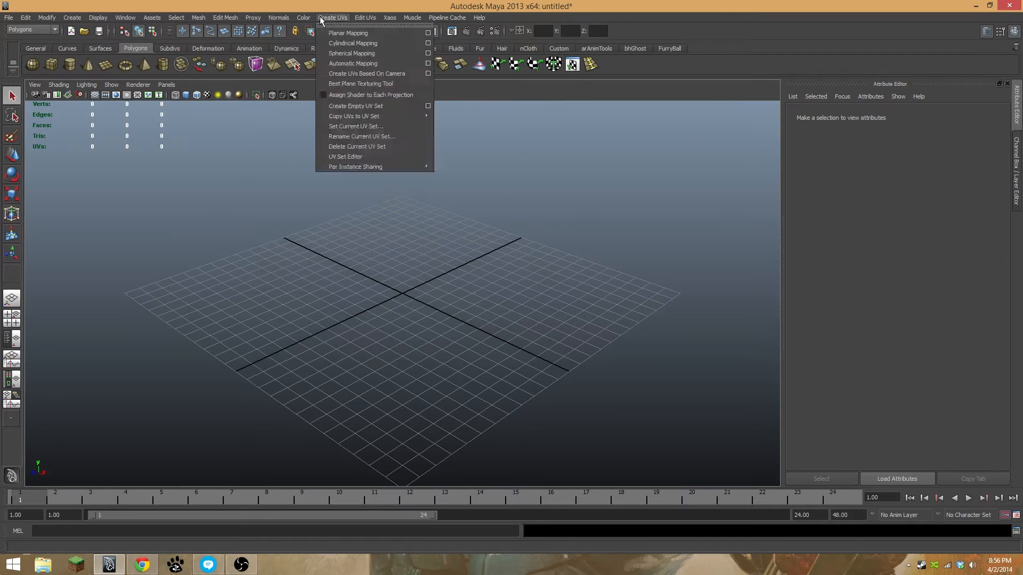
Switch to the Animation menu set and look through its deformer, skeleton and skin commands
click(29, 30)
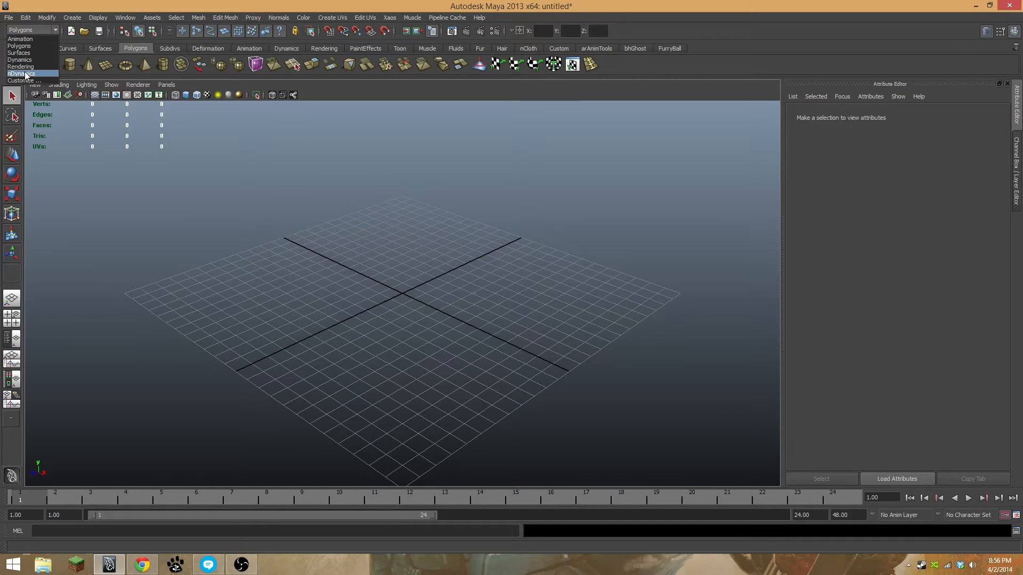
click(24, 40)
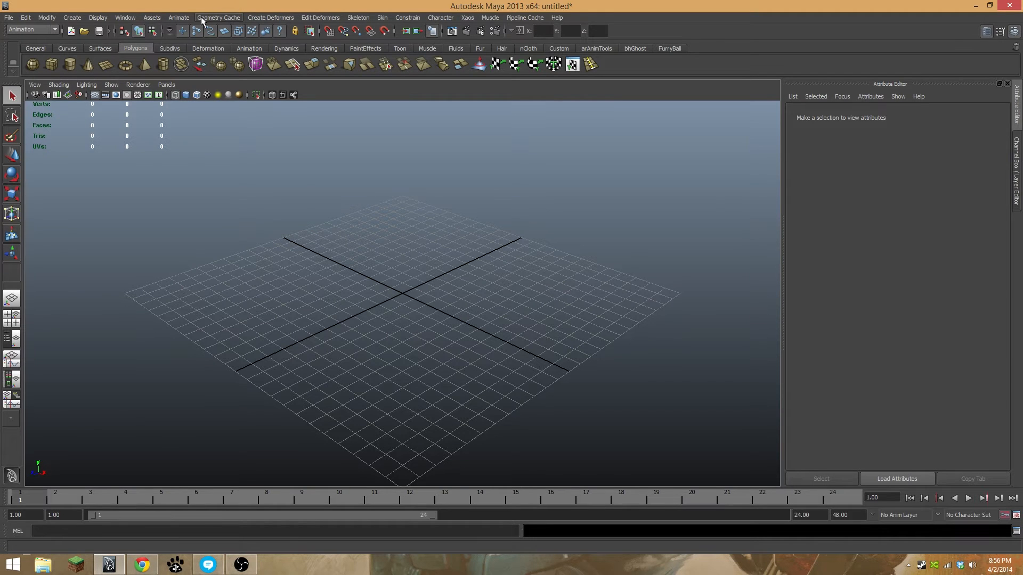
click(267, 18)
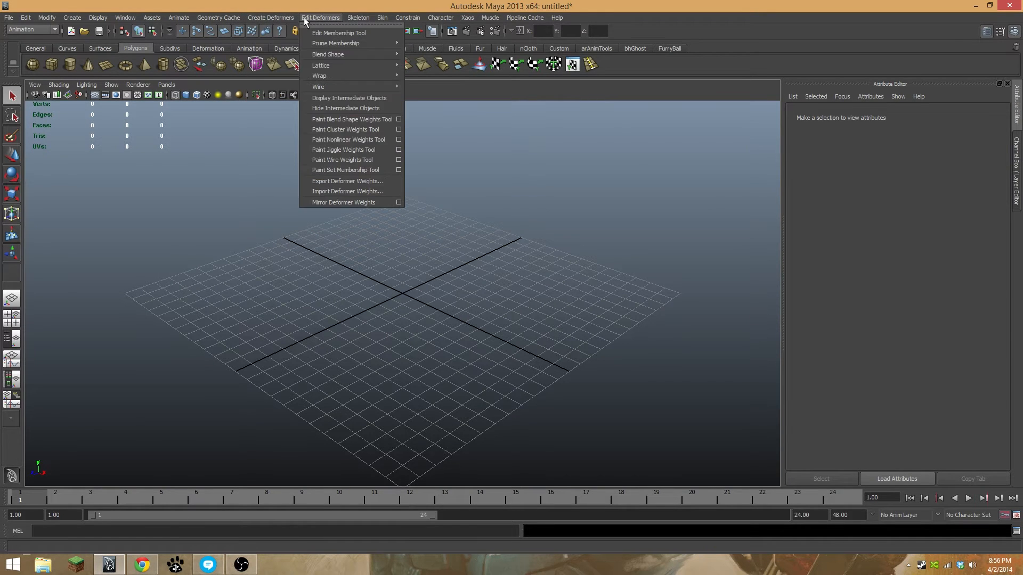
click(320, 18)
click(358, 18)
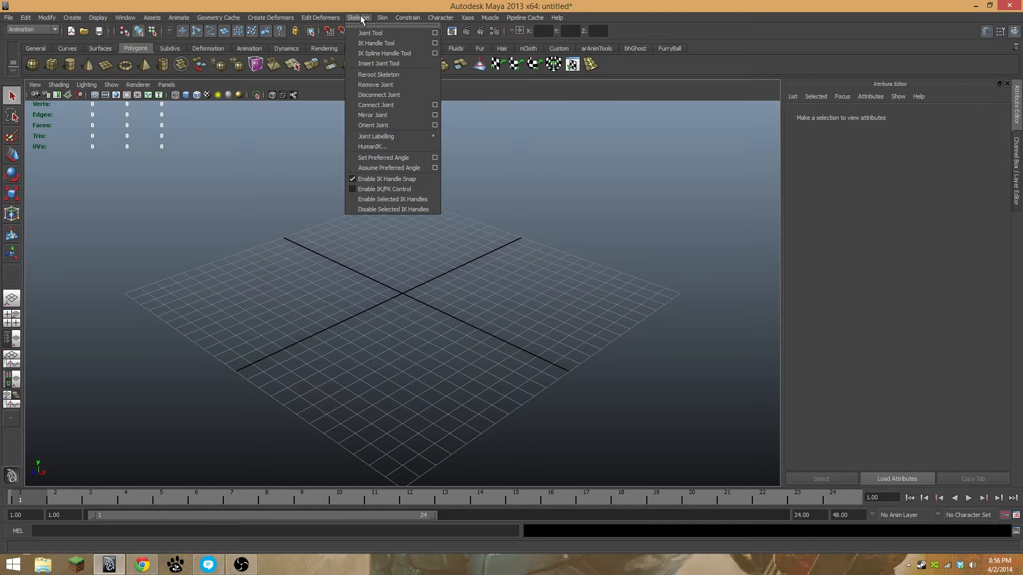
mouse_move(383, 18)
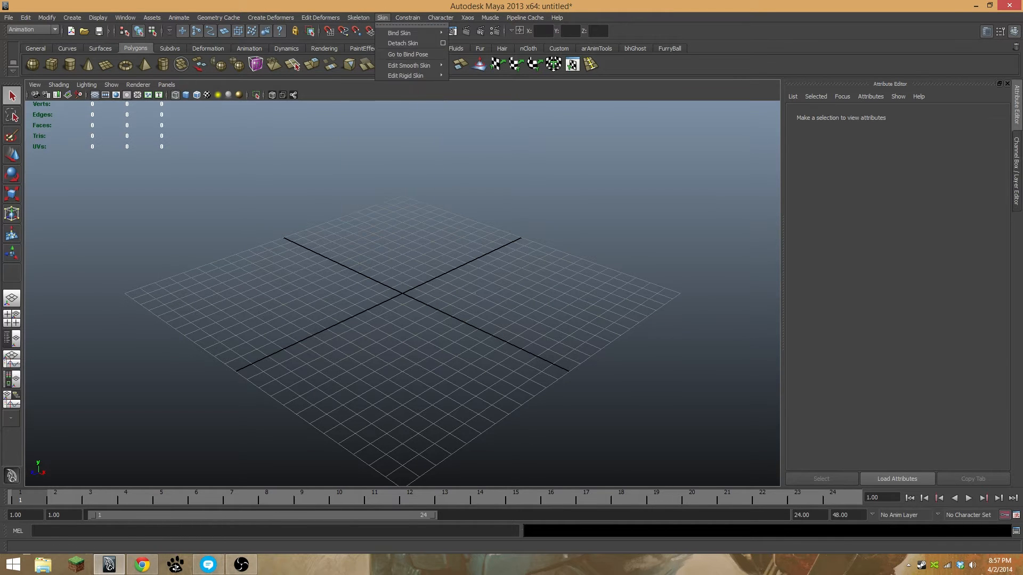
click(358, 18)
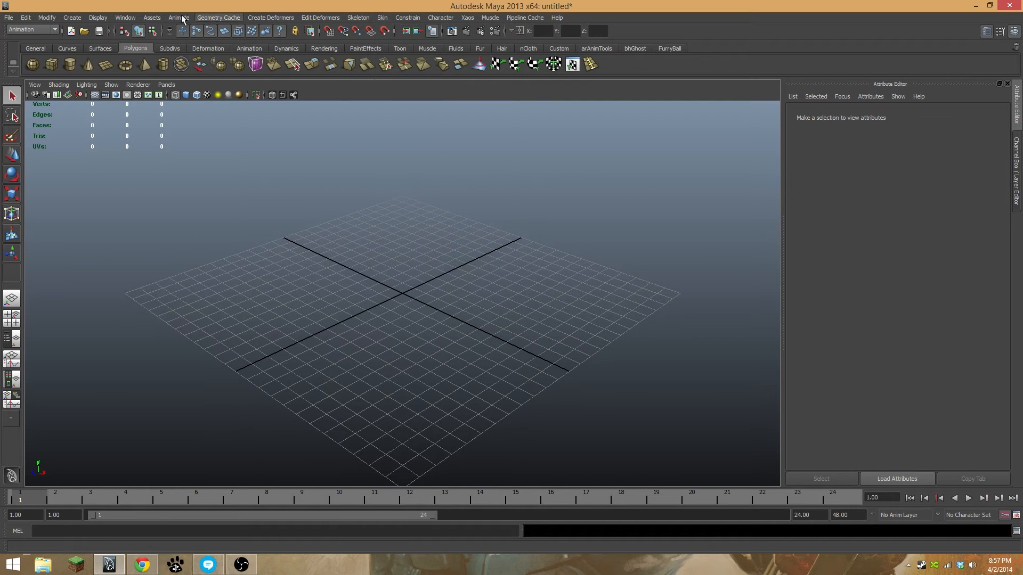
Switch back to the Polygons menu set and look through its commands from Normals to Muscle
click(22, 28)
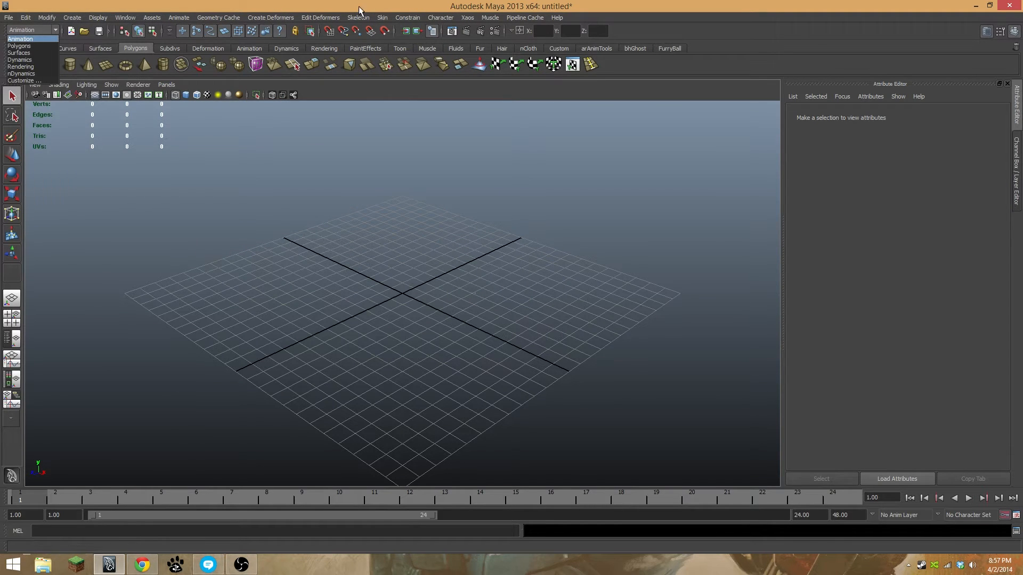
click(40, 45)
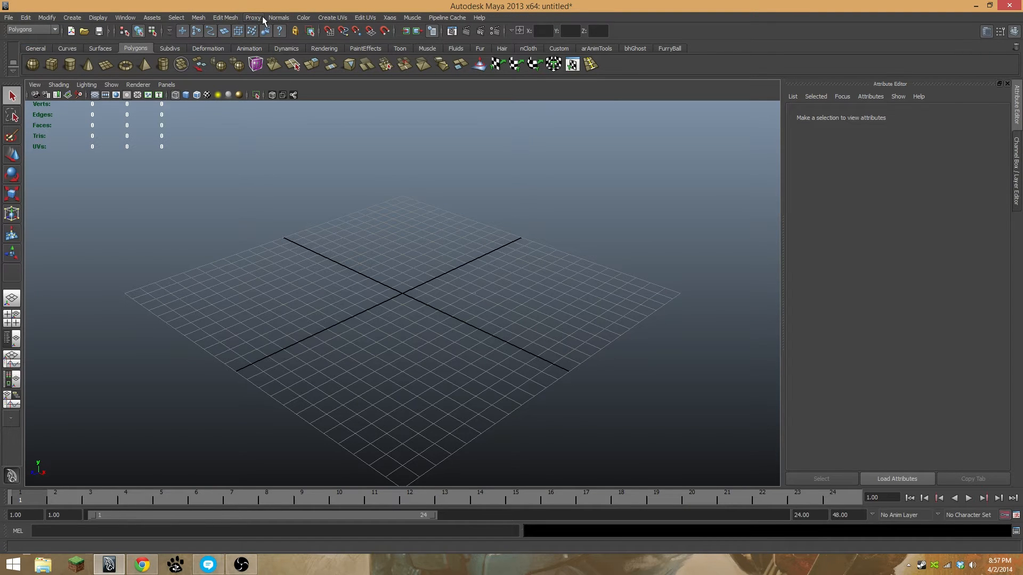
click(278, 17)
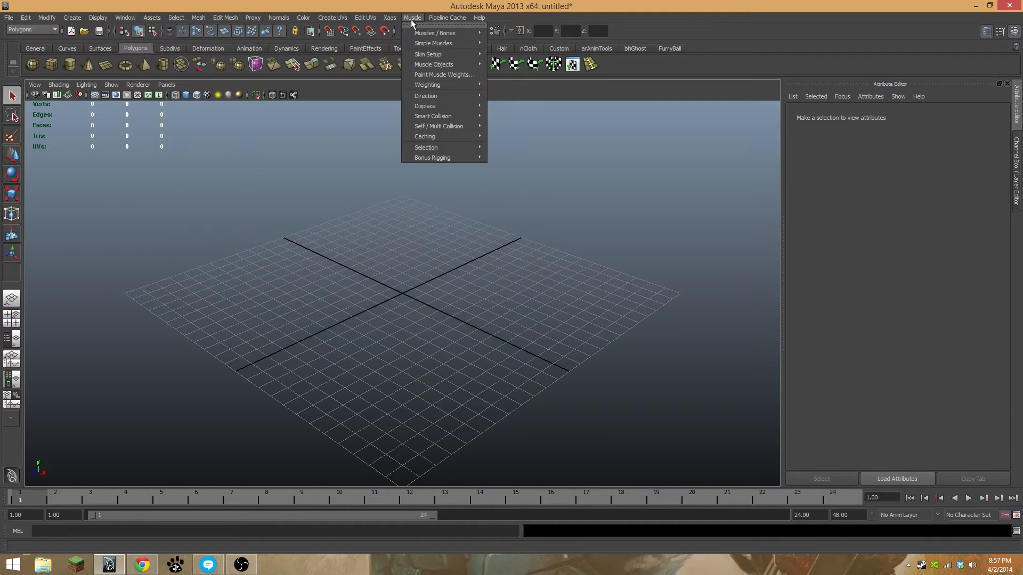
Cycle the menu set through Surfaces, Rendering and Animation to compare the commands each one offers
click(55, 30)
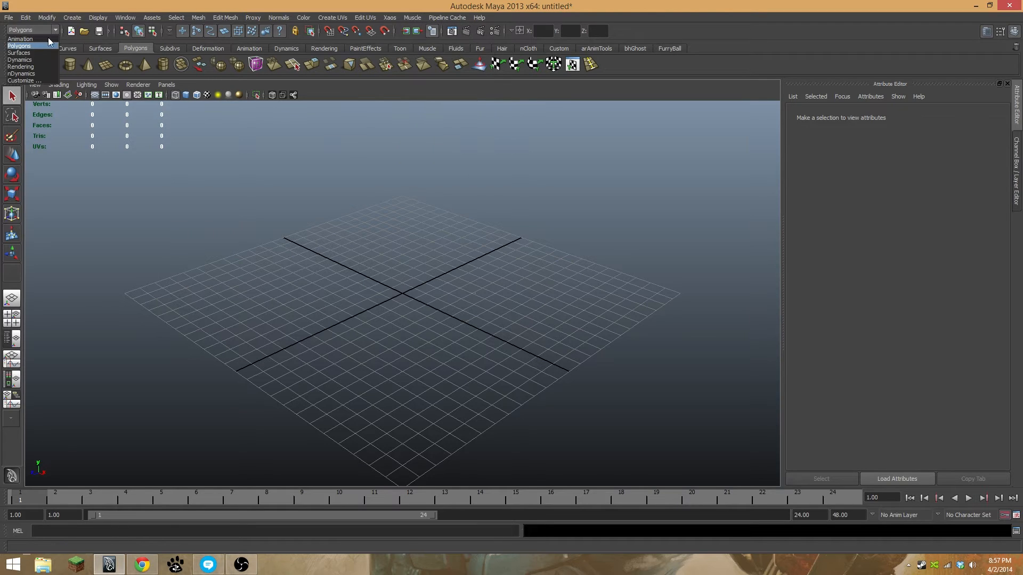
click(39, 51)
click(42, 30)
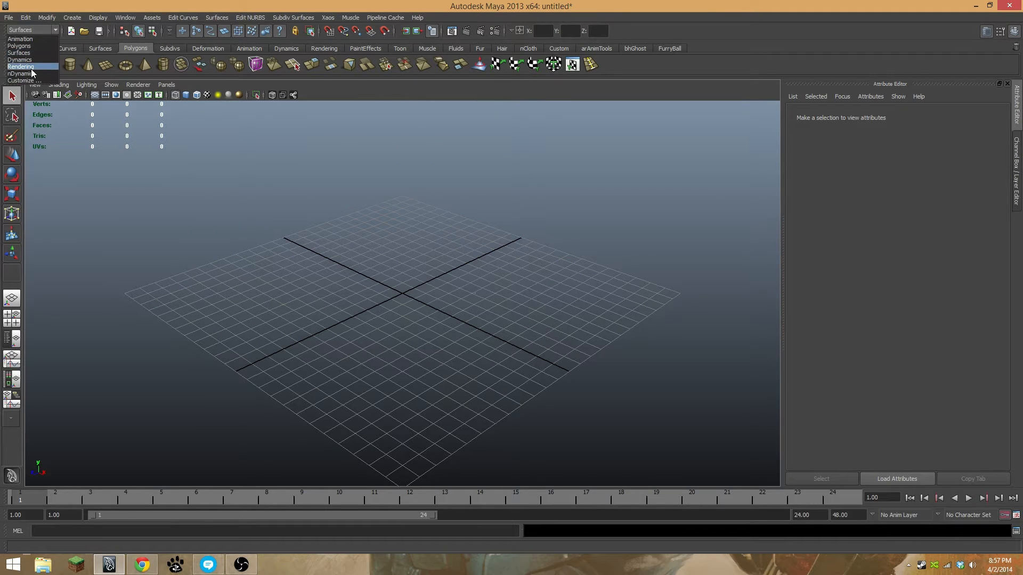
click(31, 67)
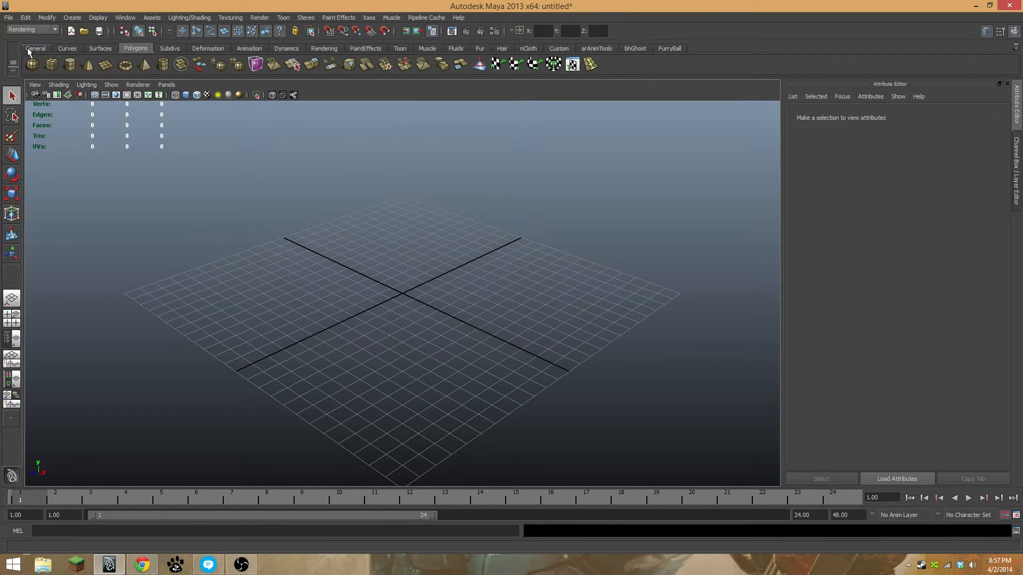
click(40, 31)
click(37, 36)
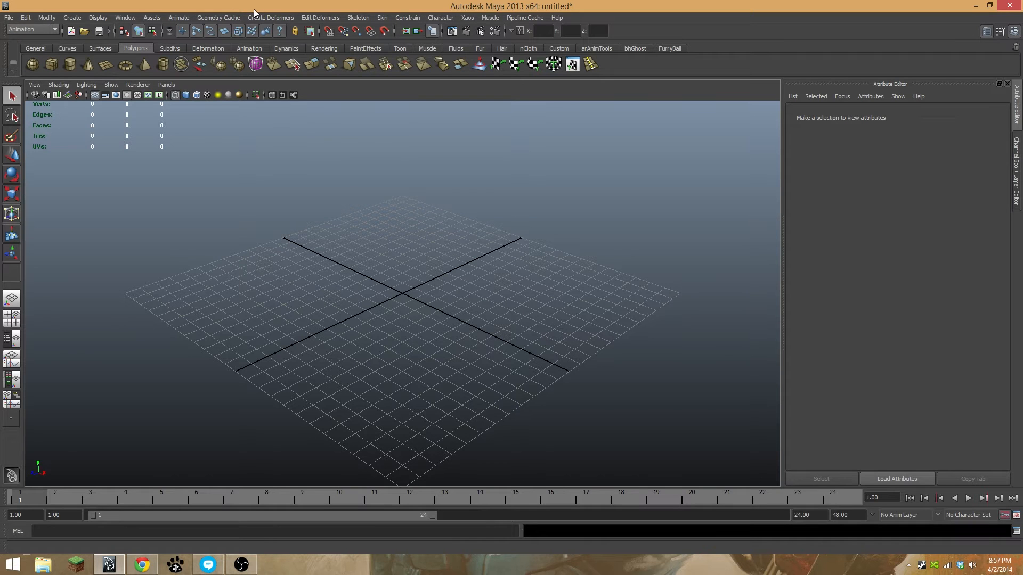
click(46, 29)
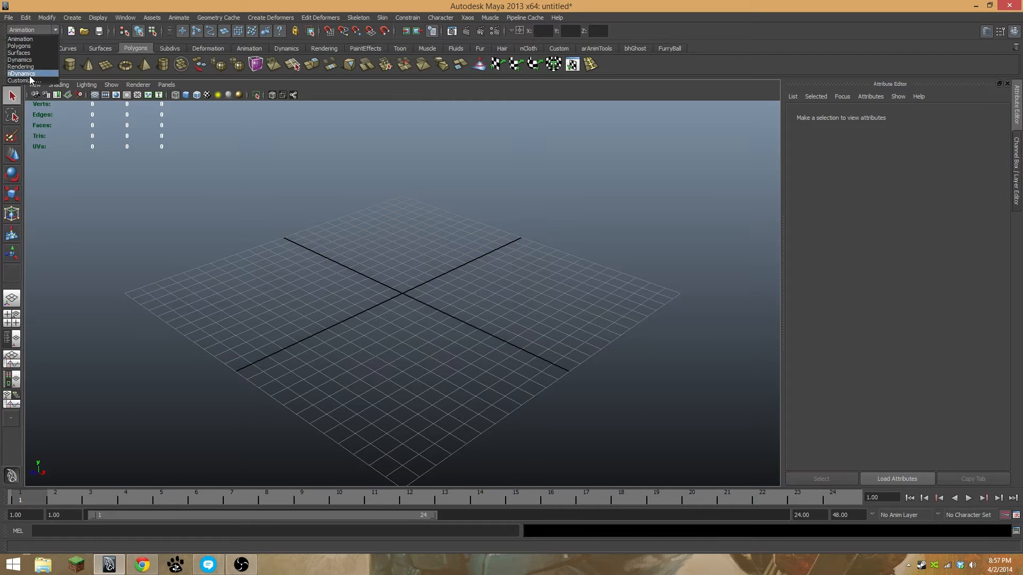
click(33, 40)
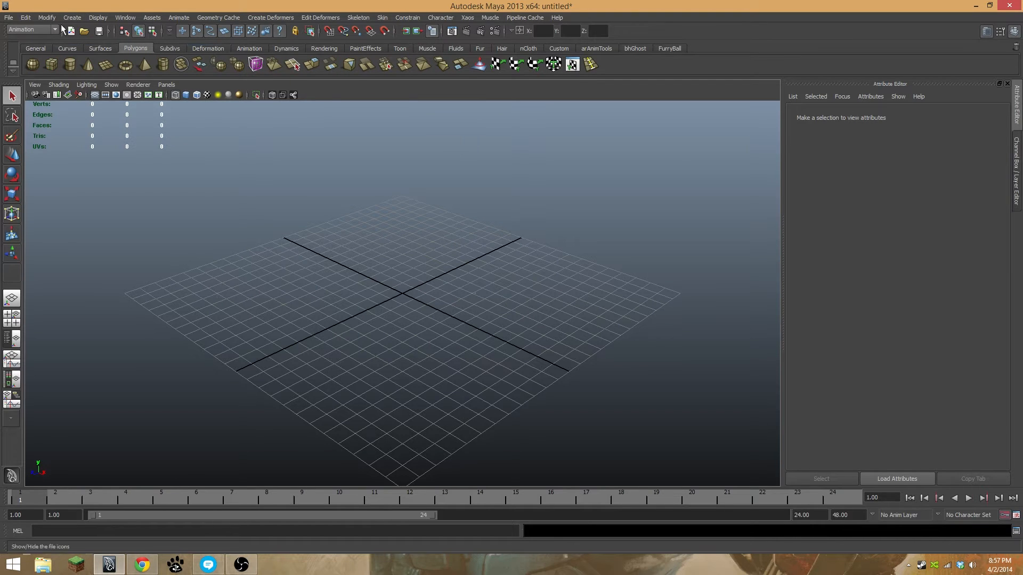
click(45, 28)
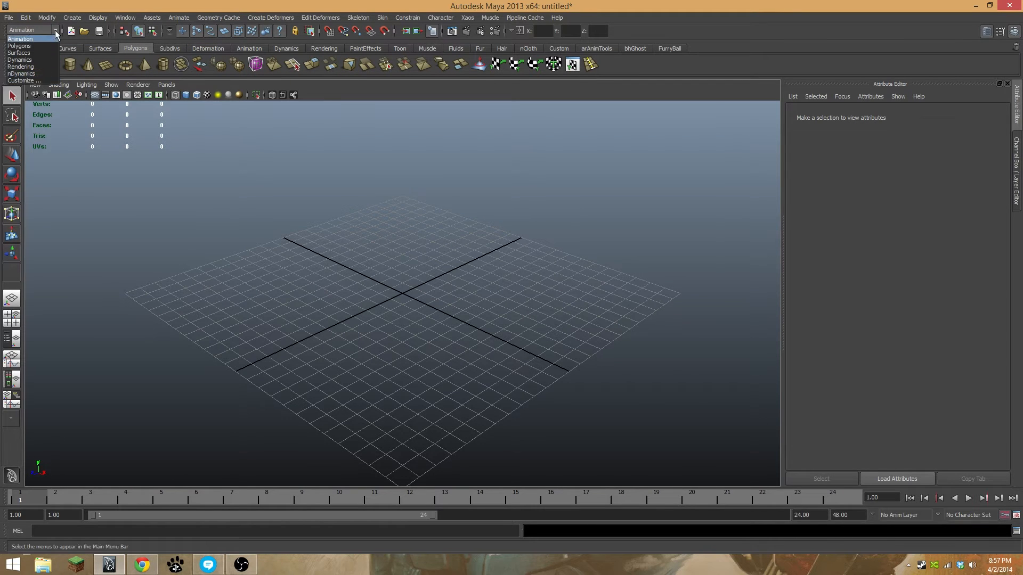
click(53, 31)
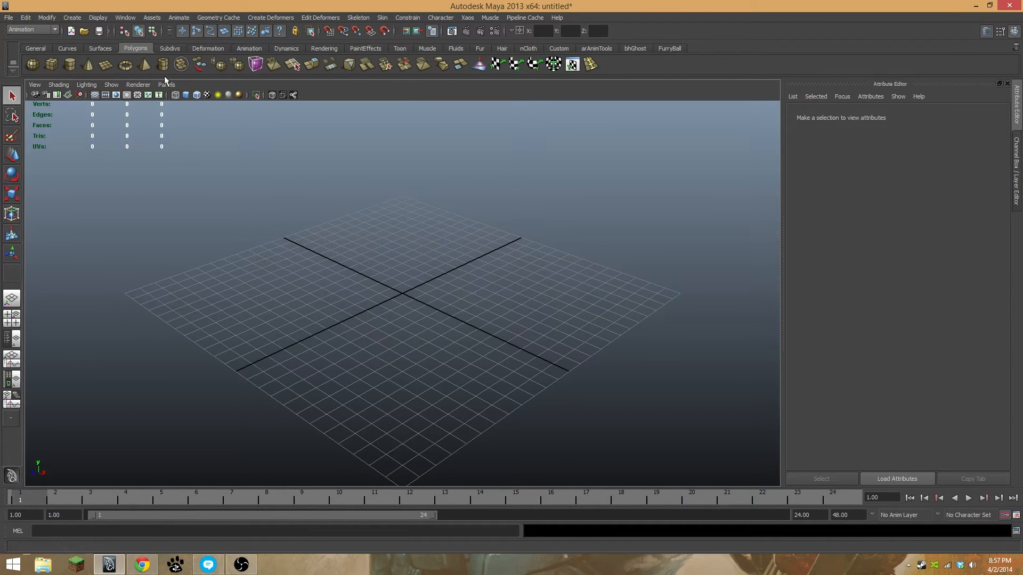
Set the menu set to Polygons and view its Mesh commands
click(15, 29)
click(16, 45)
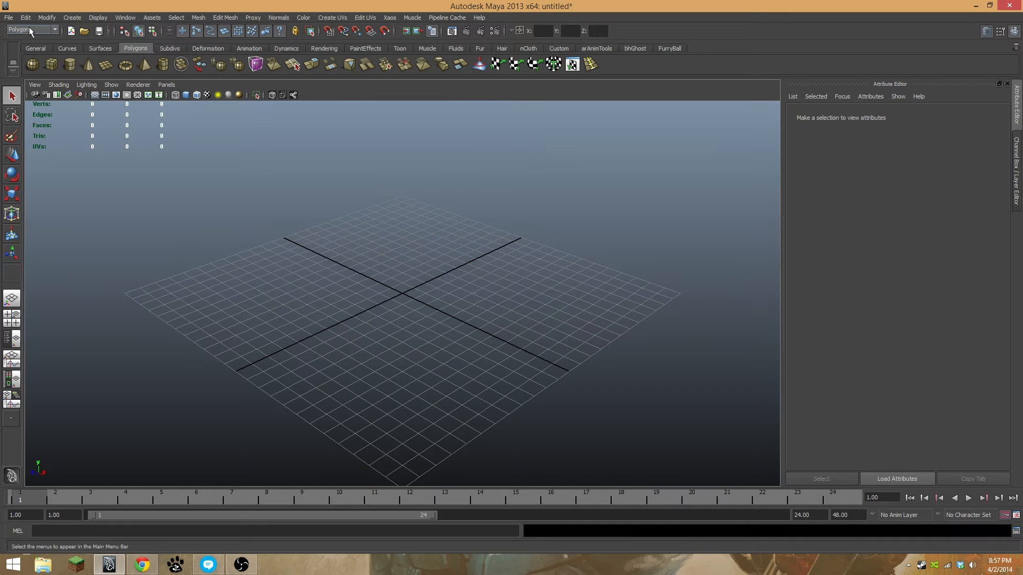
click(197, 16)
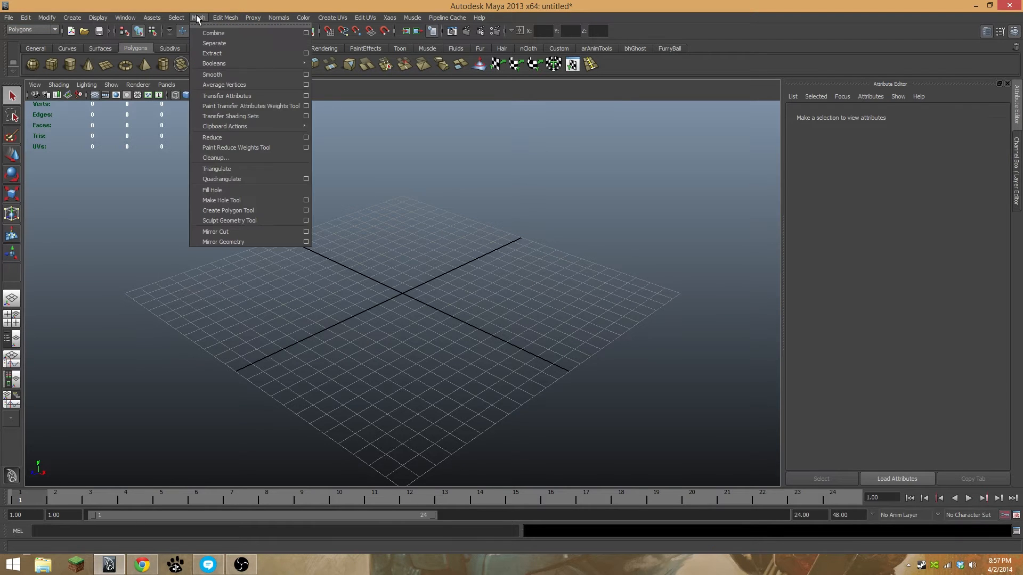
Create a polygon helix at the centre of the grid, view it shaded, and delete it
mouse_move(87, 19)
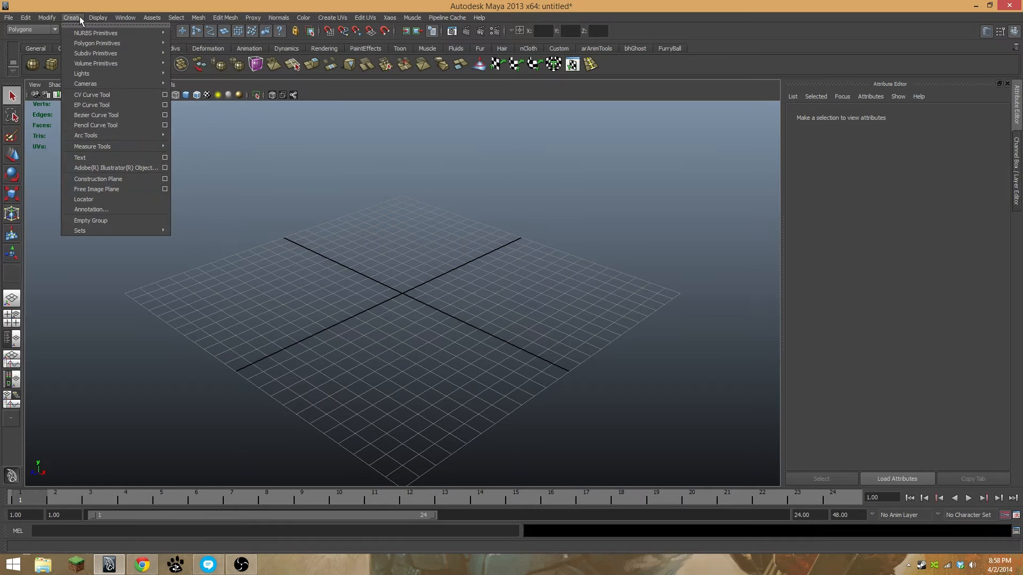
mouse_move(81, 46)
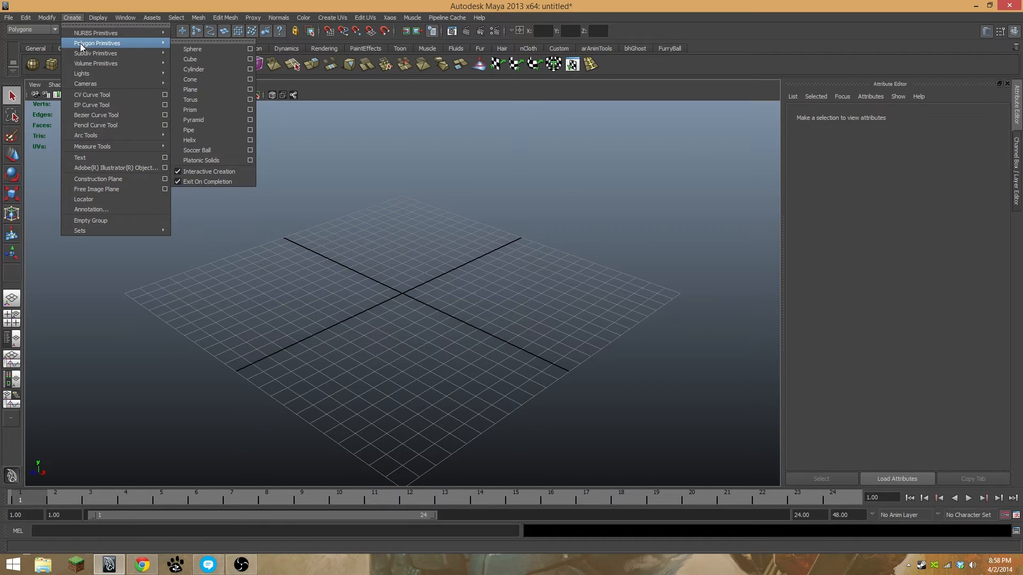
click(206, 139)
drag(403, 294, 493, 171)
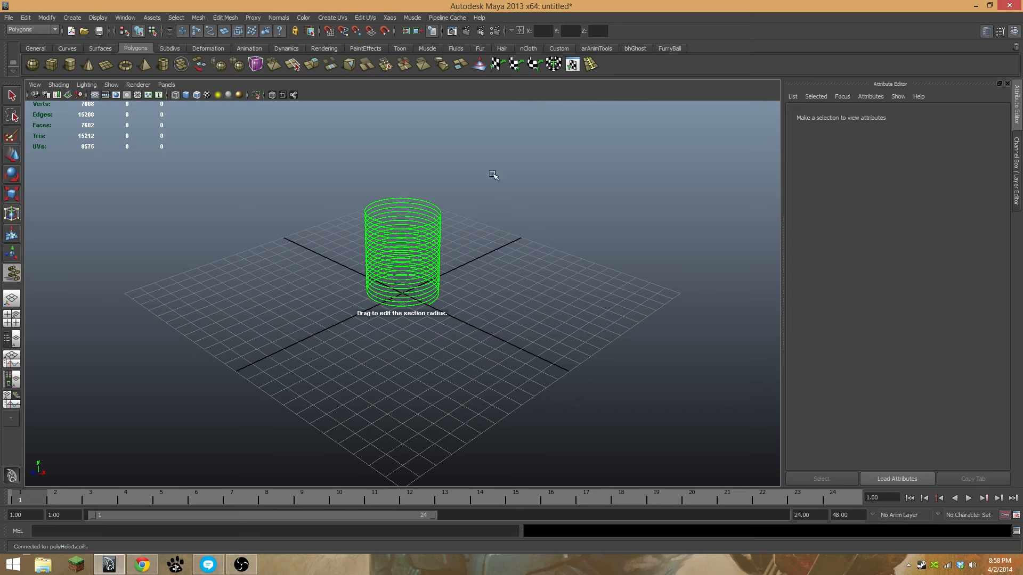
drag(450, 223, 461, 237)
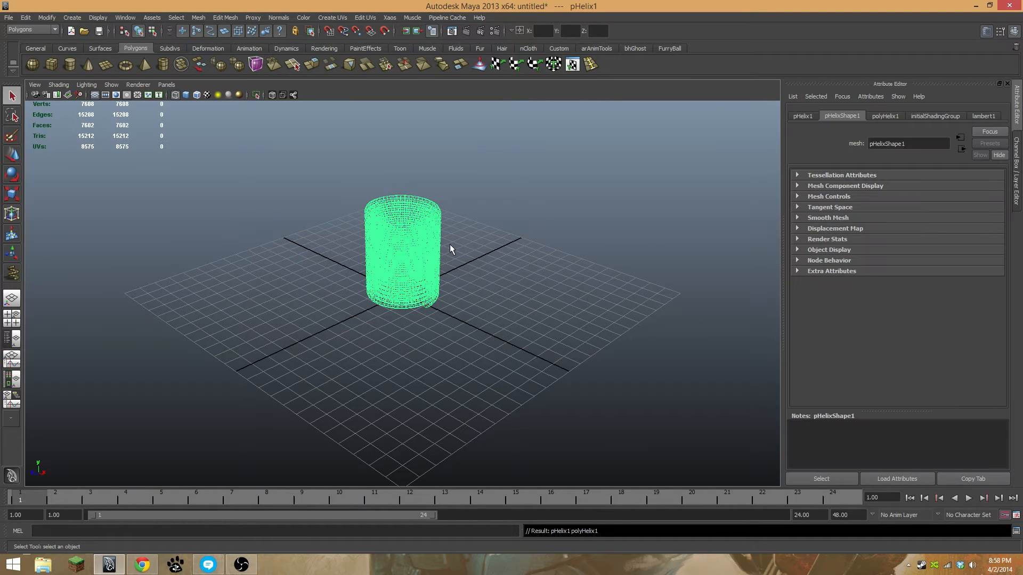
key(5)
key(Delete)
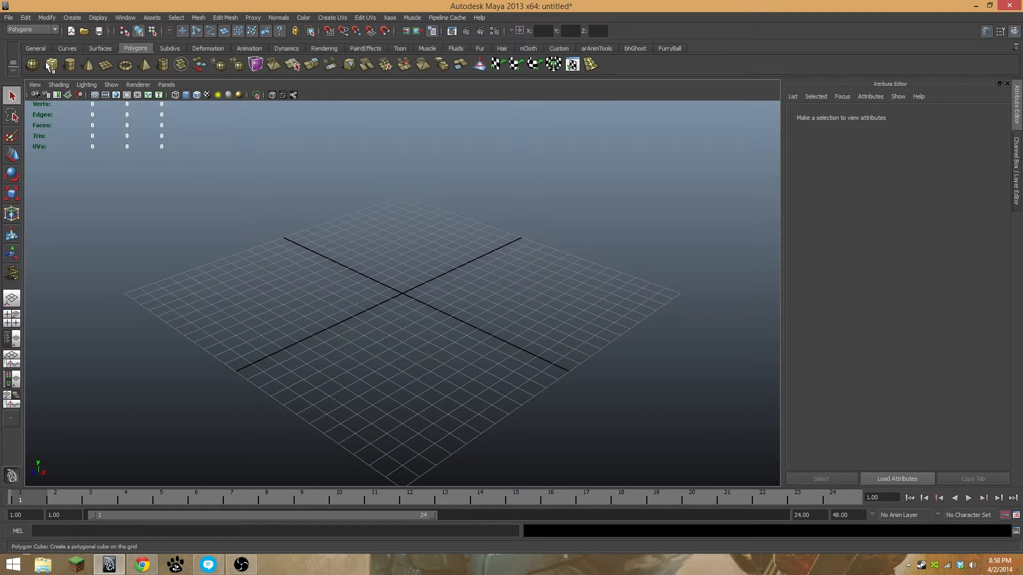
Create a polygon plane that covers the whole grid from corner to corner
click(106, 64)
alt+right_drag(500, 299, 404, 291)
alt+drag(404, 290, 270, 262)
drag(274, 223, 579, 392)
key(q)
alt+drag(354, 257, 265, 263)
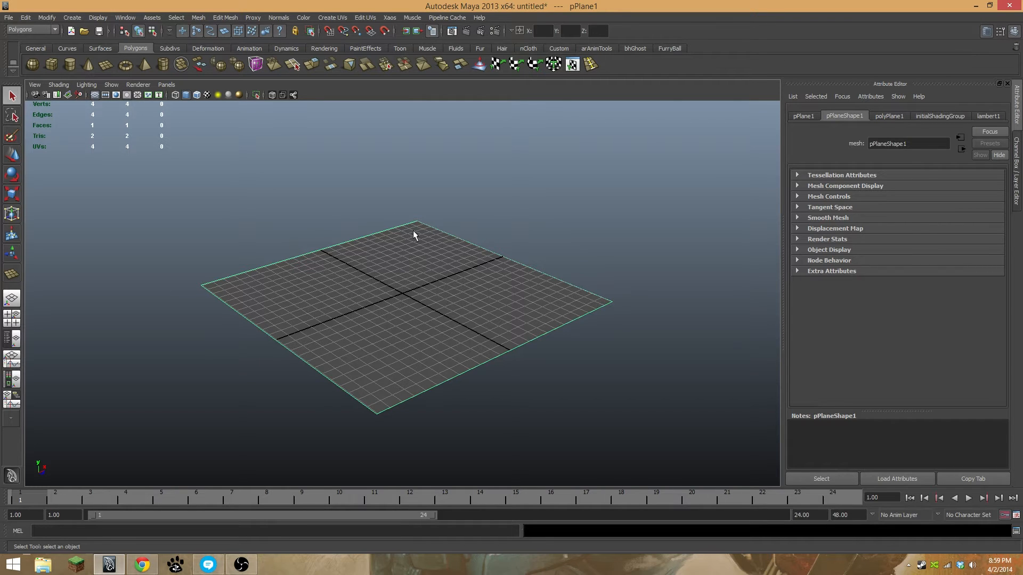
alt+drag(425, 334, 304, 307)
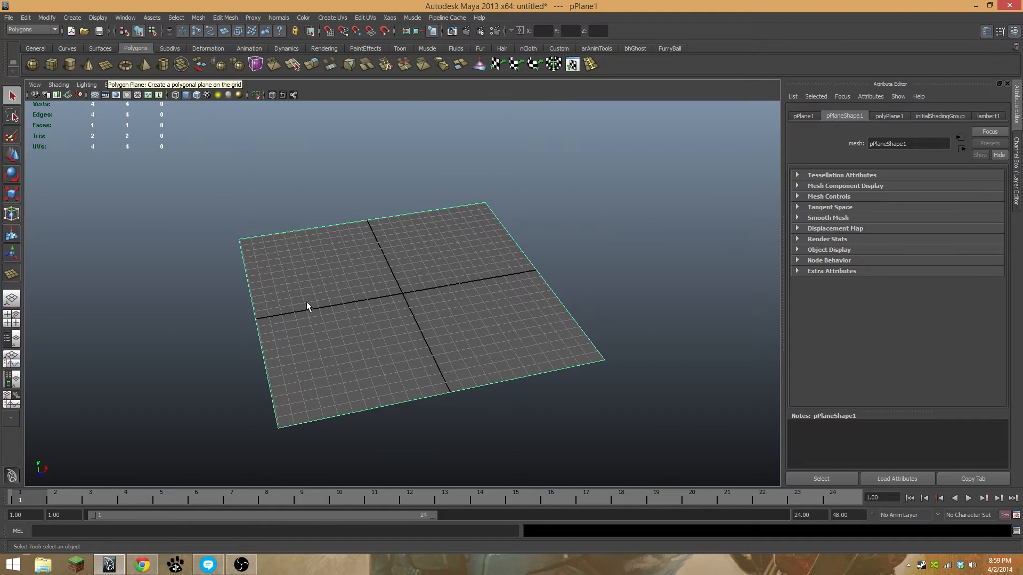
alt+drag(251, 283, 320, 316)
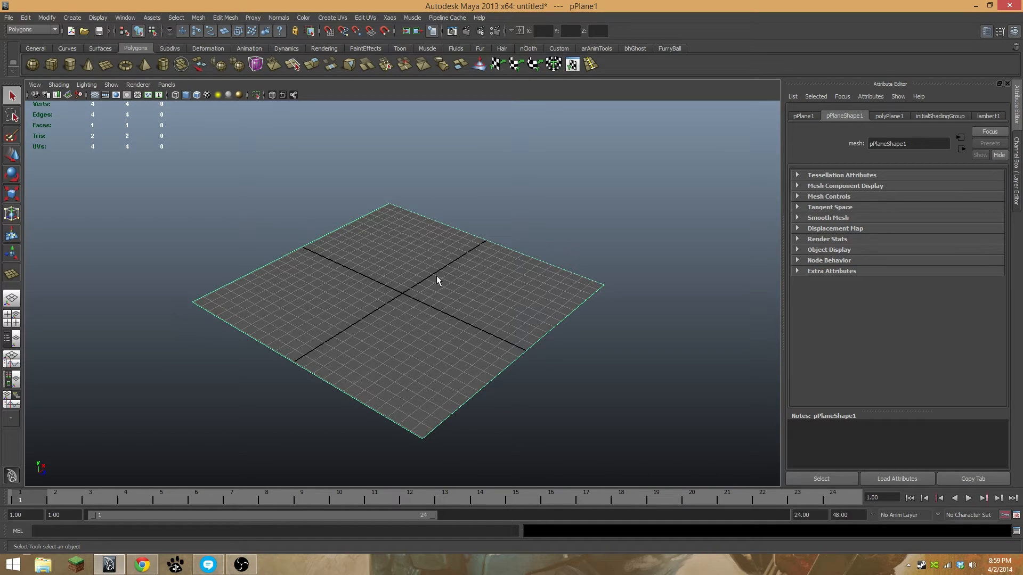
Duplicate the plane in place and check both planes in the Outliner, closing it when done
key(ctrl+d)
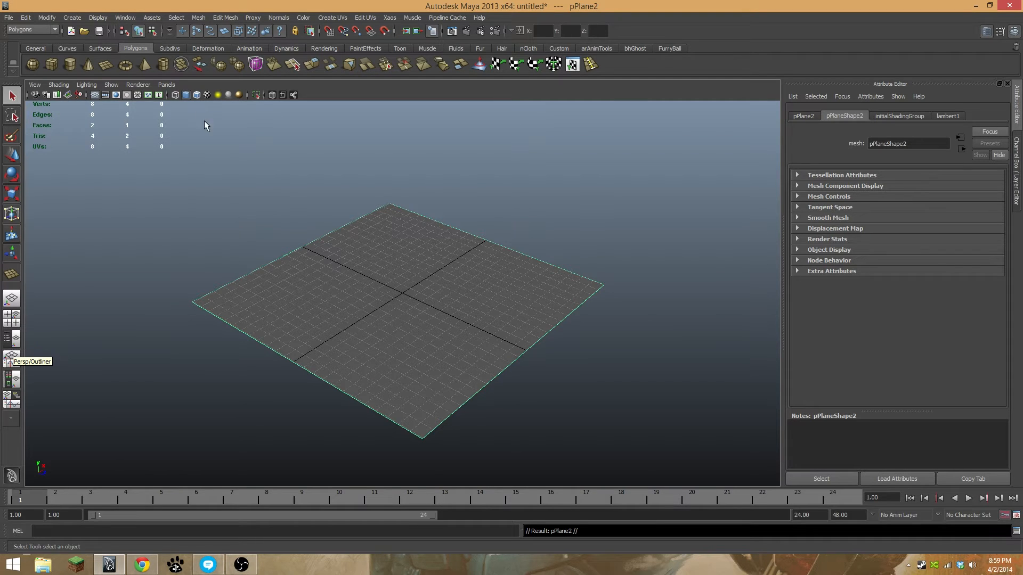
click(127, 18)
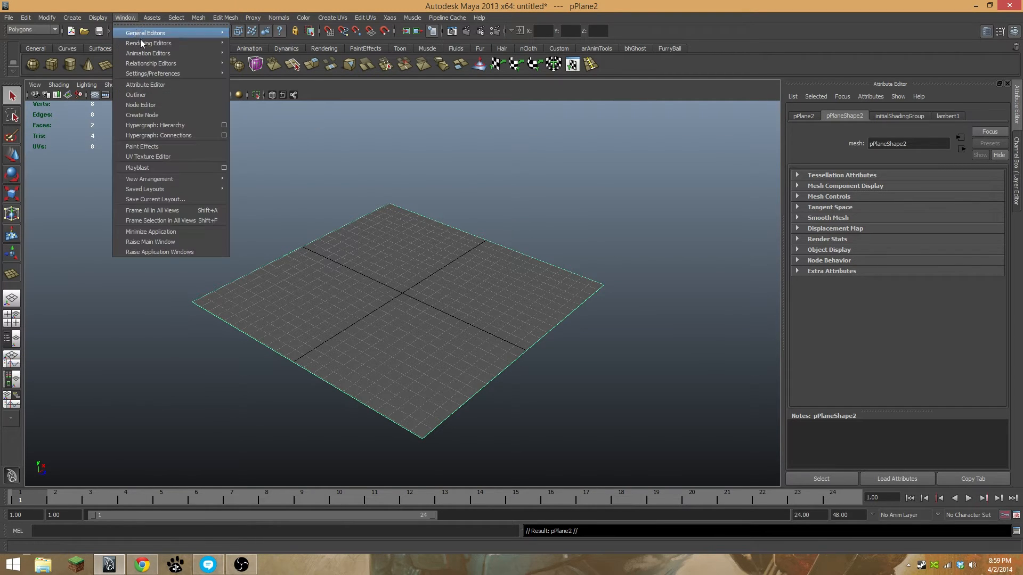
click(137, 95)
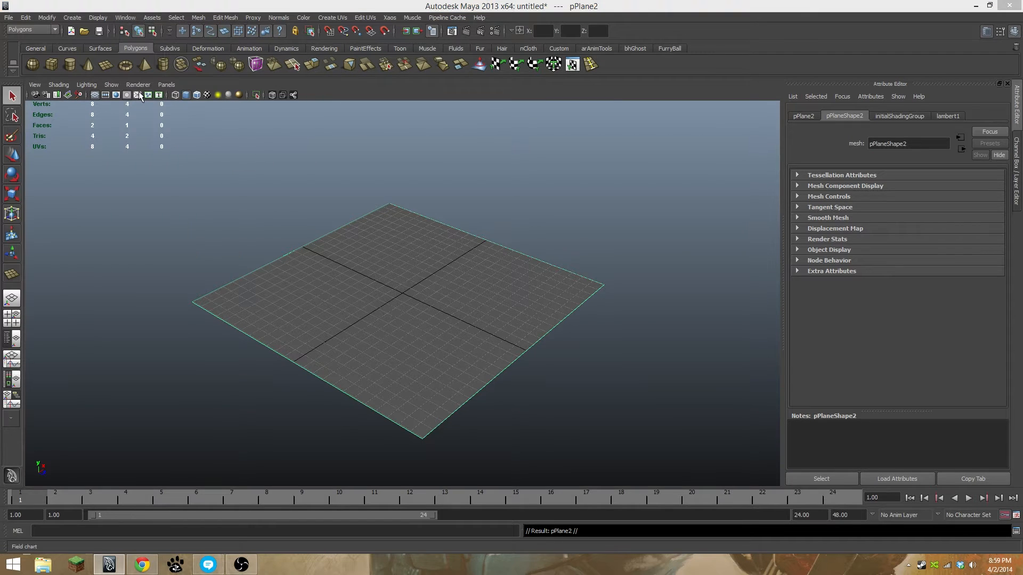
drag(282, 76, 338, 14)
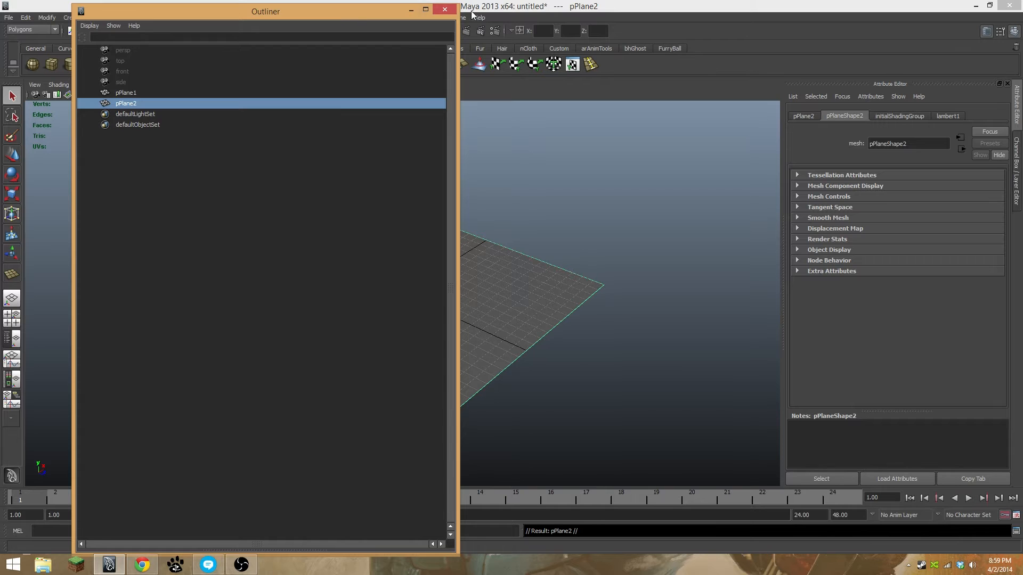
click(441, 10)
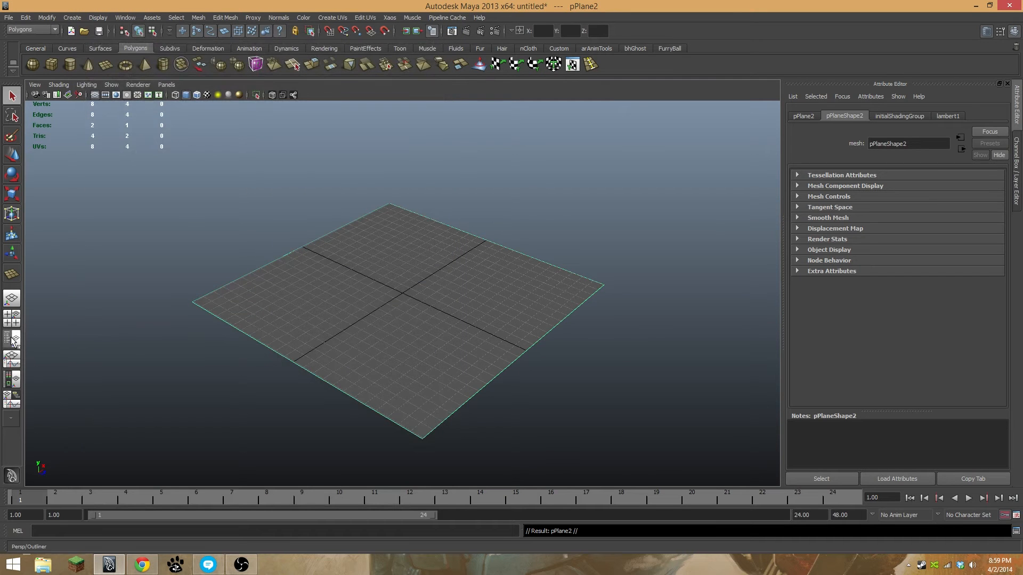
Switch to the Persp/Outliner layout and rename pPlane1 as floor
click(13, 340)
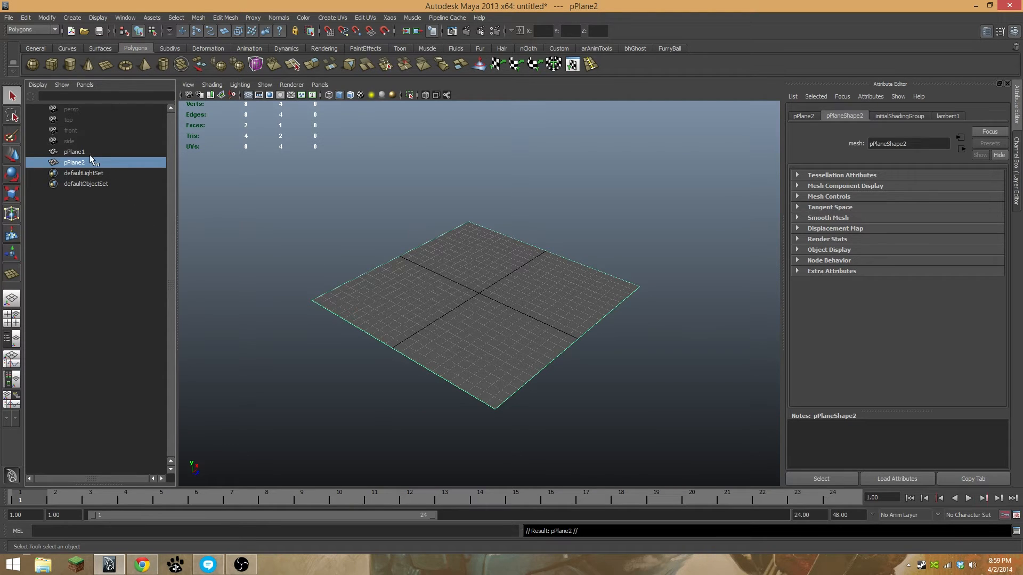
click(82, 153)
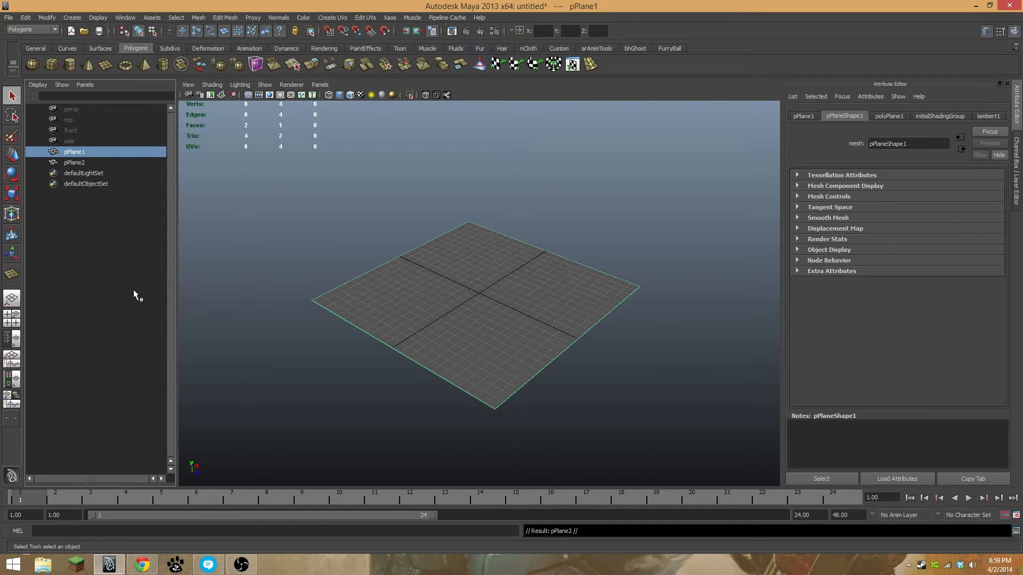
click(73, 161)
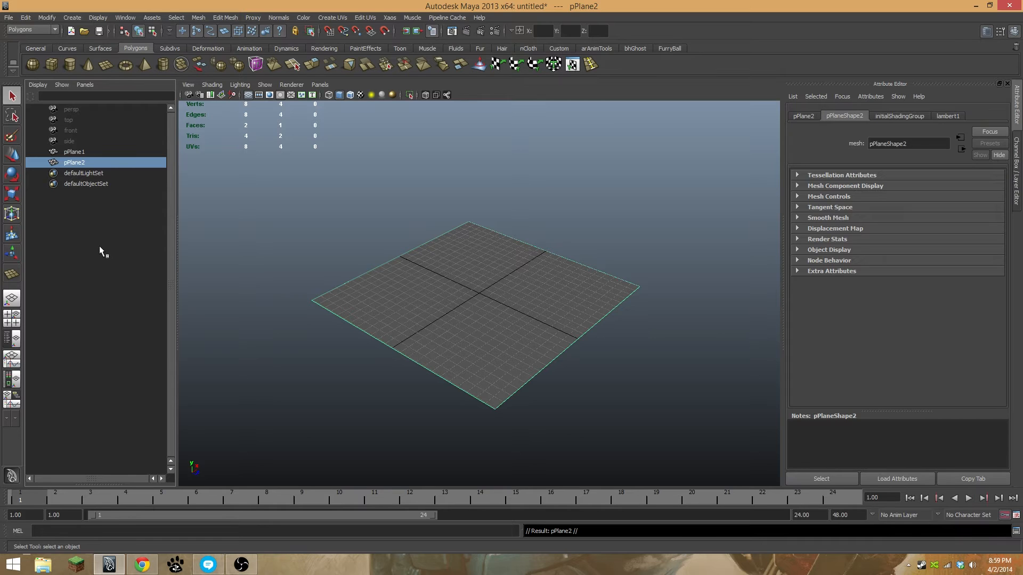
double_click(82, 153)
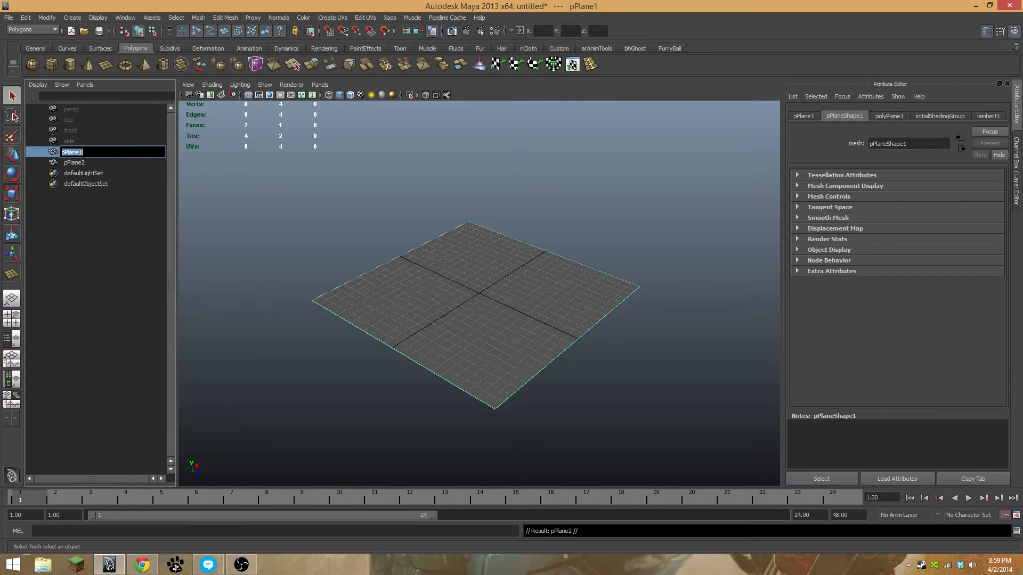
text(floor)
key(Return)
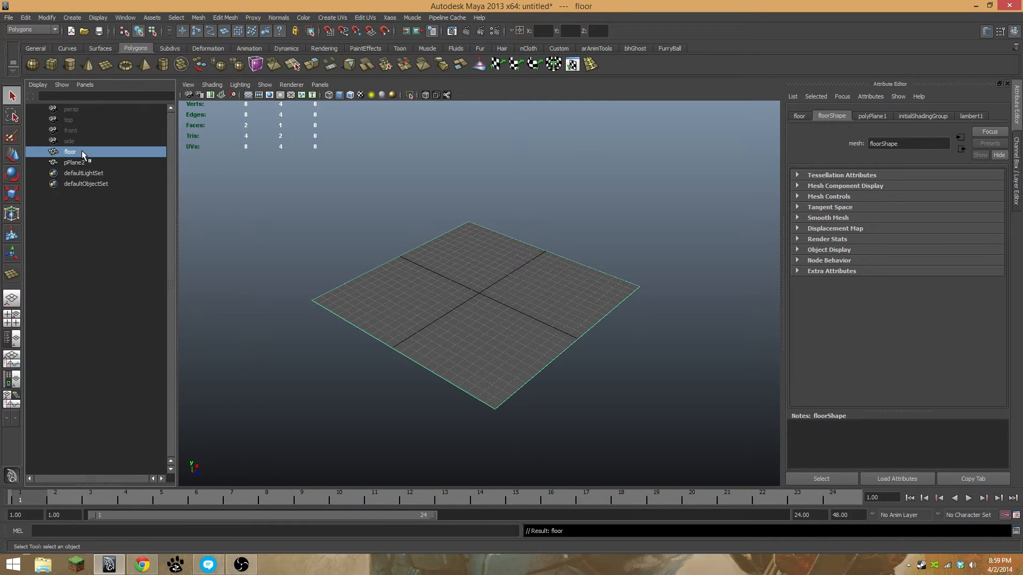
Rename the duplicated plane pPlane2 as wall1
click(74, 164)
double_click(74, 165)
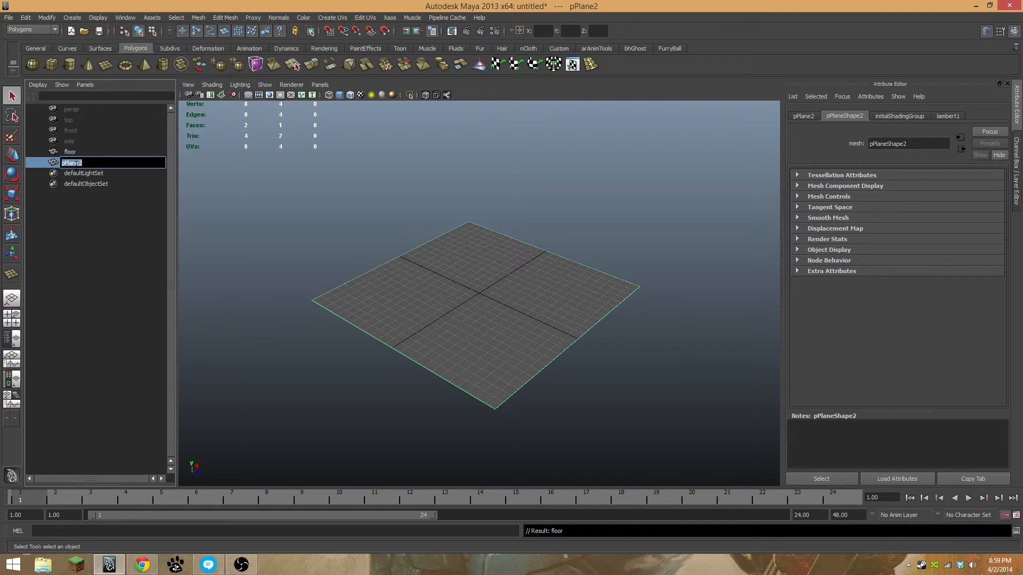
text(wall1)
key(Return)
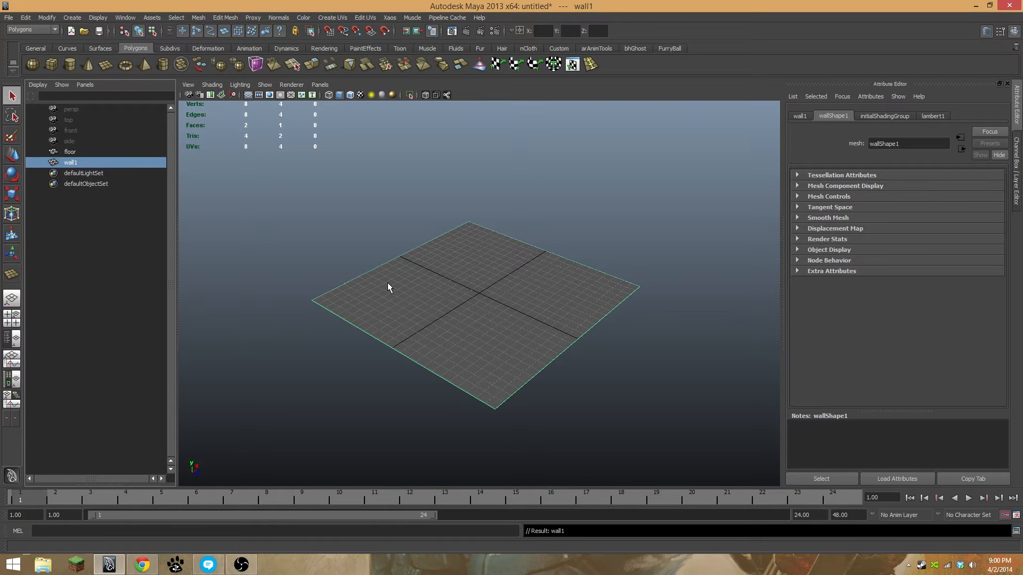
Compare the Move, Rotate and Scale manipulators on wall1, ending with the Rotate tool active
key(e)
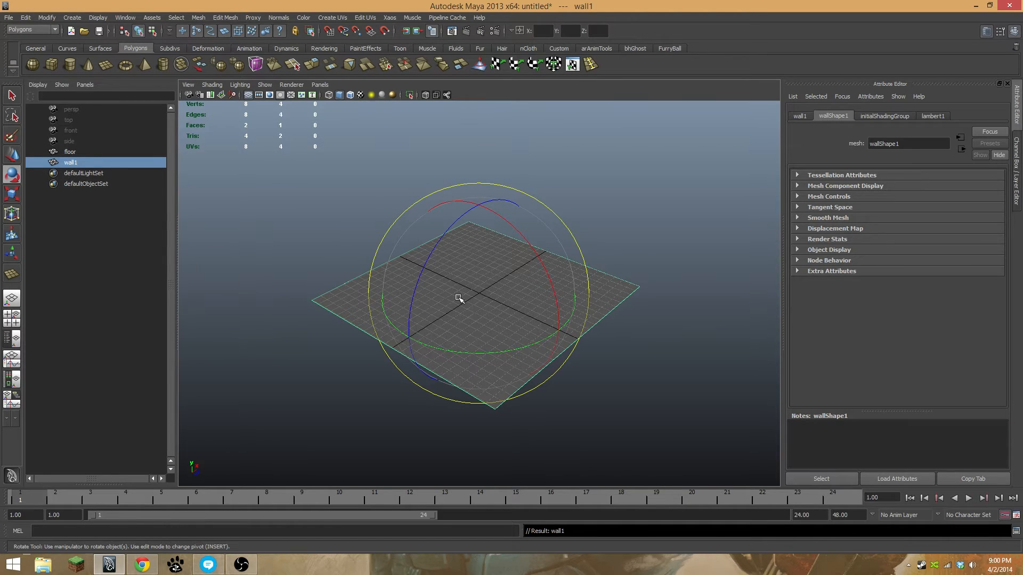
key(w)
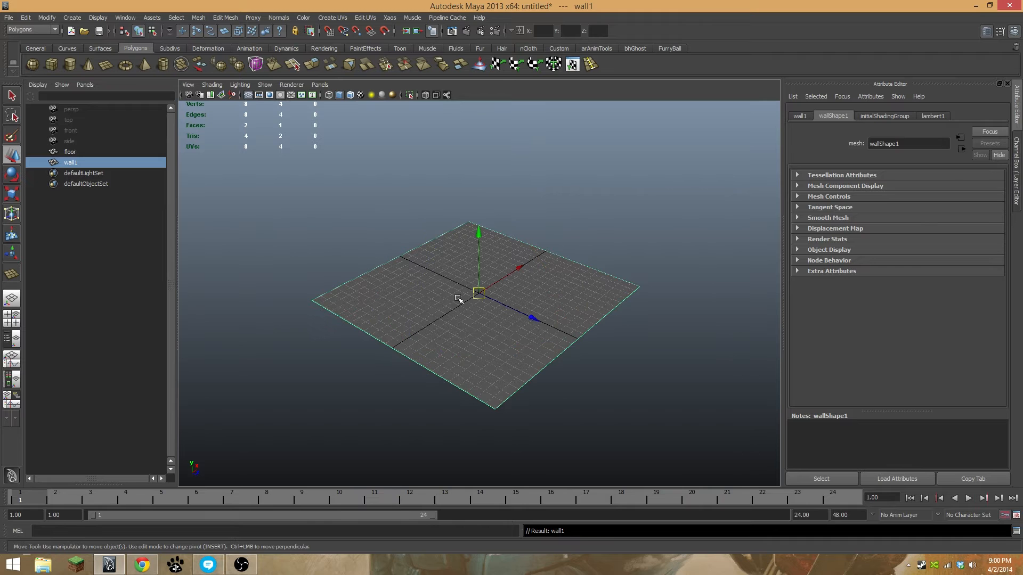
key(e)
key(r)
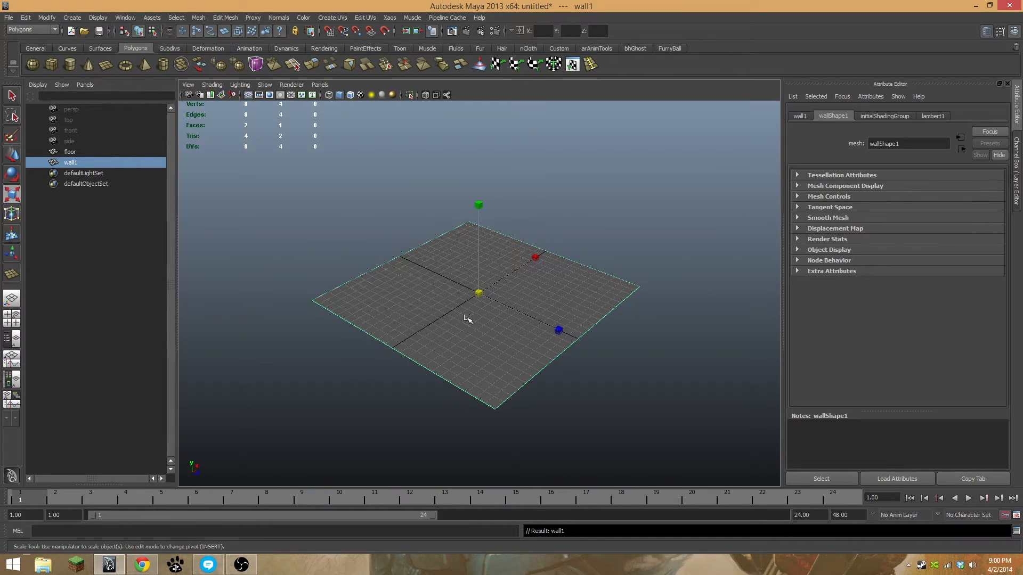
key(e)
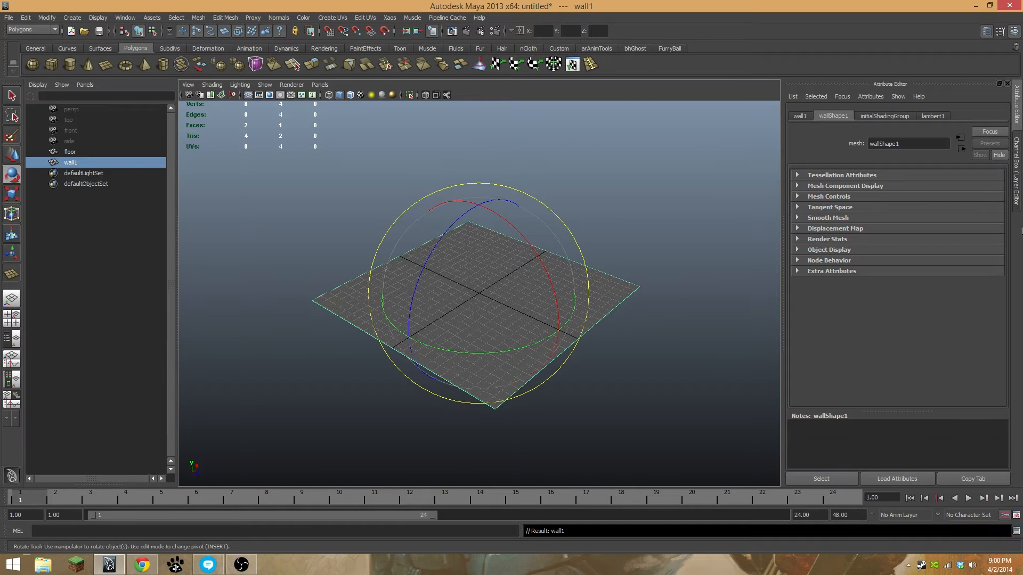
View wall1's values in the Channel Box, then its lambert1 material and transform attributes in the Attribute Editor
click(1019, 180)
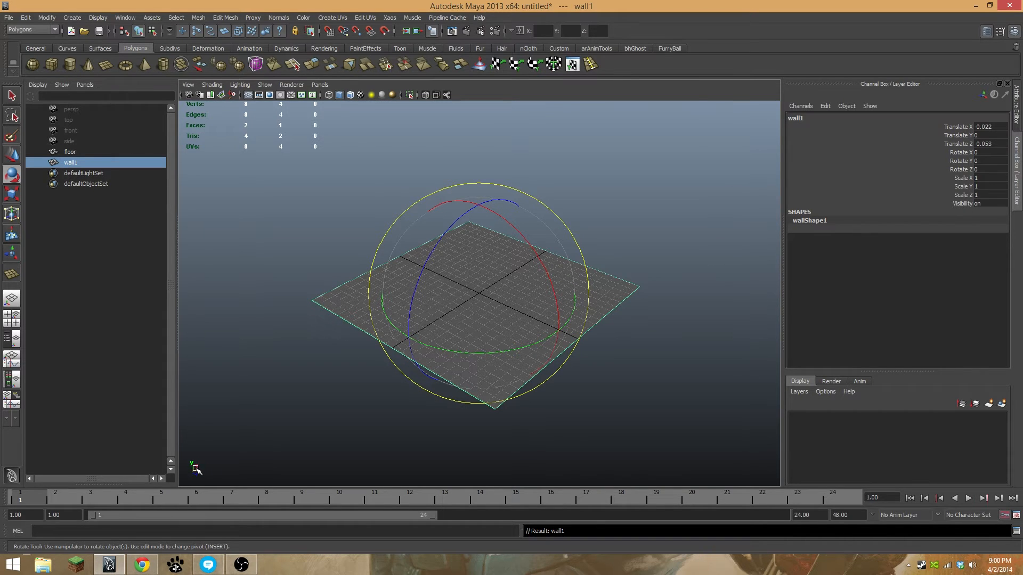
alt+drag(312, 437, 322, 418)
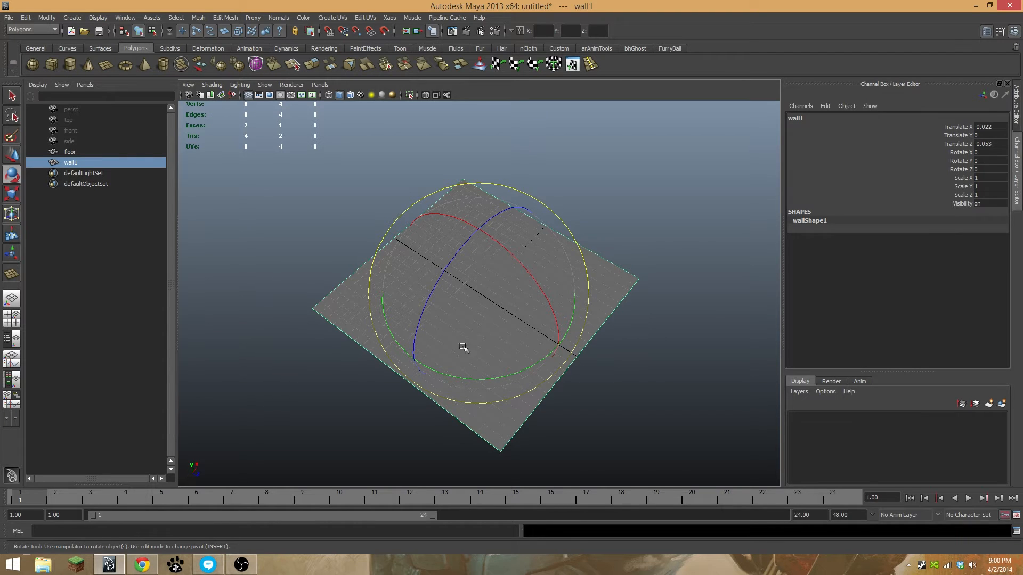
alt+drag(464, 346, 455, 319)
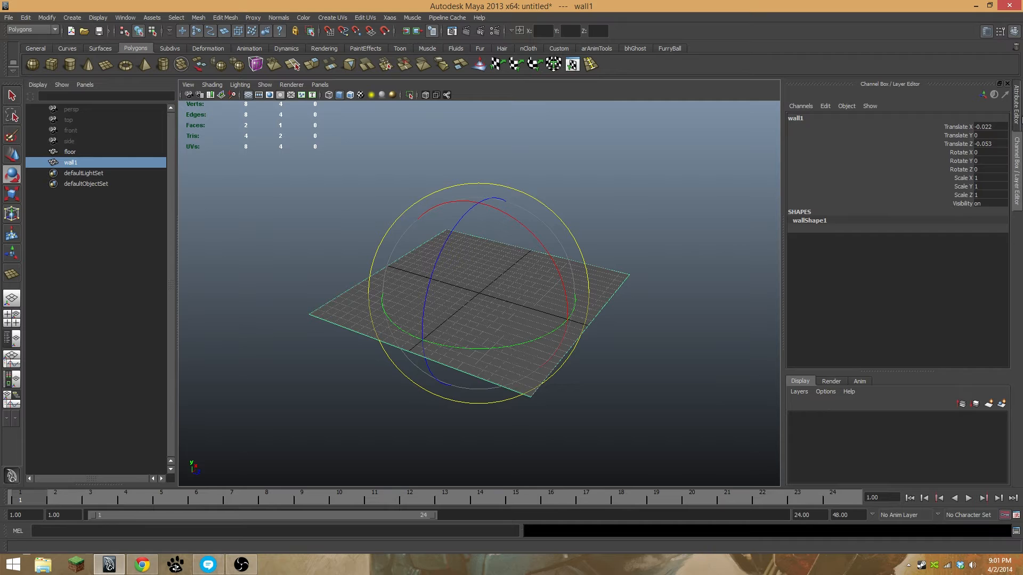
click(1018, 106)
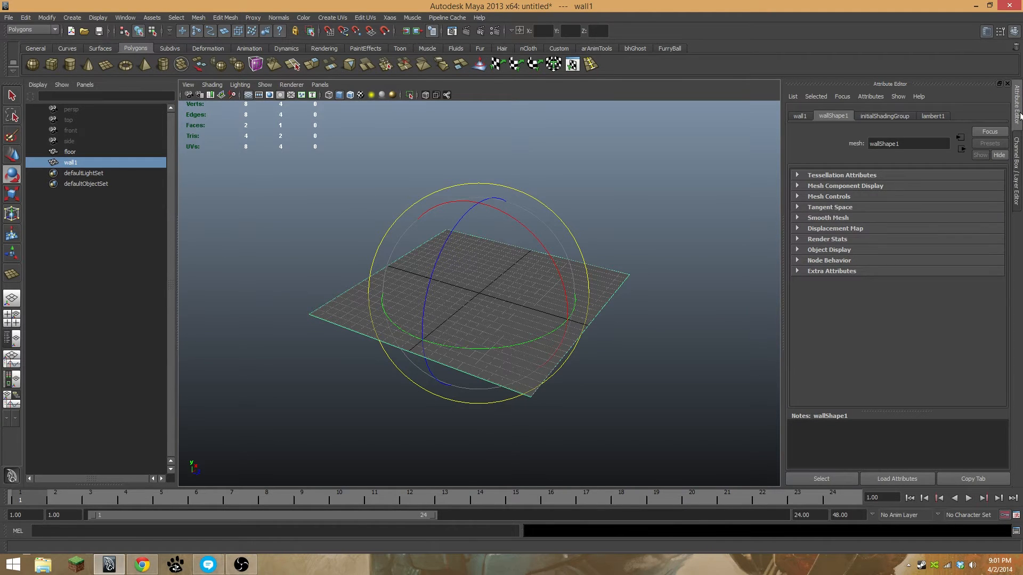
click(926, 115)
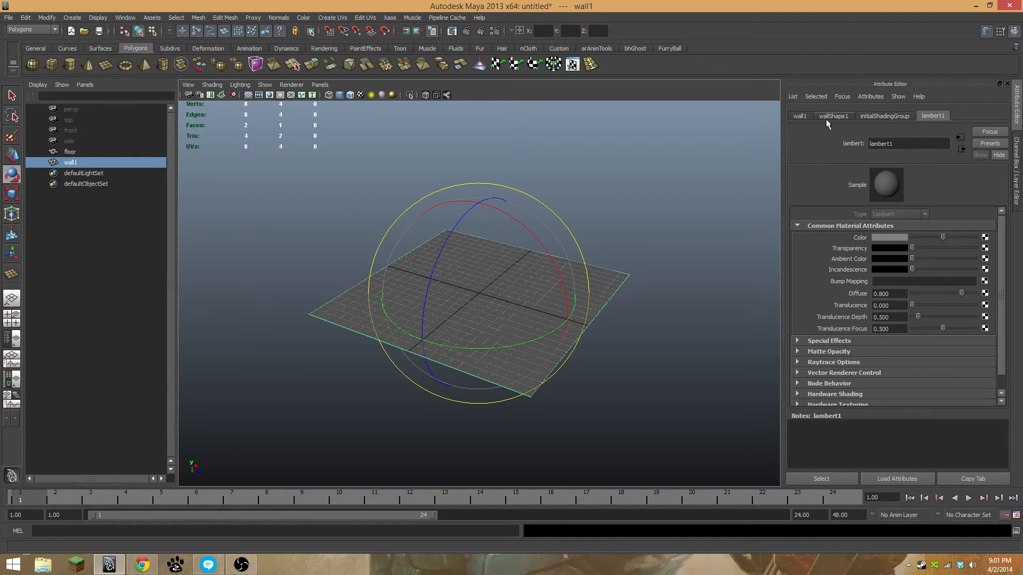
click(799, 117)
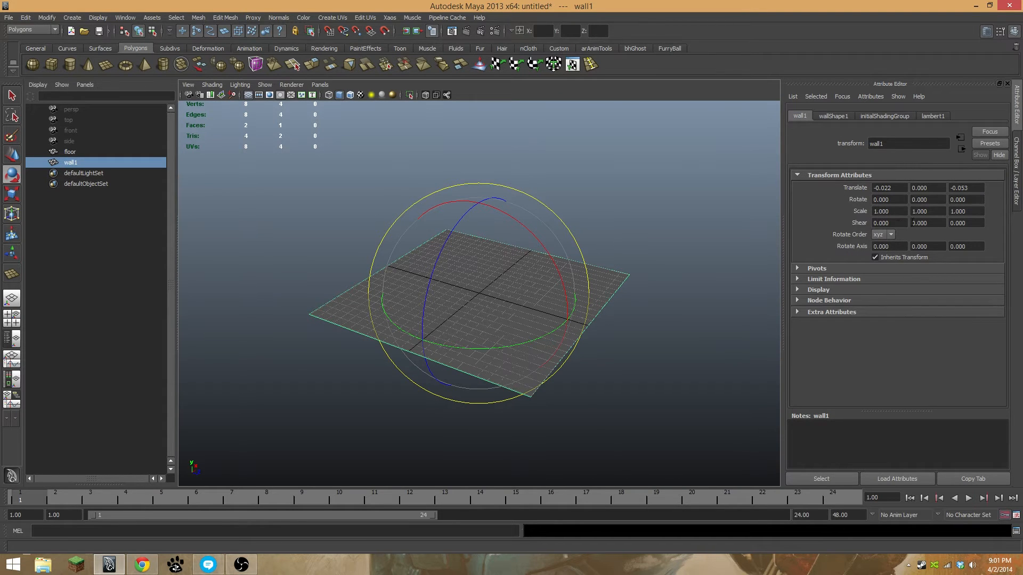
Set wall1's Rotate X to 90 and raise it to about Y 12 so it stands on the floor
click(1017, 164)
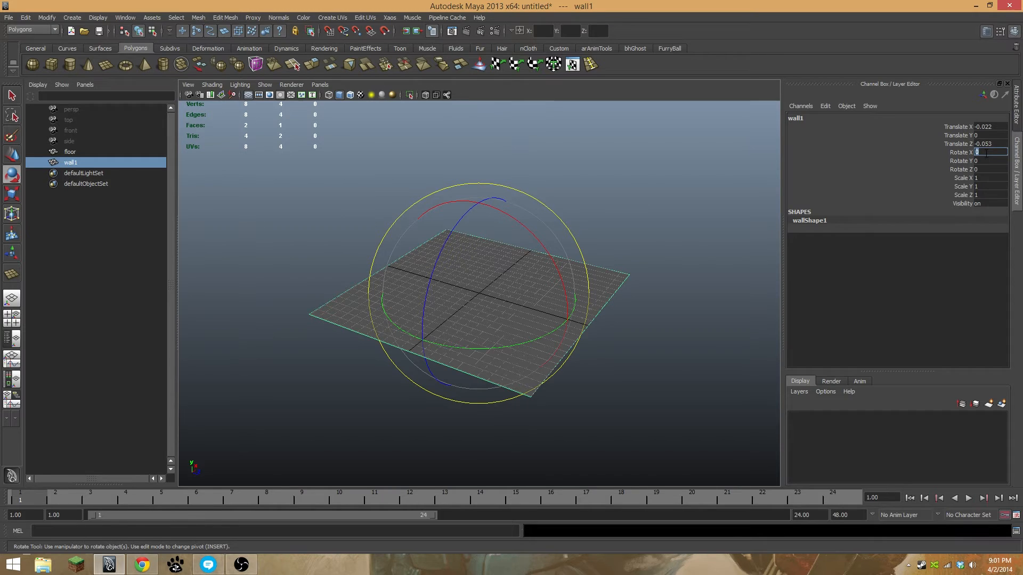
key(Return)
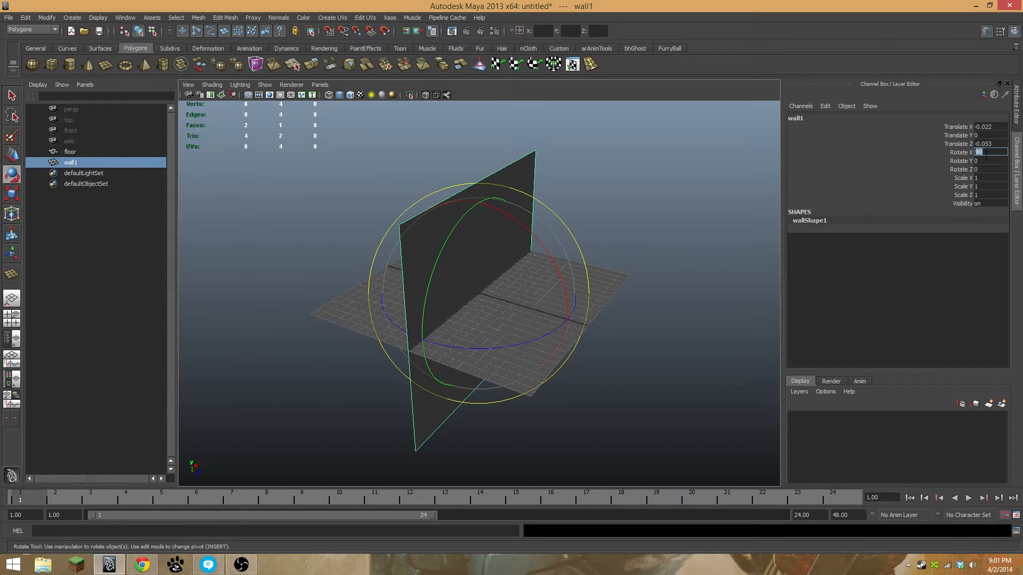
click(464, 311)
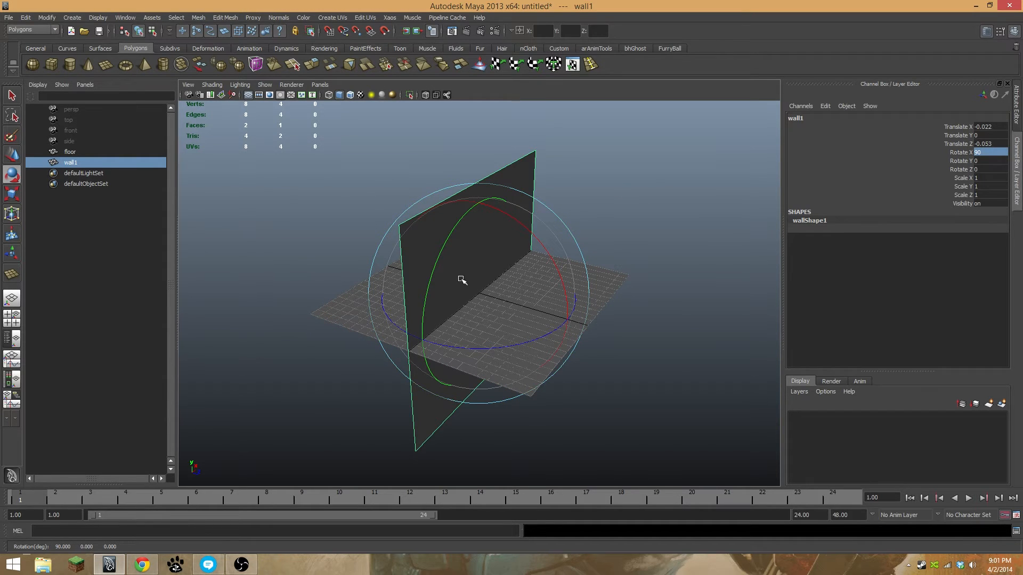
key(w)
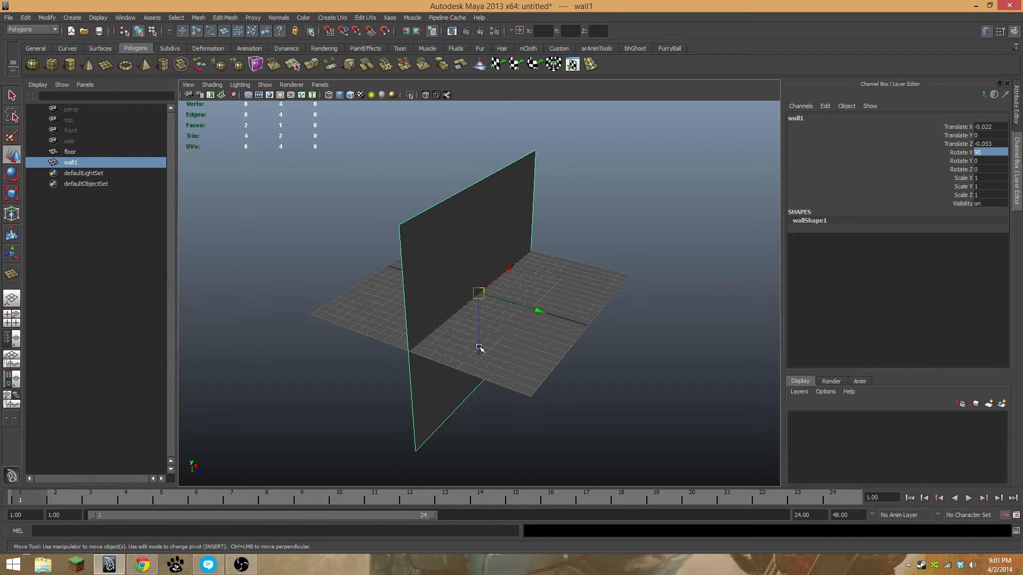
drag(479, 348, 482, 246)
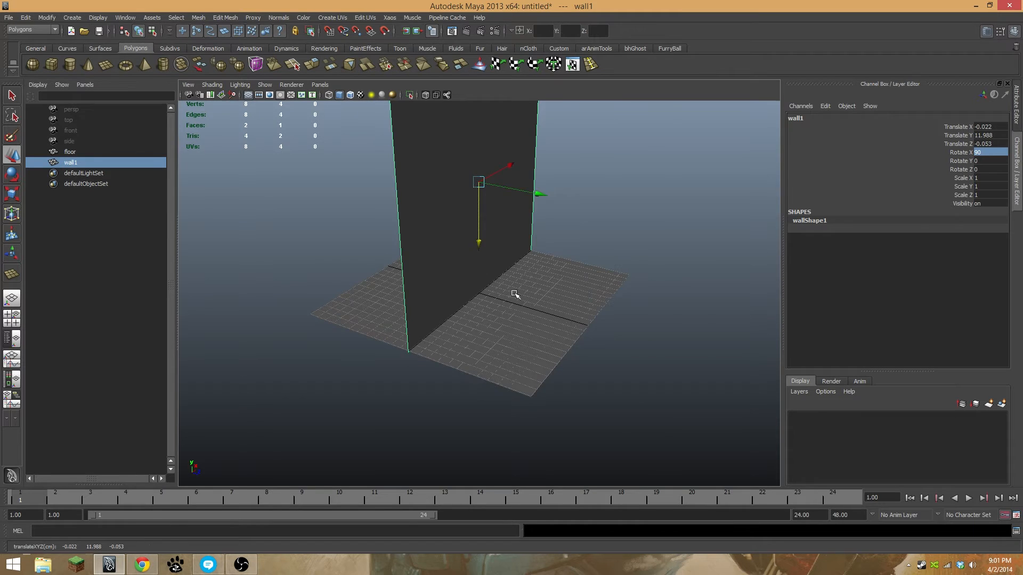
Move wall1 along Z to about -11.9 so that it stands on the floor's back edge
alt+drag(515, 294, 591, 376)
alt+drag(626, 297, 539, 331)
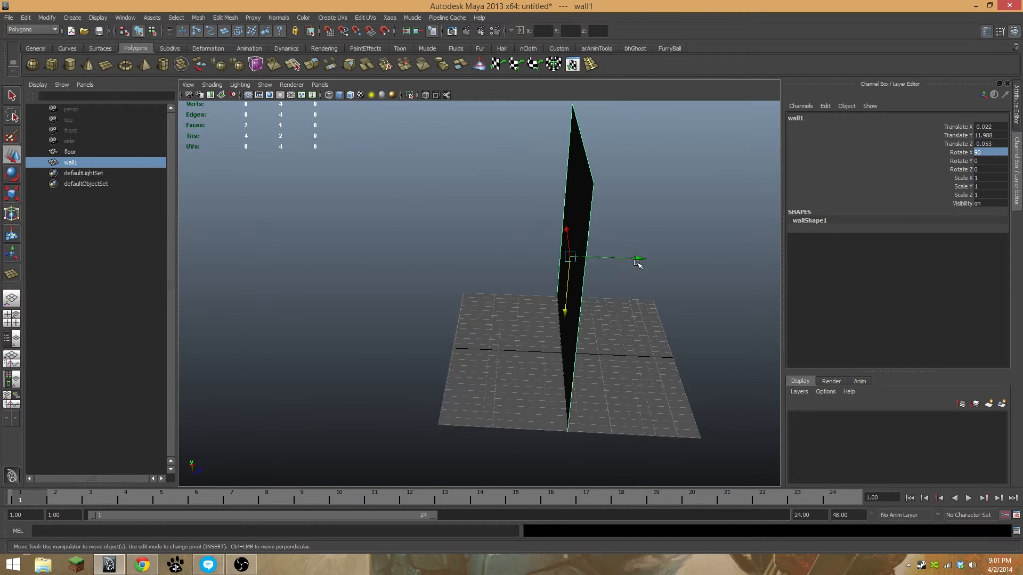
alt+drag(639, 282, 631, 335)
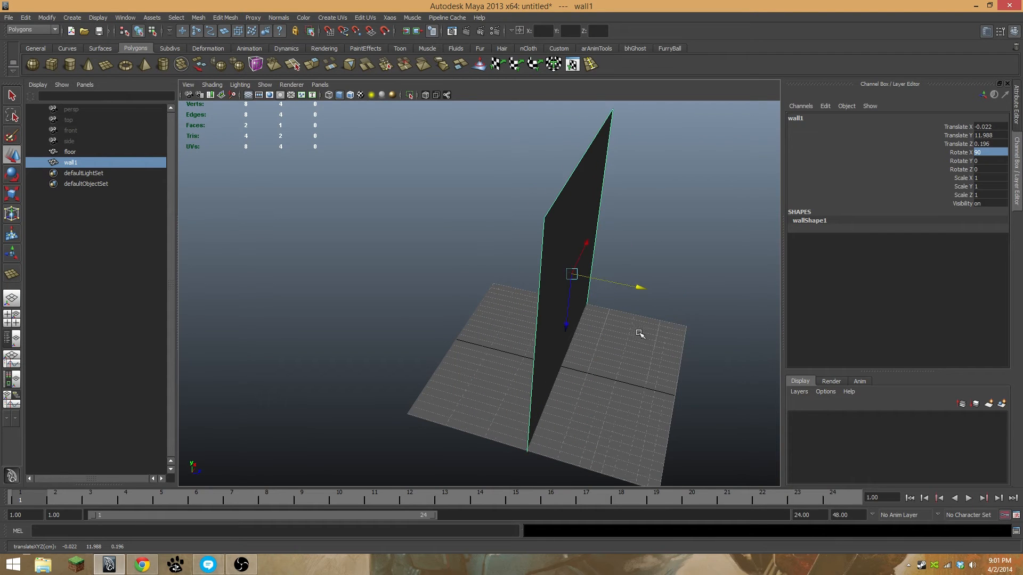
drag(566, 276, 507, 292)
alt+drag(657, 278, 560, 283)
alt+middle_drag(521, 398, 530, 373)
alt+drag(529, 373, 543, 274)
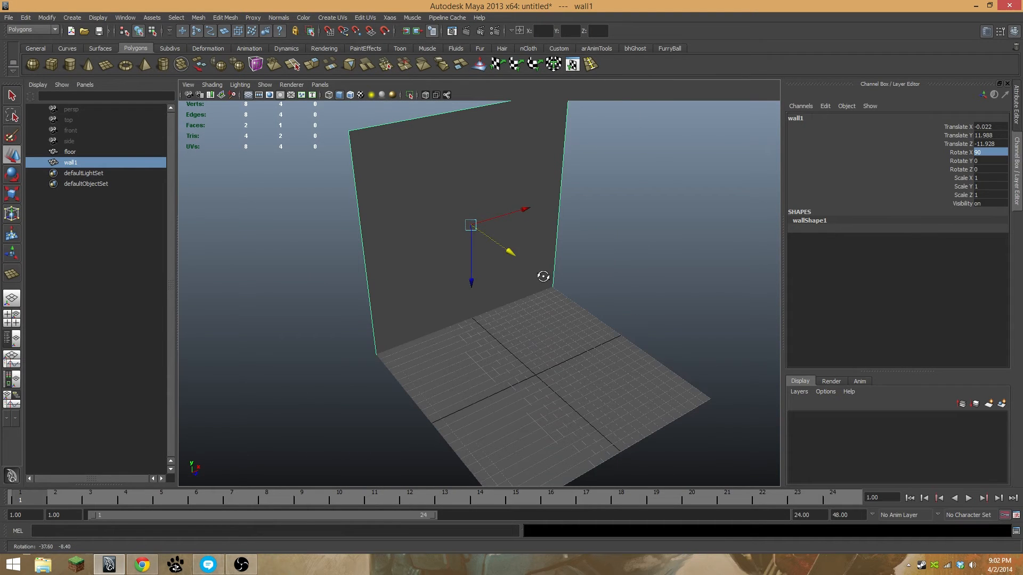
Scale wall1's height to about 0.77 and lower it to about Y 9.3 so it meets the floor
key(r)
mouse_move(474, 306)
mouse_down()
mouse_move(469, 290)
mouse_move(474, 301)
mouse_up()
key(w)
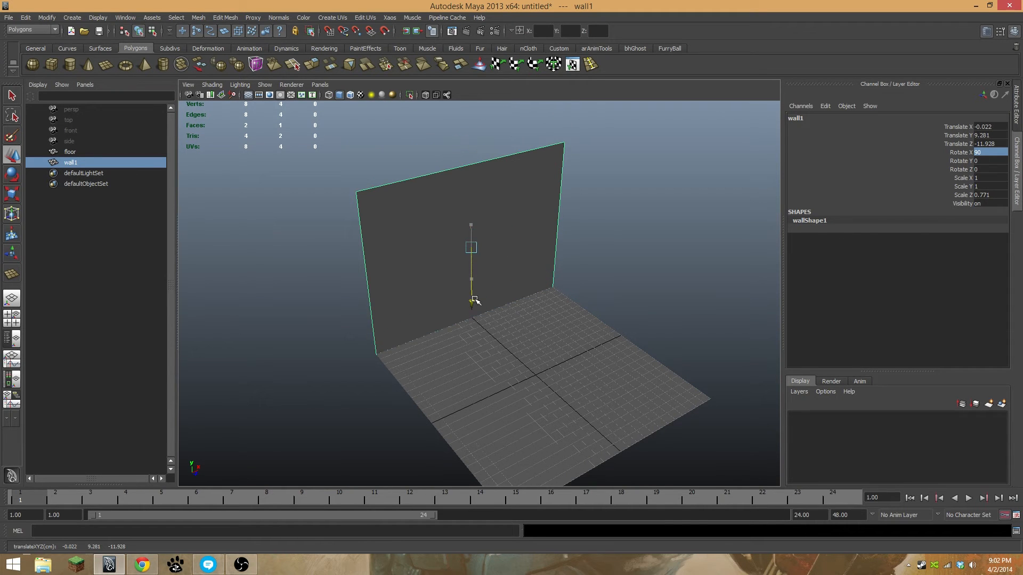
Deselect the wall and examine from several angles how the grid overlaps the floor surface
alt+drag(544, 344, 468, 359)
alt+right_drag(468, 359, 539, 409)
alt+middle_drag(538, 409, 550, 278)
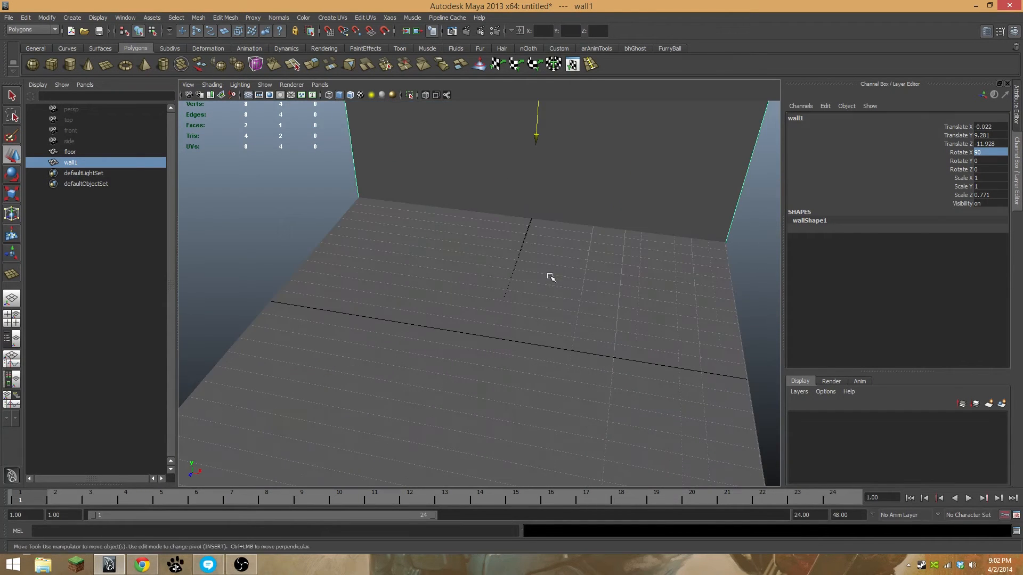
alt+drag(550, 277, 593, 377)
alt+right_drag(593, 377, 674, 317)
click(685, 276)
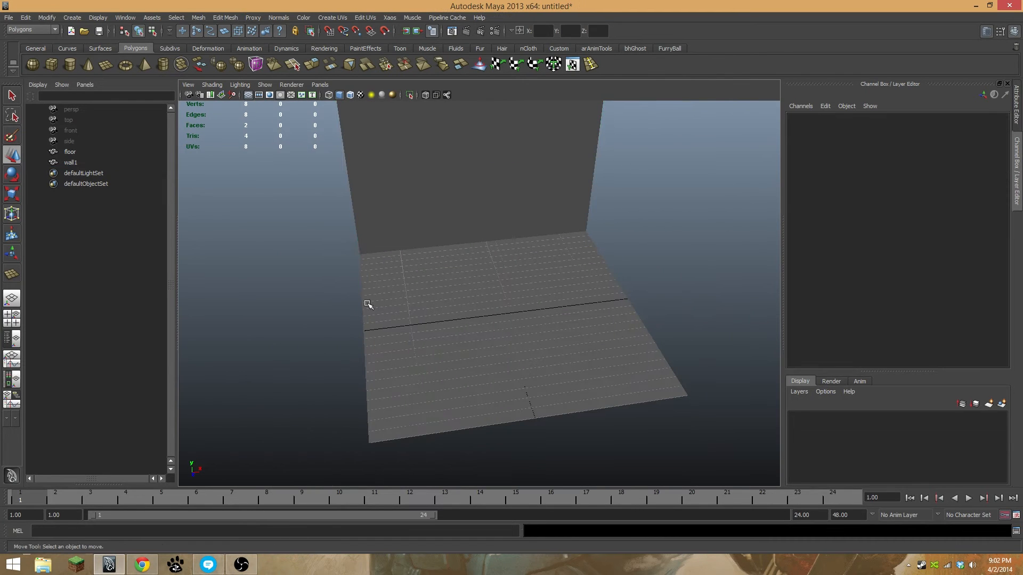
alt+drag(459, 352, 492, 353)
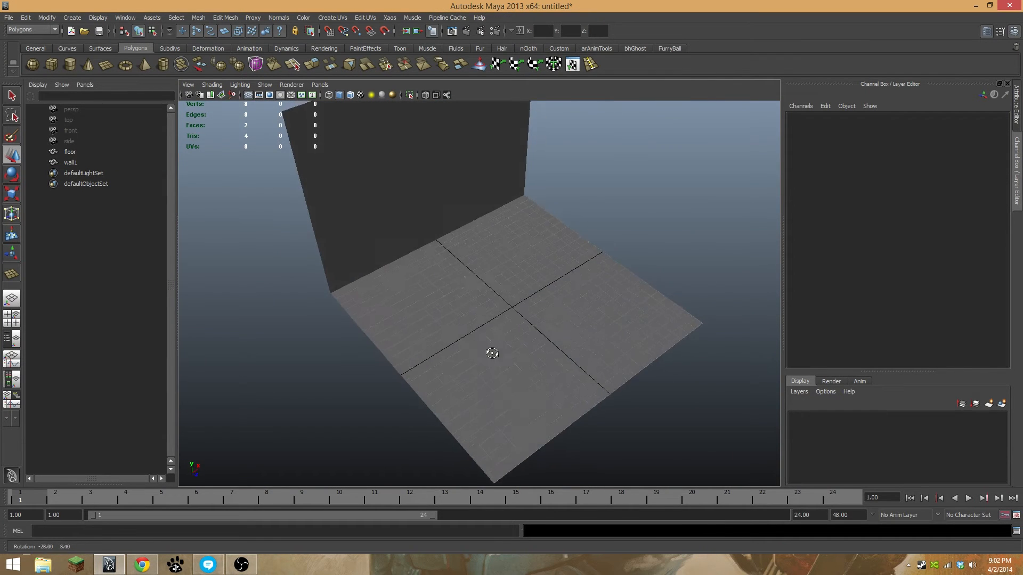
alt+right_drag(492, 353, 532, 343)
alt+right_drag(603, 336, 594, 334)
alt+drag(496, 337, 473, 331)
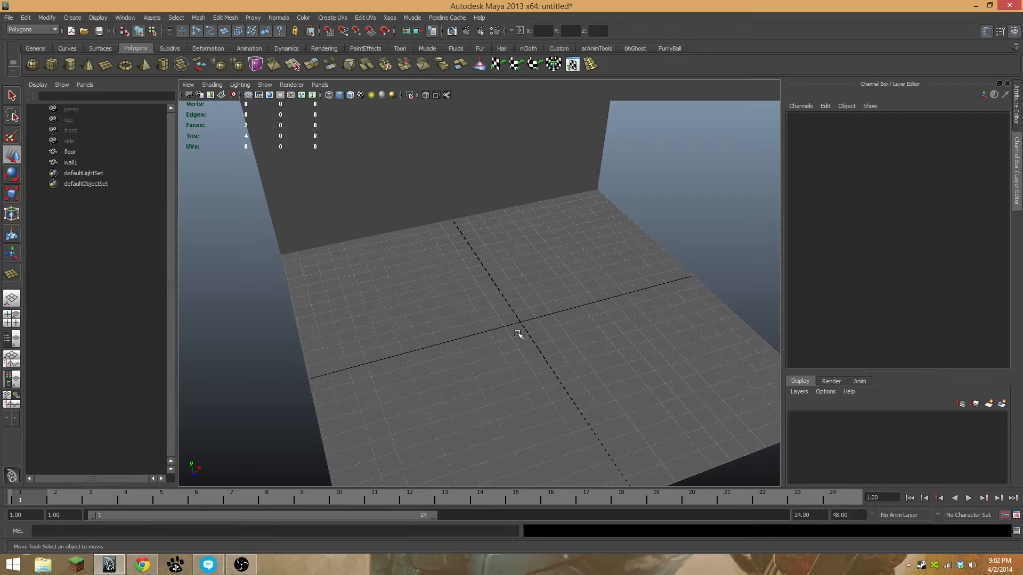
alt+drag(450, 337, 466, 245)
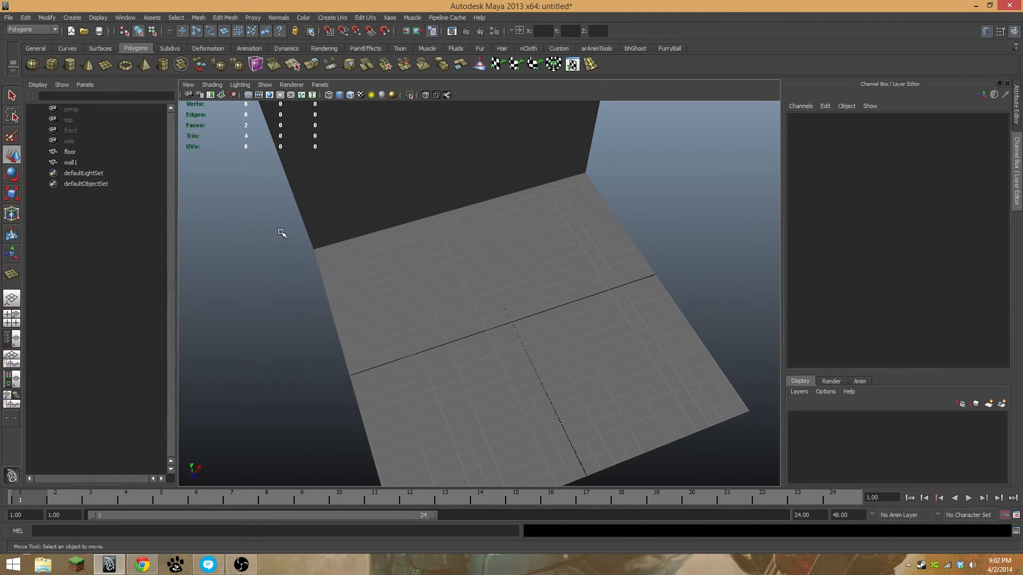
Hide the grid and check the bare floor and wall in the perspective view
click(92, 19)
click(96, 30)
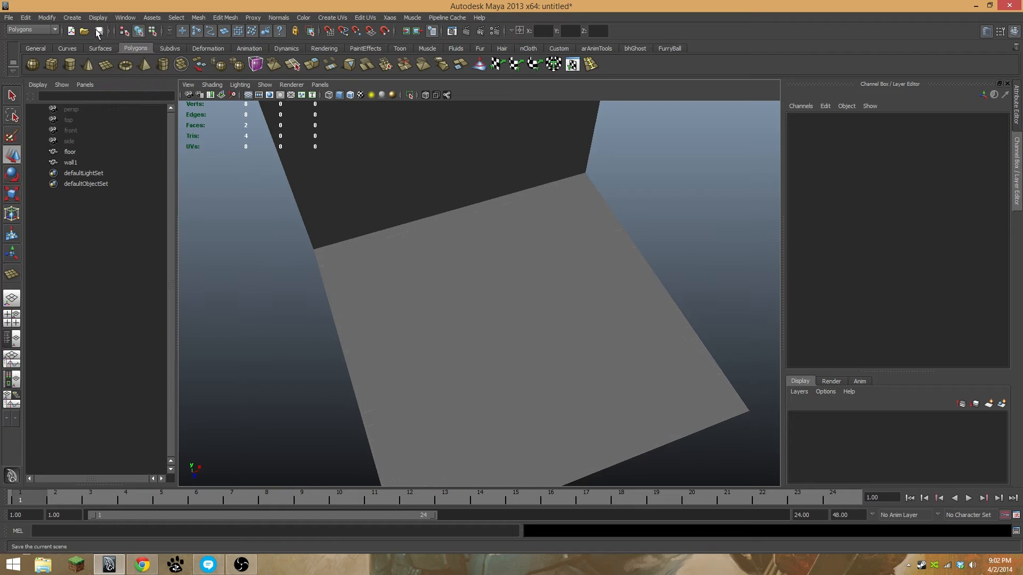
alt+drag(366, 237, 461, 308)
scroll(434, 286, up, 3)
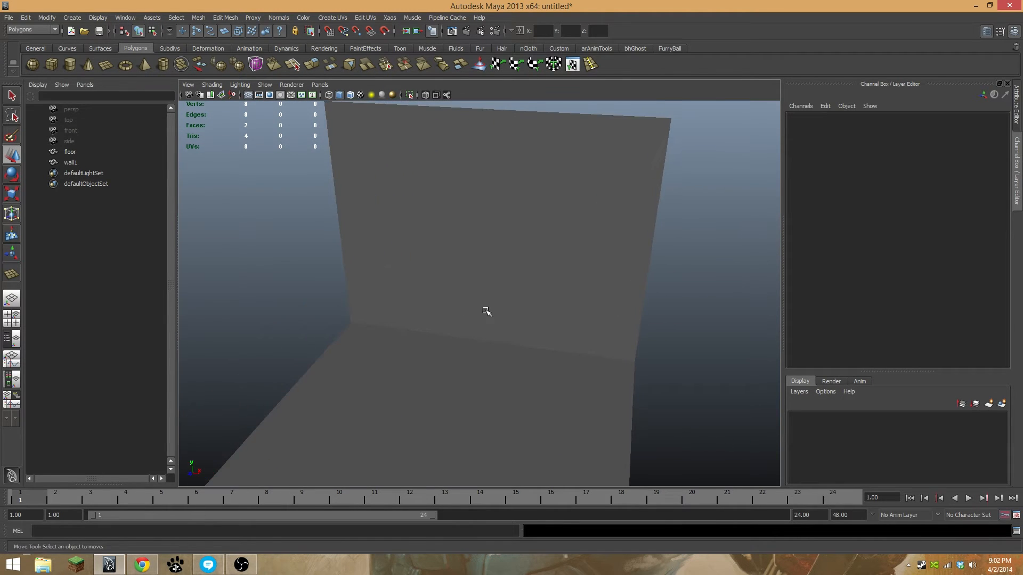
scroll(461, 309, down, 2)
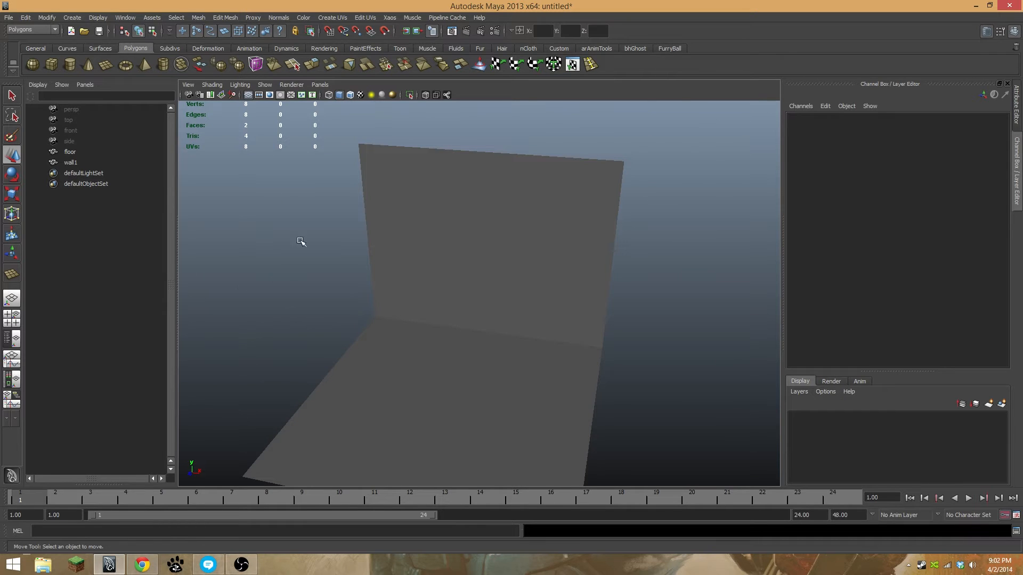
Draw a flat, wide polygon cube on the floor at about X -0.3, Z -5.7, in front of the back wall
key(alt+Tab)
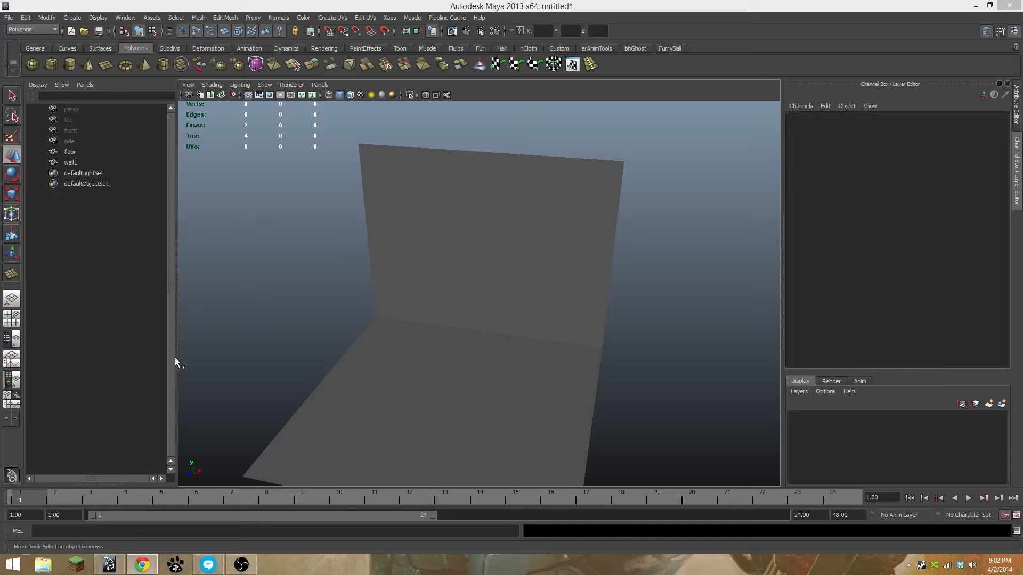
click(310, 325)
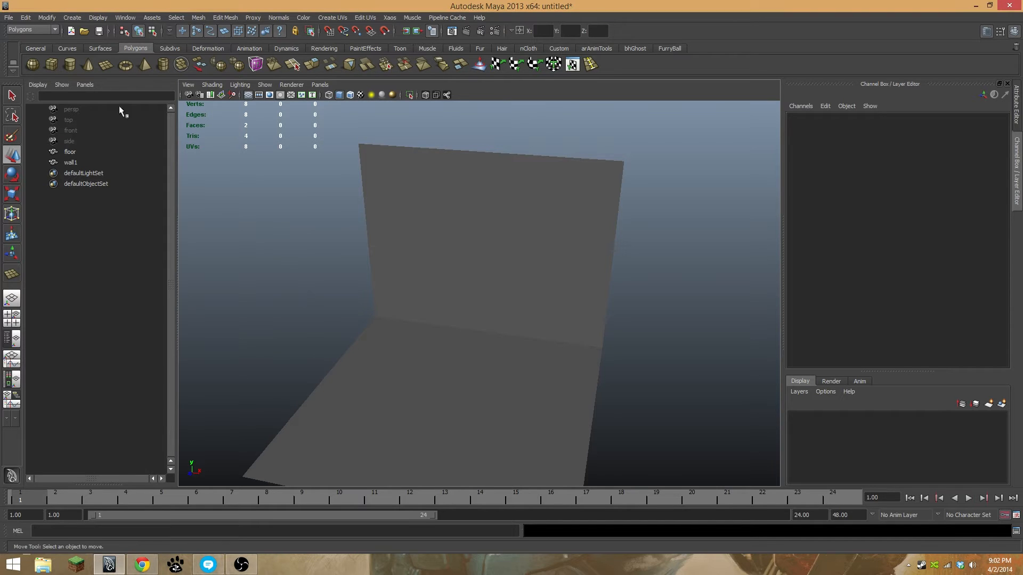
click(49, 64)
mouse_move(383, 340)
alt+mouse_down()
mouse_move(400, 356)
mouse_move(469, 347)
mouse_move(404, 322)
mouse_move(443, 344)
mouse_move(531, 334)
mouse_move(552, 319)
mouse_move(553, 301)
mouse_move(553, 324)
alt+mouse_up()
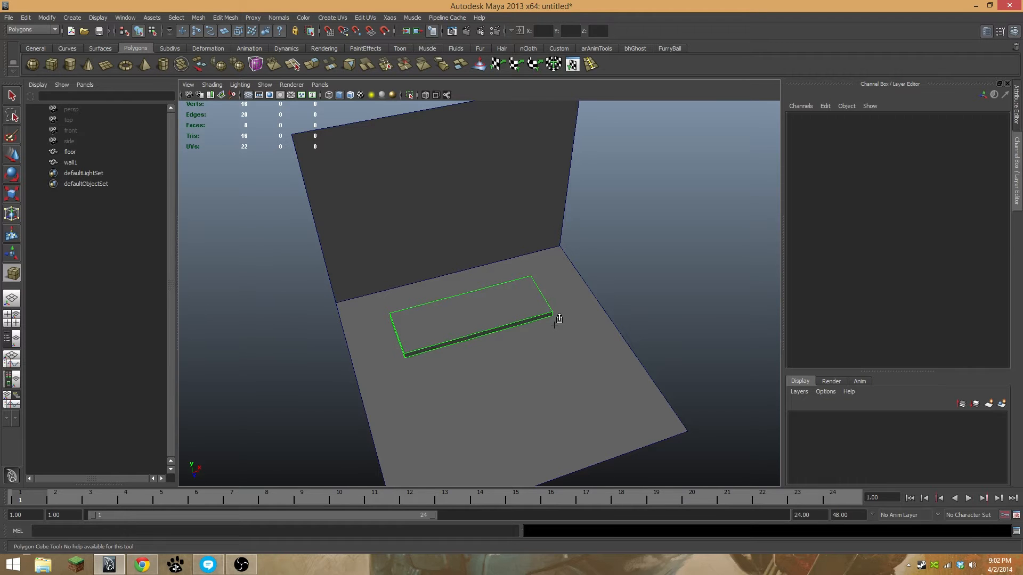
drag(554, 324, 552, 323)
key(f)
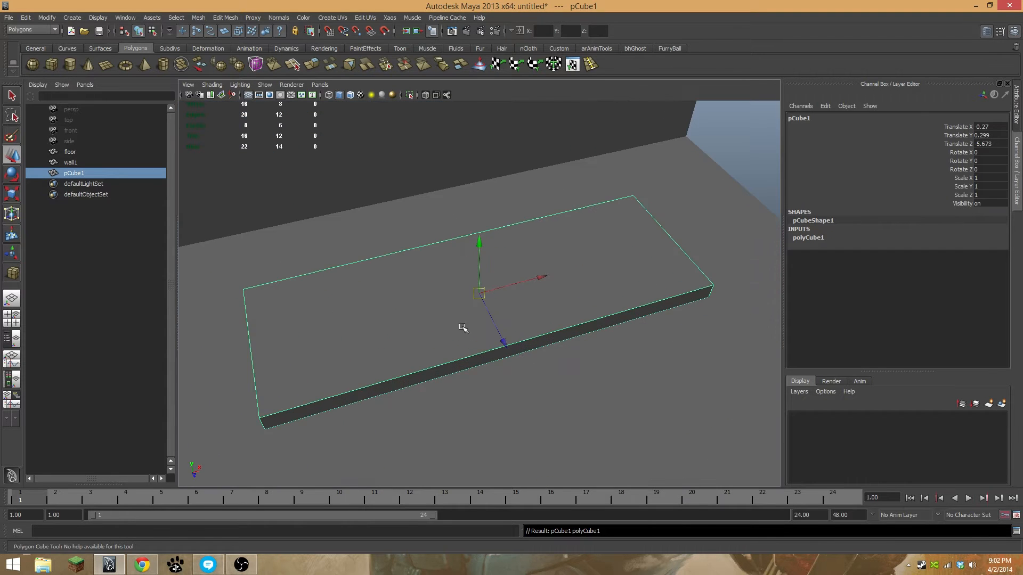
Thin the new slab by scaling its height to about 0.5
alt+drag(350, 352, 379, 330)
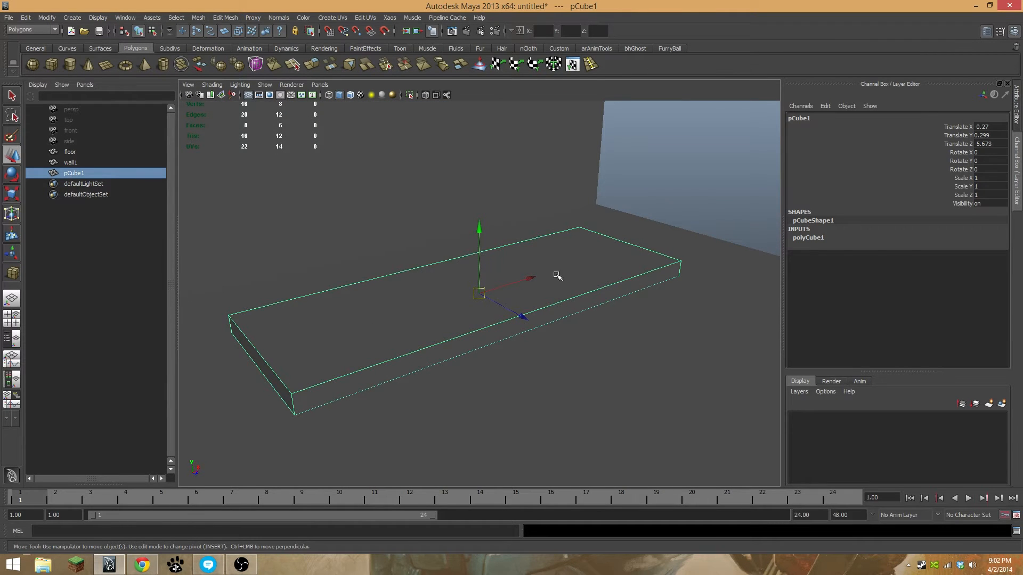
alt+drag(644, 272, 619, 350)
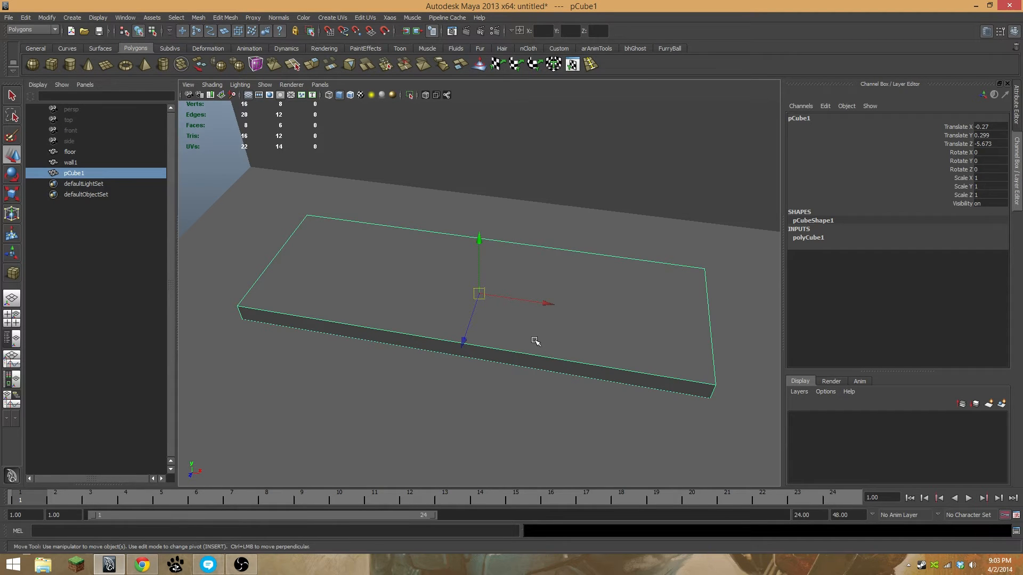
alt+drag(579, 311, 466, 313)
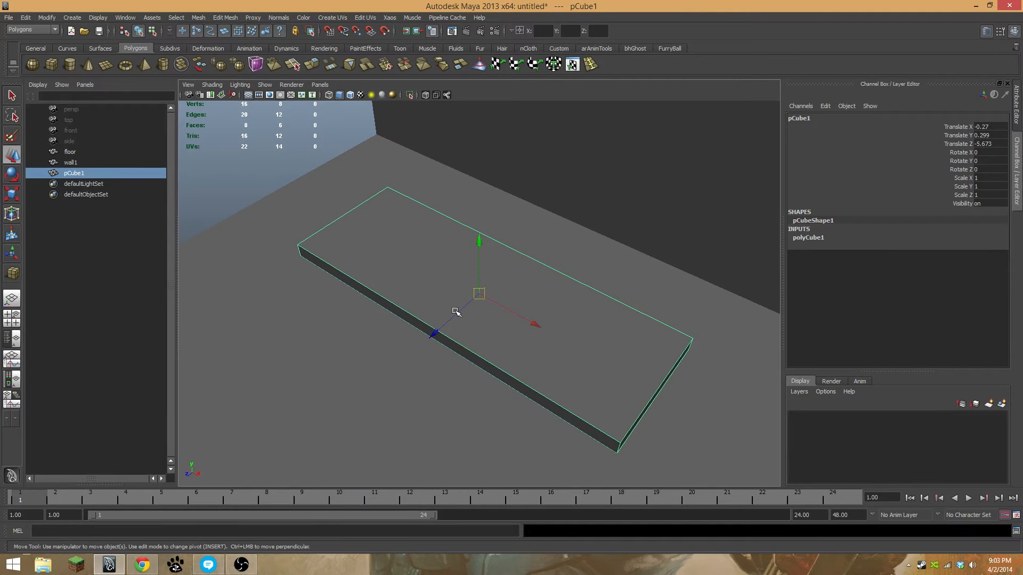
alt+drag(388, 319, 600, 352)
click(538, 219)
click(497, 349)
alt+drag(498, 348, 463, 318)
key(r)
drag(510, 247, 513, 296)
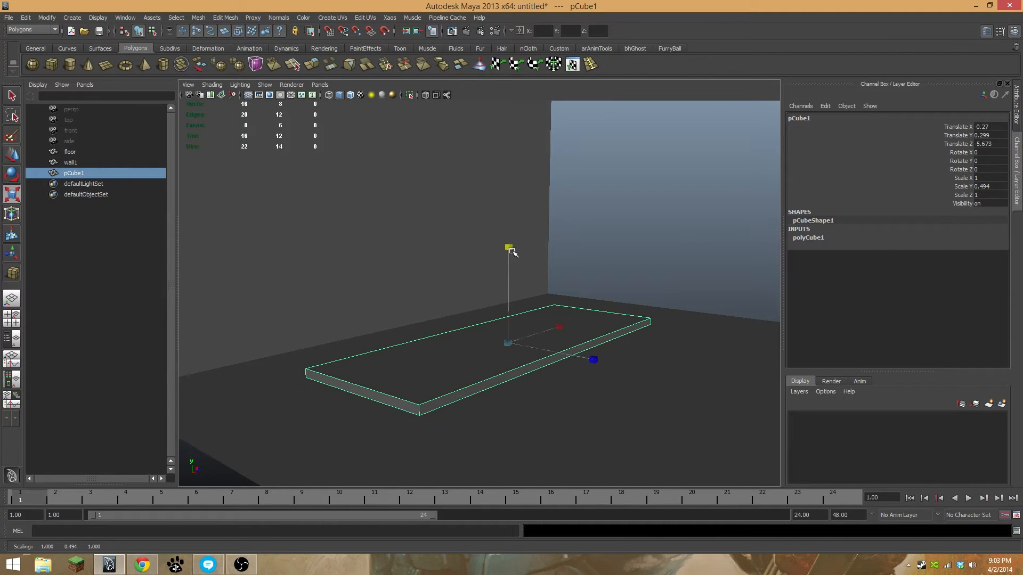
Raise the slab to about Y 3 and shrink it evenly to a scale of about 0.61 in X and Z
key(w)
drag(509, 283, 503, 220)
key(r)
key(w)
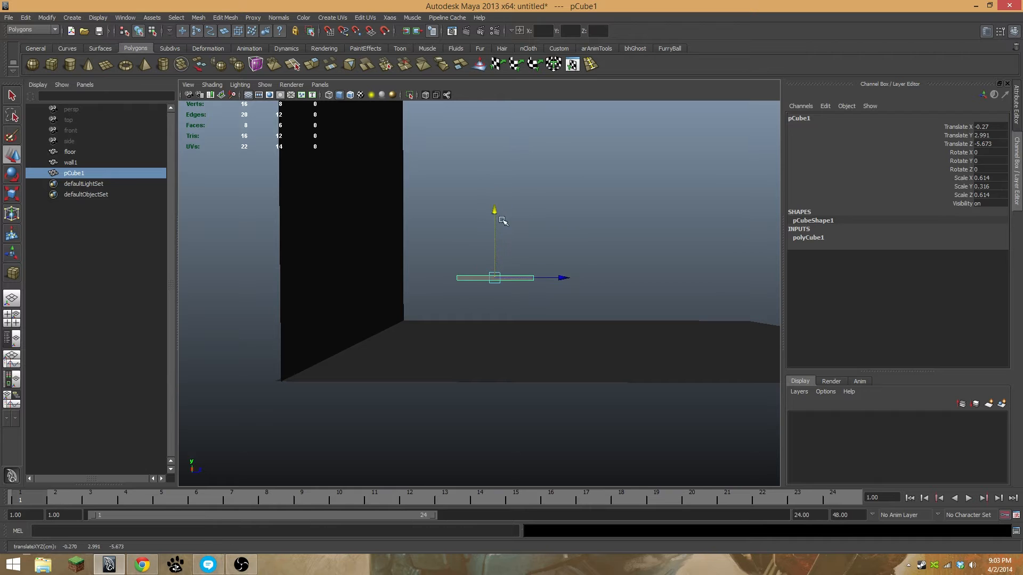
Move the slab toward the back wall to about Z -7.6
drag(563, 276, 462, 268)
alt+right_drag(352, 307, 479, 292)
alt+drag(479, 293, 432, 314)
alt+right_drag(432, 314, 464, 323)
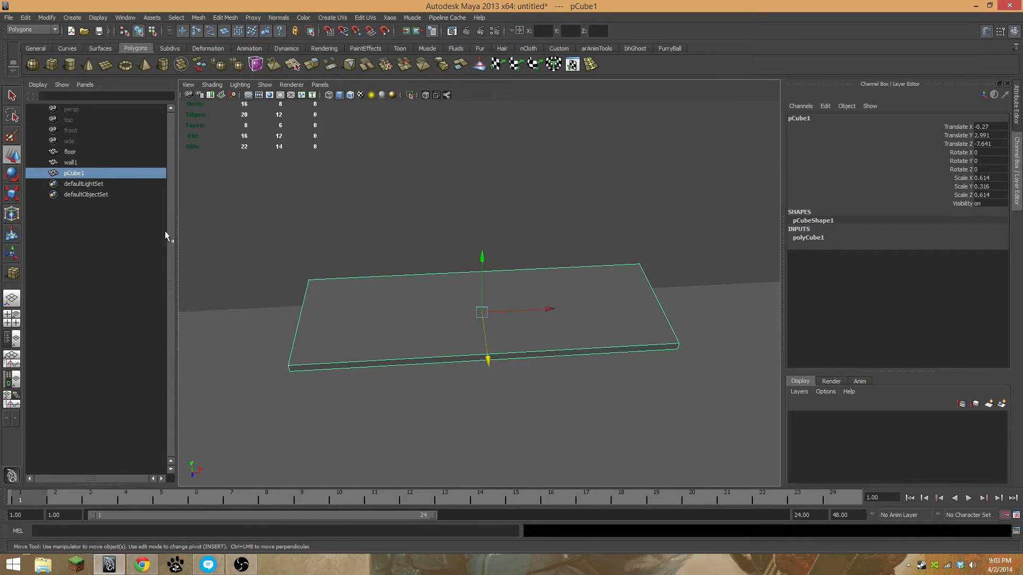
Insert an edge loop across the slab's width about a third of the way from its left end
click(223, 18)
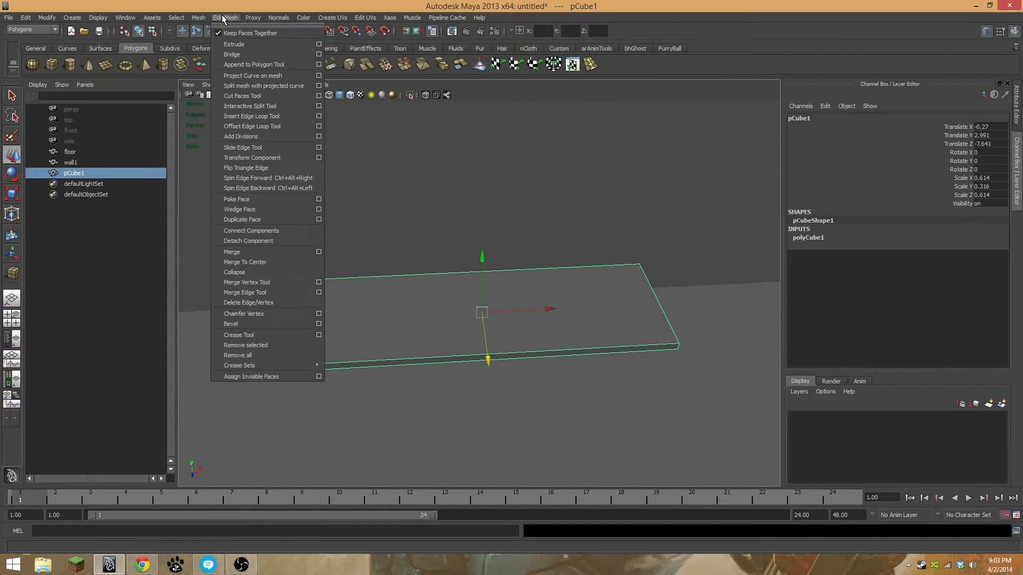
click(254, 117)
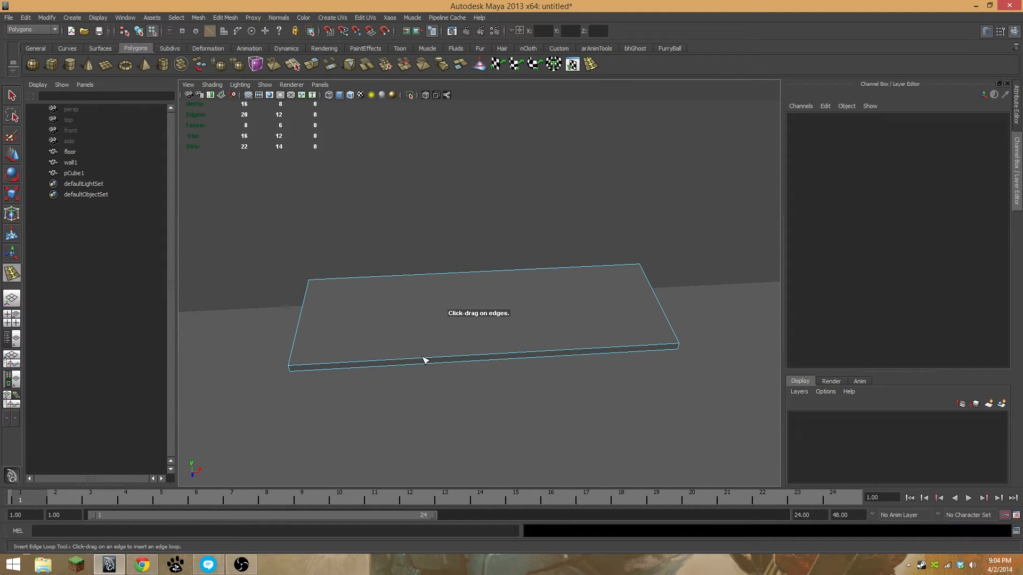
drag(424, 361, 420, 358)
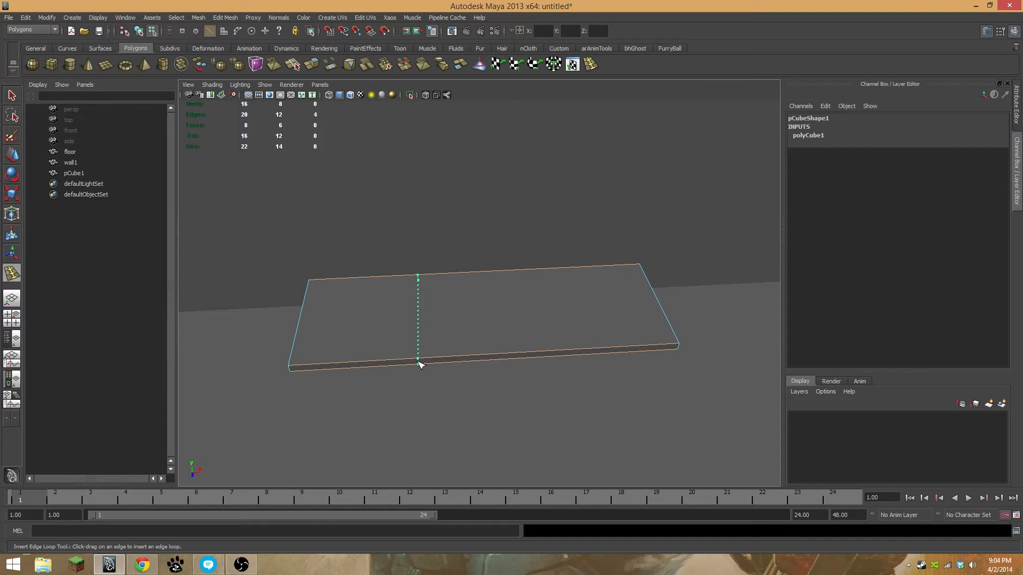
drag(428, 360, 404, 351)
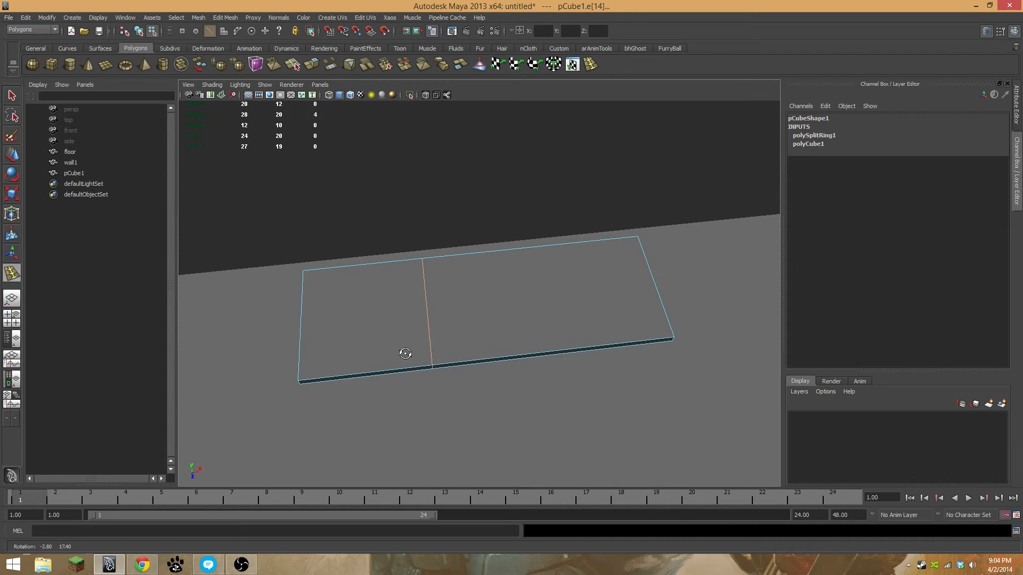
Try vertex mode on the slab by selecting corner vertices at its left end, undoing the trial changes
scroll(379, 356, up, 1)
alt+middle_drag(378, 356, 537, 379)
alt+drag(536, 379, 581, 327)
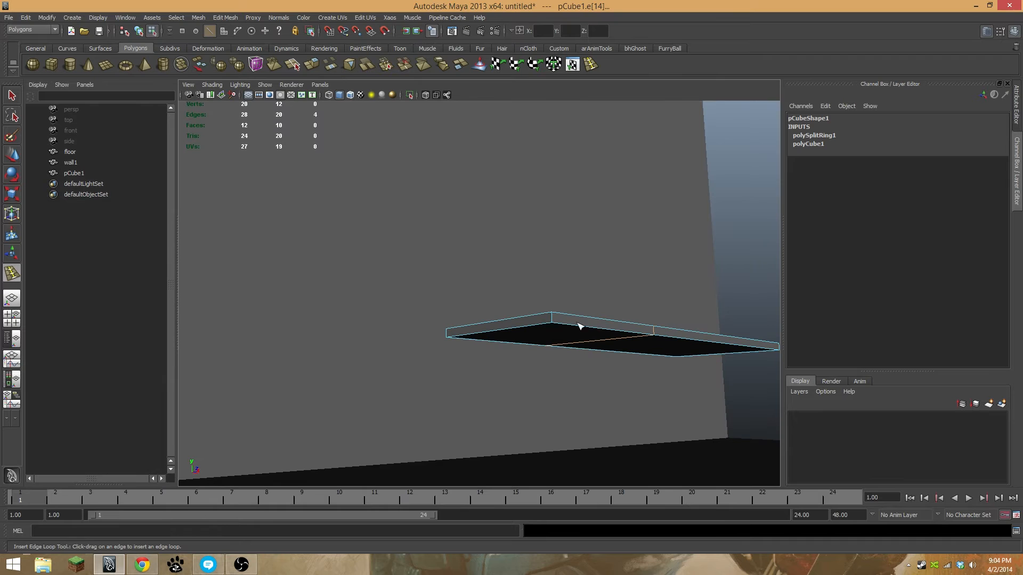
right_click(542, 324)
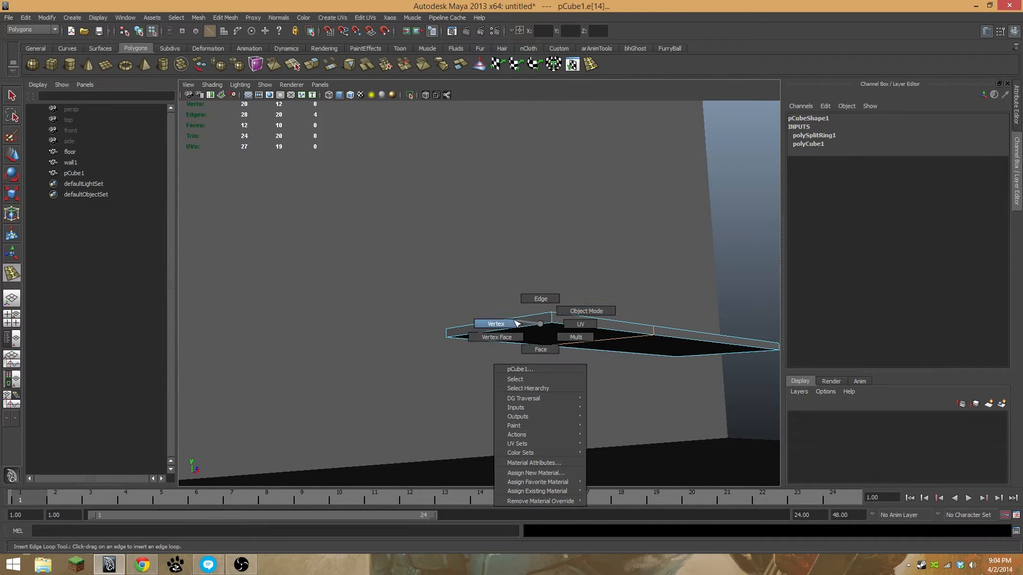
click(549, 316)
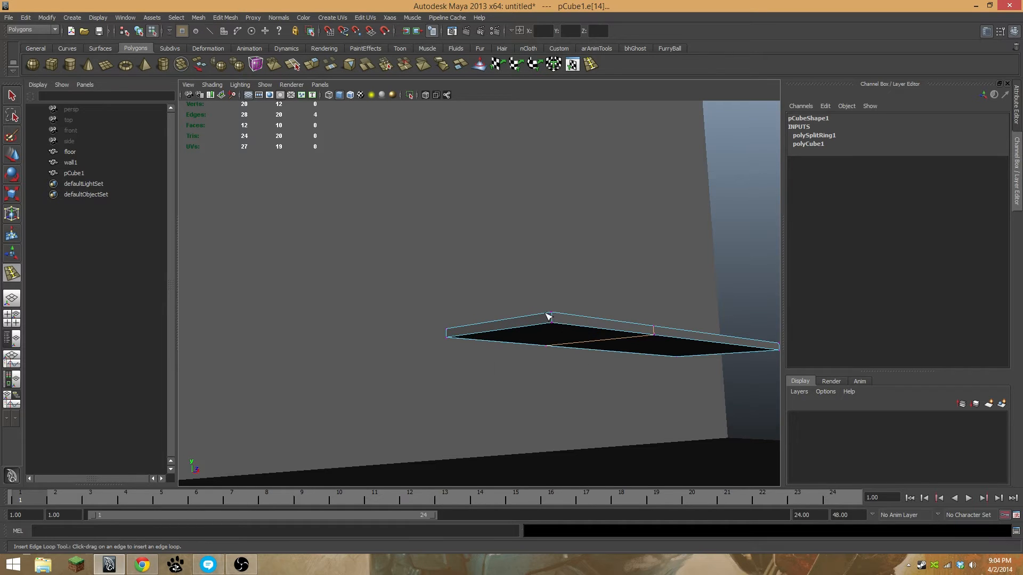
click(554, 315)
key(ctrl+z)
alt+drag(555, 321, 529, 361)
key(ctrl+z)
key(w)
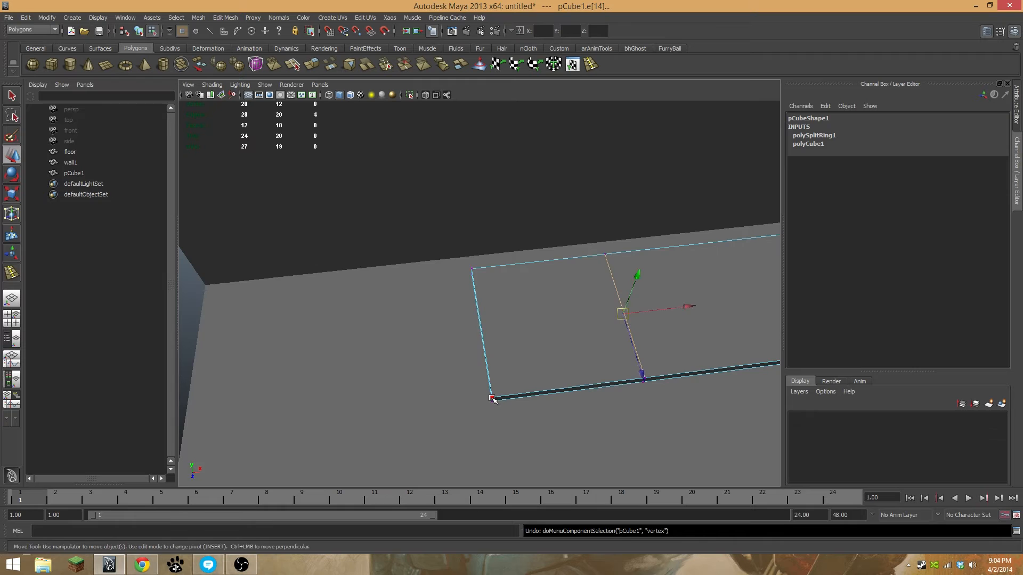
click(492, 397)
alt+drag(491, 397, 527, 349)
key(ctrl+z)
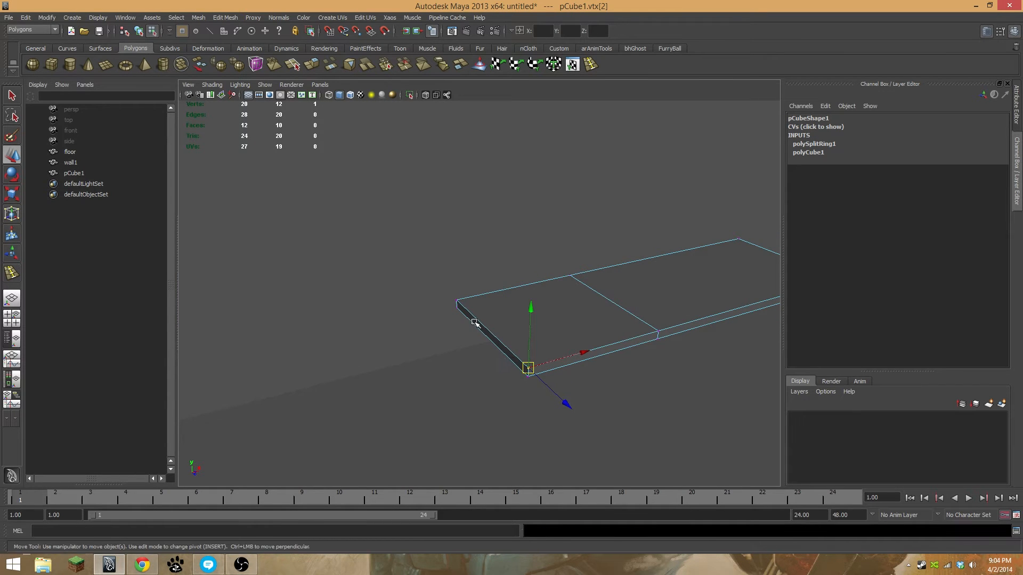
click(458, 301)
Try raising the slab's two front top edges by about 1.08 in edge mode, and undo the move
right_drag(531, 369, 527, 343)
click(549, 363)
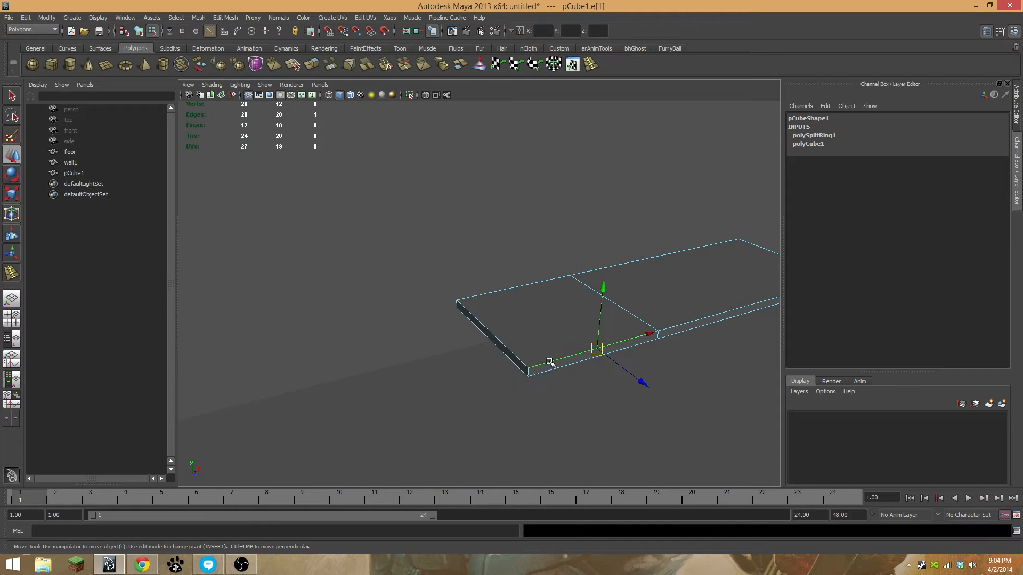
shift+click(677, 323)
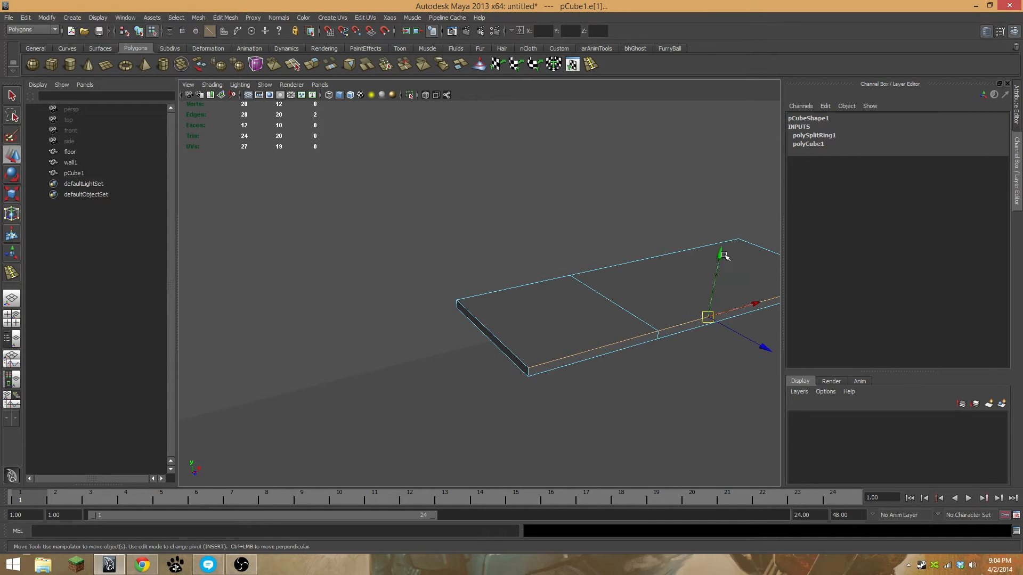
drag(720, 256, 720, 201)
key(ctrl+z)
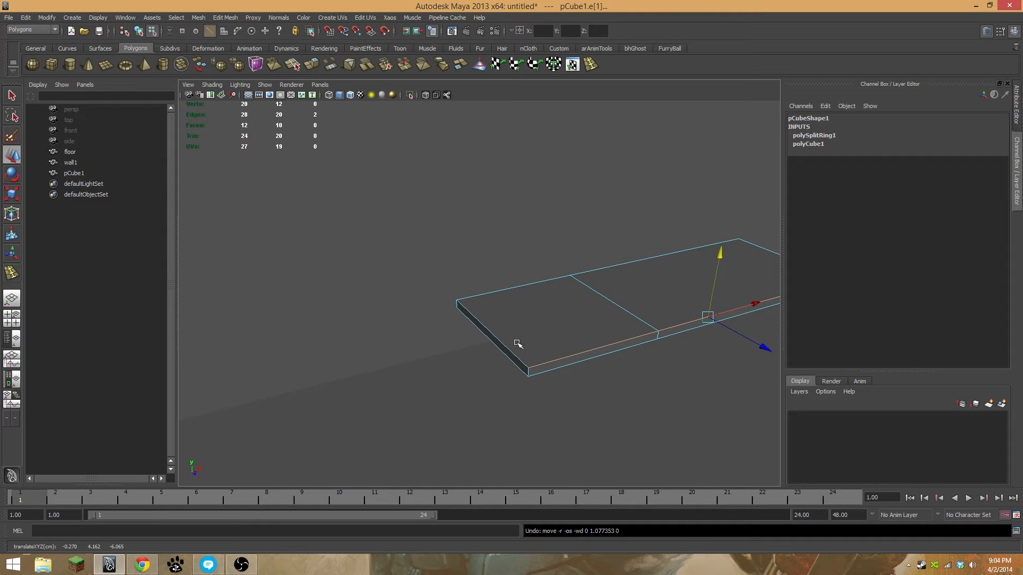
Try face mode by selecting both top faces and the short front face of the slab, and return to object mode
right_drag(532, 367, 535, 389)
click(544, 315)
click(544, 315)
click(667, 273)
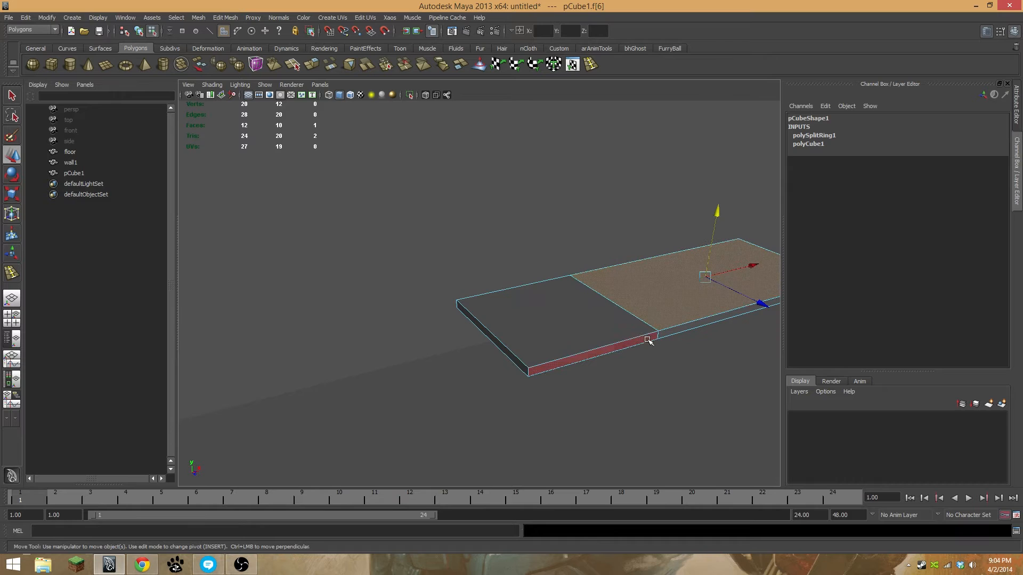
shift+click(583, 326)
shift+click(600, 354)
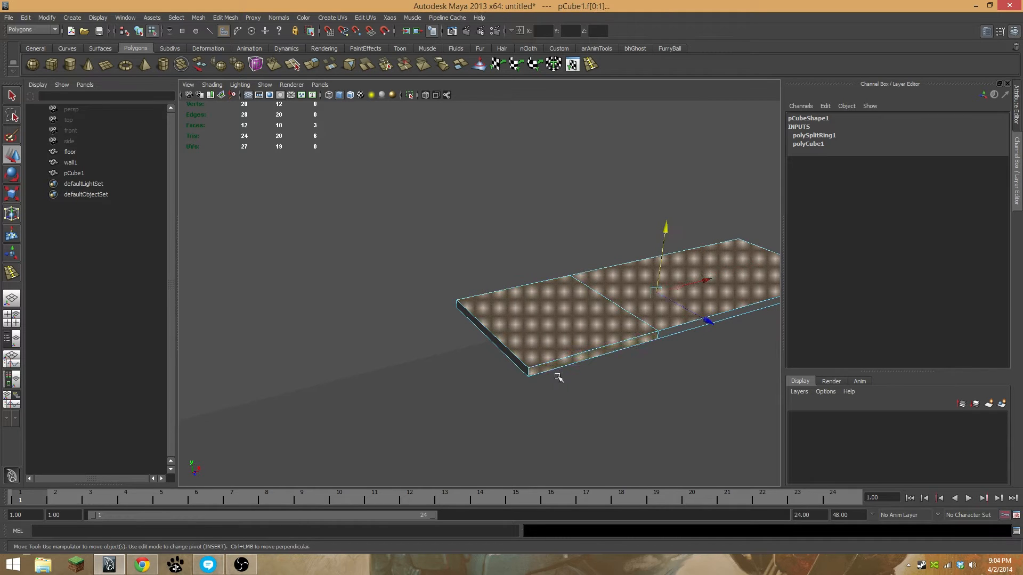
right_click(543, 317)
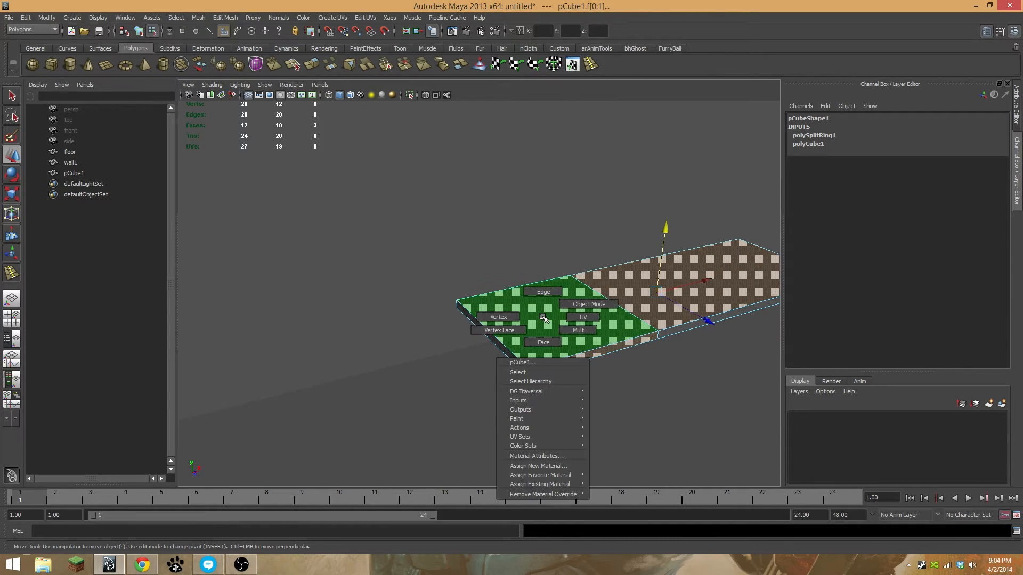
mouse_move(543, 321)
right_down()
mouse_move(540, 350)
mouse_move(563, 308)
right_up()
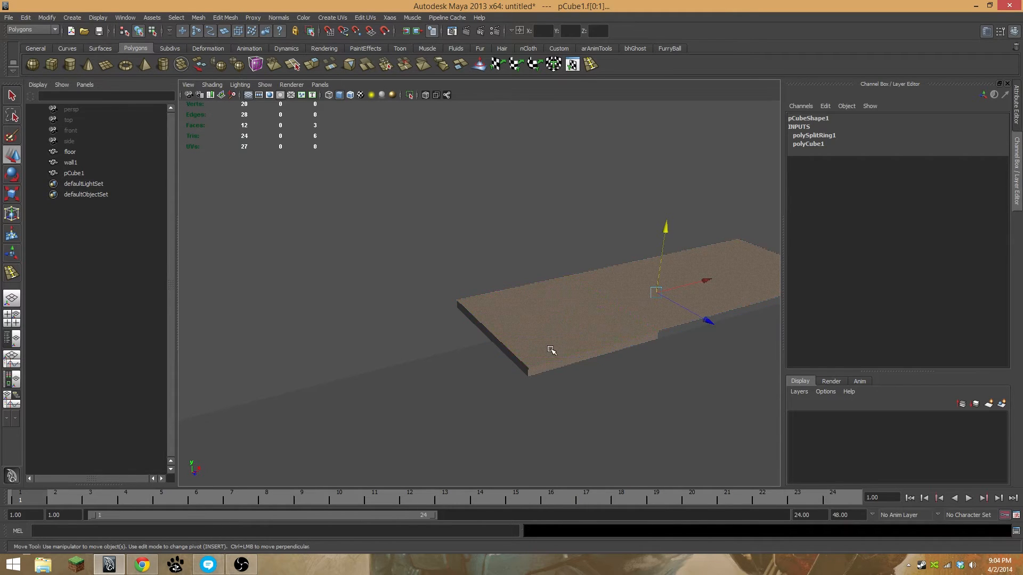
Extrude the underside face of the slab's shorter section downward about 2.9 to form a pedestal reaching the floor
right_drag(497, 314, 494, 338)
alt+drag(487, 366, 522, 282)
click(533, 348)
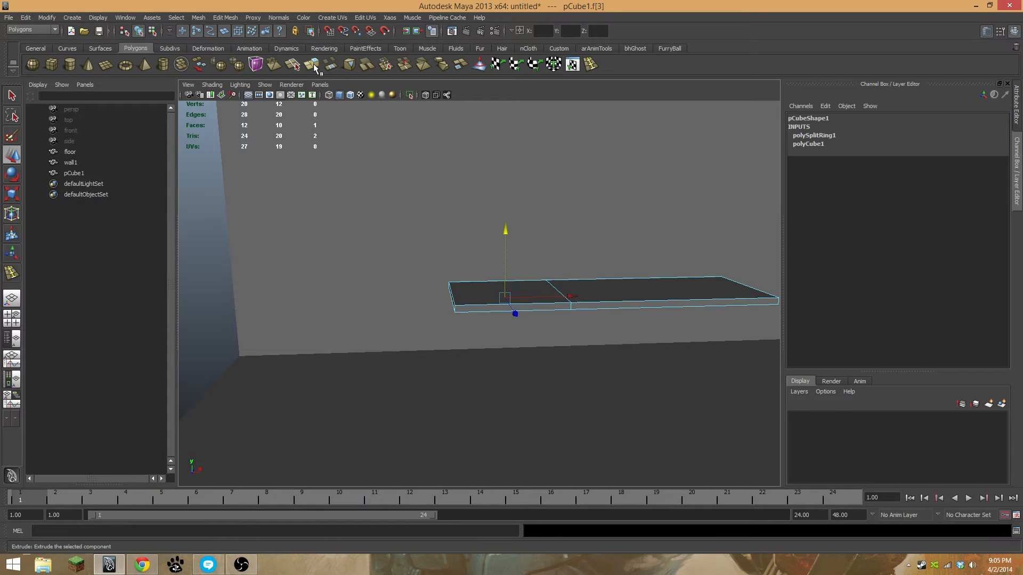
click(313, 65)
alt+drag(491, 366, 490, 388)
drag(504, 457, 410, 325)
key(w)
Insert an edge loop across the slab near its free right end and a lengthwise loop near its front edge
alt+right_drag(411, 325, 571, 325)
alt+middle_drag(571, 324, 359, 296)
alt+drag(359, 295, 520, 308)
alt+drag(351, 322, 390, 295)
alt+drag(587, 251, 468, 256)
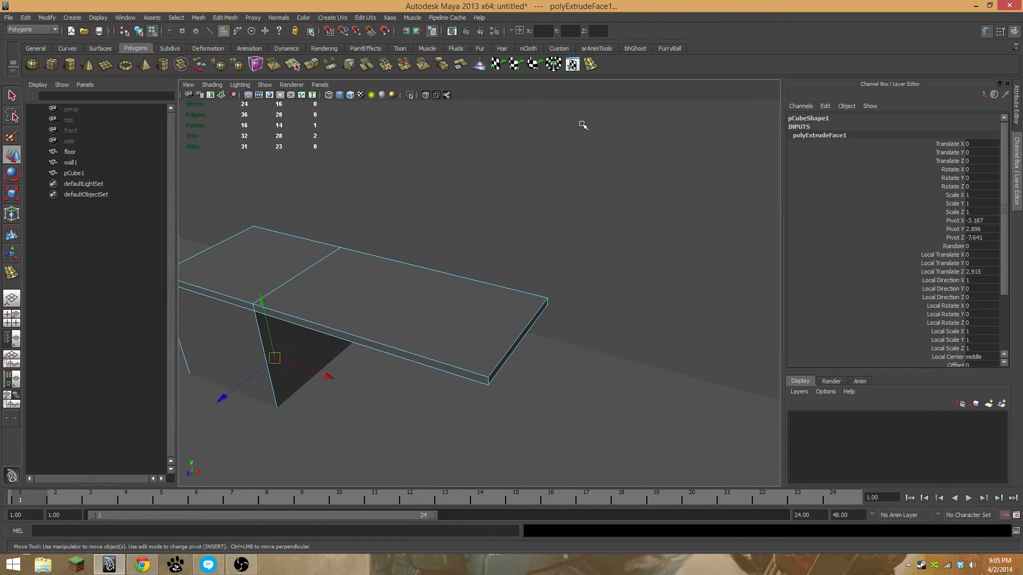
click(591, 67)
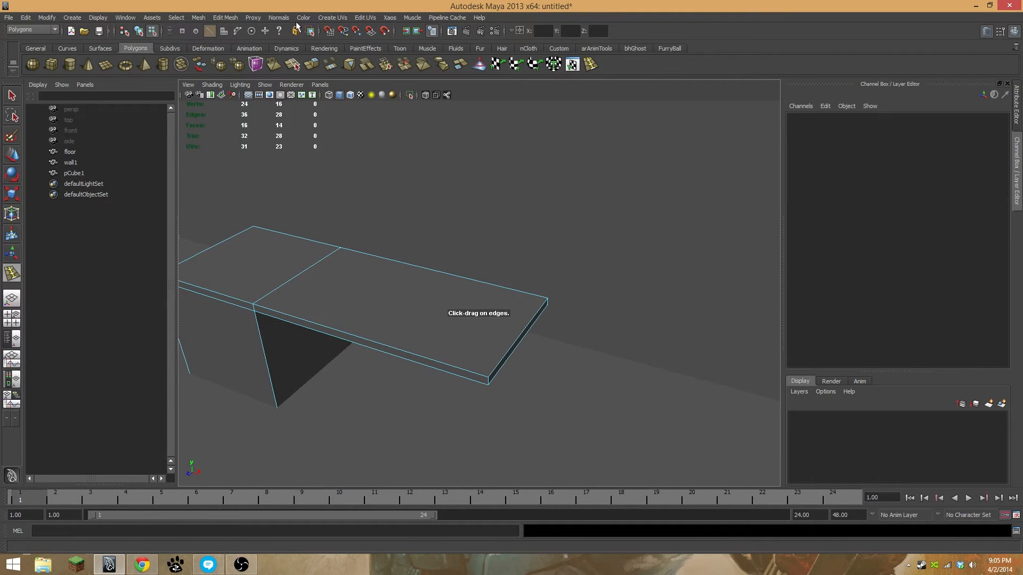
click(223, 17)
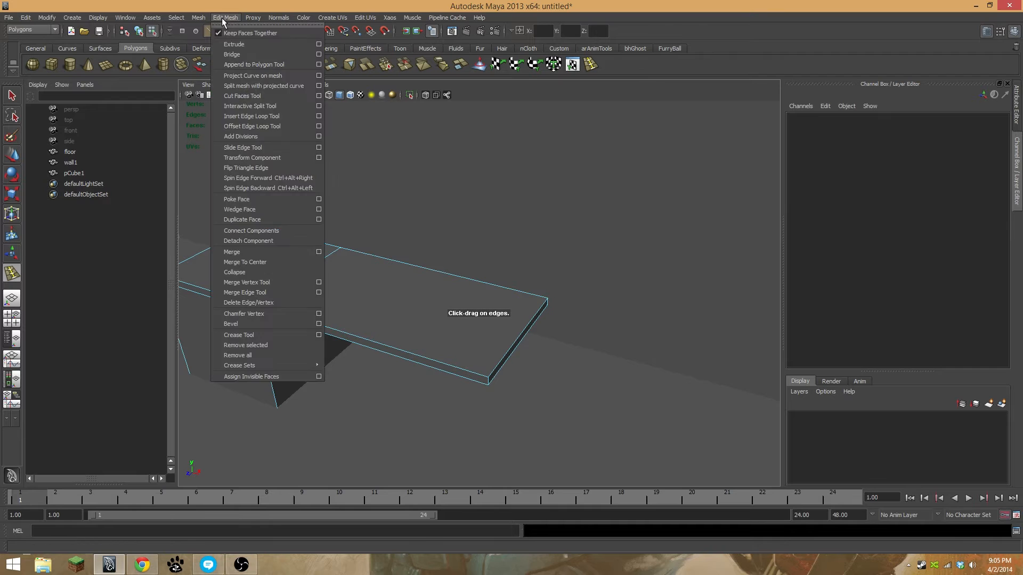
click(251, 117)
alt+drag(489, 320, 464, 278)
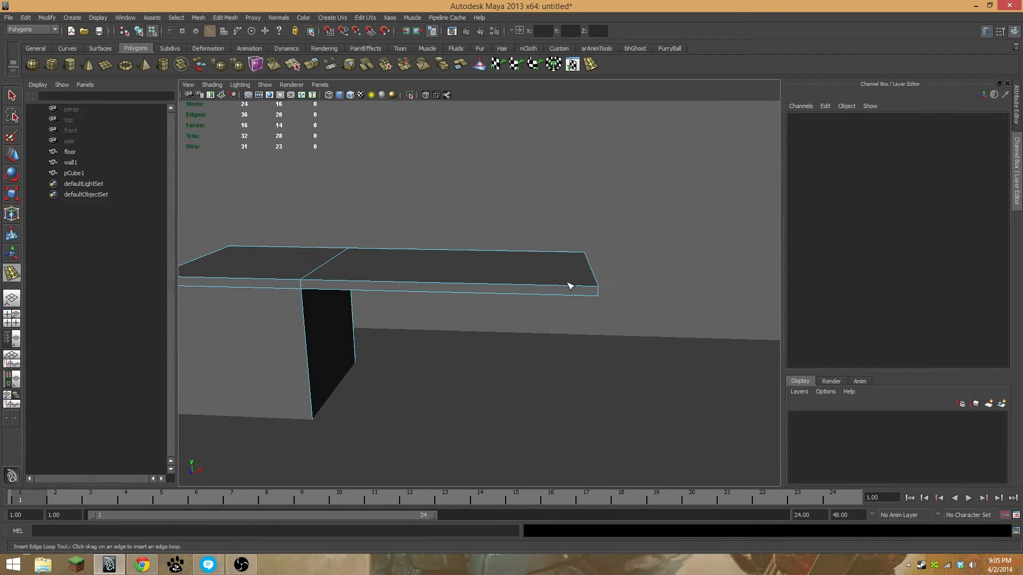
drag(568, 290, 483, 334)
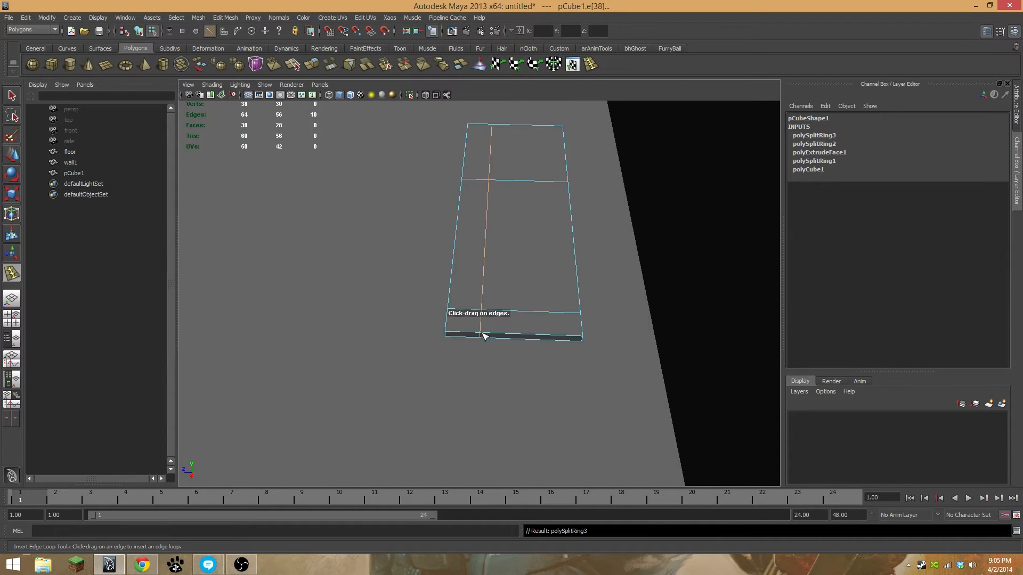
Insert a second lengthwise edge loop near the slab's wall-side edge and leave the edge loop tool
drag(562, 339, 552, 336)
alt+drag(552, 336, 581, 294)
key(w)
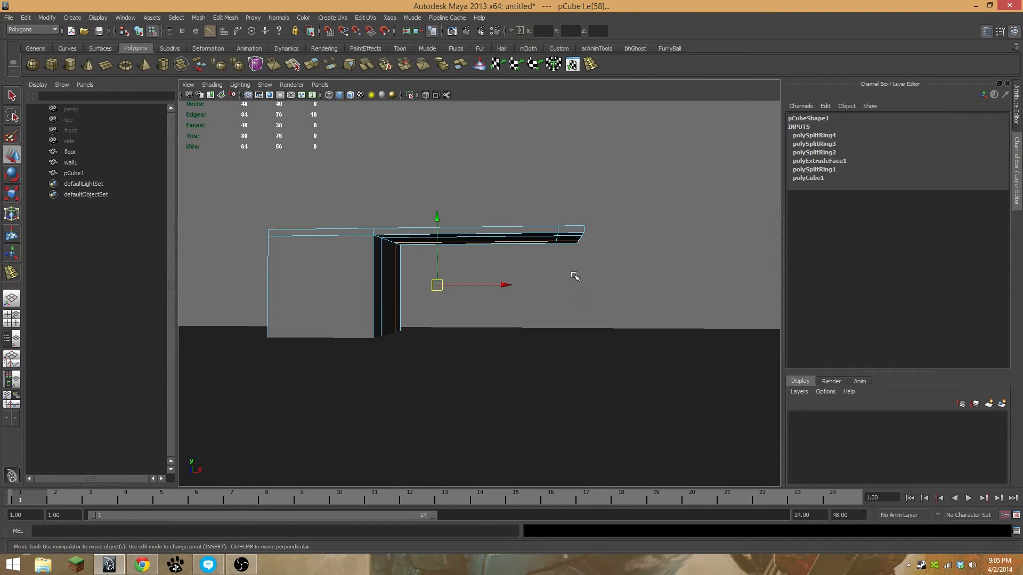
Extrude the two corner faces under the slab's free end downward about 2.9 to form two desk legs
alt+right_drag(575, 276, 630, 255)
alt+middle_drag(631, 256, 482, 294)
mouse_move(482, 295)
alt+mouse_down()
mouse_move(482, 279)
mouse_move(489, 286)
alt+mouse_up()
right_drag(516, 333, 525, 338)
click(524, 325)
shift+click(532, 281)
alt+drag(584, 315, 539, 290)
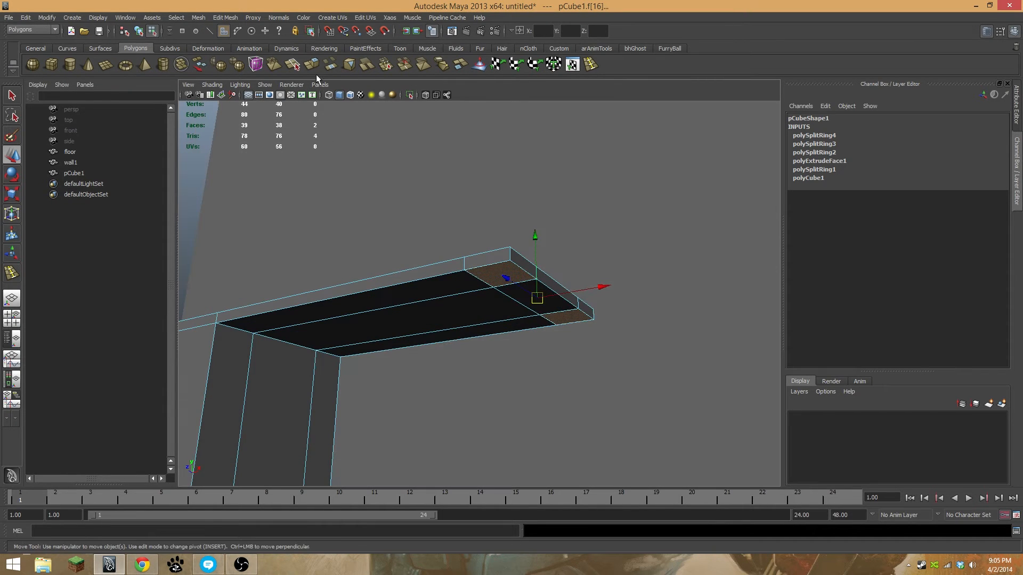
key(ctrl+e)
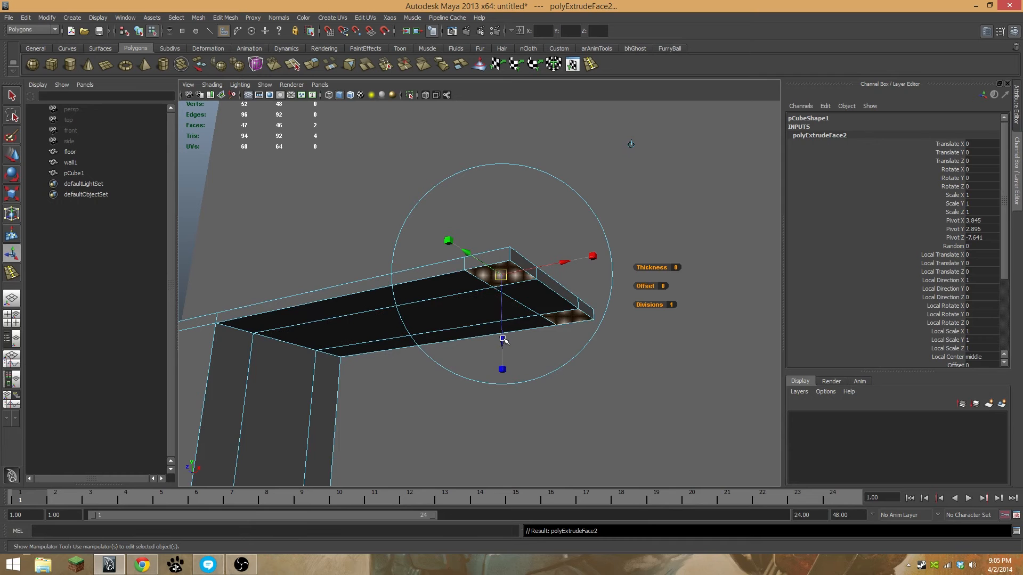
drag(503, 340, 504, 457)
alt+drag(617, 388, 451, 322)
drag(495, 424, 502, 461)
alt+drag(459, 344, 429, 318)
key(w)
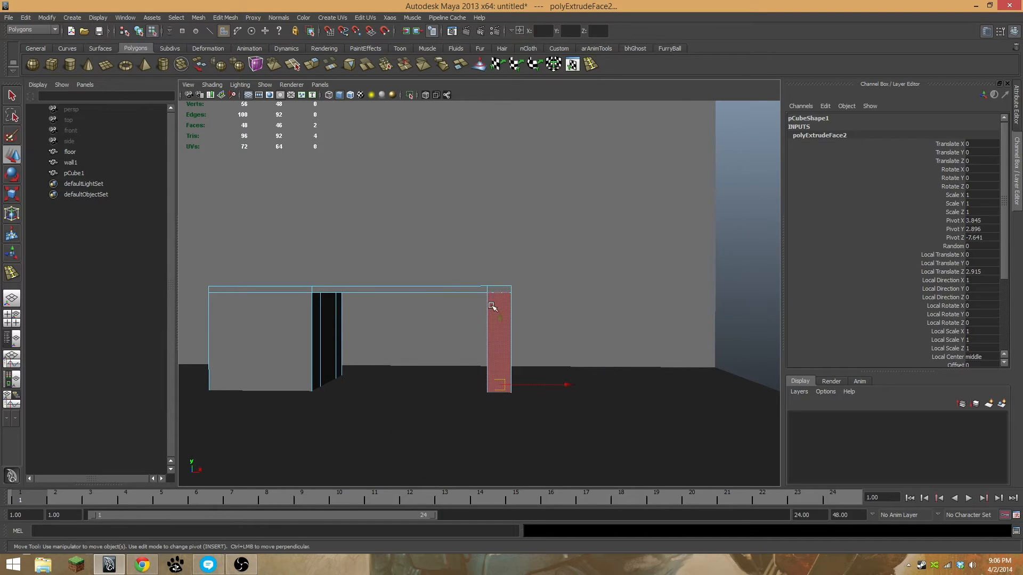
Select the vertices along the front leg's inner side and move them toward the front to narrow the leg
right_click(484, 288)
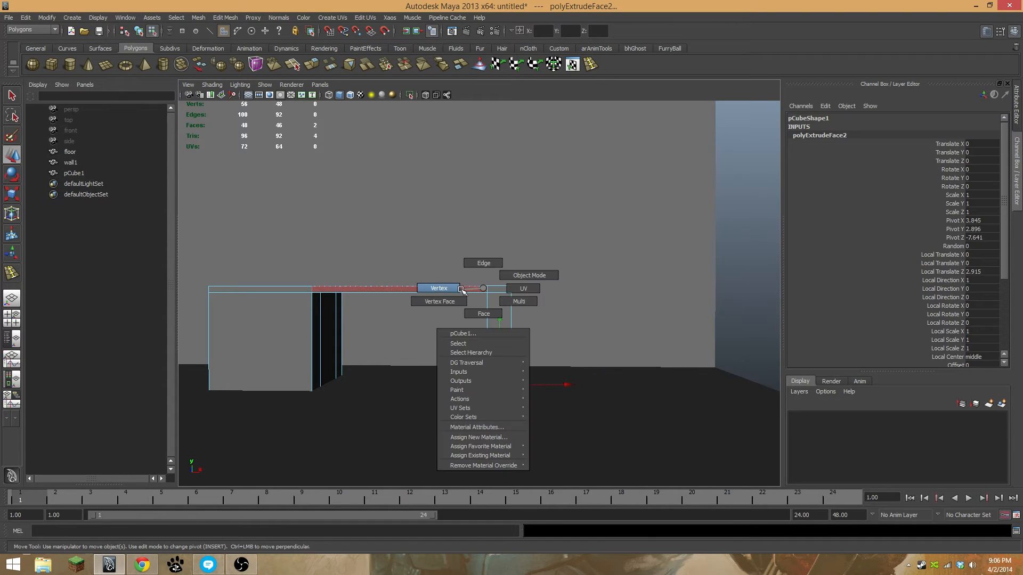
click(439, 289)
drag(479, 436, 479, 436)
alt+drag(466, 473, 557, 339)
drag(538, 329, 485, 292)
drag(482, 335, 468, 456)
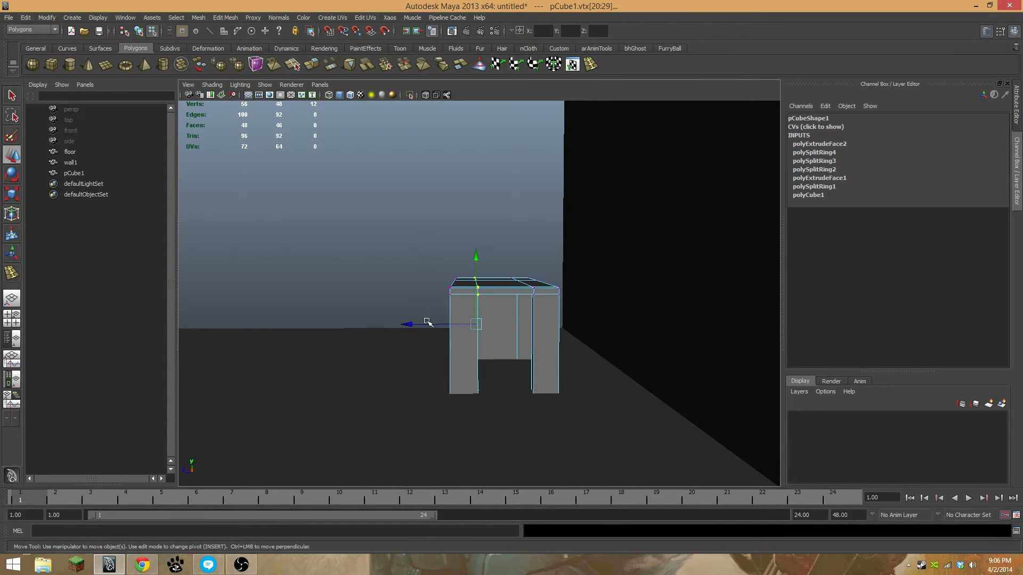
mouse_move(429, 325)
mouse_down()
mouse_move(539, 326)
mouse_move(418, 326)
mouse_up()
alt+drag(487, 293, 527, 294)
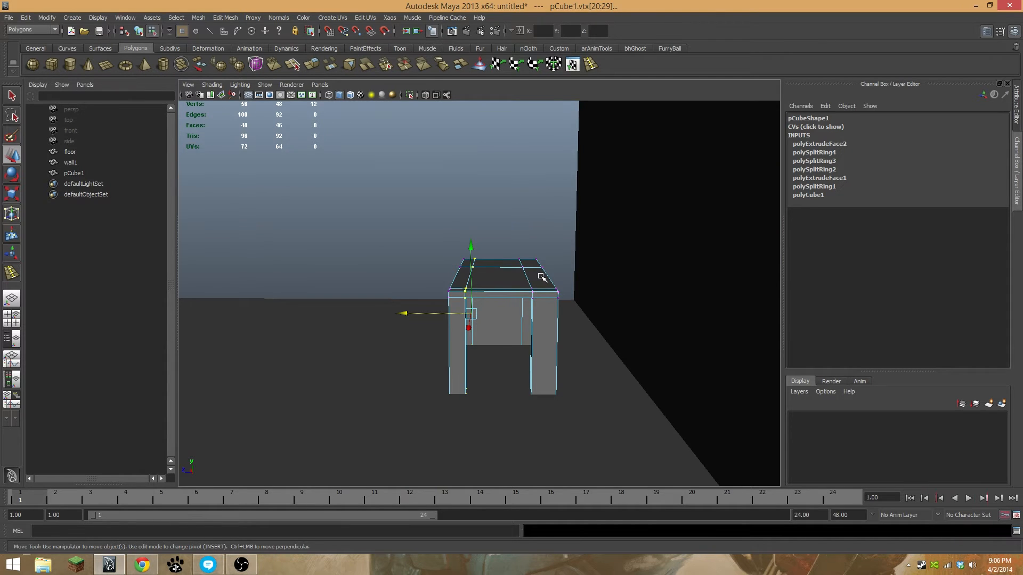
Display the desk in wireframe and back in shaded mode to examine which vertices are selected
key(4)
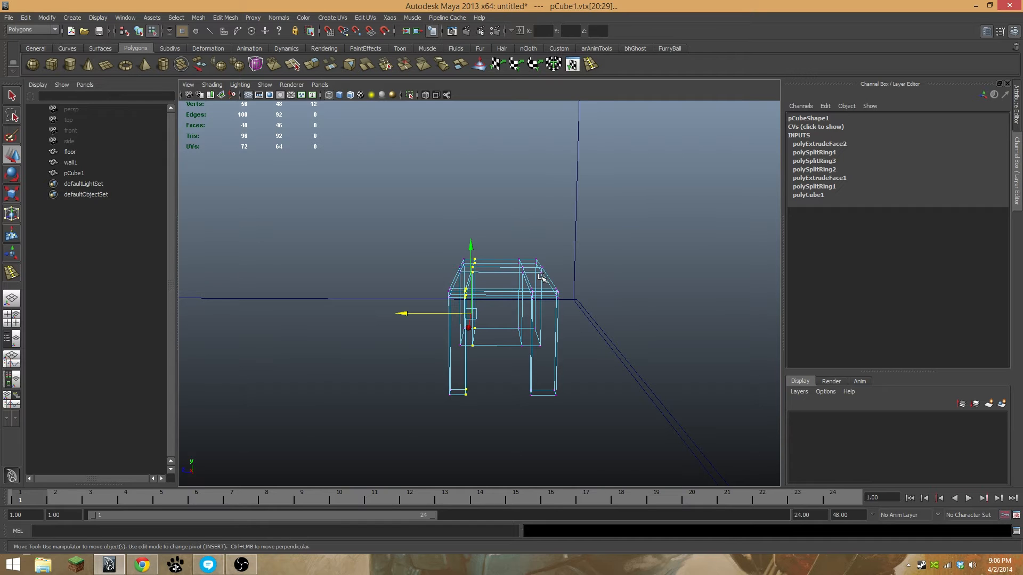
key(5)
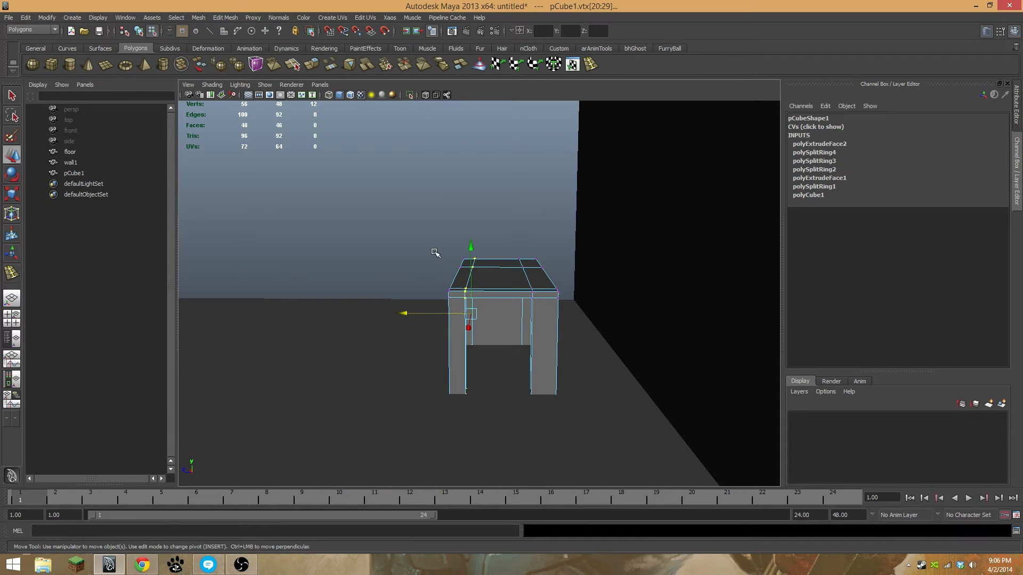
alt+drag(438, 254, 500, 270)
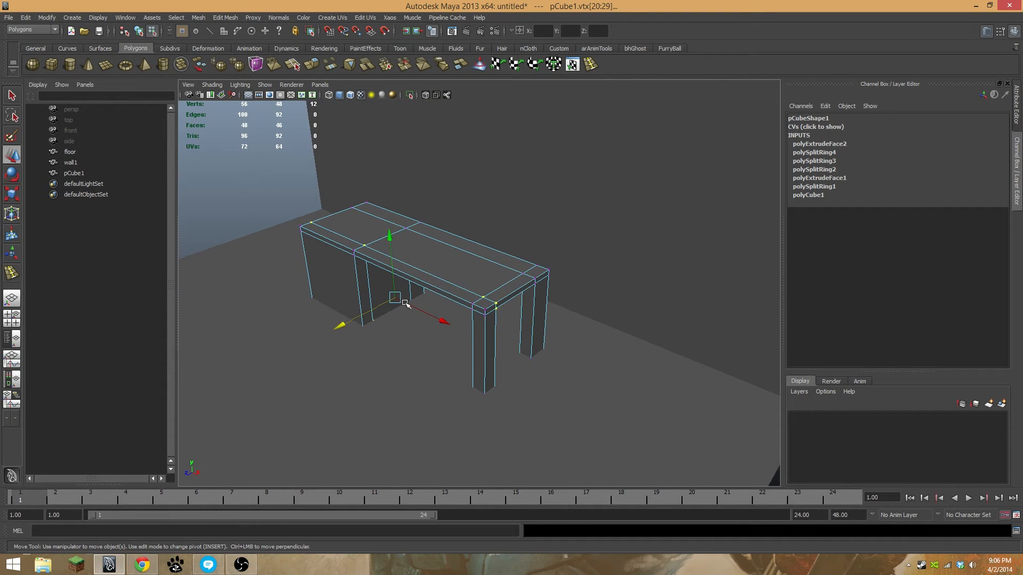
mouse_move(403, 302)
alt+mouse_down()
mouse_move(475, 222)
mouse_move(464, 213)
alt+mouse_up()
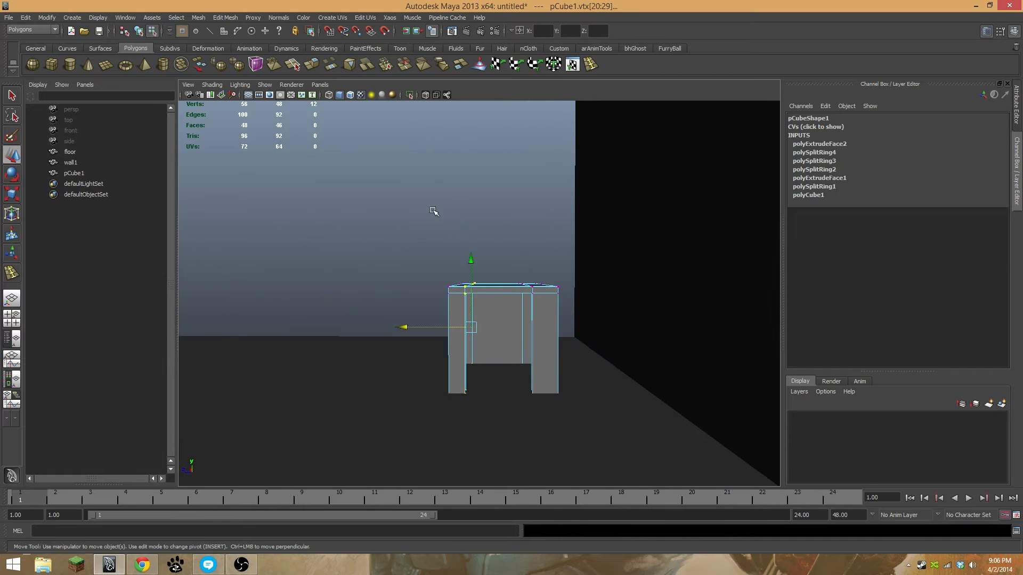
Select the vertices along the wall-side leg's inner side in wireframe and move them toward the wall to narrow the leg
key(4)
alt+drag(500, 257, 542, 441)
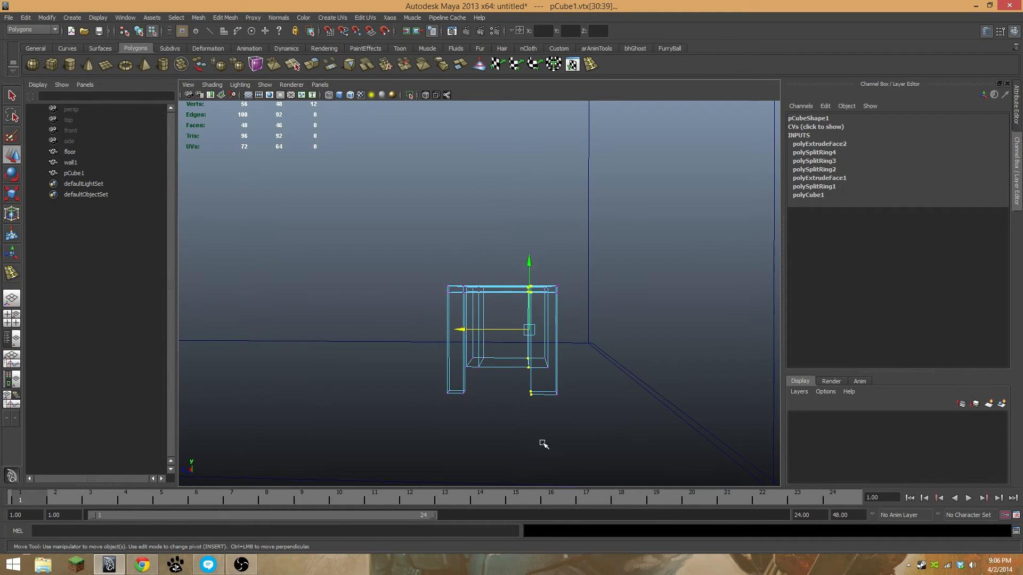
key(5)
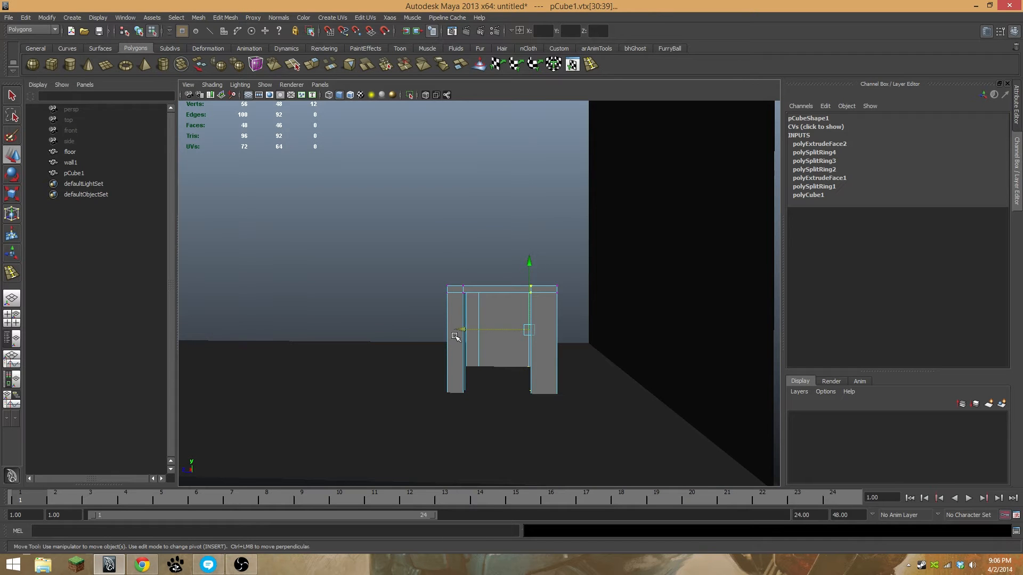
drag(461, 330, 526, 334)
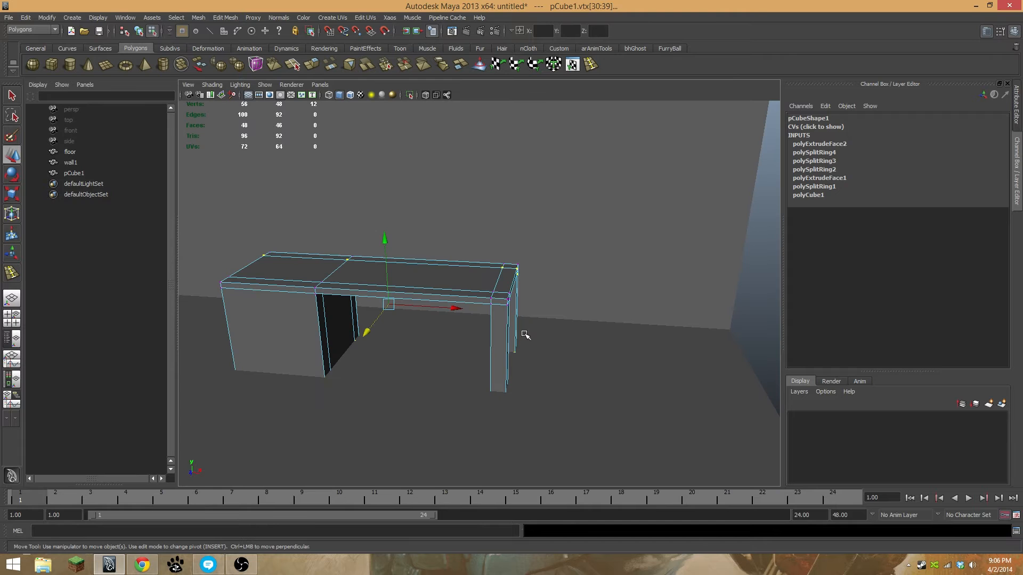
alt+drag(413, 357, 498, 338)
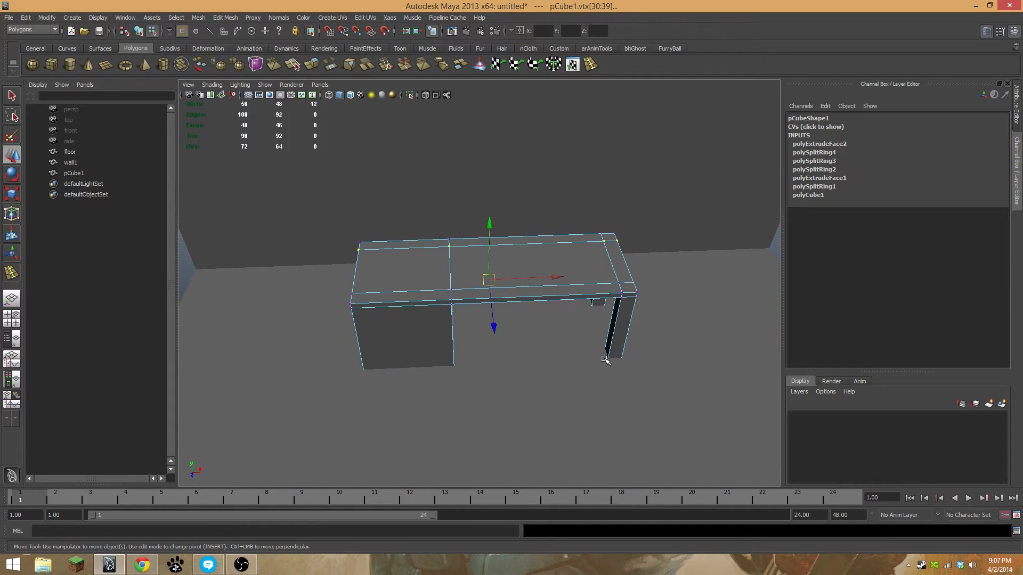
Create a thin, wide polygon cube at the foot of the desk pedestal's front as a drawer front
click(51, 64)
alt+drag(288, 341, 464, 397)
alt+middle_drag(474, 394, 380, 324)
drag(478, 346, 435, 341)
key(w)
key(f)
alt+drag(352, 298, 427, 303)
alt+right_drag(519, 288, 529, 288)
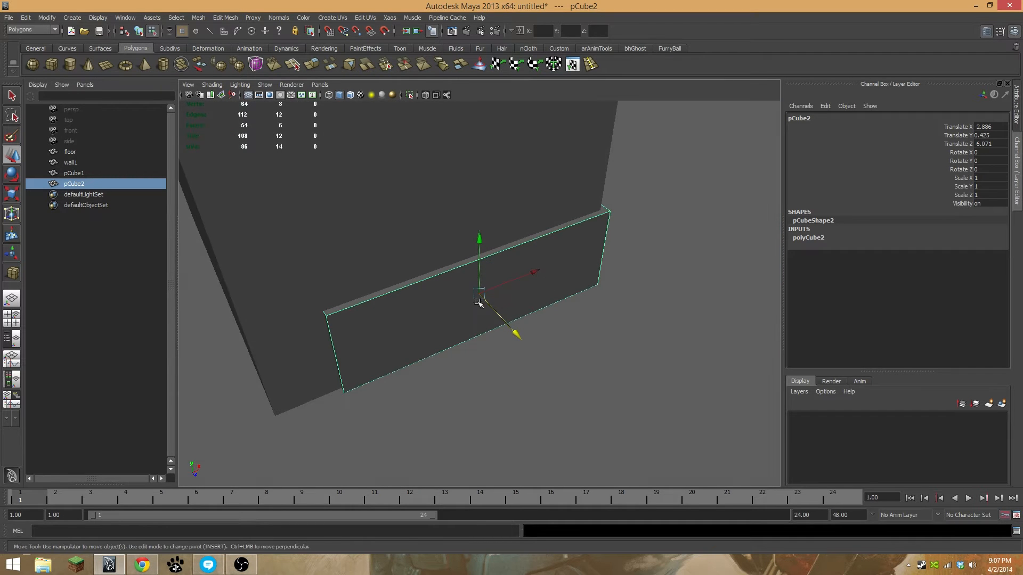
Move the drawer front sideways and up the pedestal to about X -3.205, Y 2.441
drag(527, 276, 461, 269)
drag(445, 230, 445, 120)
alt+drag(514, 169, 445, 242)
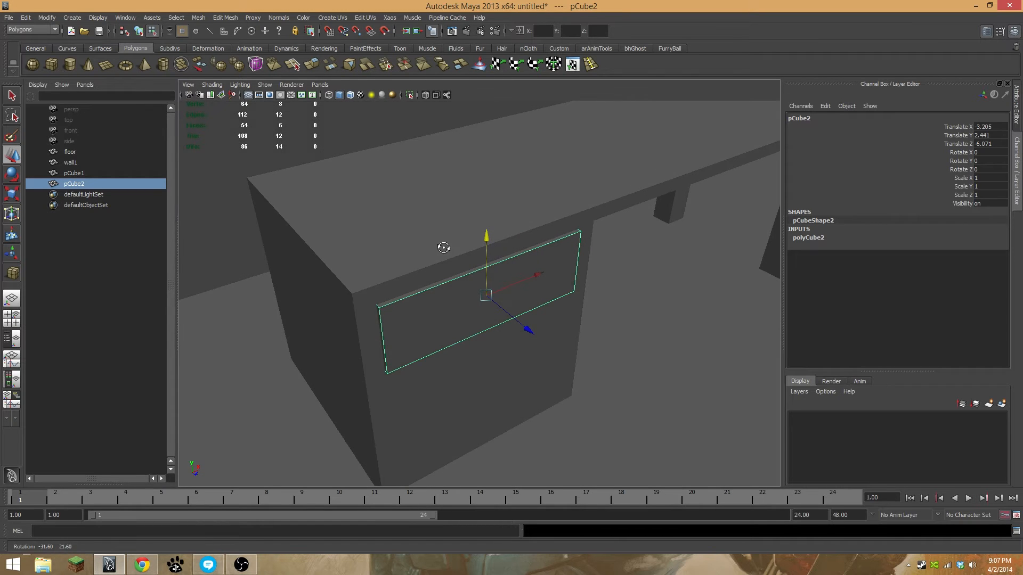
Duplicate the drawer front, pull the copy outward and scale it to about 0.337 overall and 0.155 in Y as a handle
key(ctrl+d)
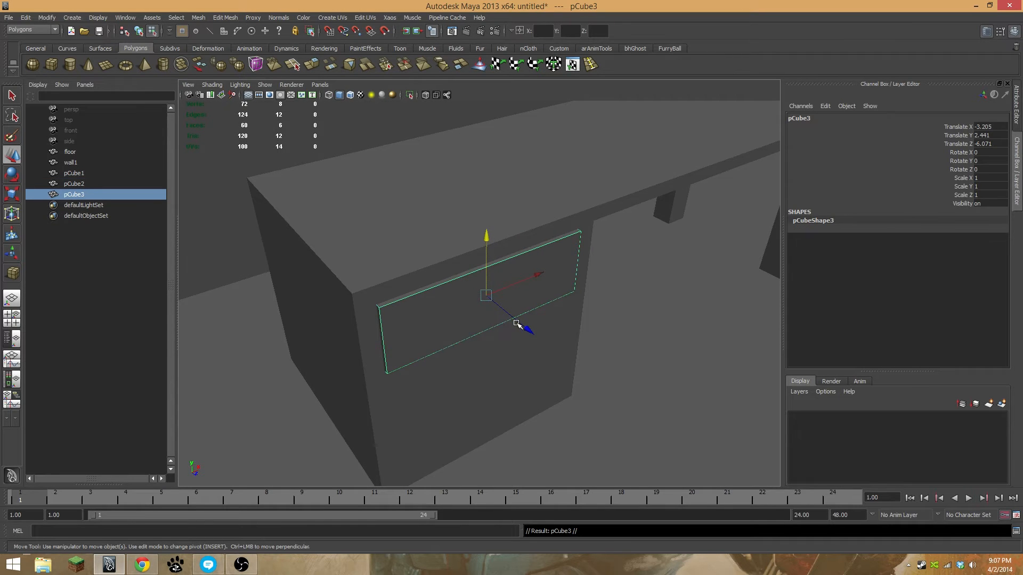
drag(531, 329, 542, 334)
key(r)
drag(497, 303, 414, 305)
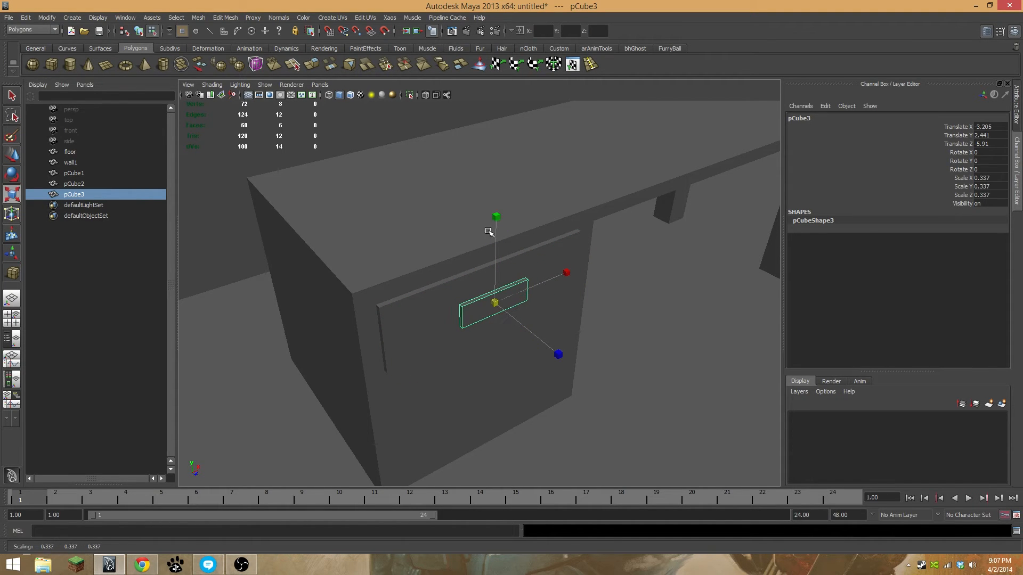
drag(497, 218, 495, 259)
Move the handle back against the drawer front and raise it to about Y 2.667, Z -6.002
key(w)
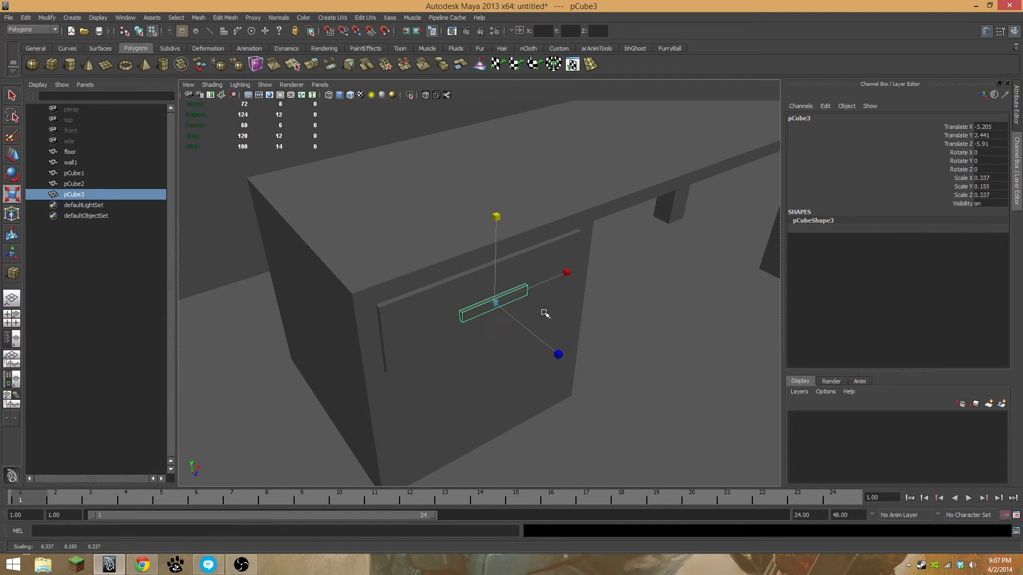
drag(538, 338, 535, 328)
drag(491, 248, 489, 230)
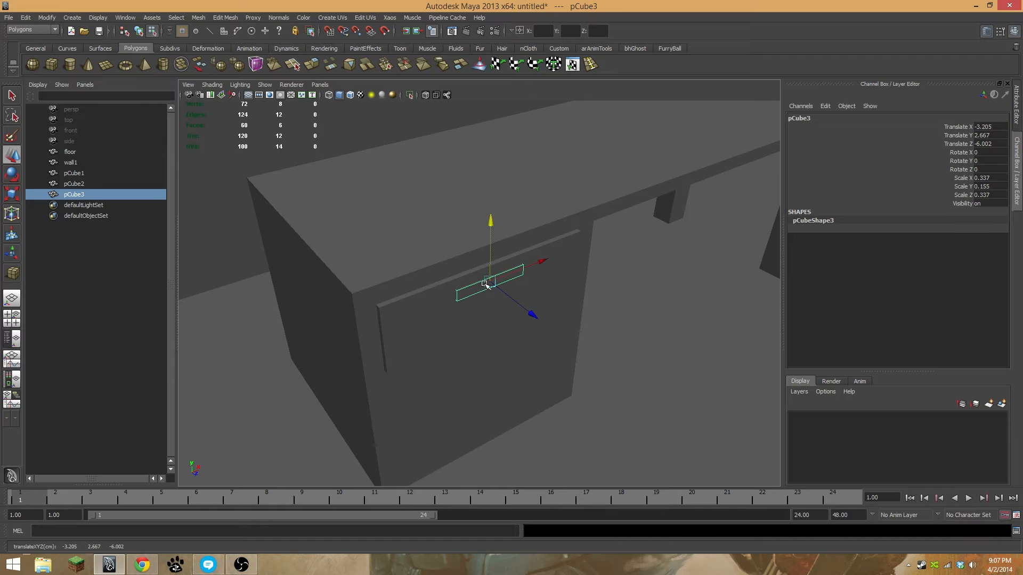
Group the drawer front and its handle together and inspect the group's contents in the outliner
shift+click(425, 326)
right_drag(451, 326, 486, 311)
click(456, 328)
shift+click(462, 297)
alt+drag(564, 358, 513, 301)
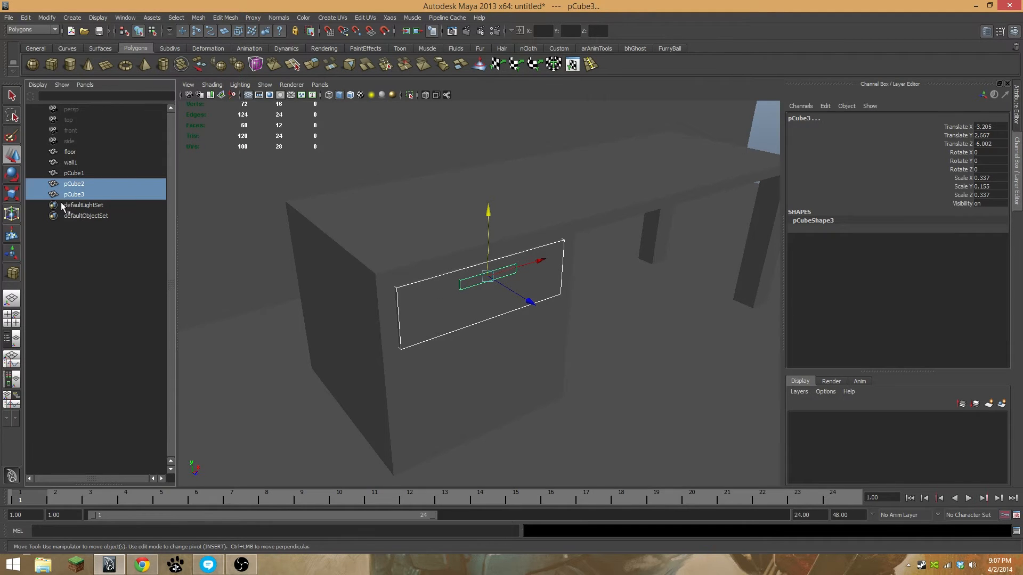
key(ctrl+g)
click(30, 185)
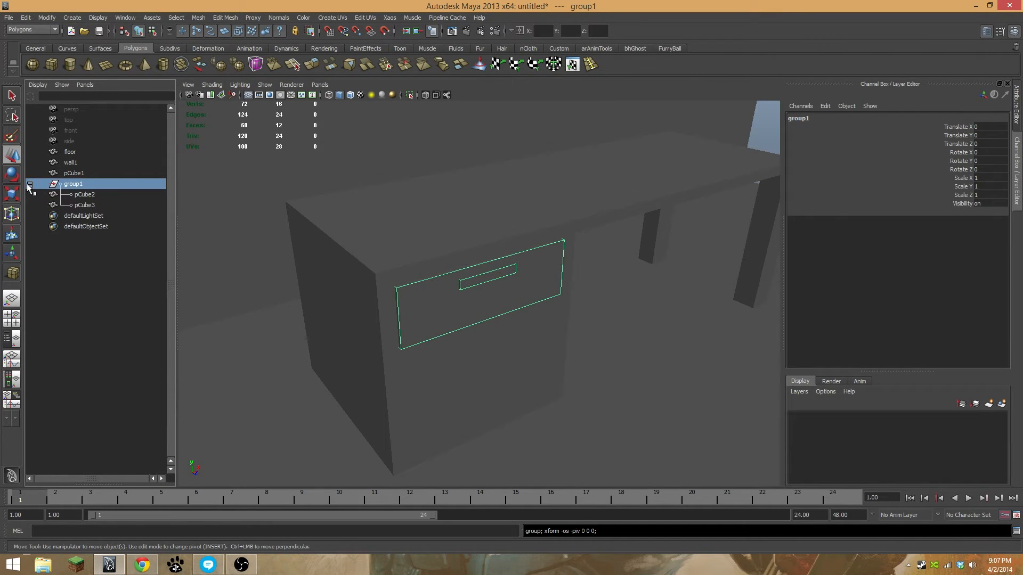
click(30, 185)
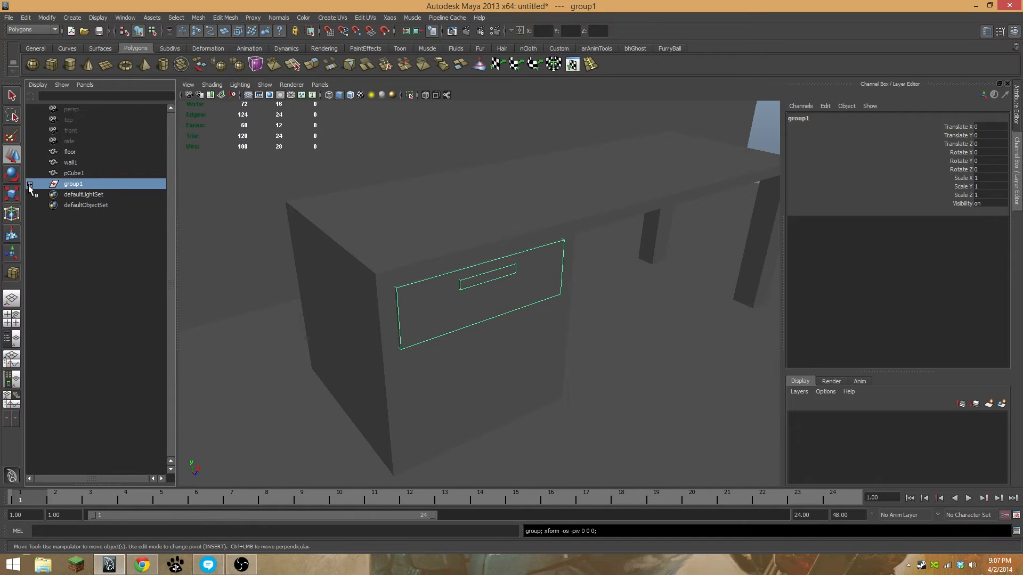
Rename the new group as drawer
double_click(73, 185)
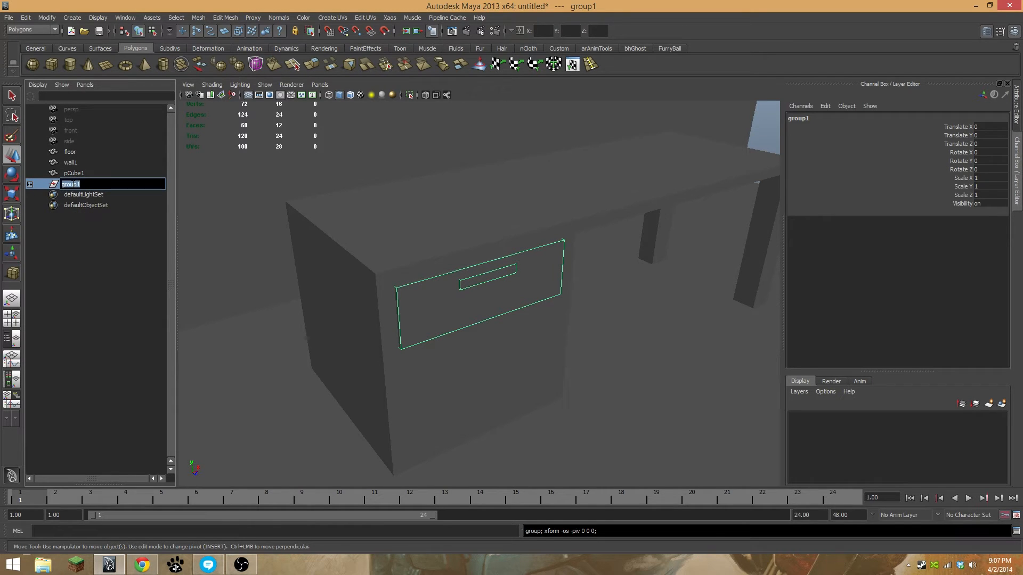
text(drawer)
key(Return)
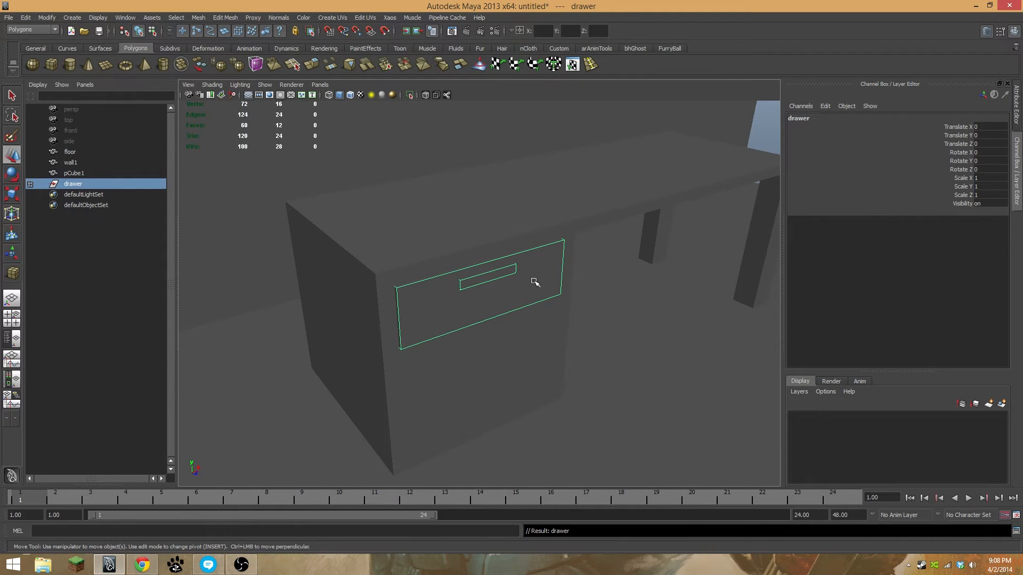
Examine where the drawer group's pivot sits in relation to the desk, using the move and rotate manipulators
scroll(532, 283, down, 8)
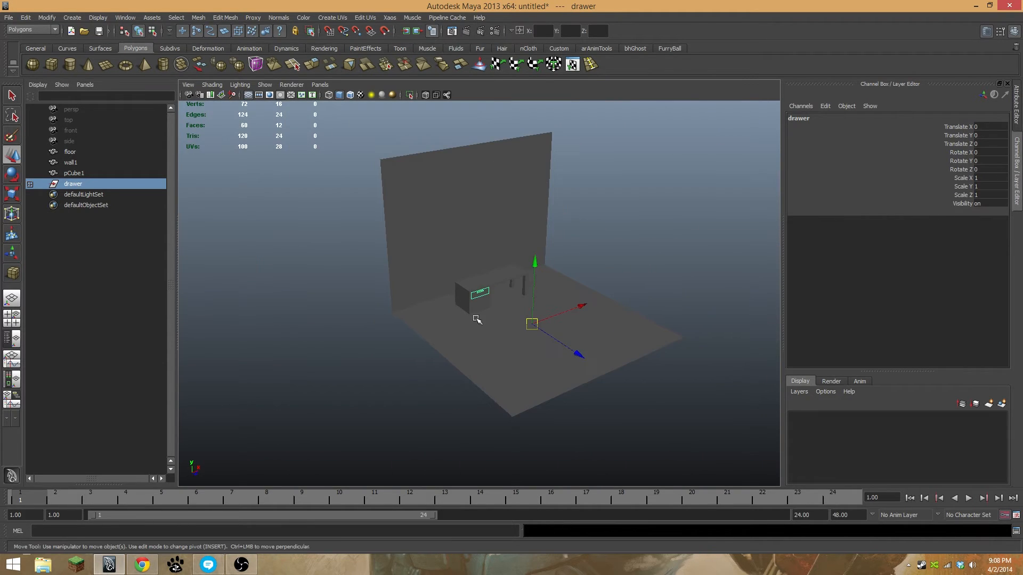
alt+drag(477, 320, 450, 342)
key(e)
key(w)
key(e)
key(w)
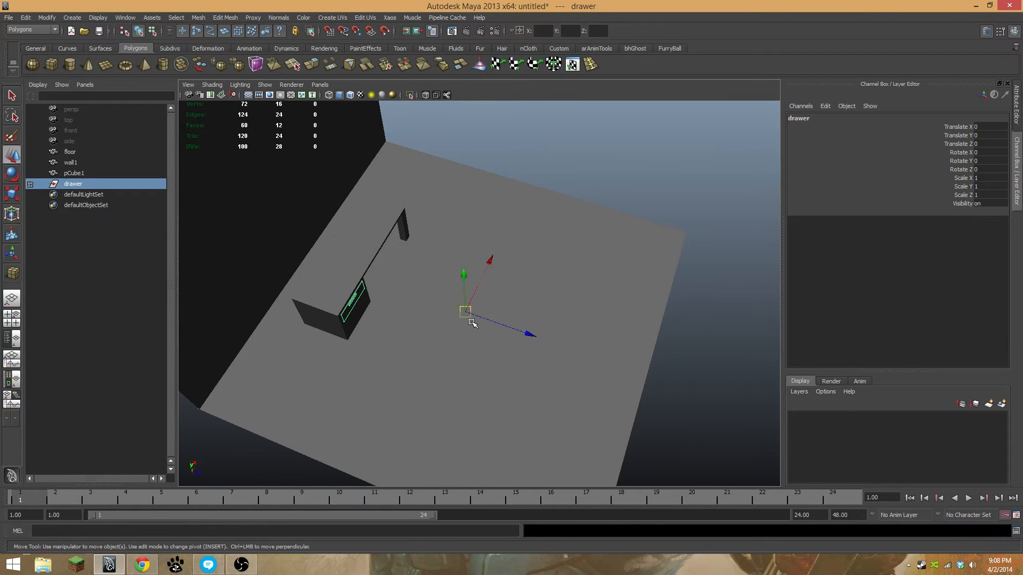
alt+drag(394, 340, 338, 313)
alt+right_drag(338, 313, 405, 357)
alt+middle_drag(405, 357, 520, 426)
alt+right_drag(352, 376, 484, 414)
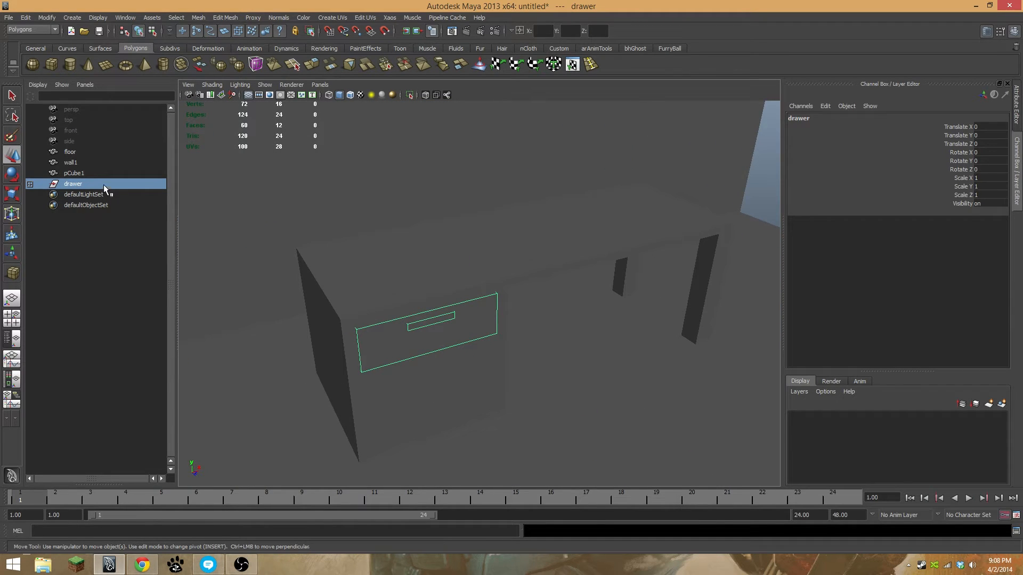
Center the pivot of the drawer group
click(53, 18)
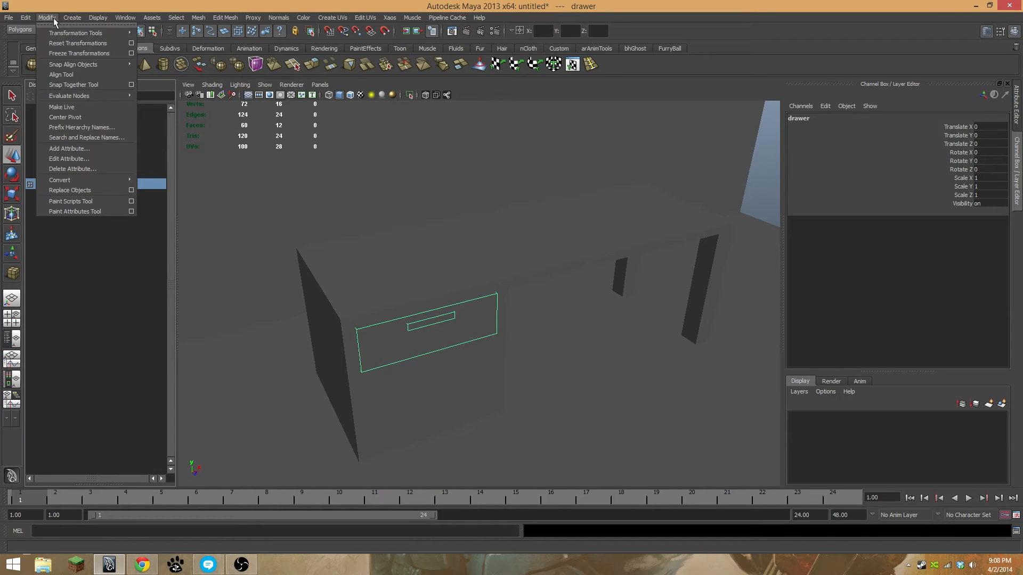
click(83, 118)
alt+middle_drag(404, 342, 416, 115)
scroll(478, 402, up, 3)
alt+drag(444, 235, 577, 275)
Scale the drawer group to about 0.569 in Y and raise it to a Translate Y of about 0.134
key(r)
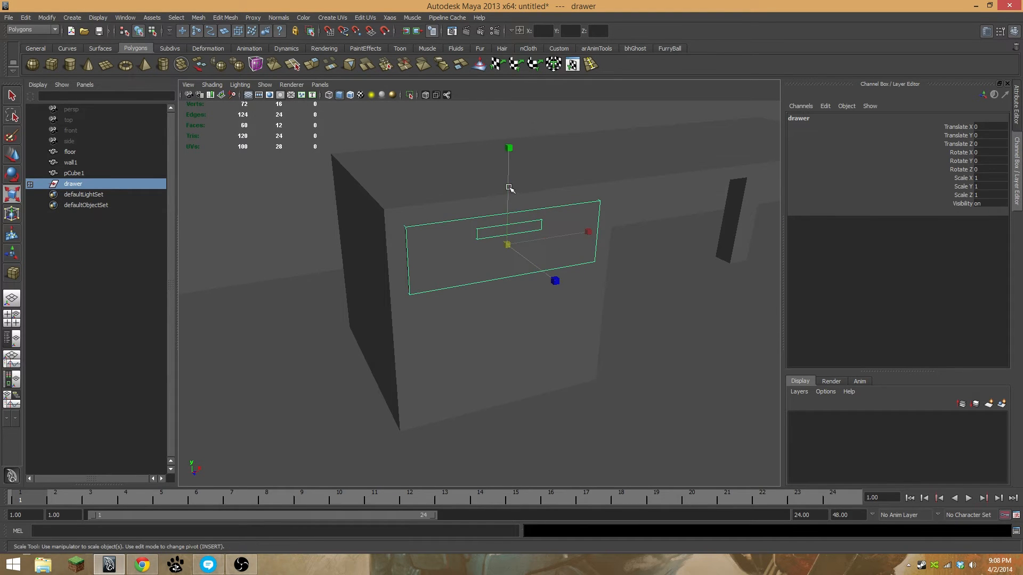
drag(509, 151, 509, 200)
key(w)
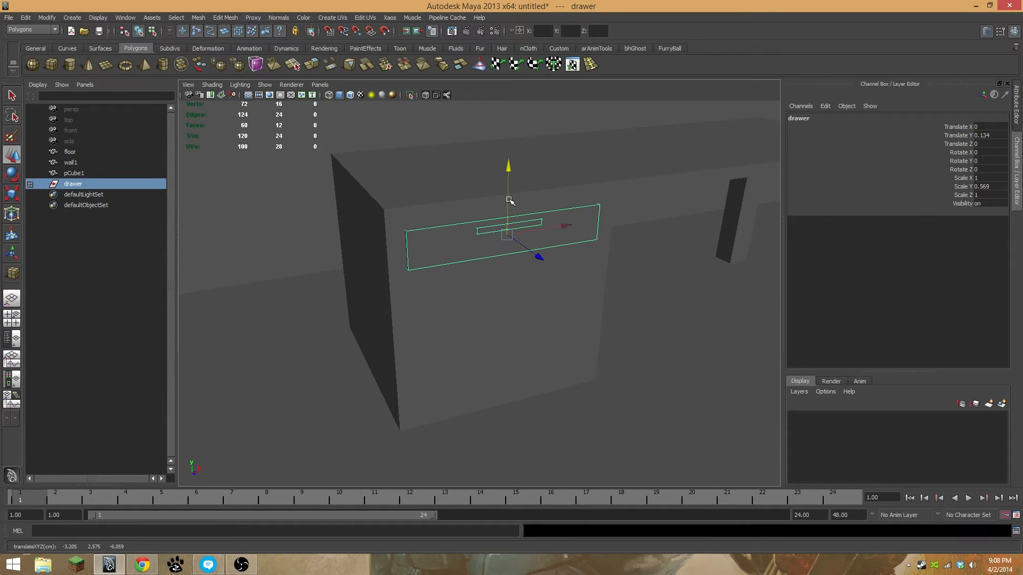
Duplicate the drawer group twice and lower the copies to about Translate Y -0.757 and -1.725
key(ctrl+d)
drag(505, 166, 515, 240)
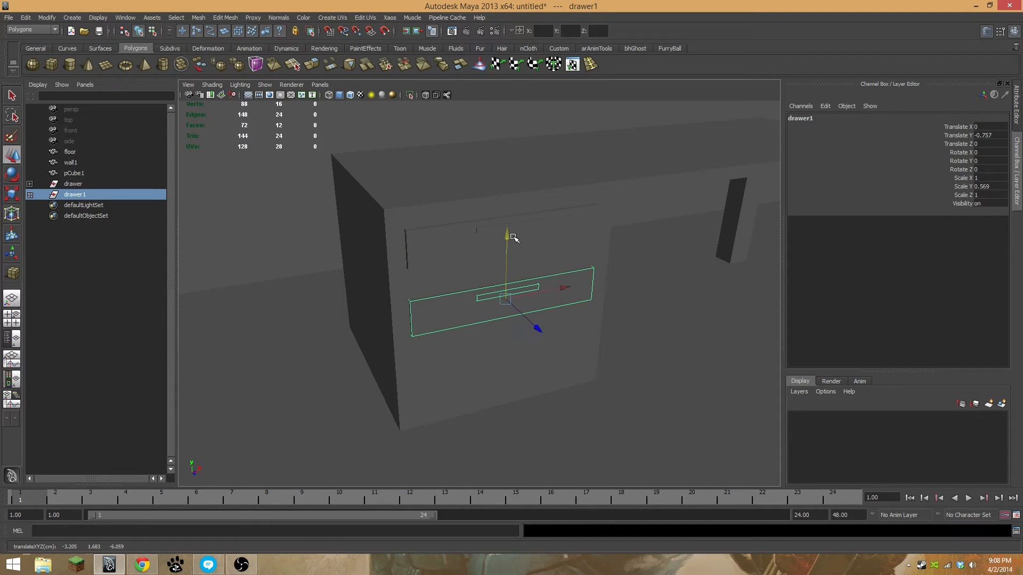
key(ctrl+d)
drag(507, 230, 510, 299)
alt+right_drag(509, 299, 291, 287)
alt+drag(291, 287, 372, 338)
alt+right_drag(372, 338, 506, 365)
alt+drag(520, 343, 367, 348)
alt+right_drag(368, 347, 561, 373)
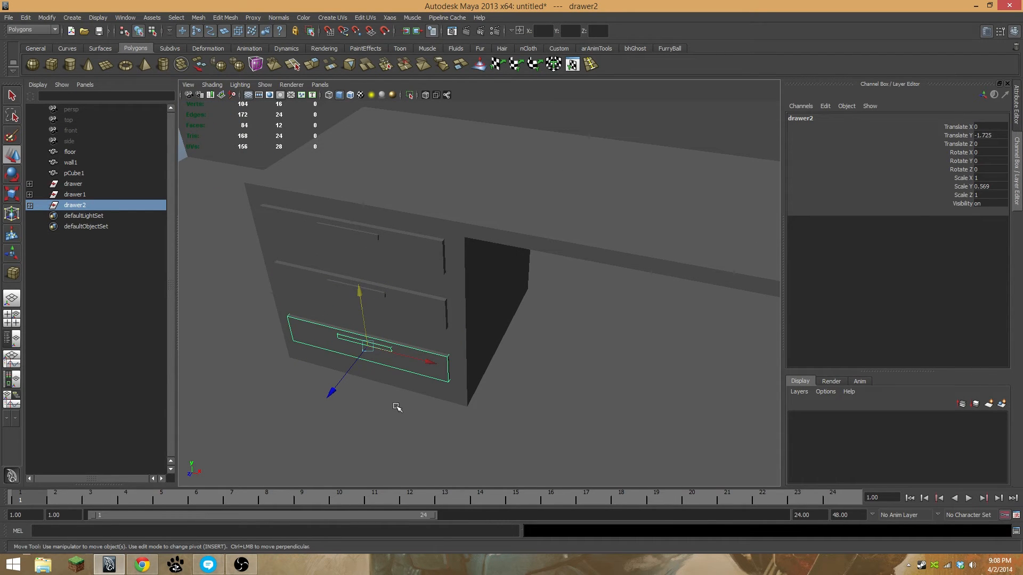
Create a polygon cube as a flat seat block on the floor in front of the desk
alt+right_drag(527, 359, 520, 382)
alt+drag(520, 382, 644, 343)
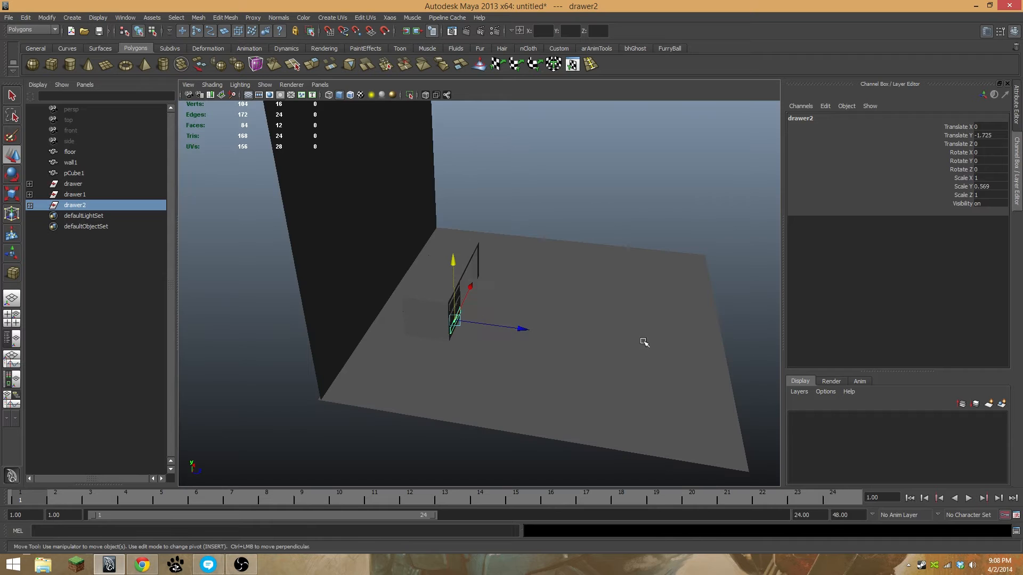
click(52, 65)
alt+middle_drag(468, 260, 356, 298)
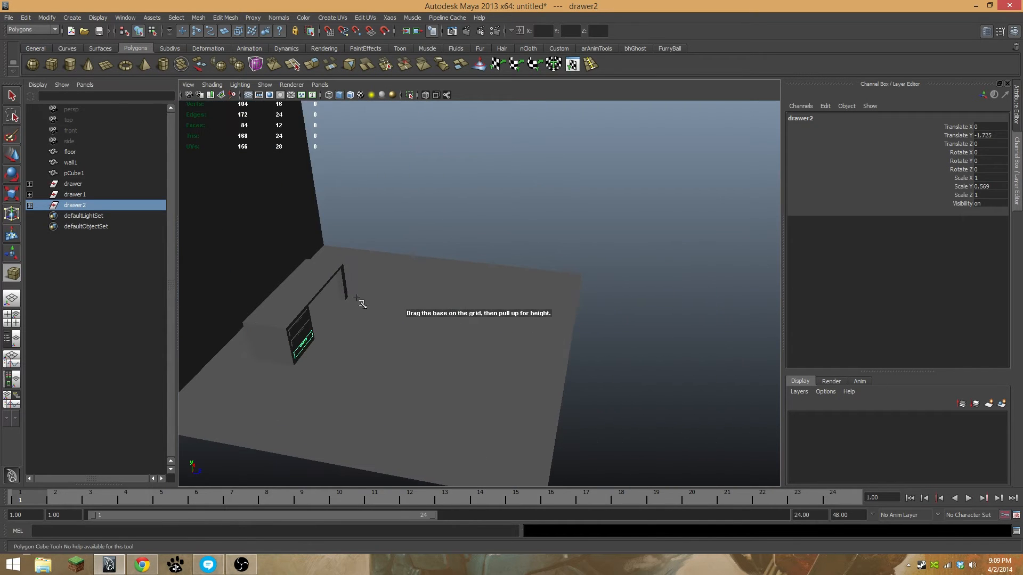
alt+right_drag(262, 356, 288, 379)
alt+middle_drag(296, 371, 482, 330)
alt+right_drag(482, 330, 499, 295)
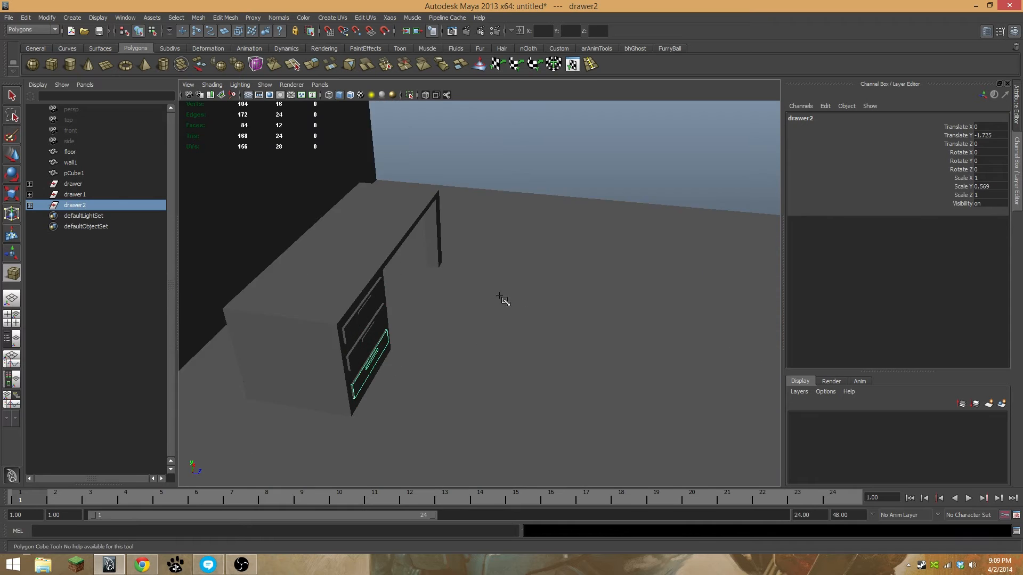
alt+drag(500, 296, 516, 292)
drag(509, 258, 554, 307)
Scale the seat block to about 0.768 in X and Z and 0.646 in Y, and place it in front of the desk
key(r)
drag(553, 347, 410, 248)
key(w)
key(f)
alt+right_drag(410, 249, 374, 257)
alt+drag(373, 257, 435, 246)
alt+drag(468, 260, 505, 312)
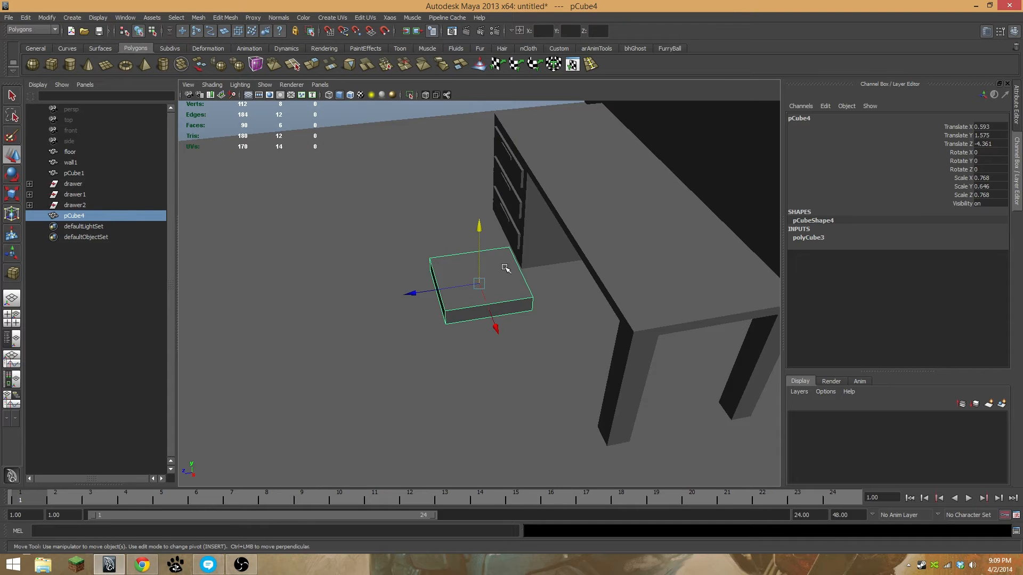
Extrude the seat block's top face, scale it slightly inward and raise it a little to form a bevelled rim
alt+drag(447, 257, 475, 290)
alt+right_drag(475, 290, 619, 313)
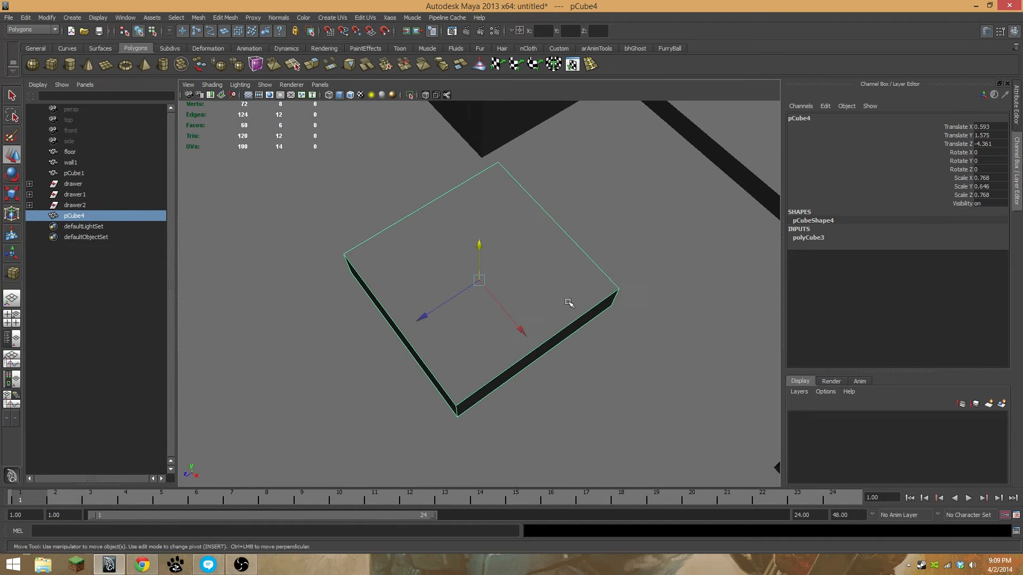
alt+middle_drag(436, 294, 479, 314)
alt+drag(488, 266, 487, 251)
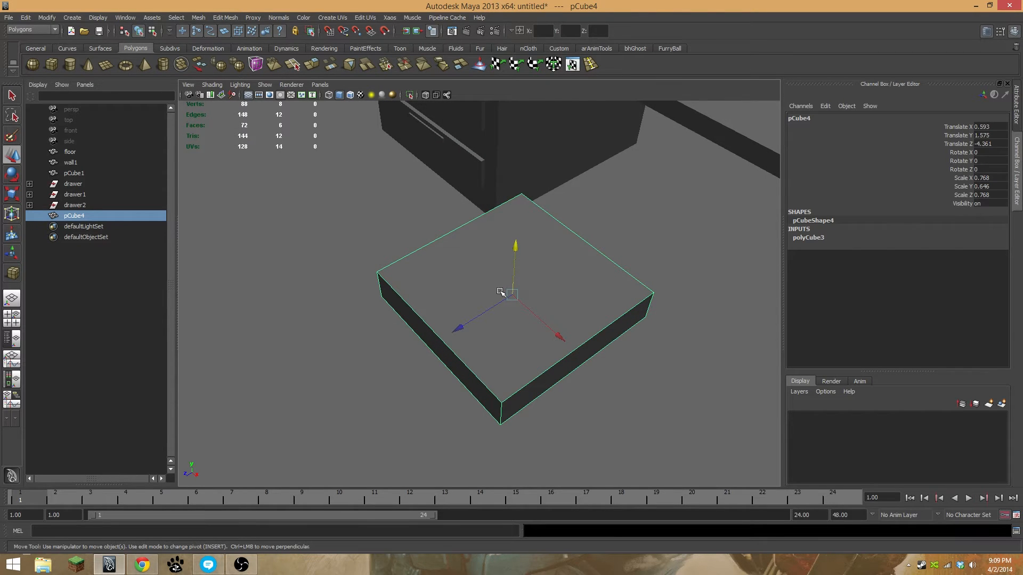
right_click(477, 259)
click(477, 284)
click(518, 328)
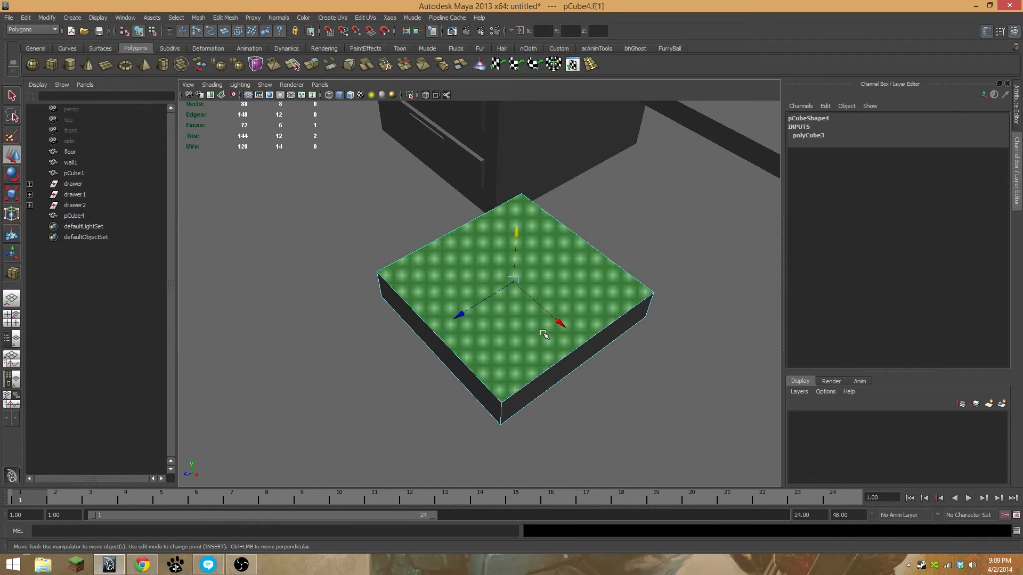
click(312, 65)
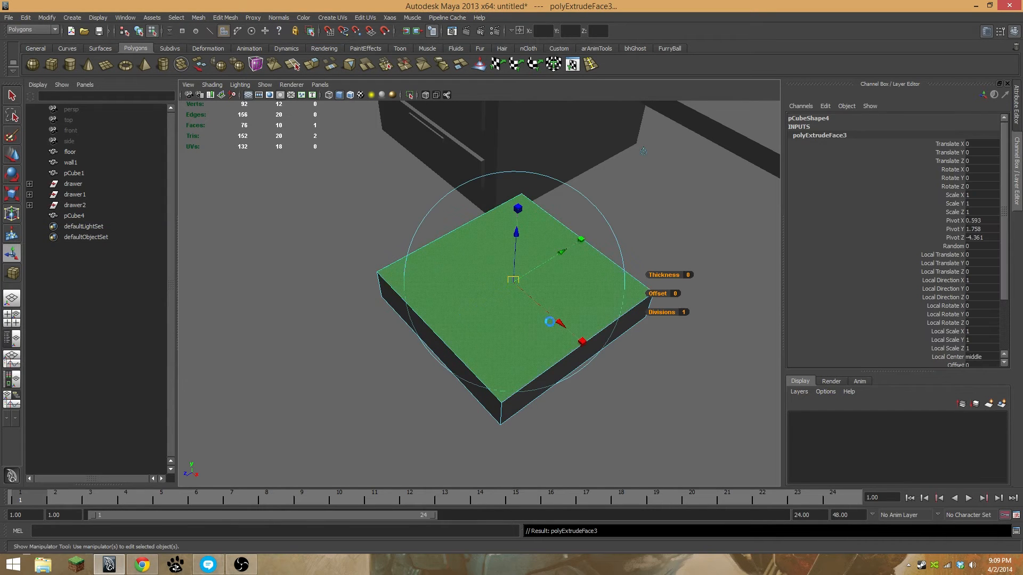
key(r)
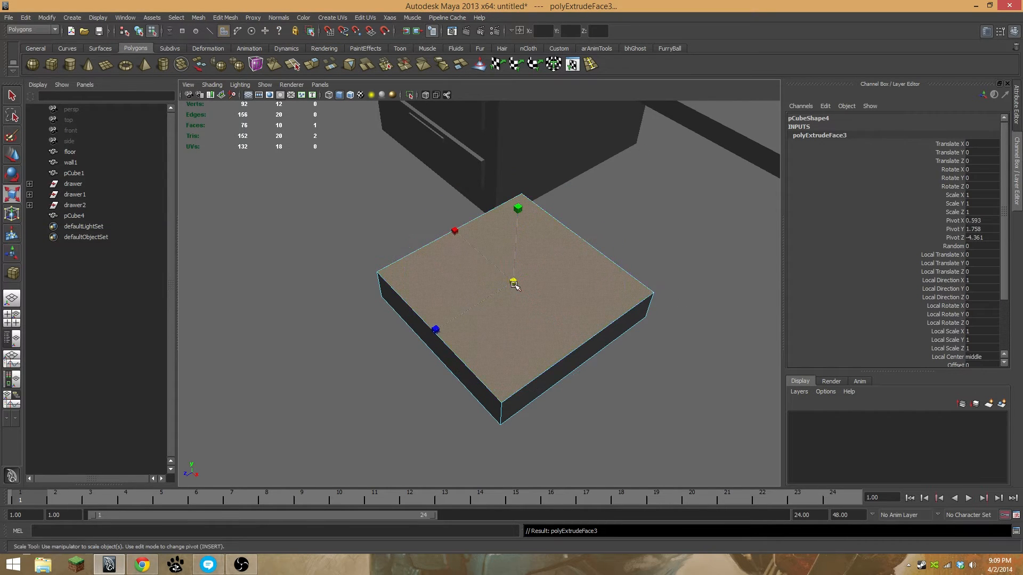
mouse_move(516, 286)
mouse_down()
mouse_move(497, 286)
mouse_move(516, 268)
mouse_move(510, 281)
mouse_up()
key(w)
Extrude the seat's top face again, inset it slightly and lower it to about Y 1.749
key(ctrl+e)
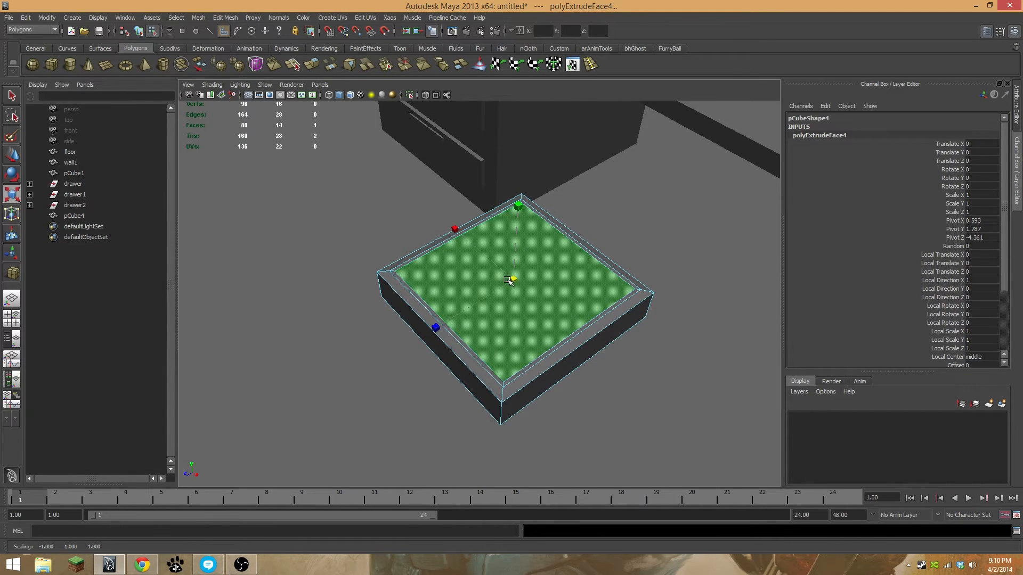
key(ctrl+z)
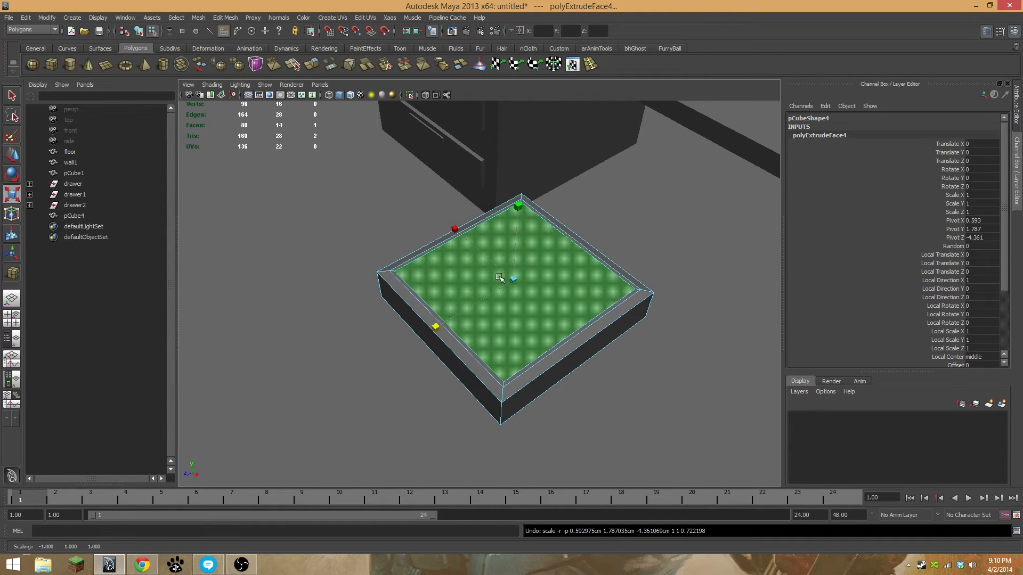
key(w)
drag(516, 238, 514, 240)
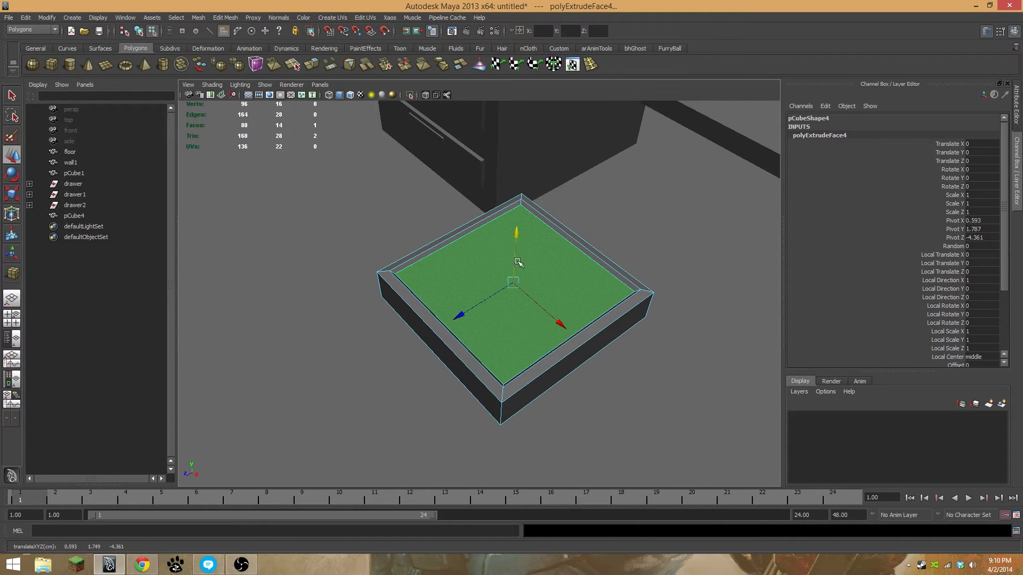
Extrude the recessed face, scale it to about 0.951, and extrude it once more to form the seat's inner cushion
key(ctrl+e)
key(r)
drag(516, 282, 510, 284)
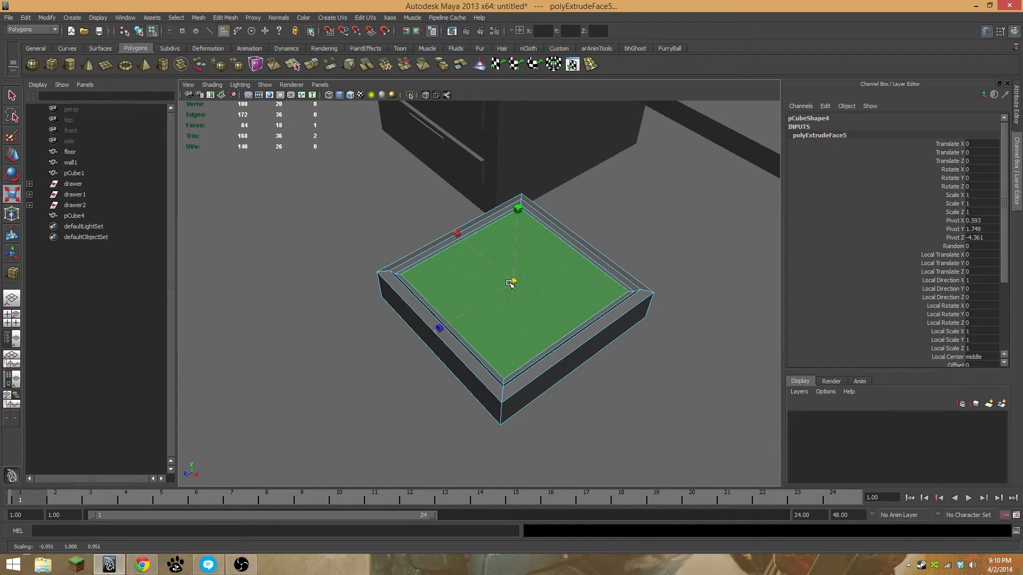
key(ctrl+e)
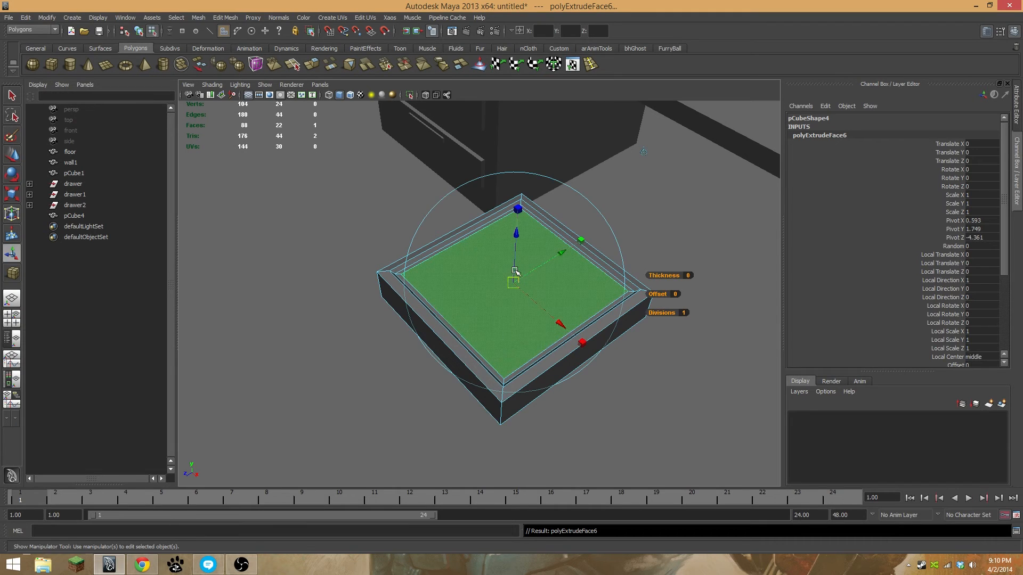
key(w)
drag(516, 273, 610, 276)
key(r)
Insert two perpendicular edge loops through the middle of the seat, one lengthwise and one crosswise
alt+right_drag(457, 292, 591, 184)
alt+middle_drag(591, 184, 591, 245)
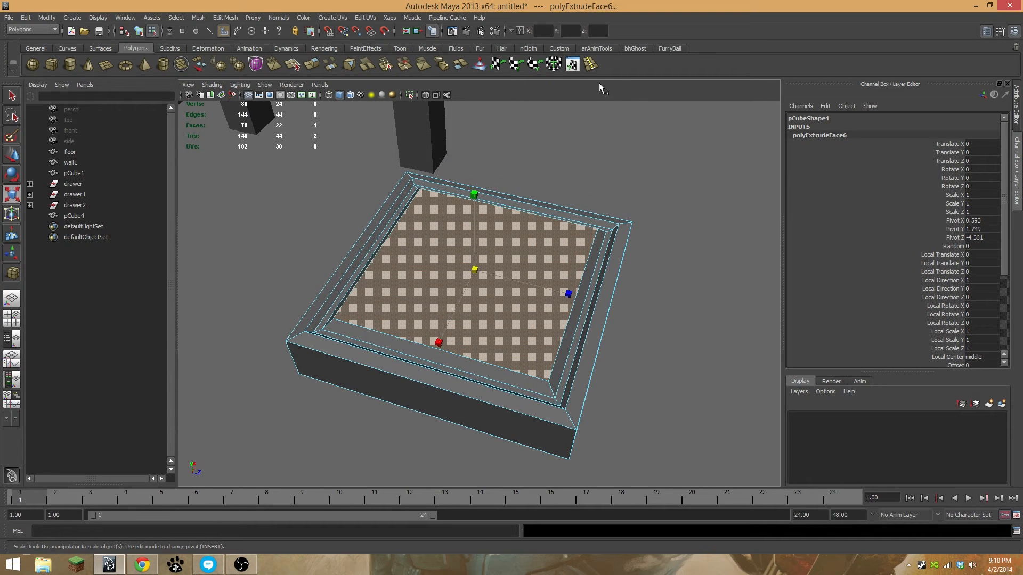
click(590, 64)
drag(426, 383, 421, 383)
alt+drag(421, 383, 484, 342)
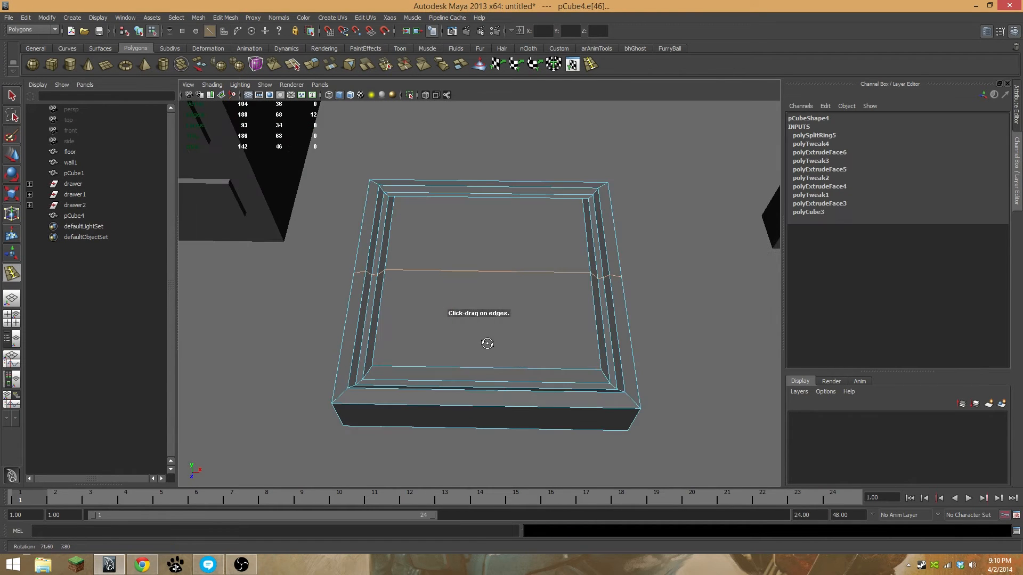
click(491, 409)
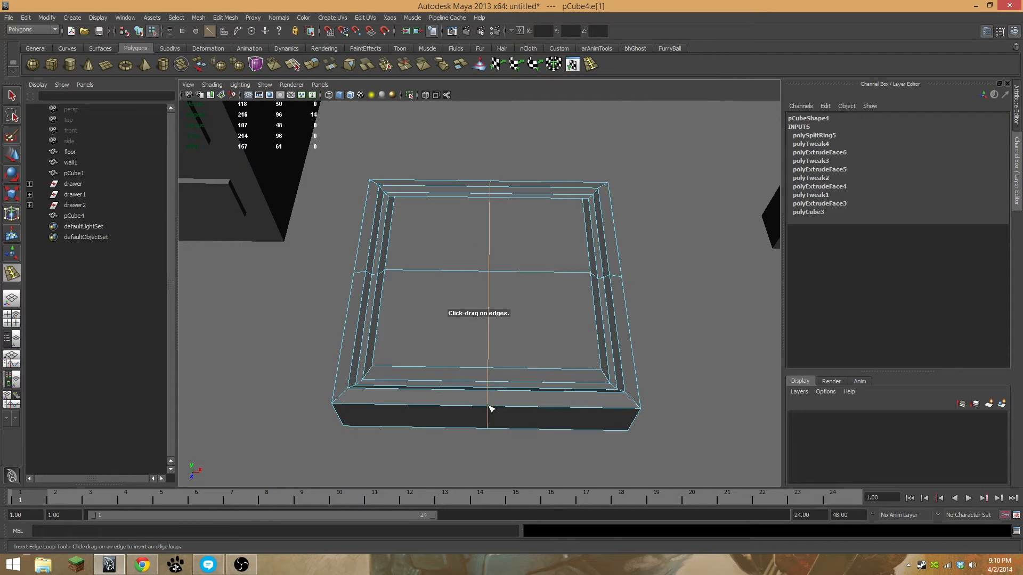
Scale the vertices of both middle edge loops outward so that all four sides of the seat bulge
key(w)
right_drag(484, 408, 451, 393)
drag(523, 140, 450, 499)
key(r)
alt+drag(543, 295, 476, 303)
drag(530, 186, 468, 434)
alt+drag(438, 325, 546, 368)
drag(394, 276, 377, 274)
alt+drag(582, 309, 412, 277)
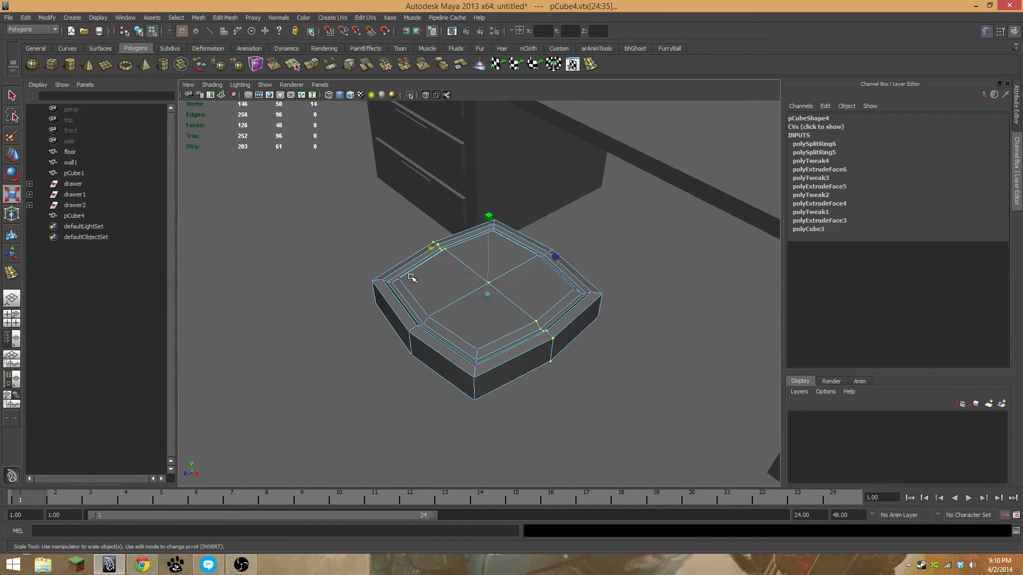
Select the whole seat, display it in smooth mesh preview, and compare its shape with the unsmoothed mesh
alt+drag(501, 324, 513, 292)
alt+right_drag(513, 293, 576, 281)
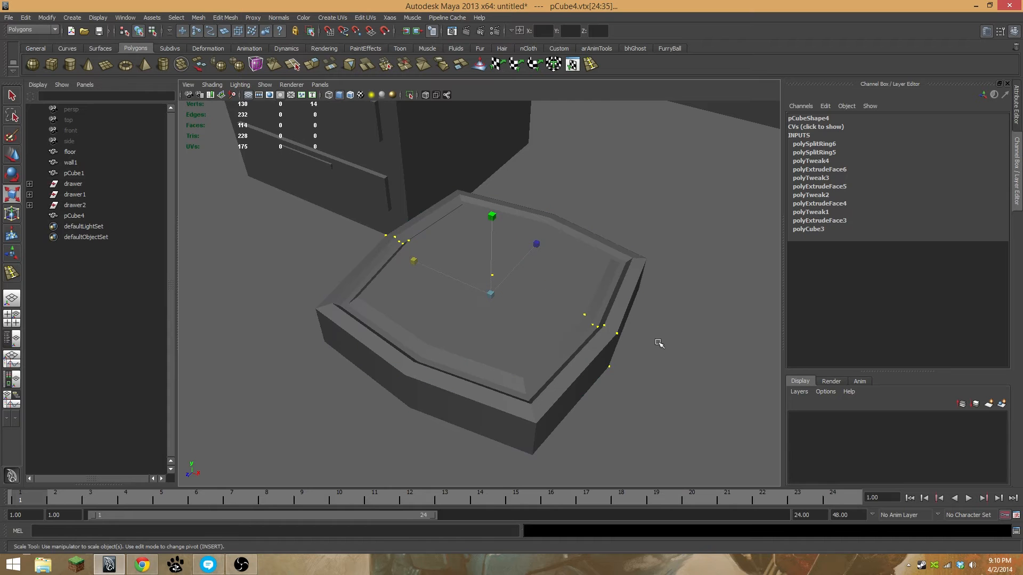
click(554, 304)
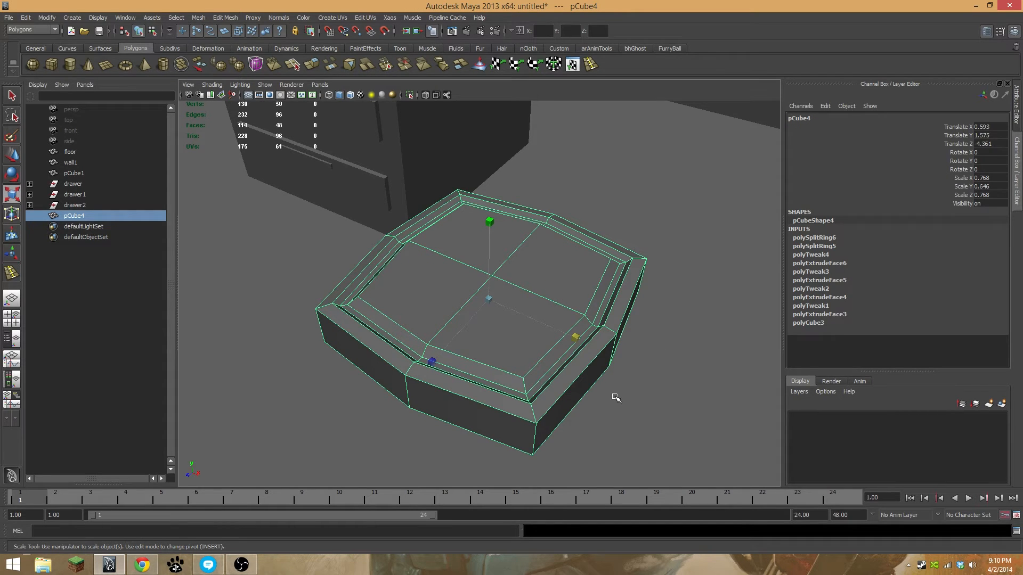
key(3)
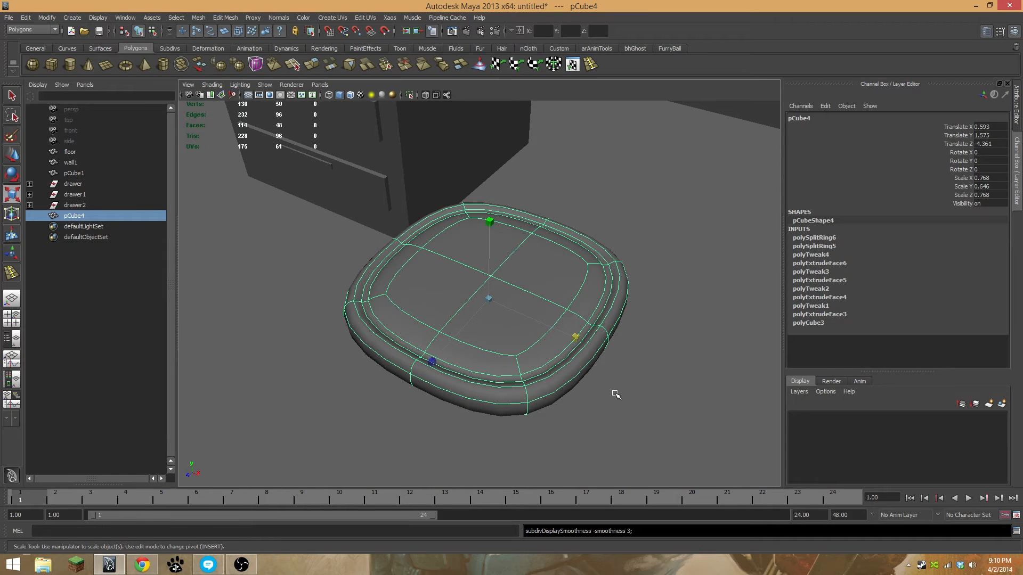
alt+drag(575, 331, 538, 308)
alt+drag(464, 333, 580, 359)
alt+drag(602, 285, 457, 283)
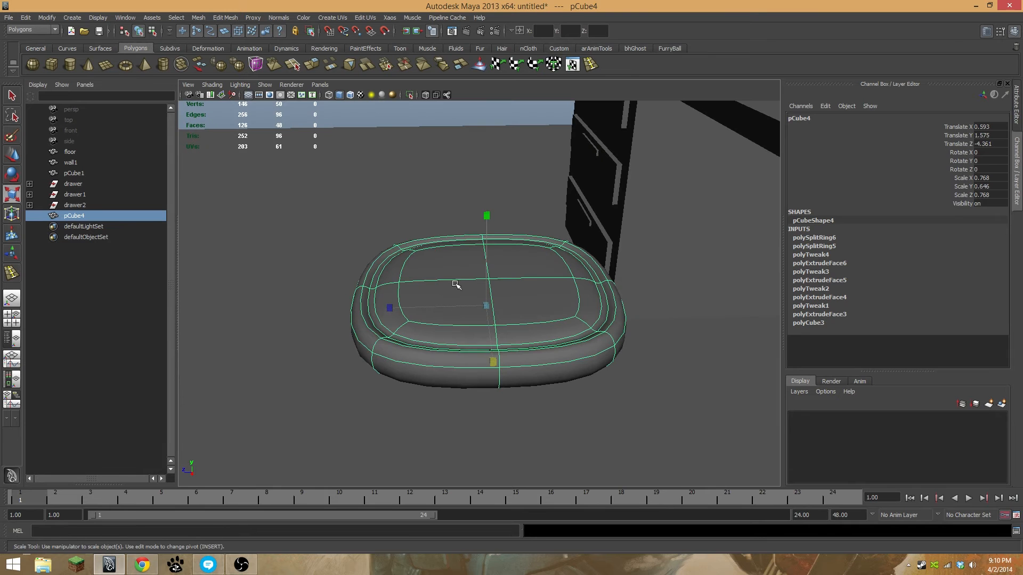
alt+drag(626, 348, 551, 297)
scroll(496, 350, up, 3)
alt+drag(517, 329, 523, 314)
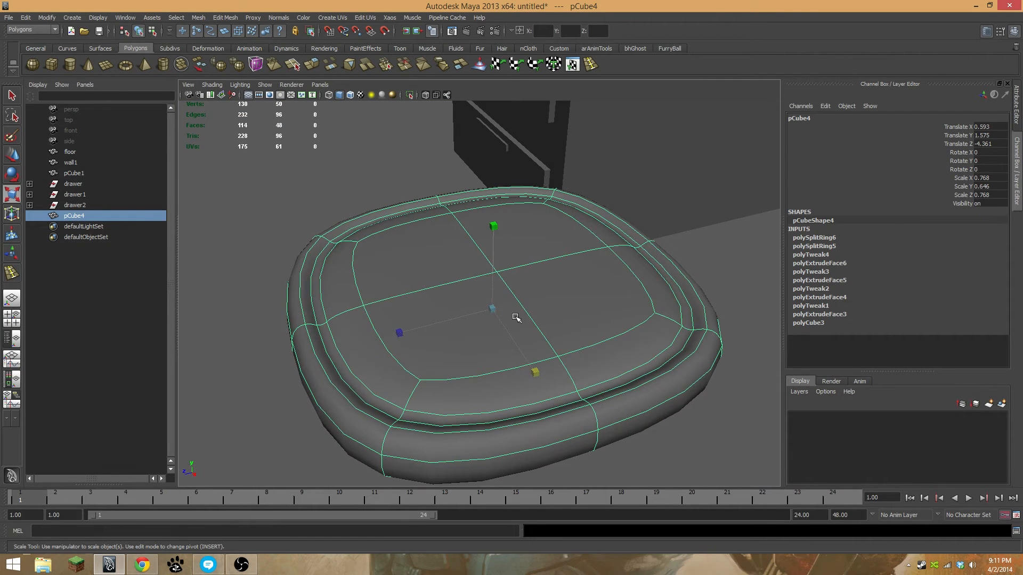
key(1)
key(3)
key(1)
key(3)
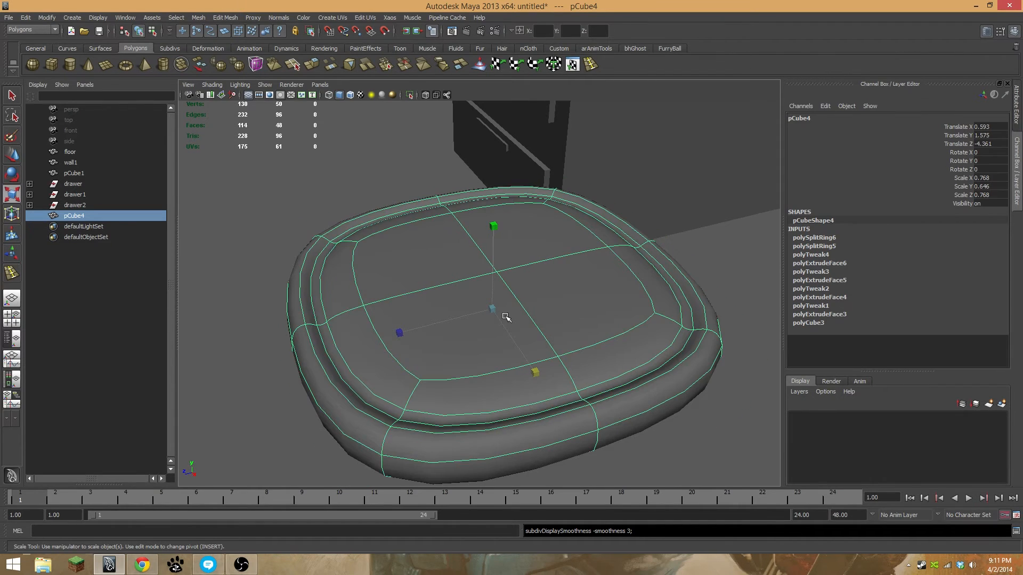
Convert the seat's smooth mesh preview to polygons and undo the conversion
click(47, 18)
mouse_move(83, 181)
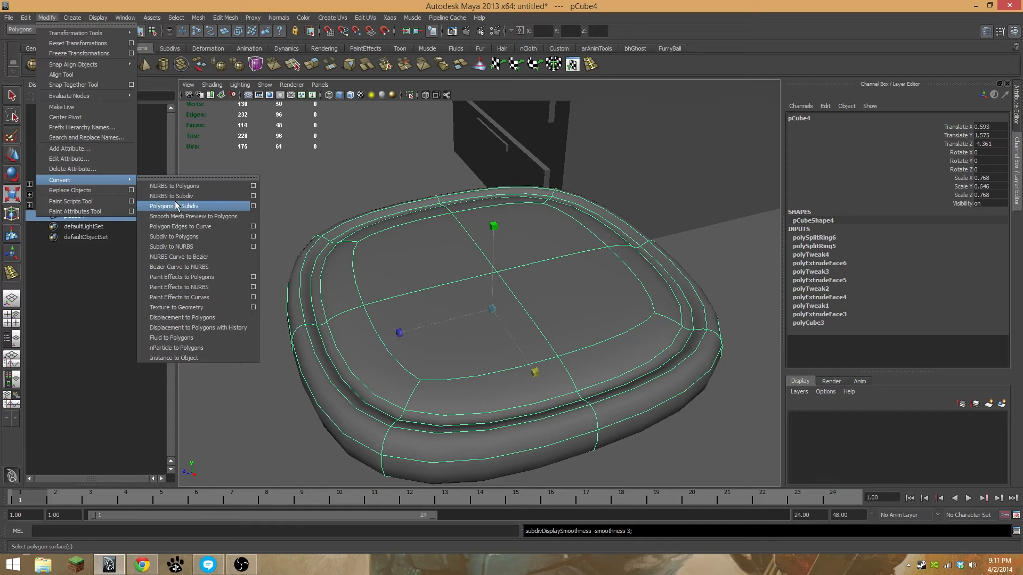
click(211, 217)
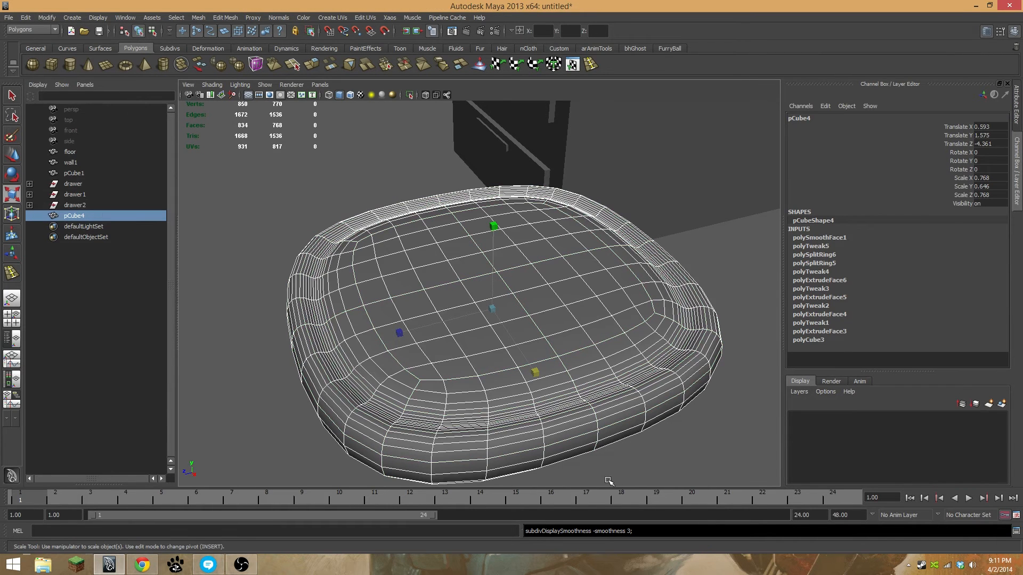
key(ctrl+z)
Thicken the seat by scaling it to about 0.729 in Y
alt+drag(542, 376, 406, 257)
right_click(467, 302)
alt+drag(455, 320, 469, 256)
drag(485, 204, 486, 191)
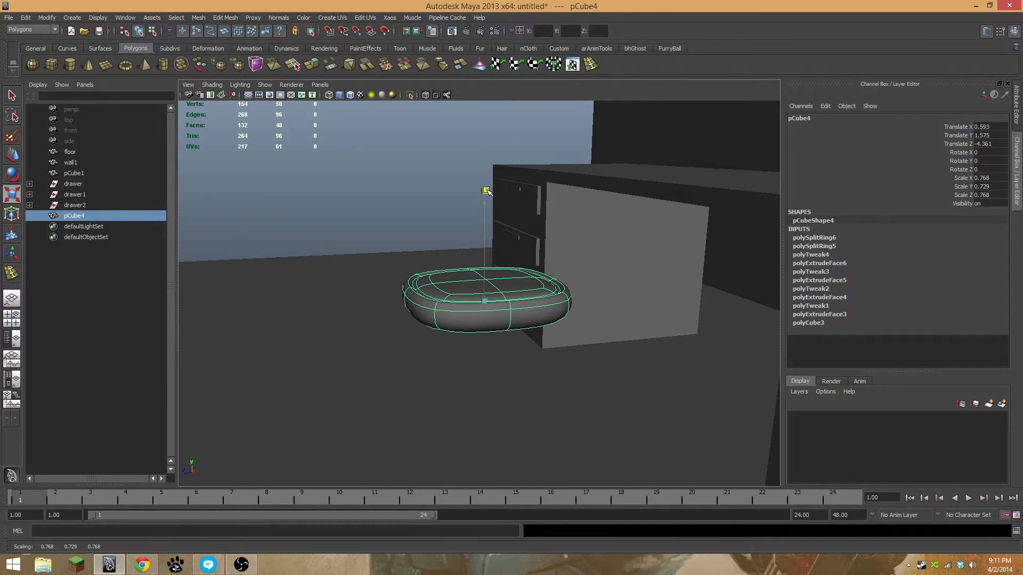
Duplicate the seat, move the copy to about Translate Z -2.73 and stretch it to about 1.047 in Z
key(ctrl+d)
key(w)
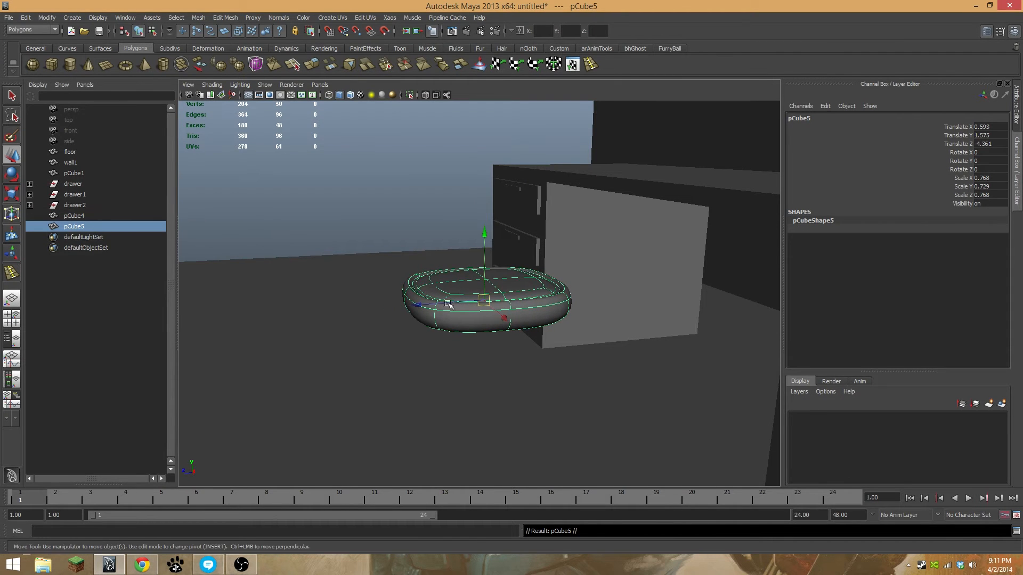
drag(418, 306, 309, 310)
key(e)
key(r)
drag(250, 316, 224, 341)
Insert an edge loop near each end of the duplicated seat and display it in smooth mesh preview
alt+drag(336, 292, 331, 306)
alt+middle_drag(331, 306, 500, 291)
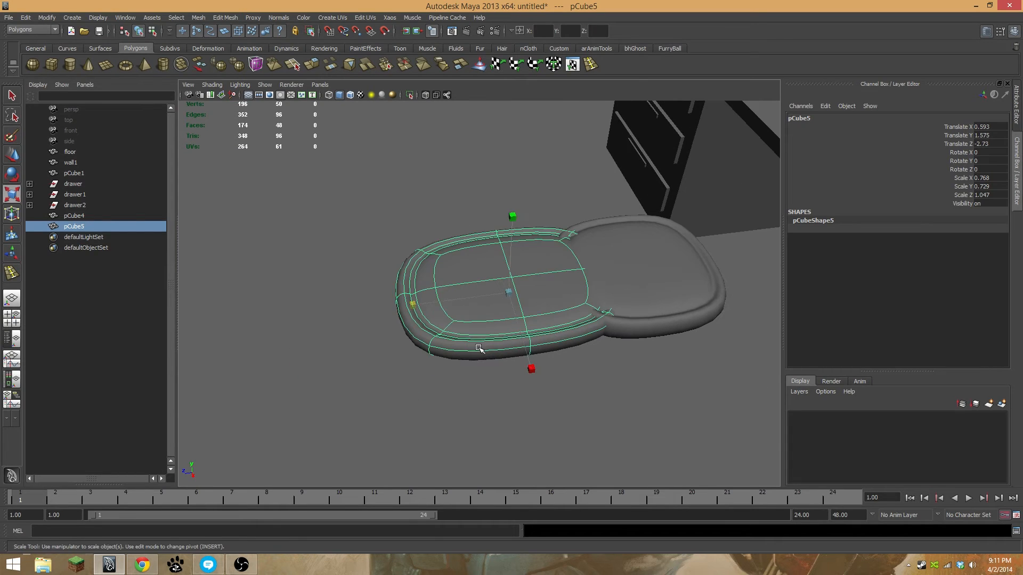
key(1)
key(3)
key(1)
key(3)
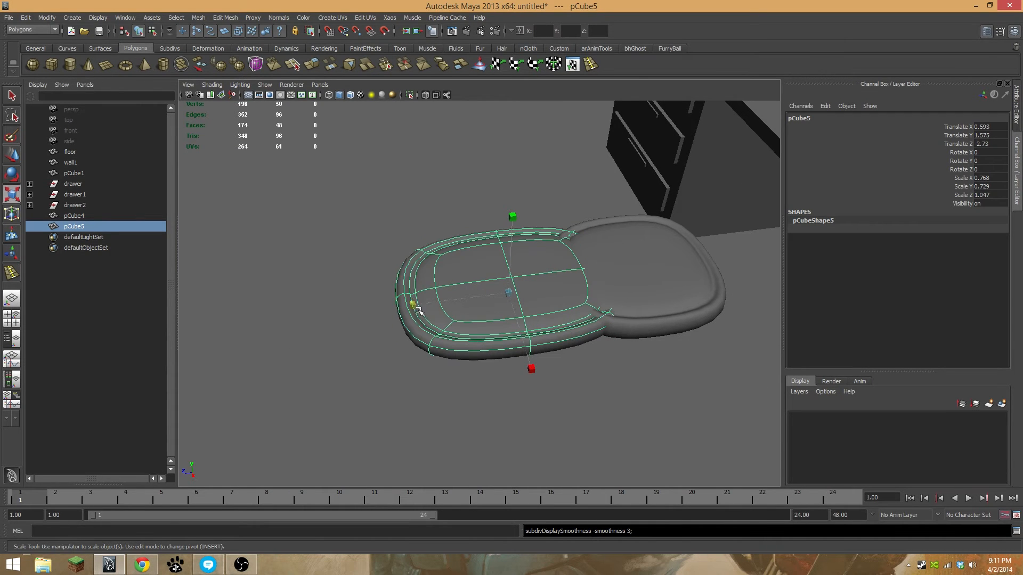
key(1)
alt+drag(547, 314, 494, 311)
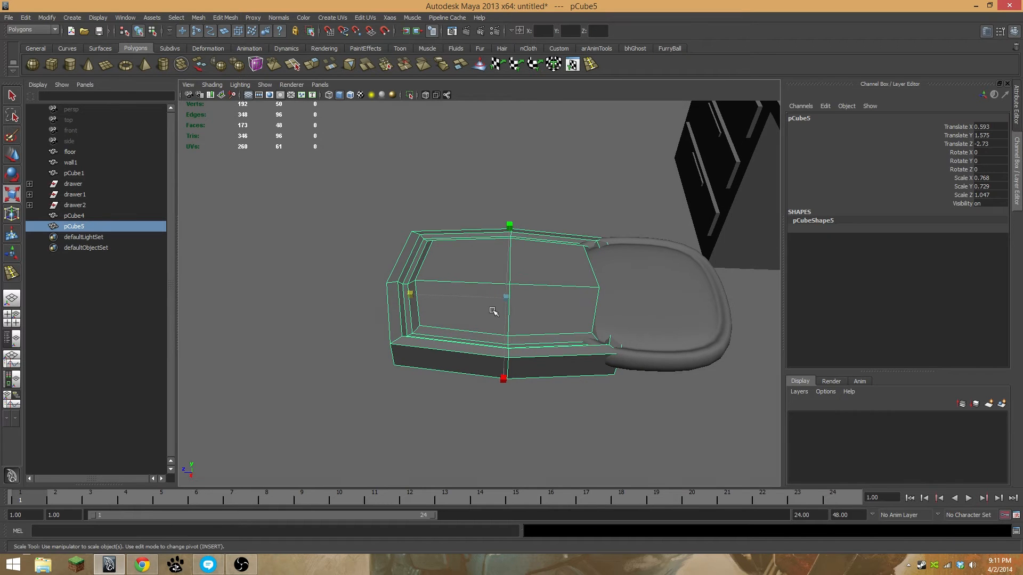
click(590, 65)
drag(425, 348, 418, 347)
key(3)
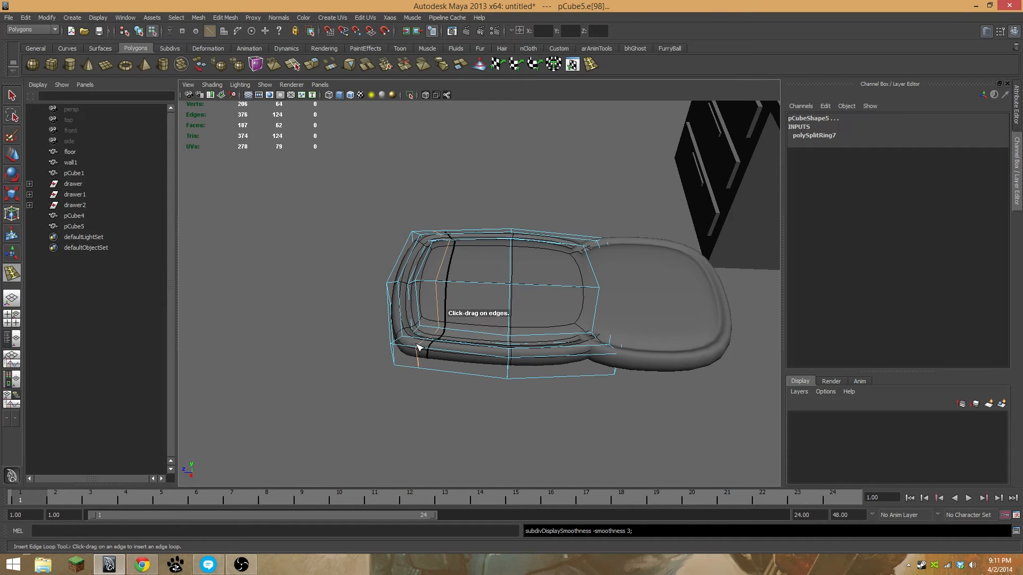
drag(597, 355, 612, 354)
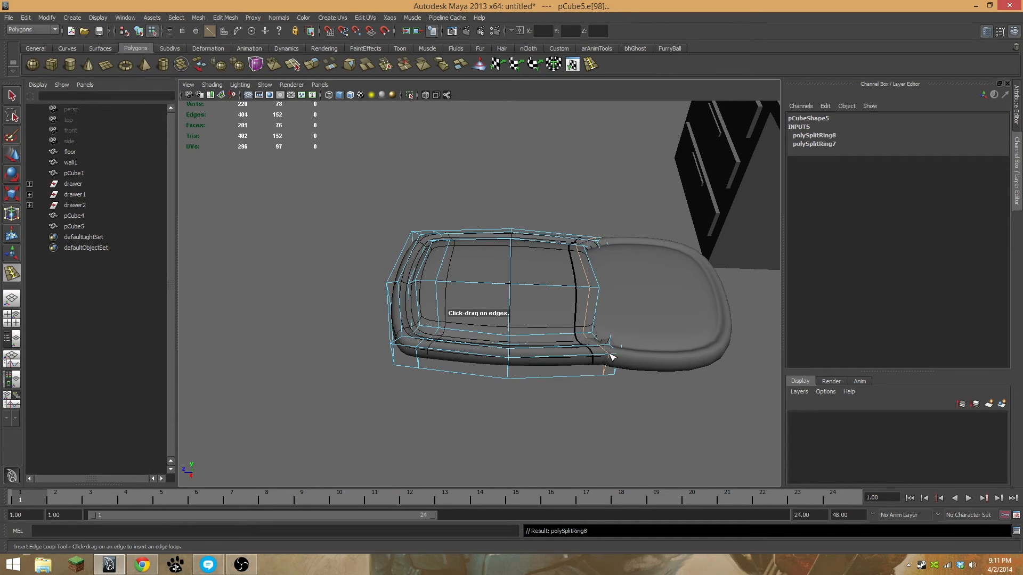
Select the vertices across the middle of the duplicate and scale them inward to give it a narrow waist
alt+drag(502, 342, 527, 345)
key(w)
right_click(510, 315)
click(485, 317)
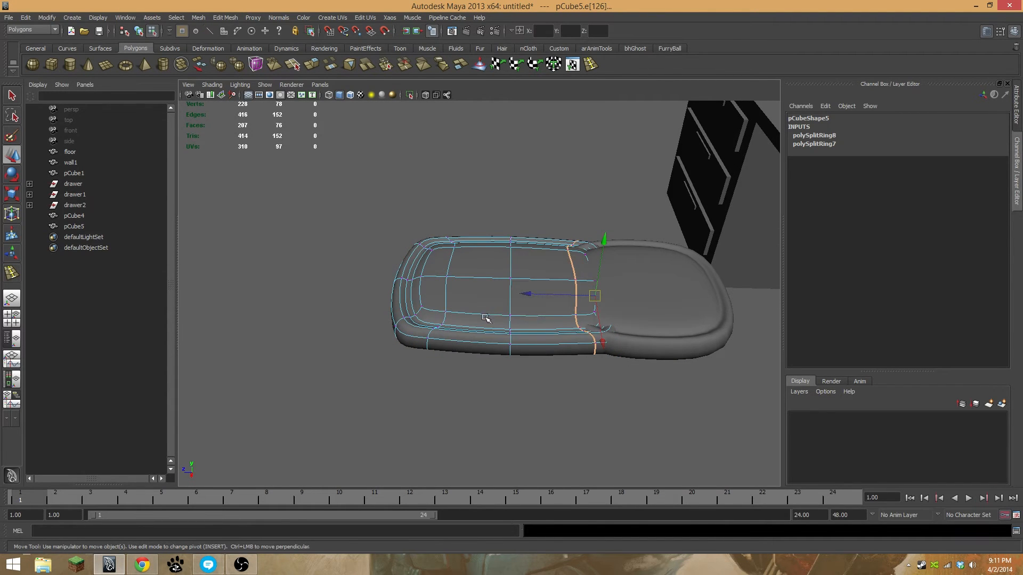
drag(488, 387, 488, 387)
key(r)
alt+drag(522, 305, 478, 324)
drag(545, 250, 527, 262)
right_drag(442, 318, 482, 290)
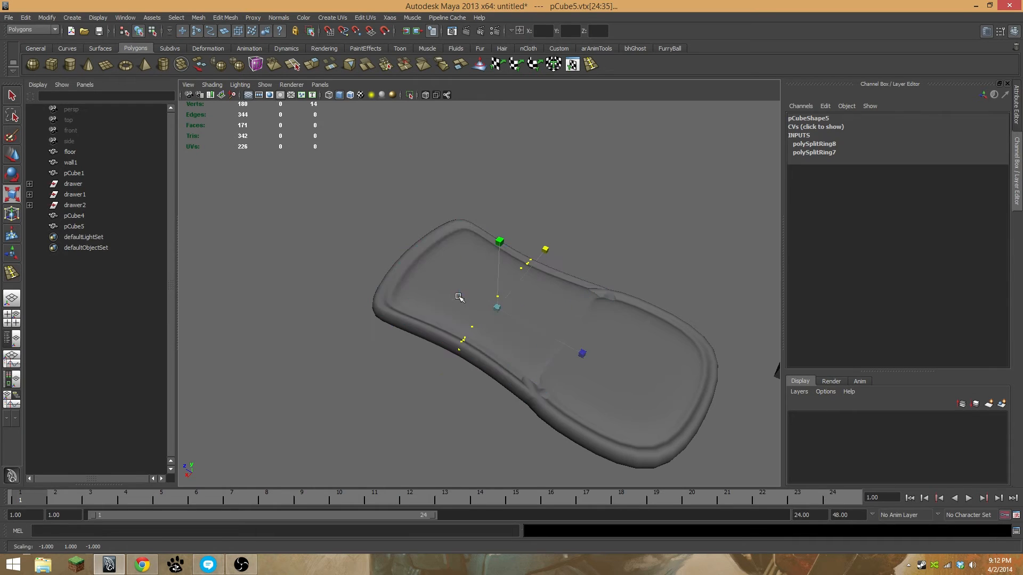
Move the narrow-waisted duplicate up to about Translate Y 3.288 and tilt it to about Rotate X -75.478 as the chair's backrest
alt+drag(513, 322, 526, 66)
key(w)
alt+middle_drag(526, 67, 527, 296)
key(e)
alt+drag(561, 189, 498, 211)
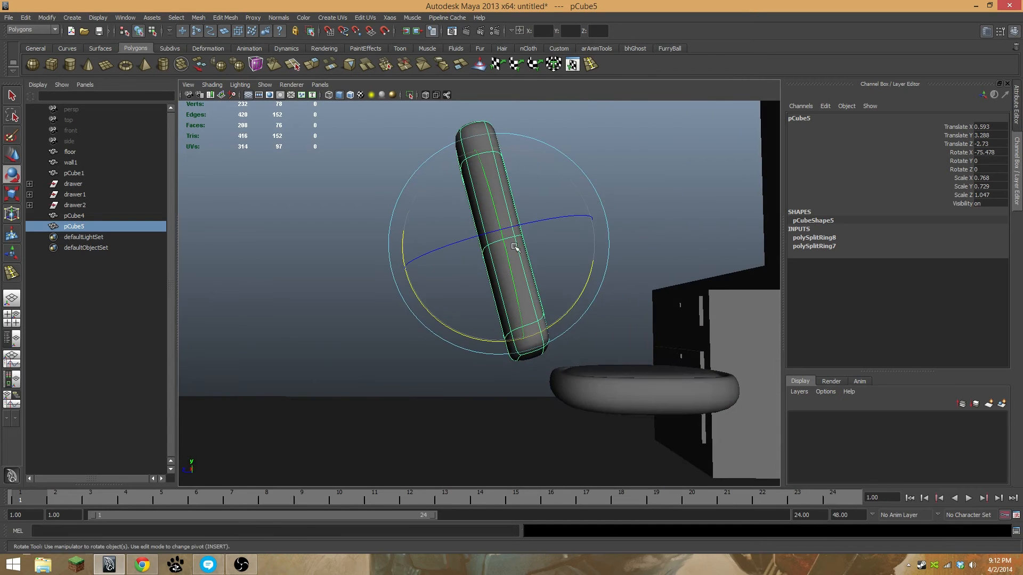
Move the backrest against the seat's rear at about Translate Y 2.992, Z -3.121, and narrow it to about 0.735 in X
key(w)
middle_drag(479, 180, 488, 210)
drag(572, 257, 196, 314)
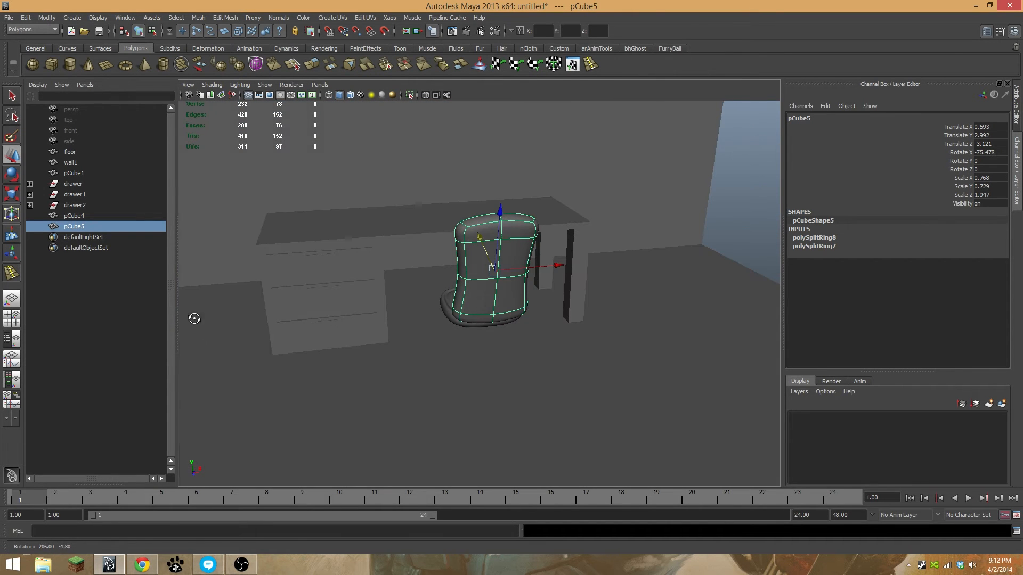
key(r)
drag(586, 263, 580, 264)
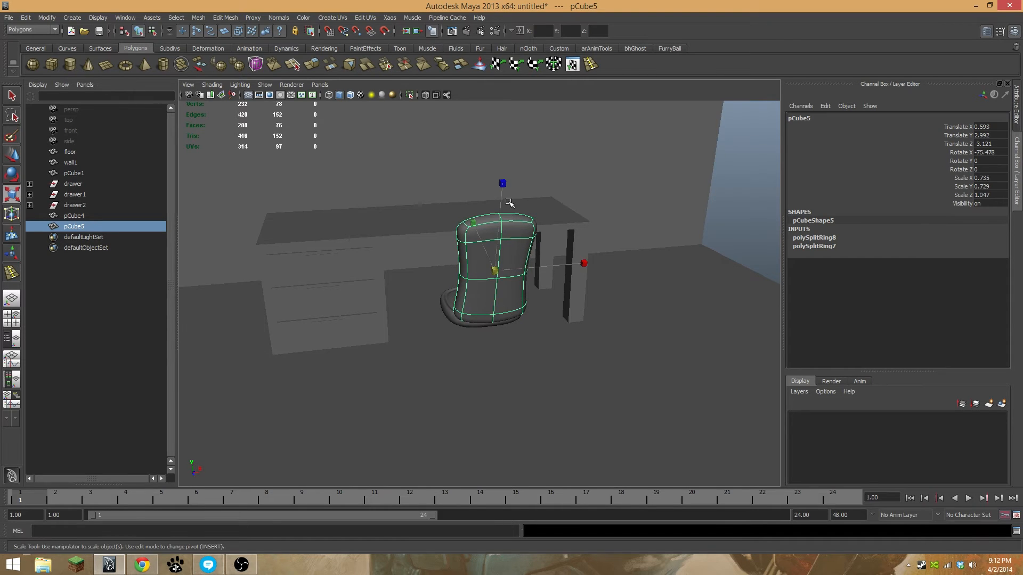
drag(501, 184, 564, 308)
key(w)
click(574, 236)
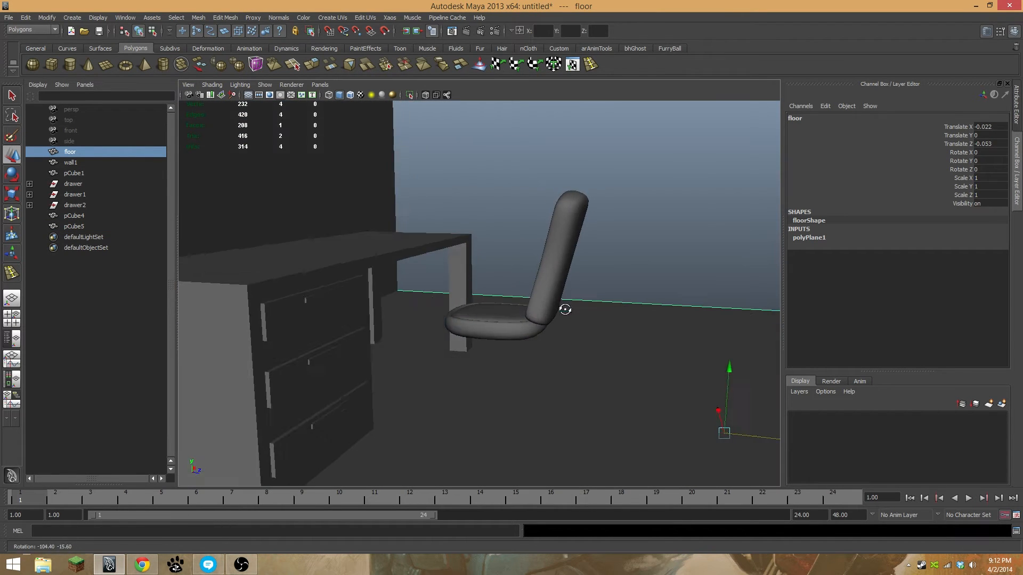
Create a small polygon cube on the floor beside the desk at about Translate X -4.27, Y 0.16, Z -2.461
alt+right_drag(564, 308, 434, 301)
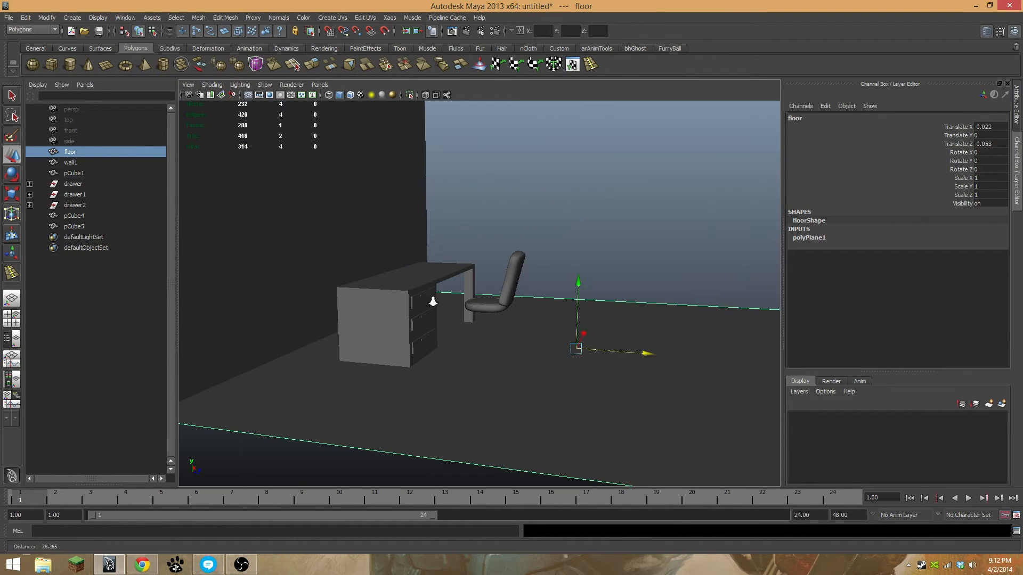
click(51, 64)
scroll(428, 332, down, 2)
alt+drag(428, 332, 424, 374)
drag(488, 394, 488, 395)
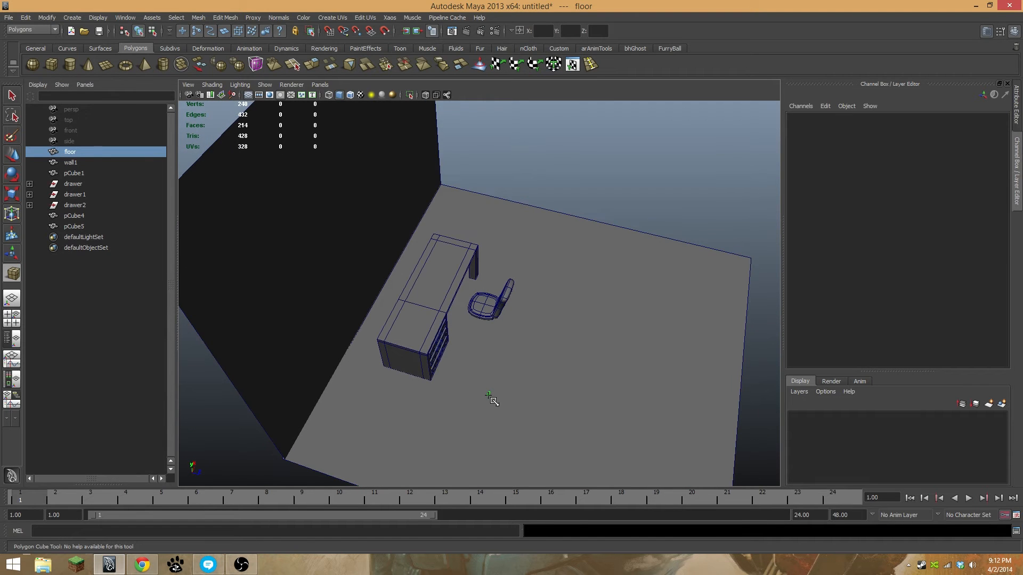
drag(491, 398, 491, 398)
drag(493, 398, 493, 394)
key(f)
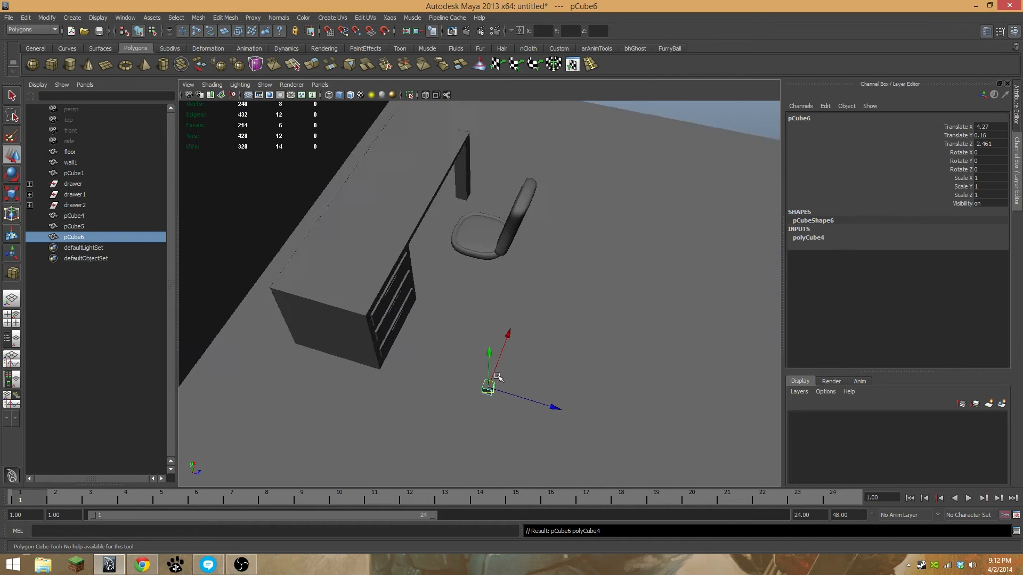
Raise the small cube's top face to stretch the cube into an upright block
alt+drag(566, 354, 477, 272)
right_drag(490, 257, 507, 237)
click(507, 237)
scroll(501, 256, down, 5)
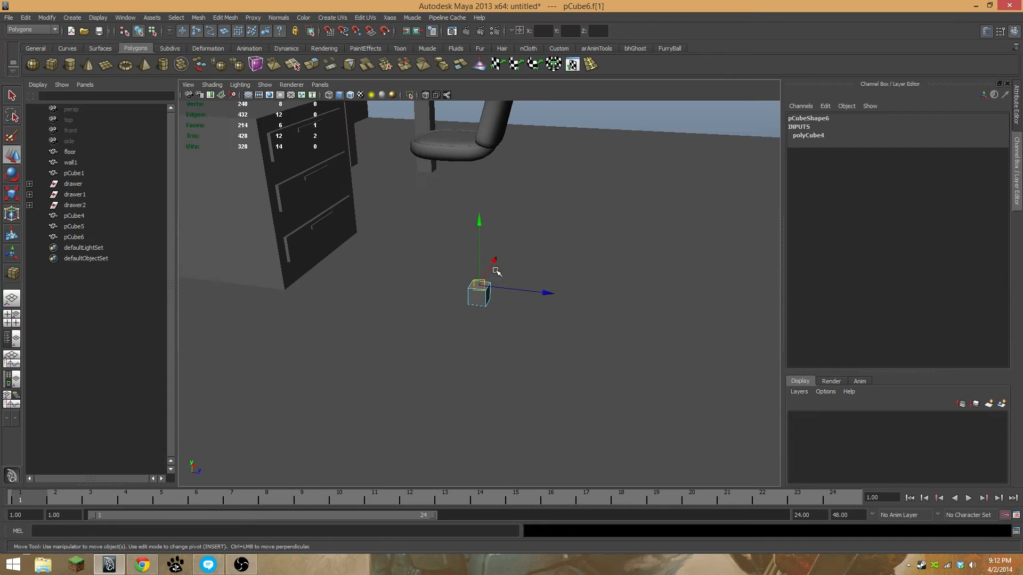
drag(477, 224, 487, 185)
key(r)
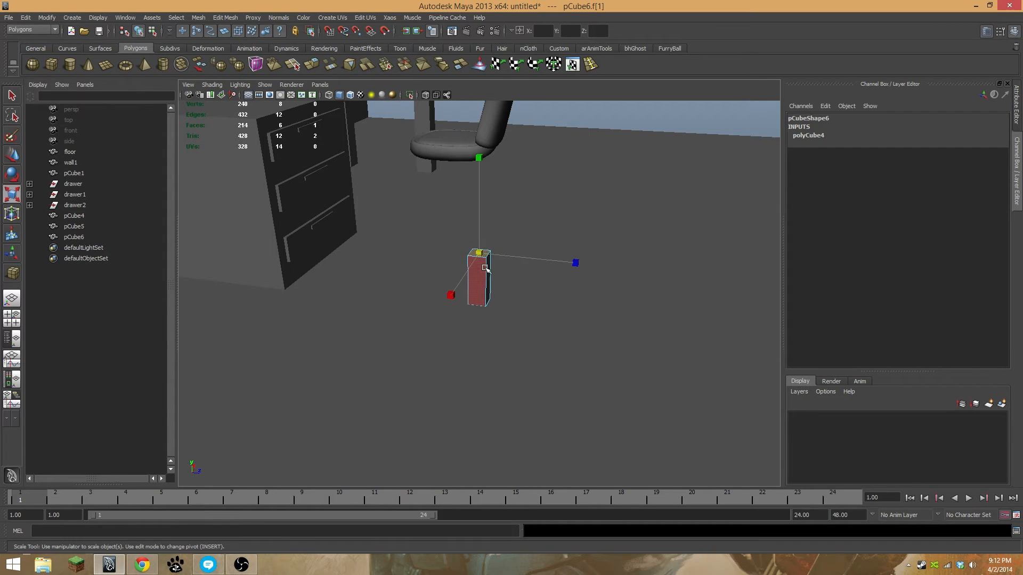
drag(479, 253, 478, 255)
key(ctrl+z)
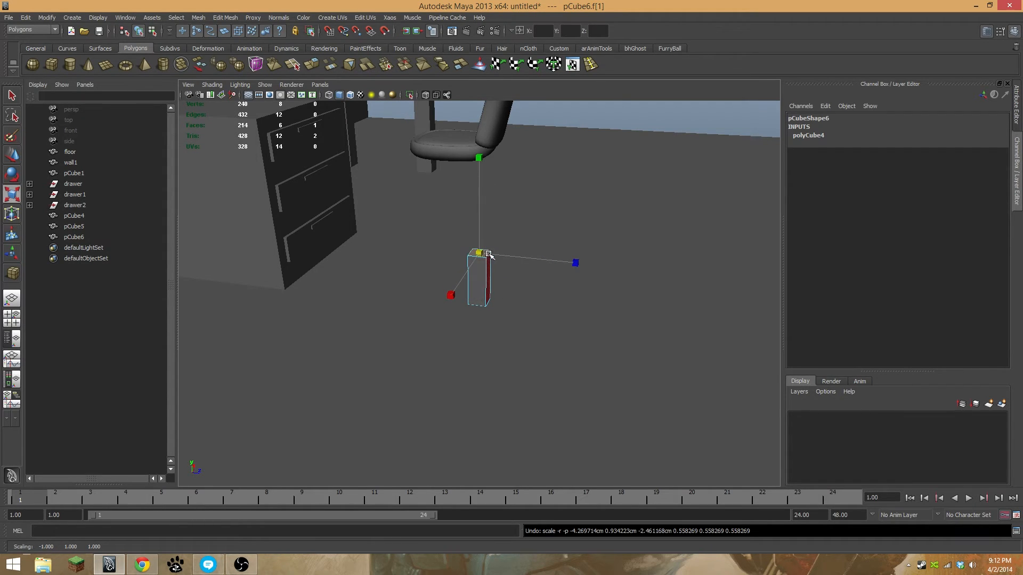
key(ctrl+z)
Scale the whole block uniformly to about 0.825
click(481, 291)
right_drag(481, 290, 493, 273)
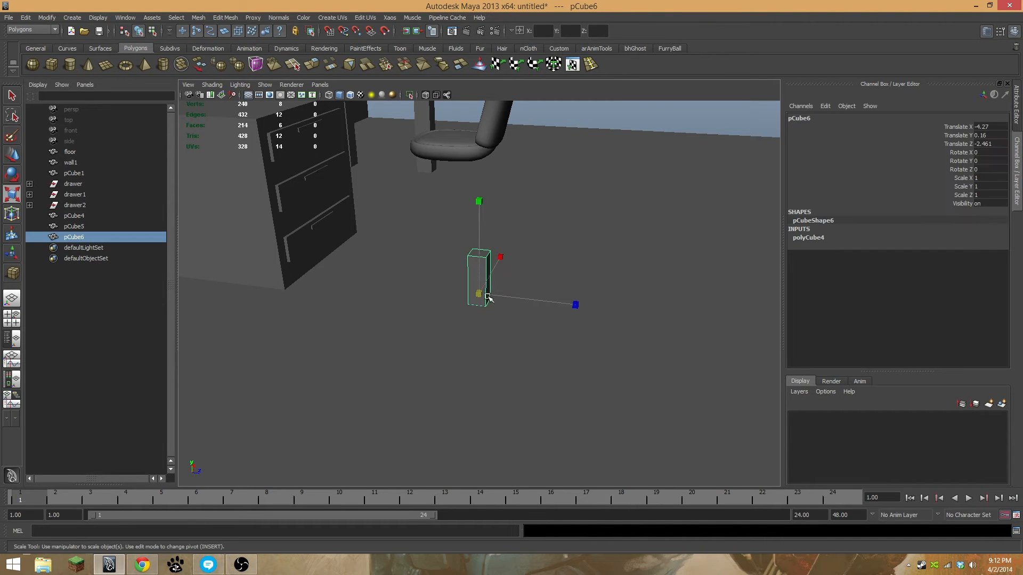
drag(483, 295, 555, 330)
In wireframe display, vertex-snap the block to the middle of the chair seat at about Translate X 0.603, Y 1.37, Z -4.386
key(w)
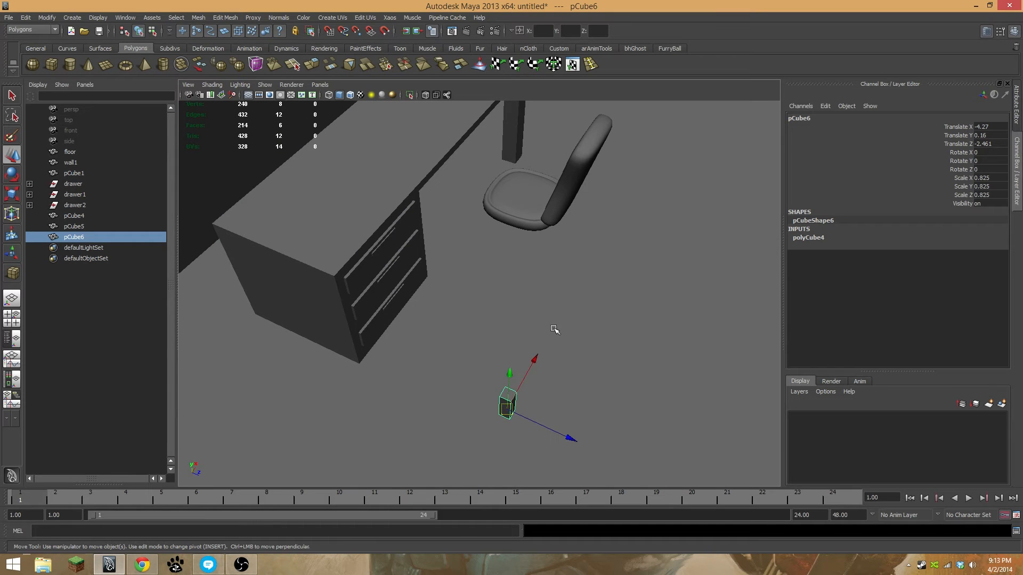
key(4)
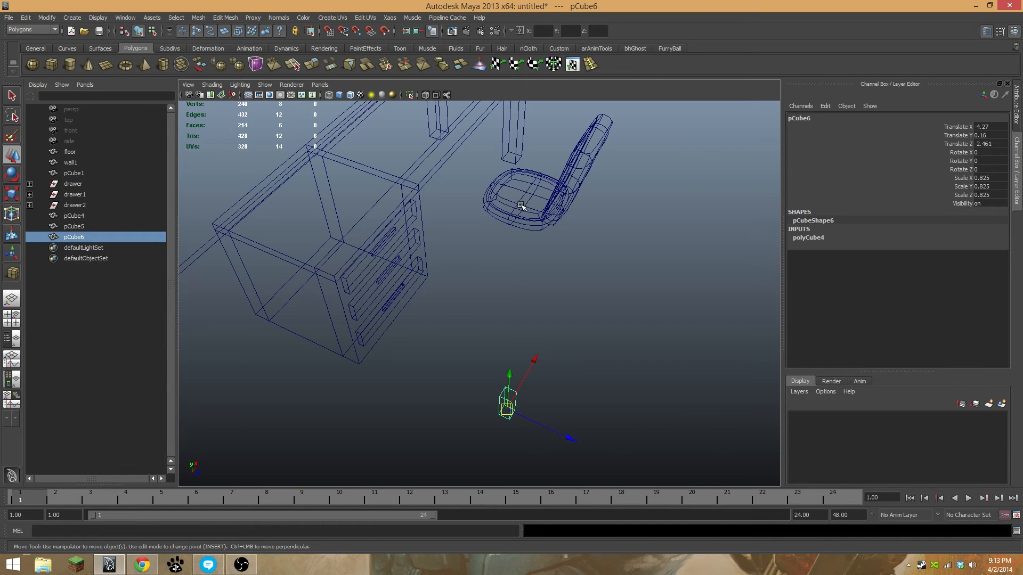
alt+drag(520, 207, 531, 225)
alt+drag(541, 323, 489, 281)
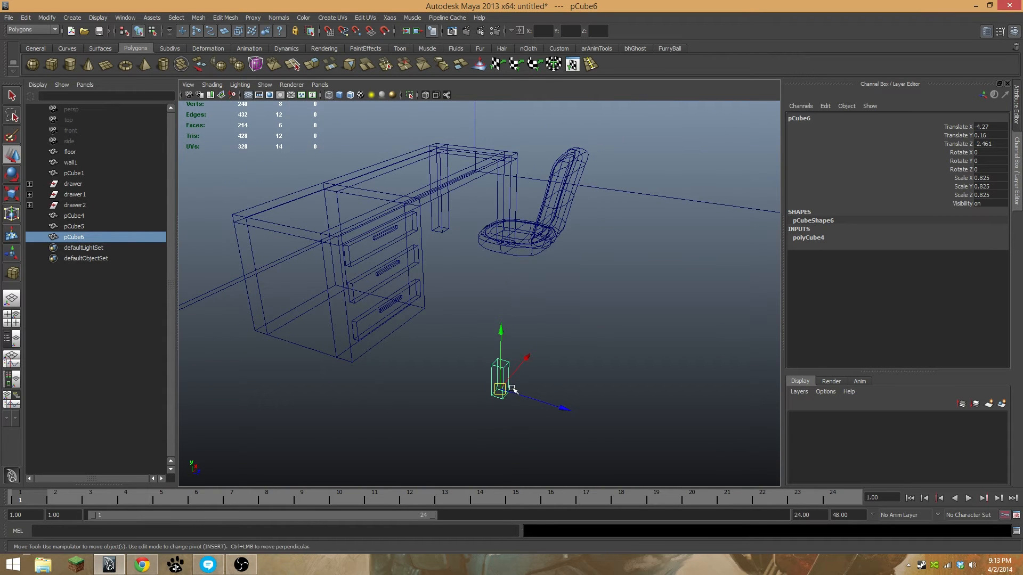
alt+middle_drag(516, 321, 493, 352)
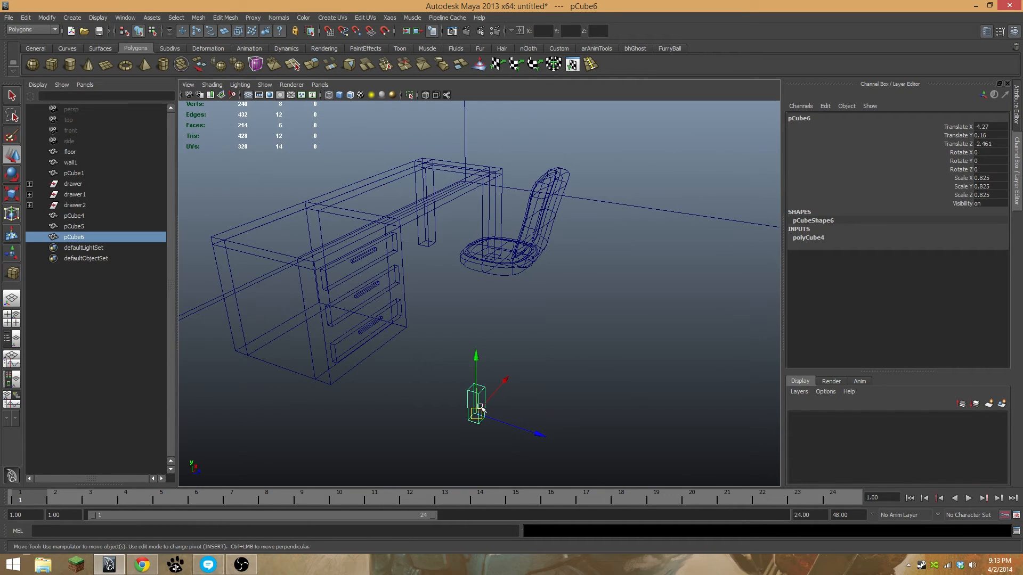
key(v)
key(v)
drag(478, 415, 393, 363)
alt+right_drag(392, 363, 484, 215)
alt+middle_drag(484, 215, 464, 407)
key(v)
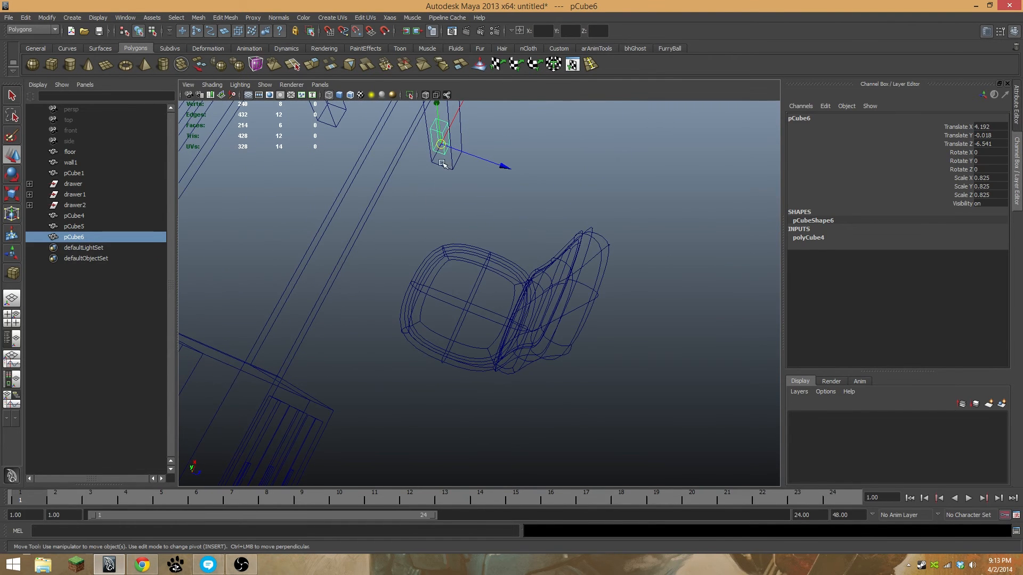
drag(442, 143, 434, 344)
alt+middle_drag(478, 347, 515, 264)
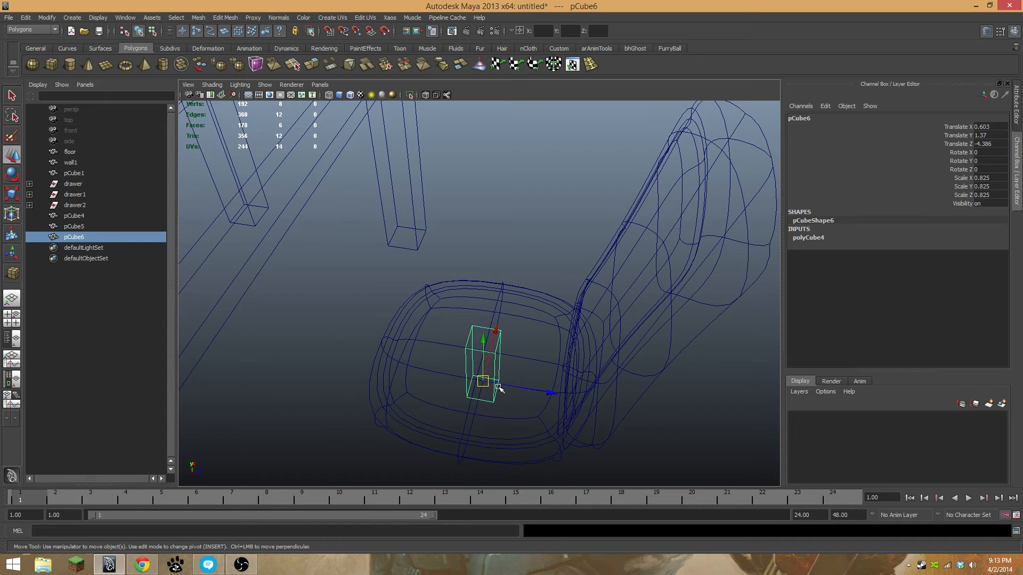
alt+middle_drag(494, 381, 507, 309)
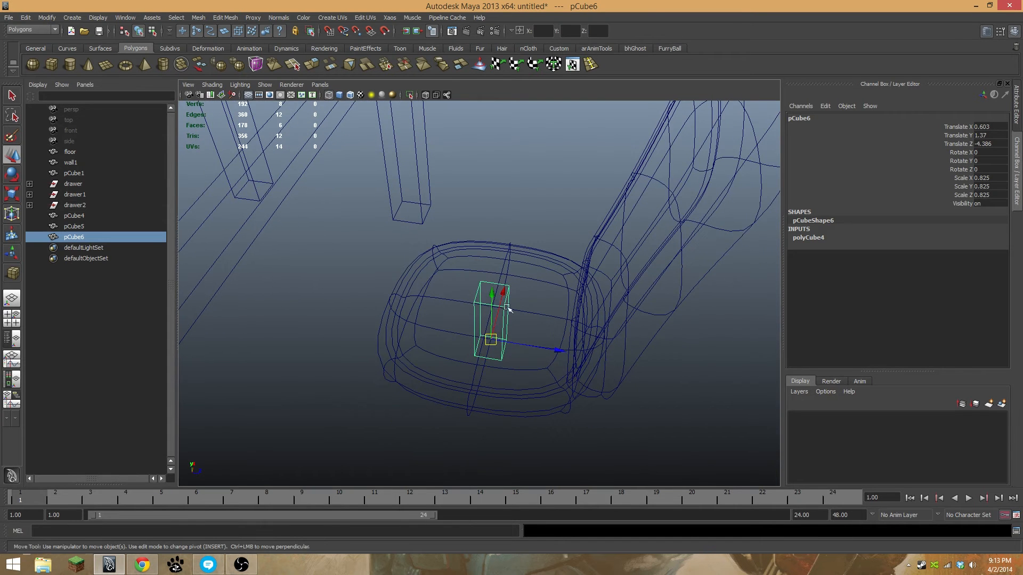
Center the block's pivot, return to shaded display and lower the block beneath the seat to about Translate Y 0.789
click(47, 18)
click(81, 117)
mouse_move(394, 261)
alt+mouse_down()
mouse_move(414, 251)
mouse_move(545, 311)
mouse_move(463, 283)
alt+mouse_up()
key(5)
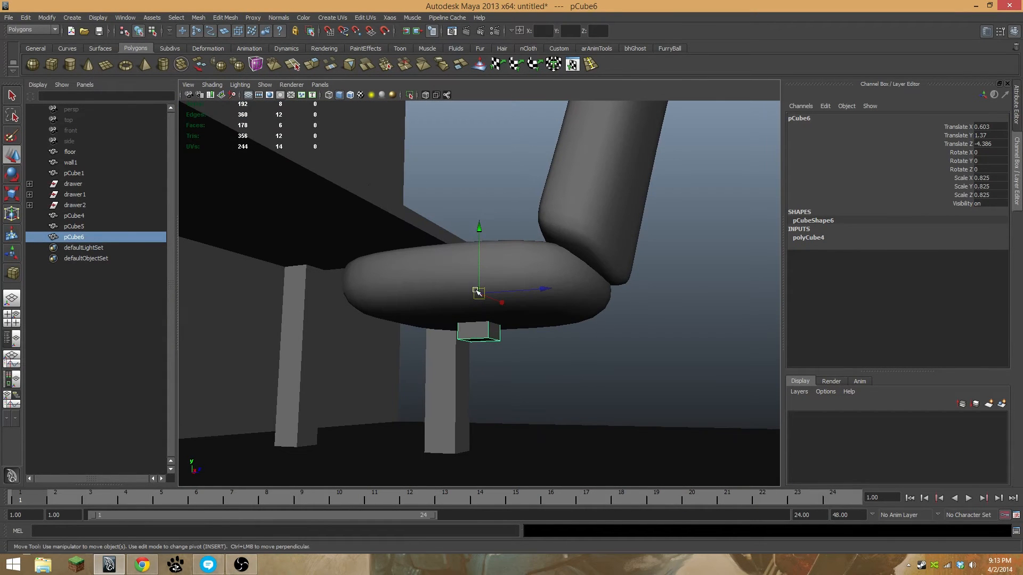
drag(480, 230, 486, 301)
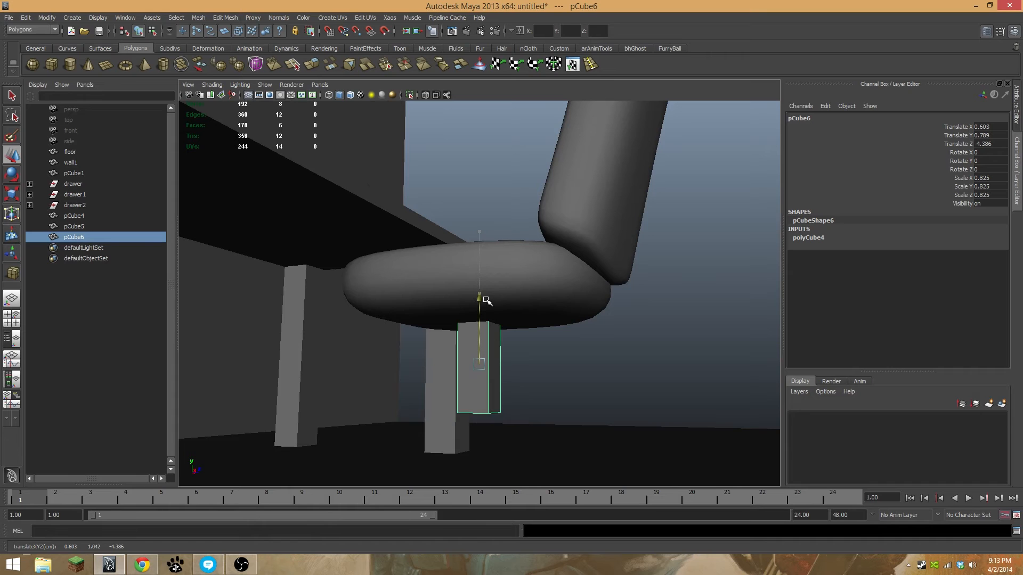
Scale the block's bottom vertices inward and lower them toward the floor to form a tapered chair post
right_drag(495, 389, 463, 382)
drag(540, 389, 410, 441)
key(r)
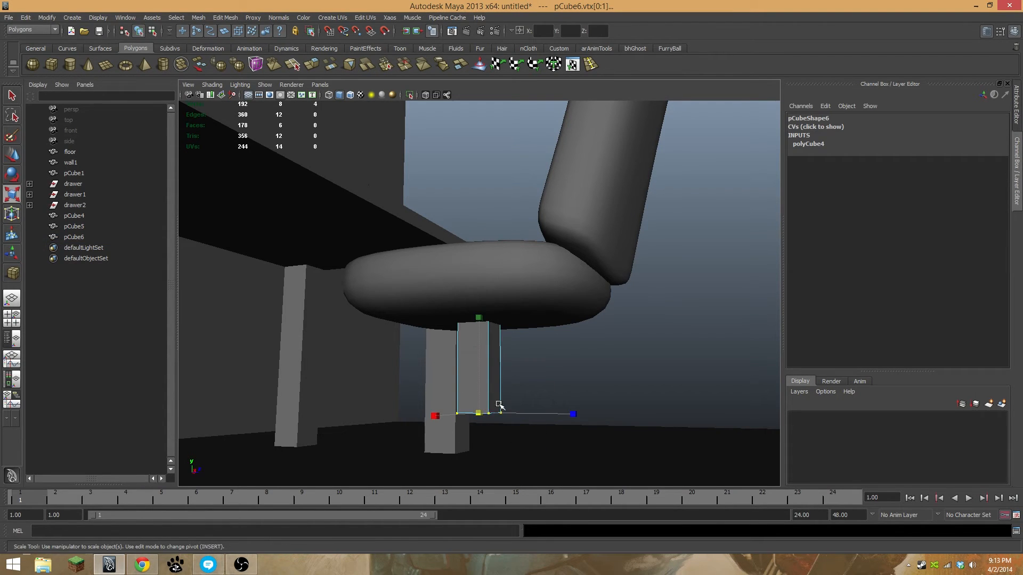
drag(485, 415, 436, 363)
key(w)
drag(479, 331, 481, 353)
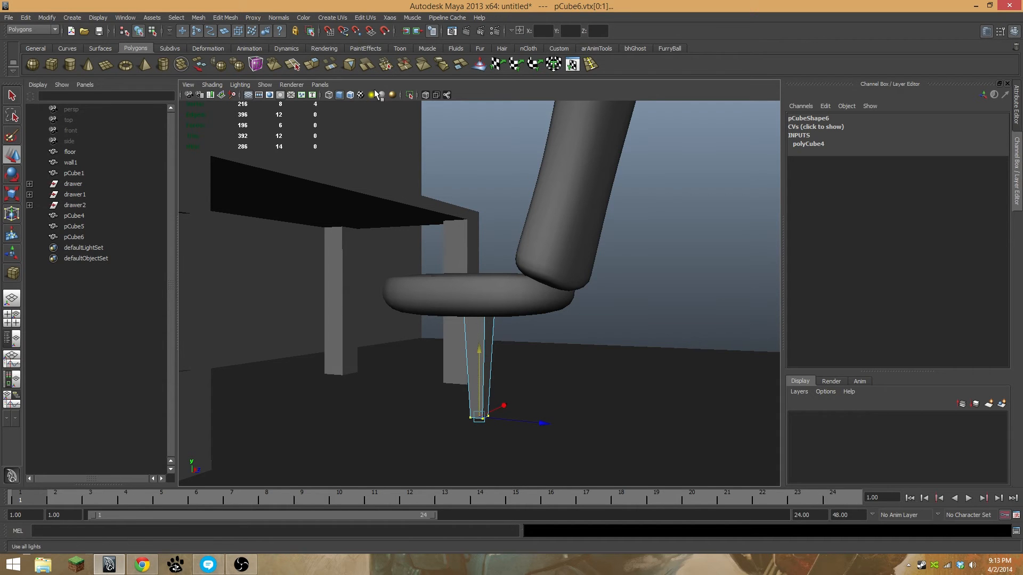
Insert an edge loop around the chair post just above its bottom end
click(589, 66)
drag(485, 410, 485, 406)
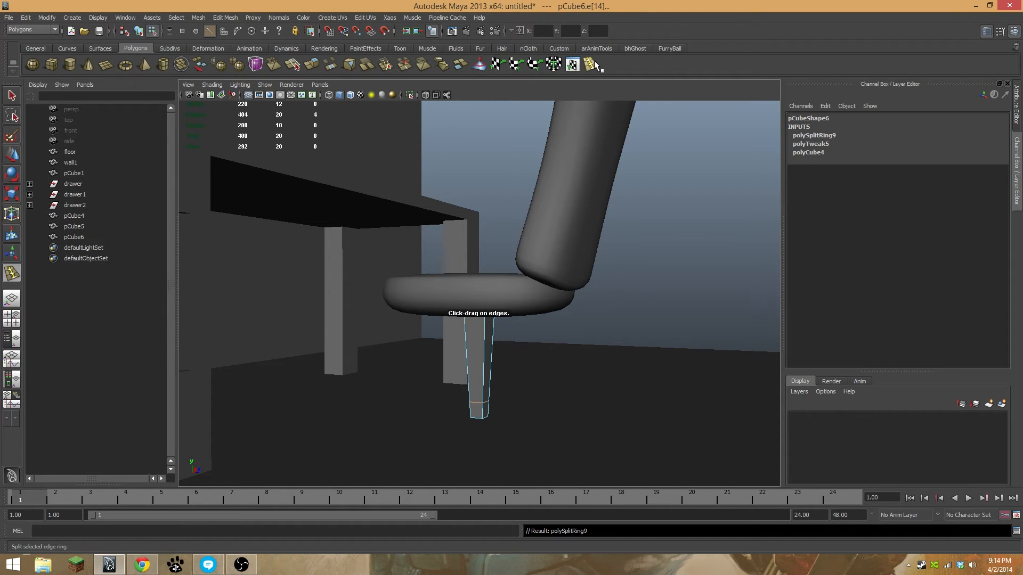
click(226, 18)
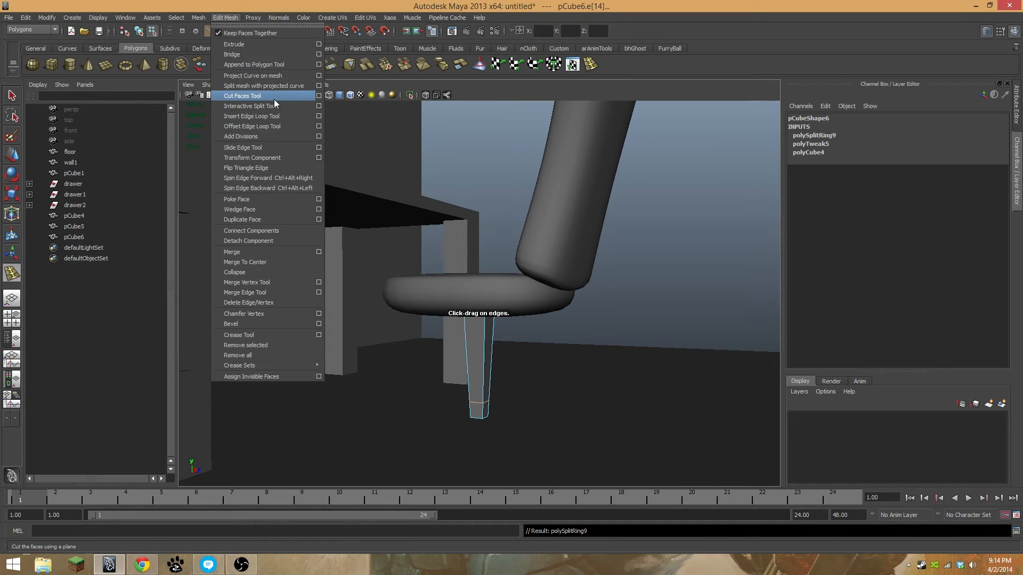
key(w)
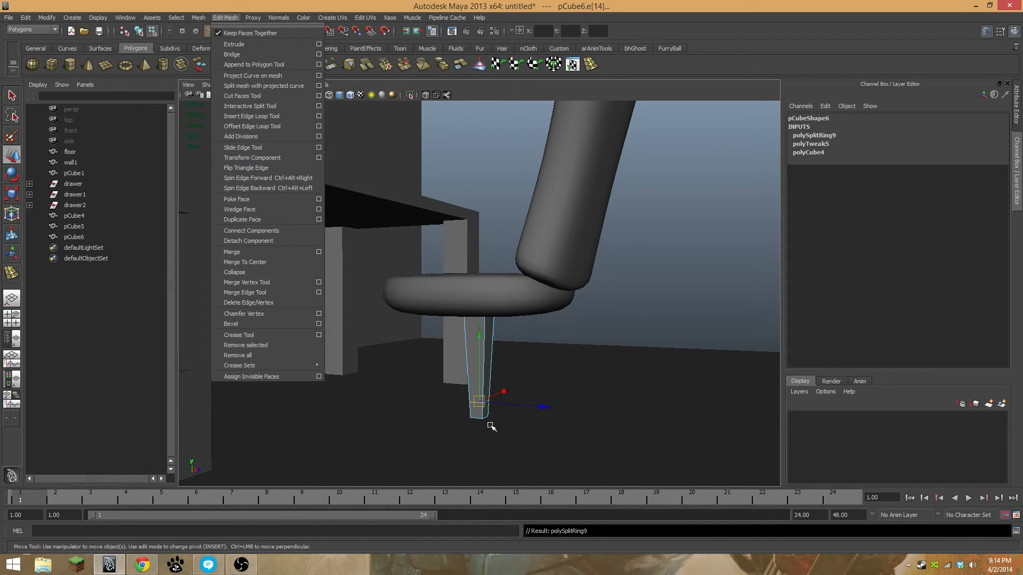
Extrude two opposite faces at the post's bottom outward by about 0.741 to form a pair of base arms
right_drag(484, 418, 474, 415)
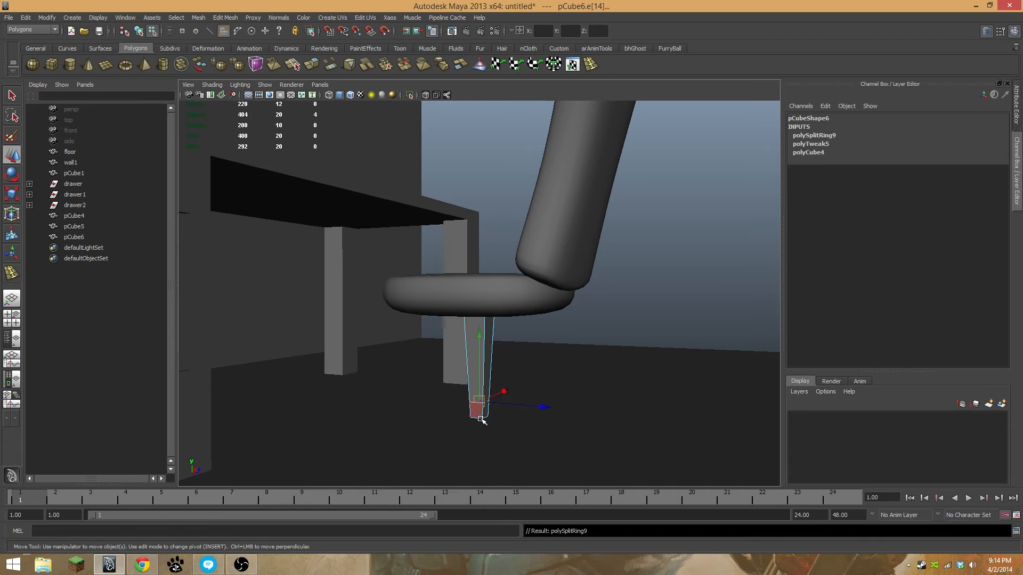
click(474, 414)
key(f)
scroll(525, 360, down, 3)
alt+drag(479, 298, 514, 296)
shift+click(514, 297)
alt+drag(612, 327, 525, 288)
click(312, 65)
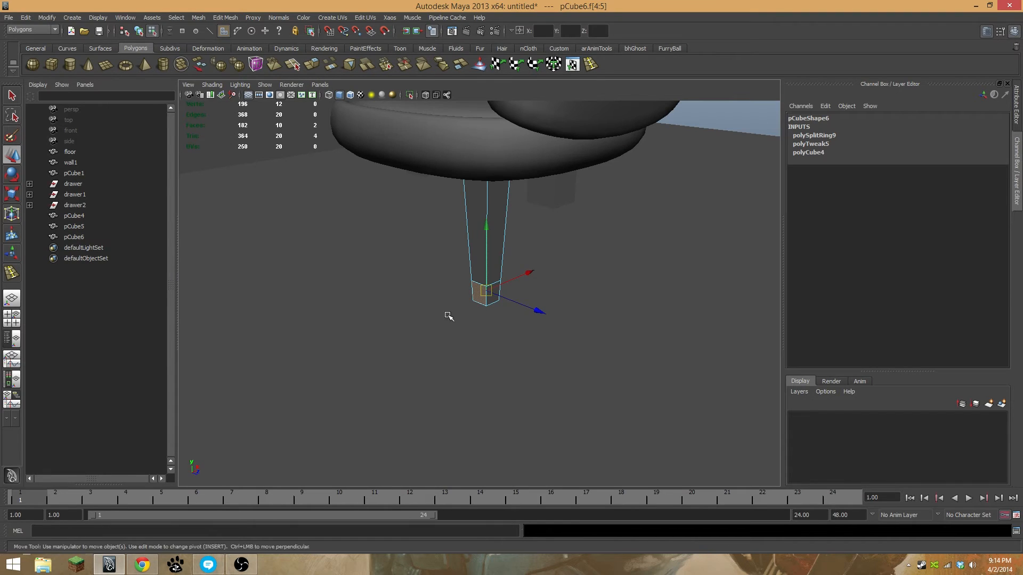
drag(531, 274, 584, 266)
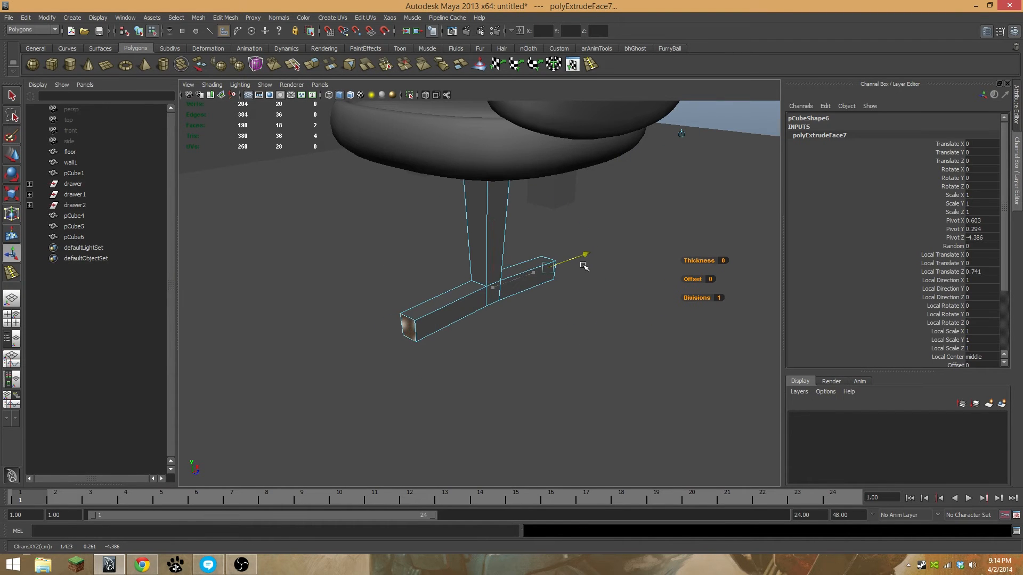
key(w)
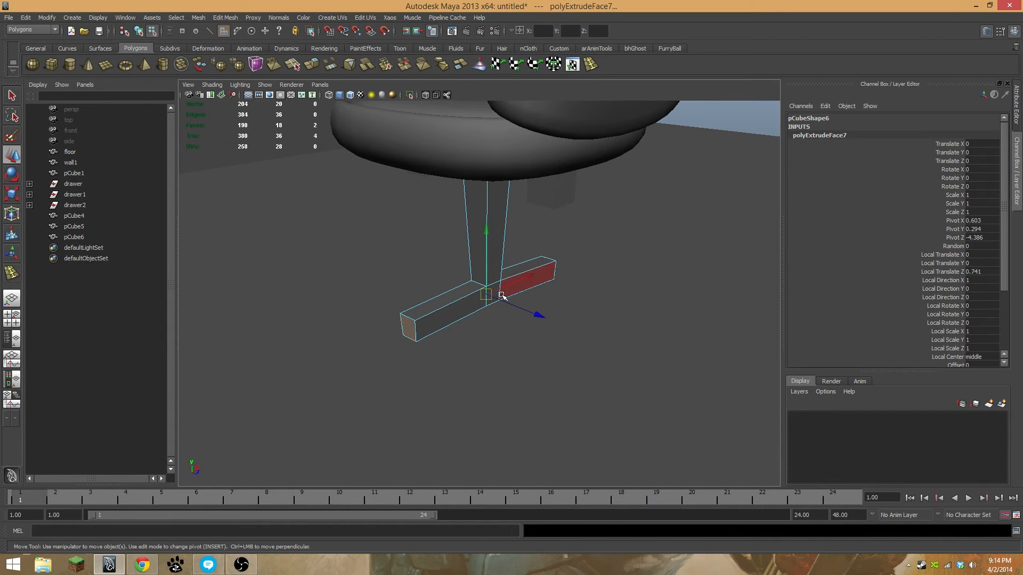
Extrude the other two bottom faces of the post outward by about 0.73 to complete a cross-shaped base
click(499, 290)
mouse_move(518, 306)
alt+mouse_down()
mouse_move(424, 262)
mouse_move(422, 280)
mouse_move(377, 267)
mouse_move(449, 281)
mouse_move(527, 314)
alt+mouse_up()
shift+click(478, 297)
key(g)
key(w)
alt+right_drag(612, 336, 587, 296)
alt+drag(587, 296, 680, 322)
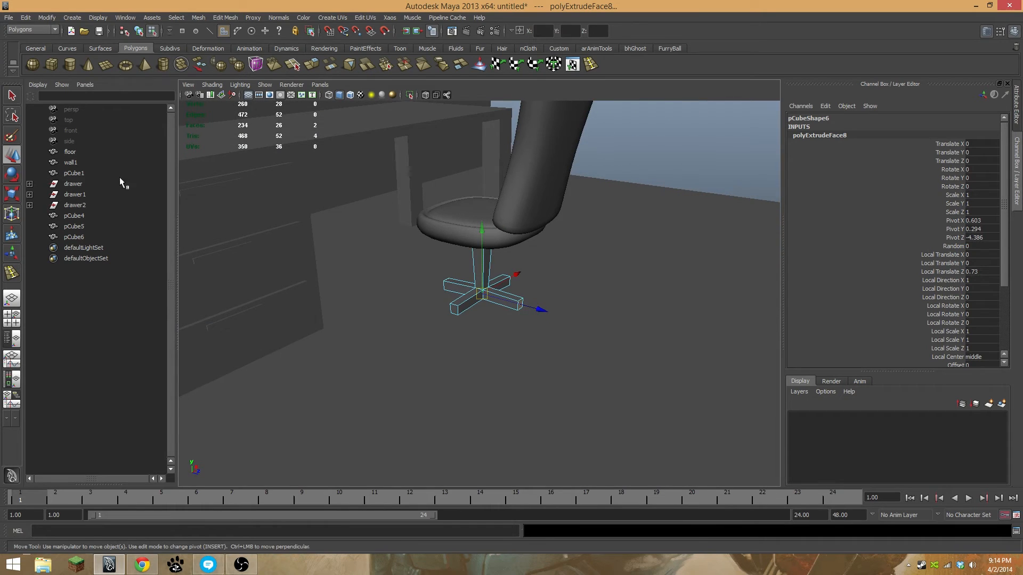
Create a small polygon cylinder on the floor near the chair base at about Translate X -0.489, Y 0.074, Z -3.523
click(70, 64)
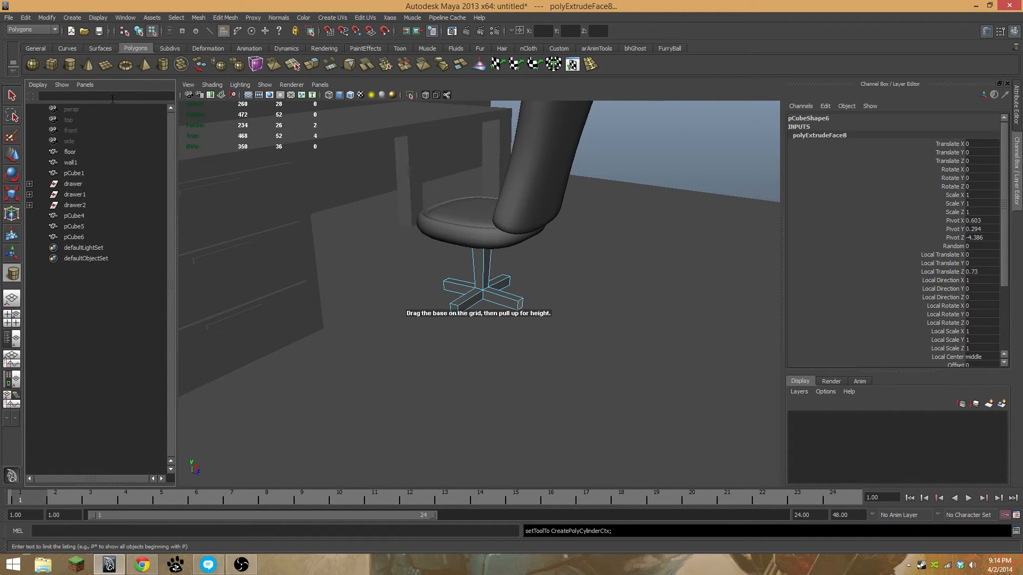
alt+drag(298, 255, 441, 337)
mouse_move(489, 360)
mouse_down()
mouse_move(496, 367)
mouse_move(500, 349)
mouse_up()
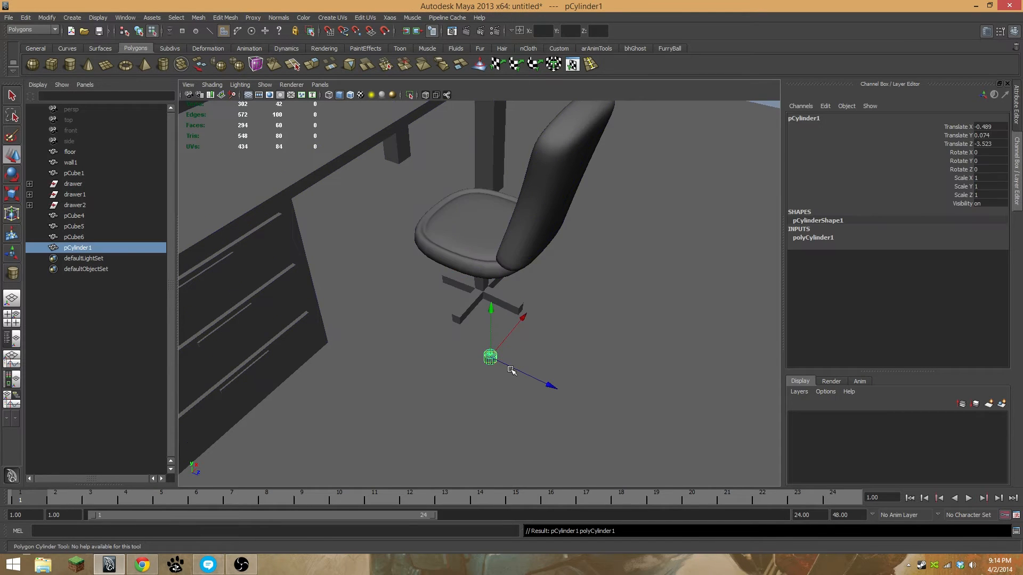
key(f)
scroll(589, 324, down, 5)
alt+drag(589, 325, 518, 300)
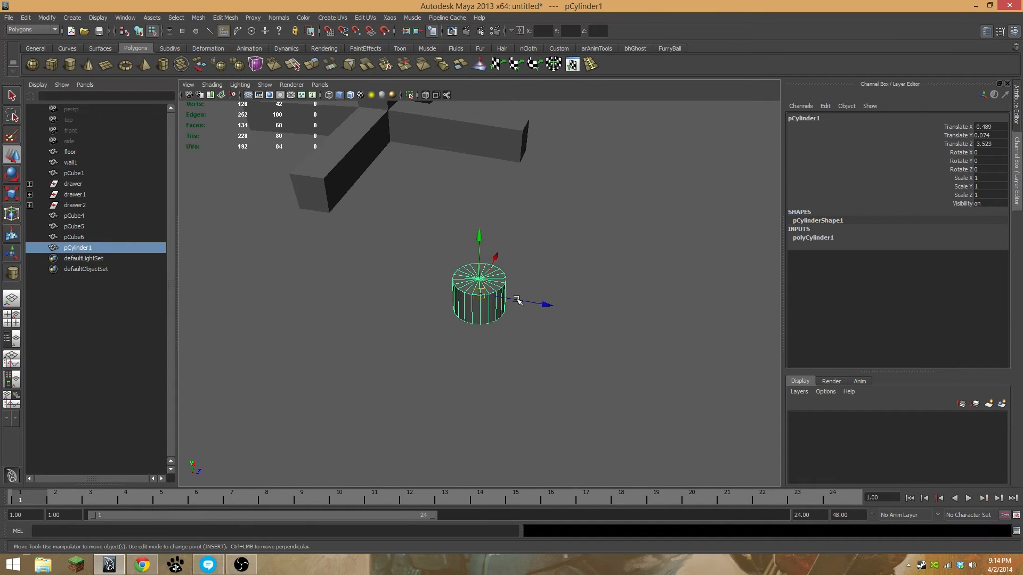
Turn the cylinder on its side by setting Rotate X to 90
key(e)
drag(513, 222, 893, 292)
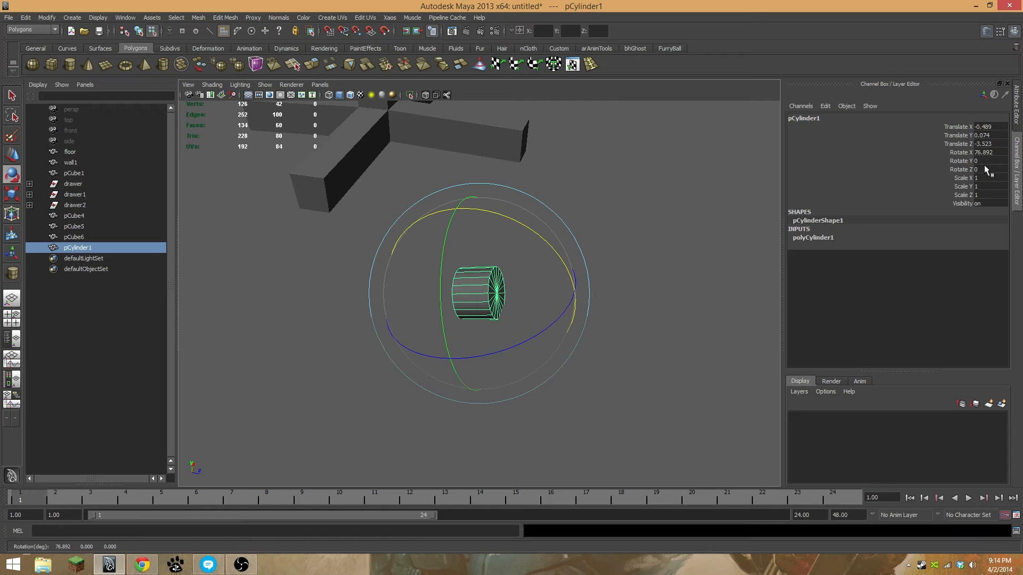
text(90)
key(Return)
alt+drag(575, 231, 576, 339)
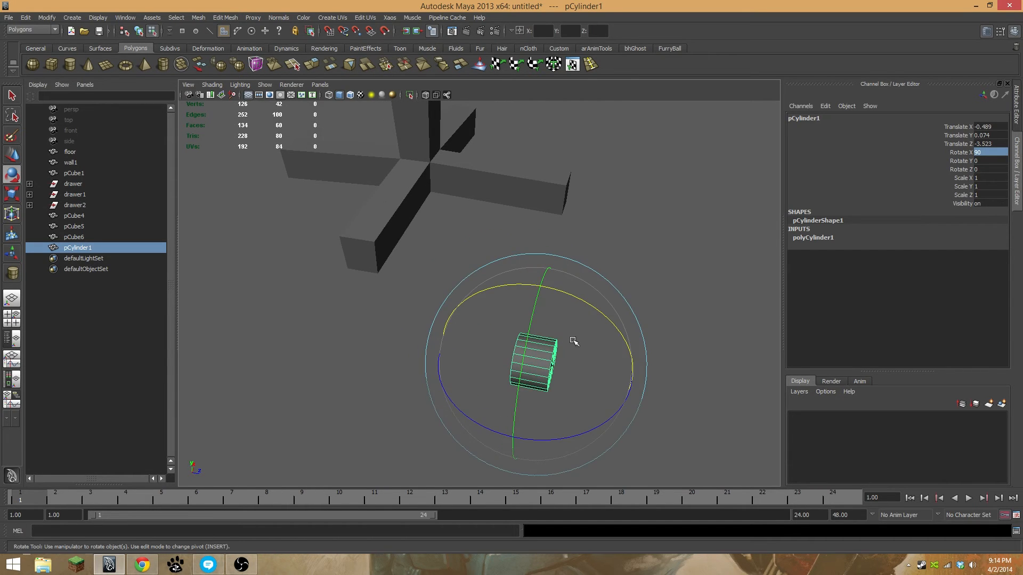
Move the cylinder to about Translate Z -4.362 to line it up with one of the chair base's arms
key(w)
drag(605, 376, 411, 320)
alt+right_drag(410, 319, 480, 297)
alt+drag(479, 295, 447, 292)
alt+right_drag(447, 292, 333, 275)
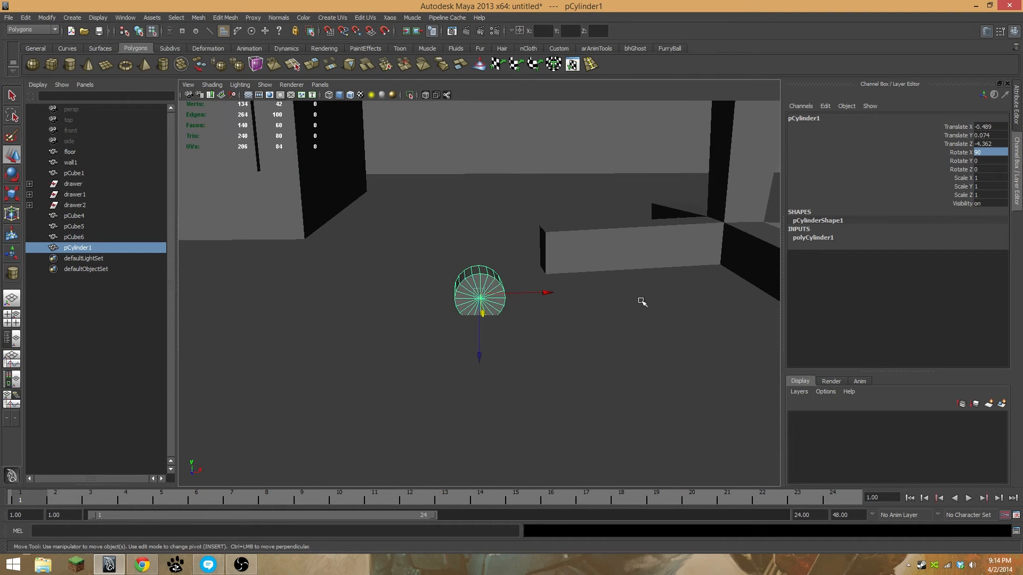
Place the cylinder under the base arm's end at about Translate X -0.139, Y 0.1, Z -4.378, and scale it to about 1.119 in Y
alt+drag(641, 302, 625, 290)
alt+middle_drag(625, 290, 603, 300)
drag(510, 300, 594, 302)
drag(535, 361, 620, 309)
key(r)
key(w)
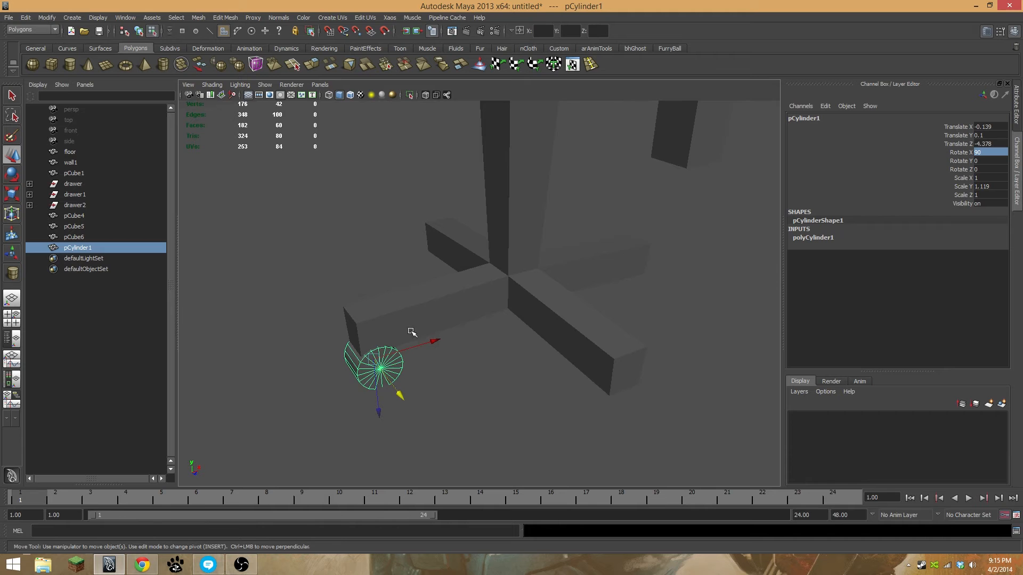
alt+drag(514, 347, 554, 355)
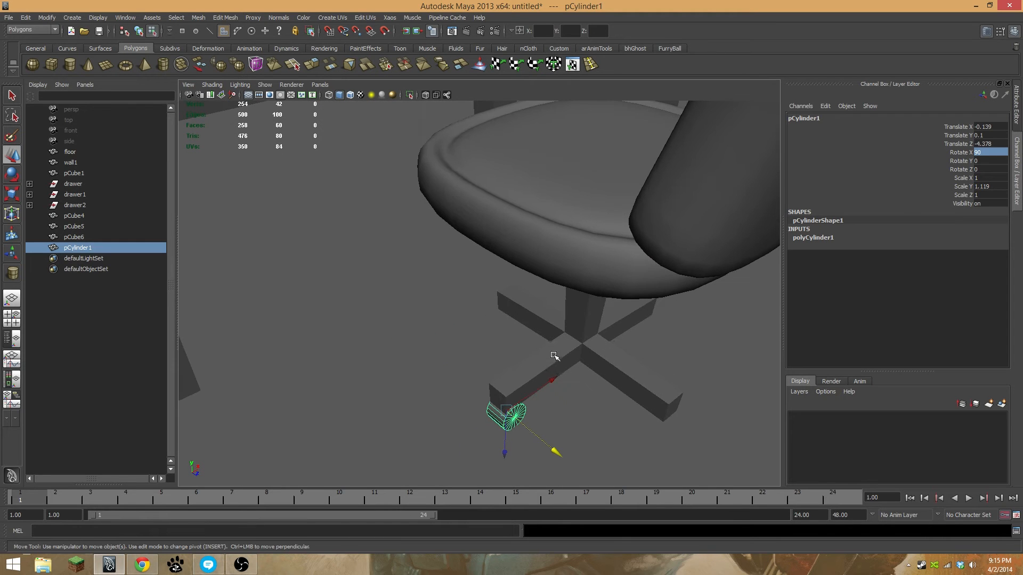
Move the pivot of the wheel cylinder pCylinder1 to the centre of the chair's cross-shaped base
click(498, 418)
right_drag(501, 423, 544, 373)
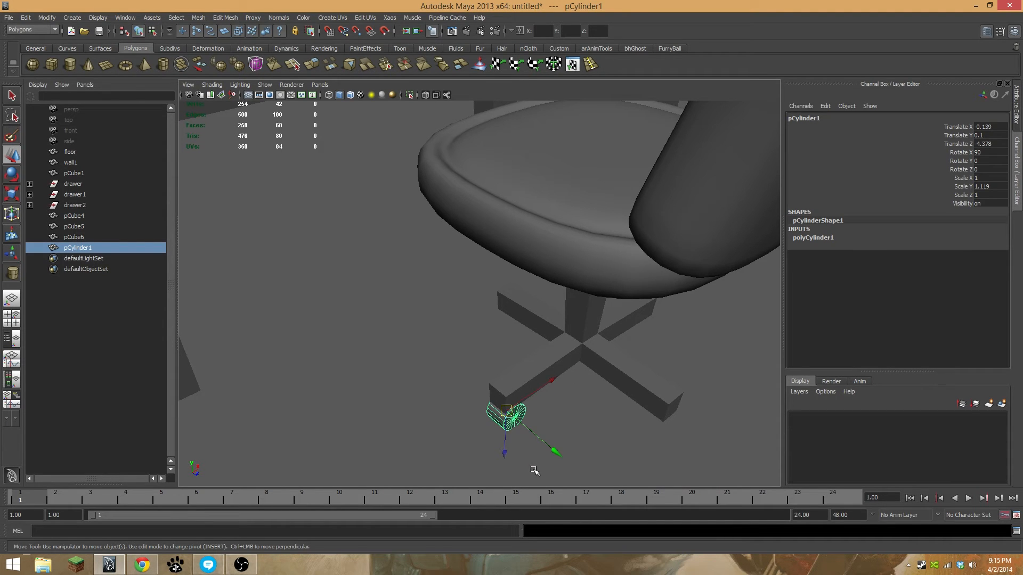
key(Insert)
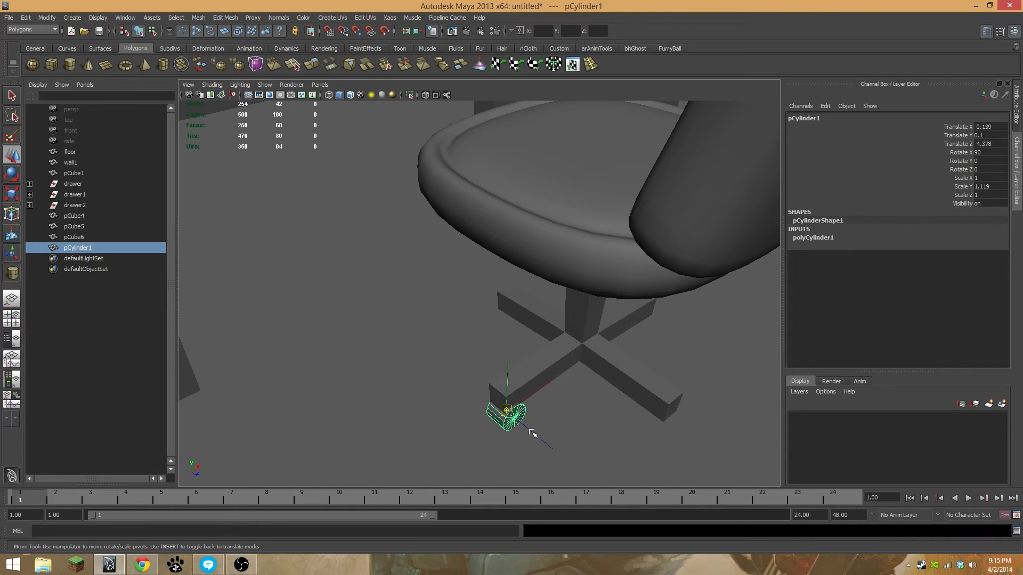
drag(509, 413, 501, 392)
key(ctrl+z)
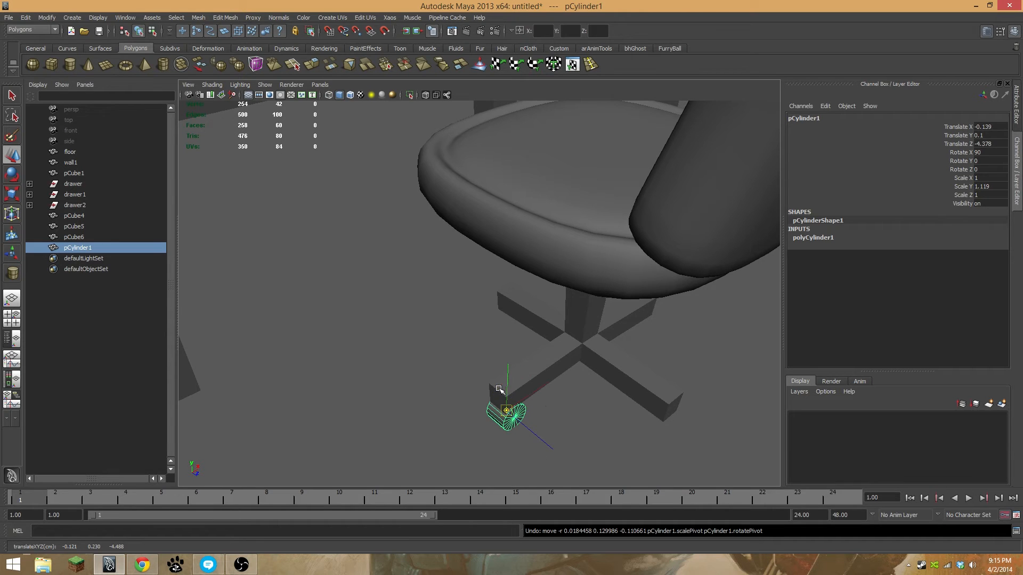
key(4)
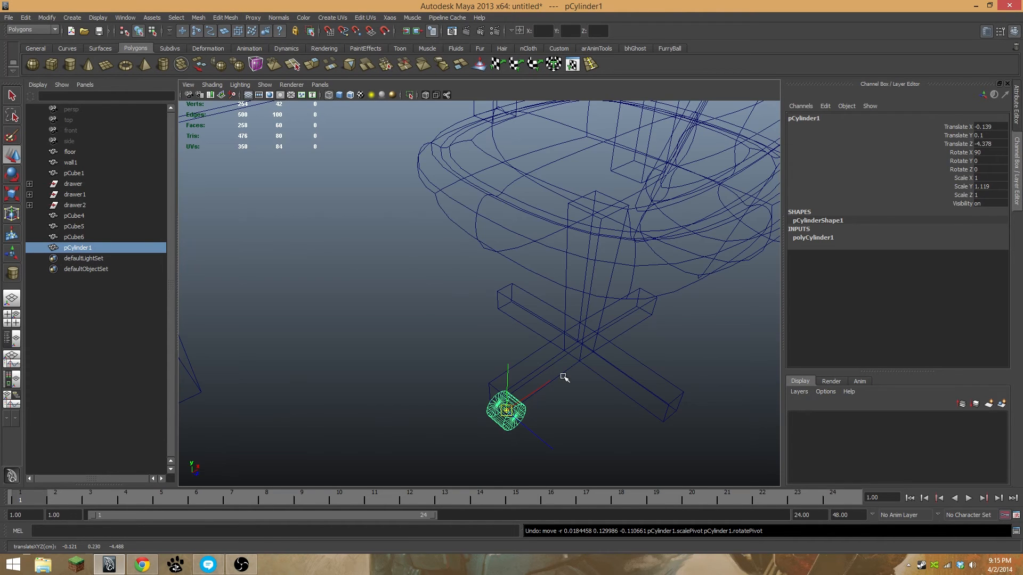
alt+drag(565, 377, 489, 336)
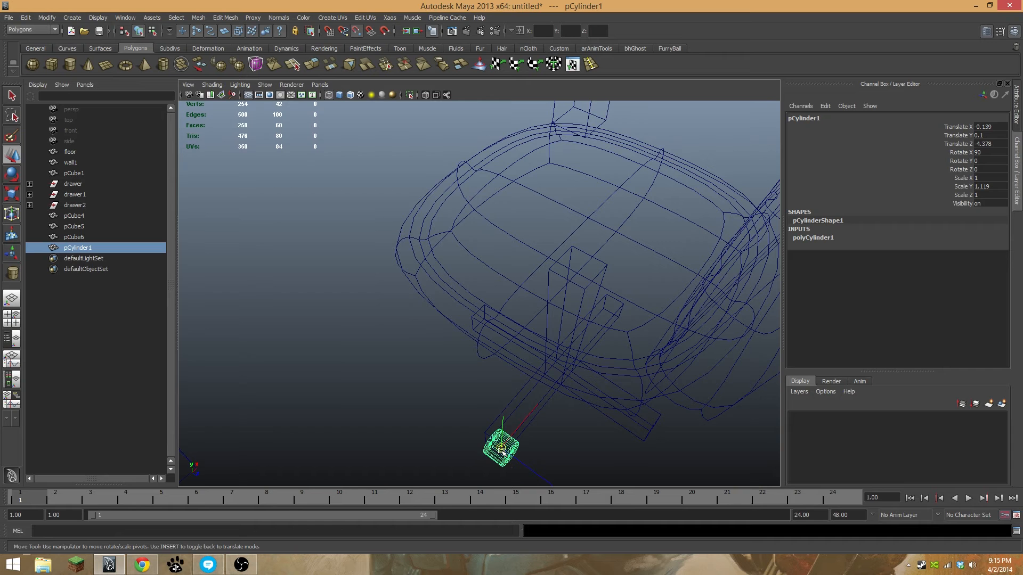
drag(501, 447, 581, 274)
alt+drag(590, 343, 593, 292)
drag(573, 186, 589, 383)
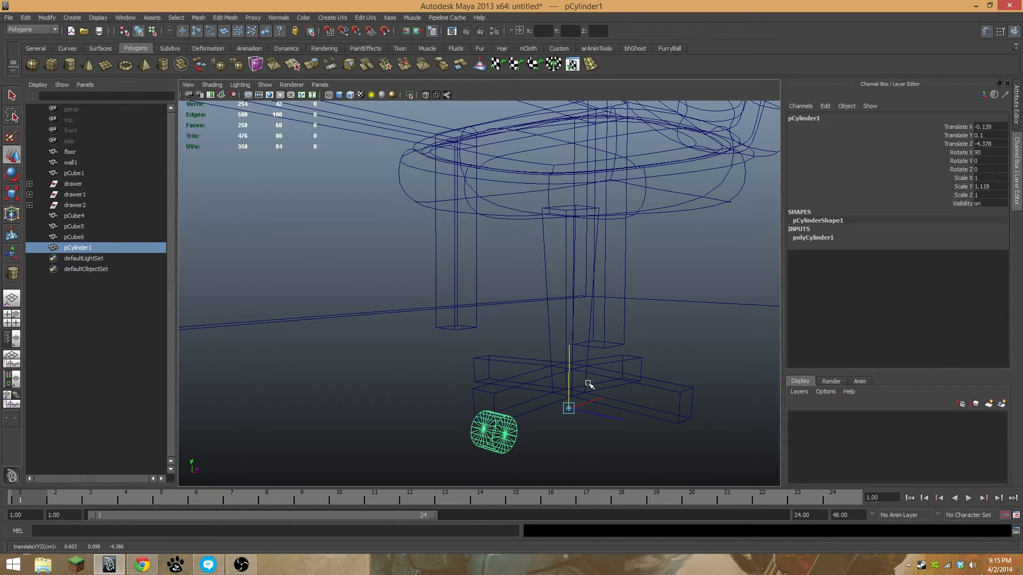
key(5)
key(Insert)
Duplicate the wheel and set the copy's Rotate Y to 90 so it sits under the adjacent leg
alt+drag(592, 389, 536, 444)
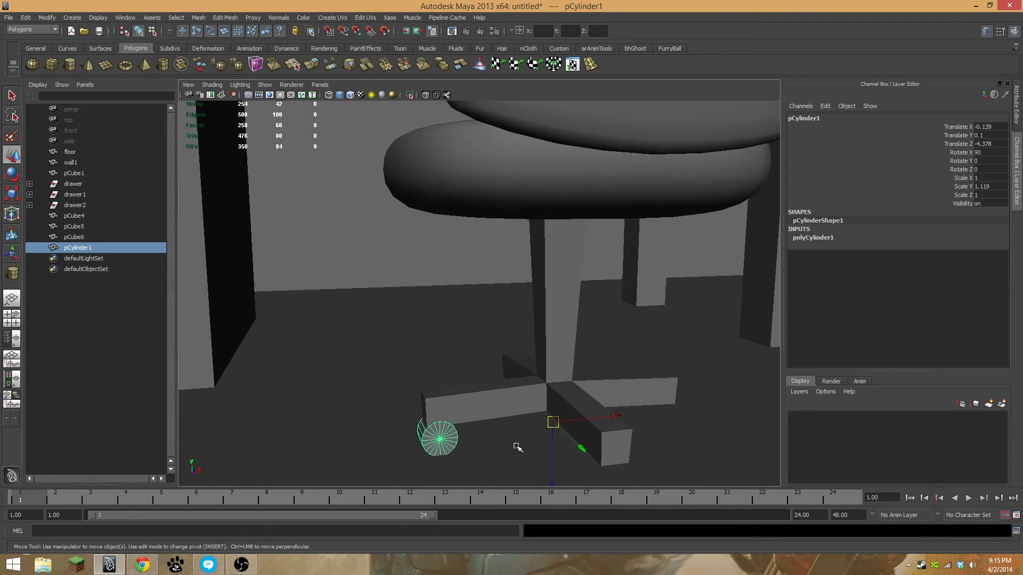
alt+drag(431, 437, 549, 385)
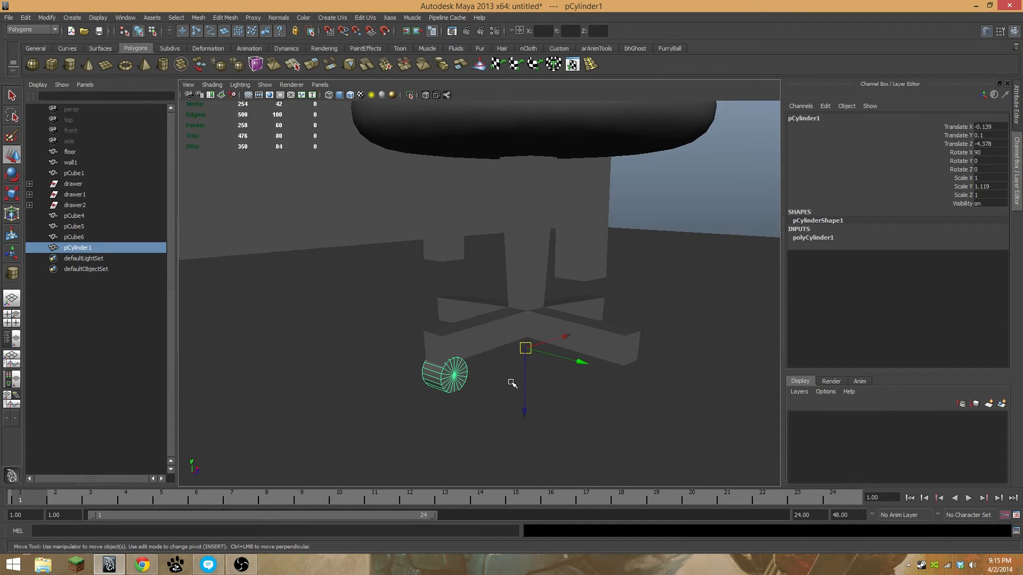
key(ctrl+d)
click(980, 161)
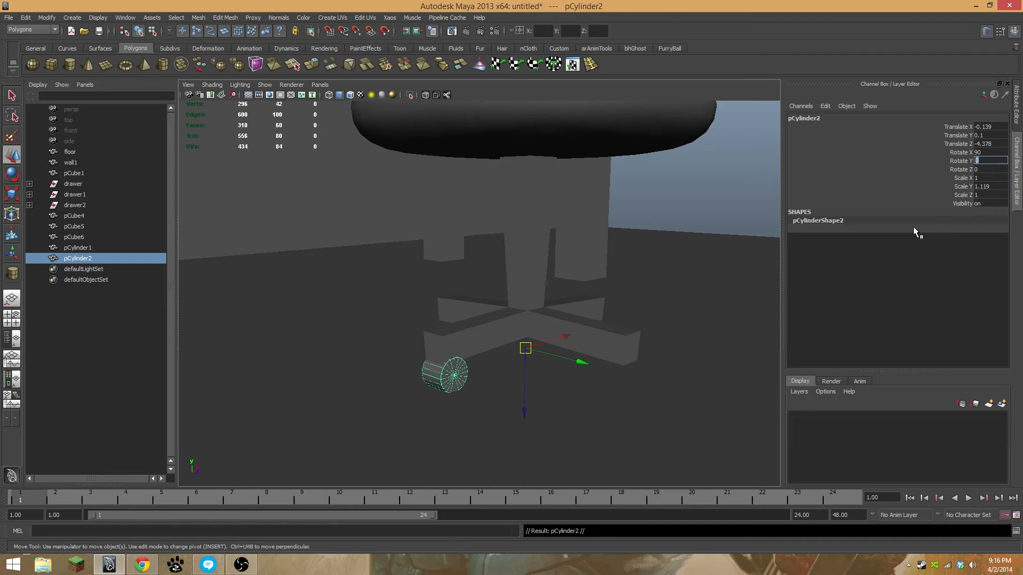
text(90)
key(Return)
alt+drag(692, 338, 634, 346)
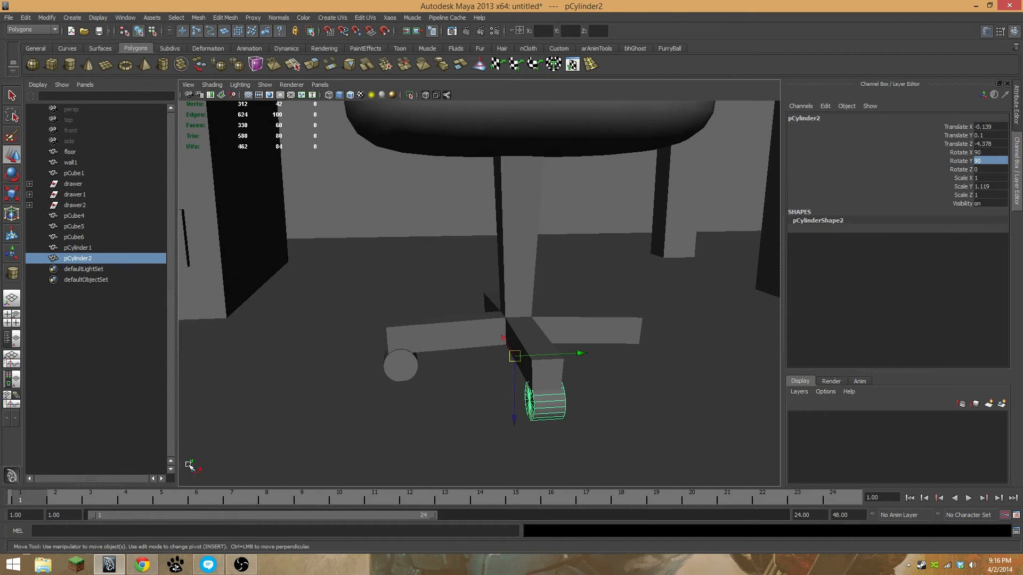
alt+drag(536, 315, 490, 315)
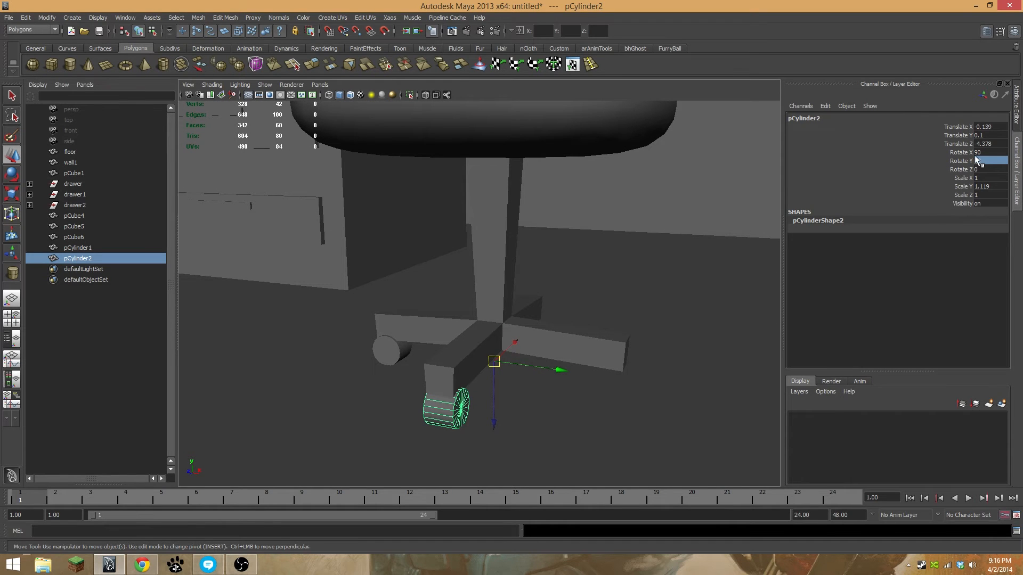
Duplicate the second wheel and set the new copy's Rotate Y to 180 for the next leg
click(497, 363)
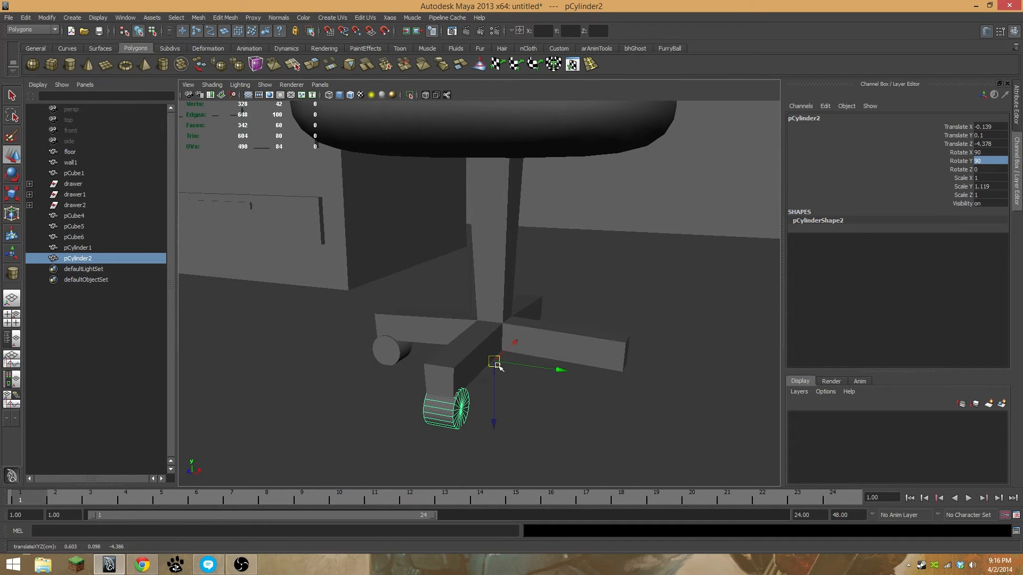
key(ctrl+d)
double_click(979, 160)
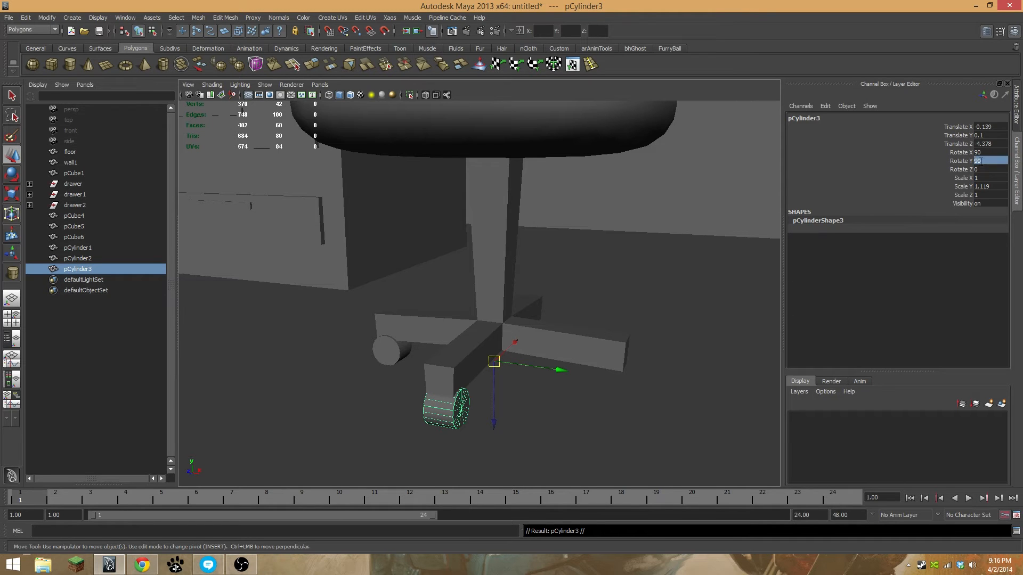
text(180)
key(Return)
alt+drag(547, 303, 457, 319)
click(447, 357)
key(ctrl+z)
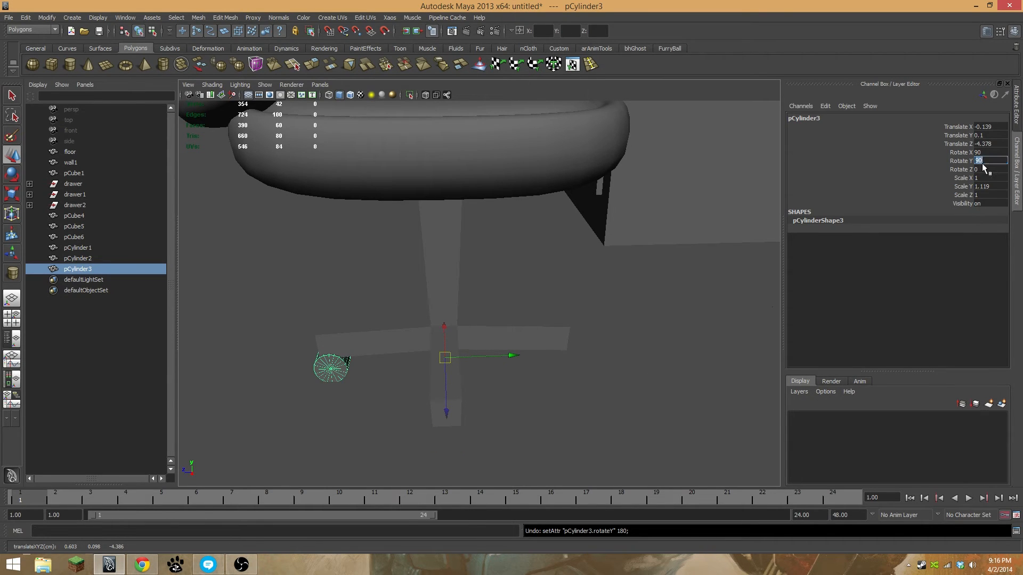
text(180)
key(Return)
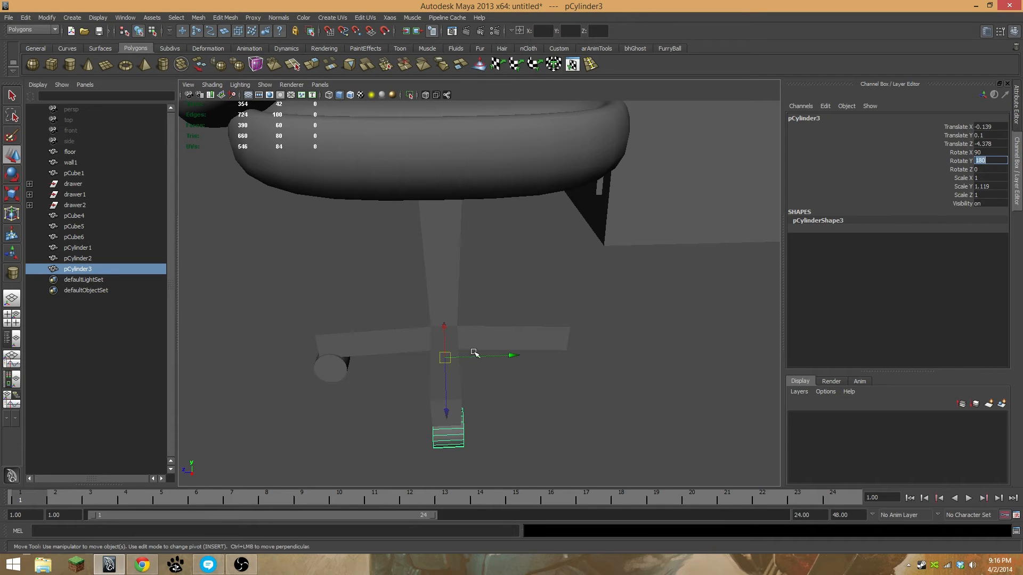
Duplicate the third wheel and set the copy's Rotate Y to 270 for the remaining leg
click(445, 360)
key(ctrl+d)
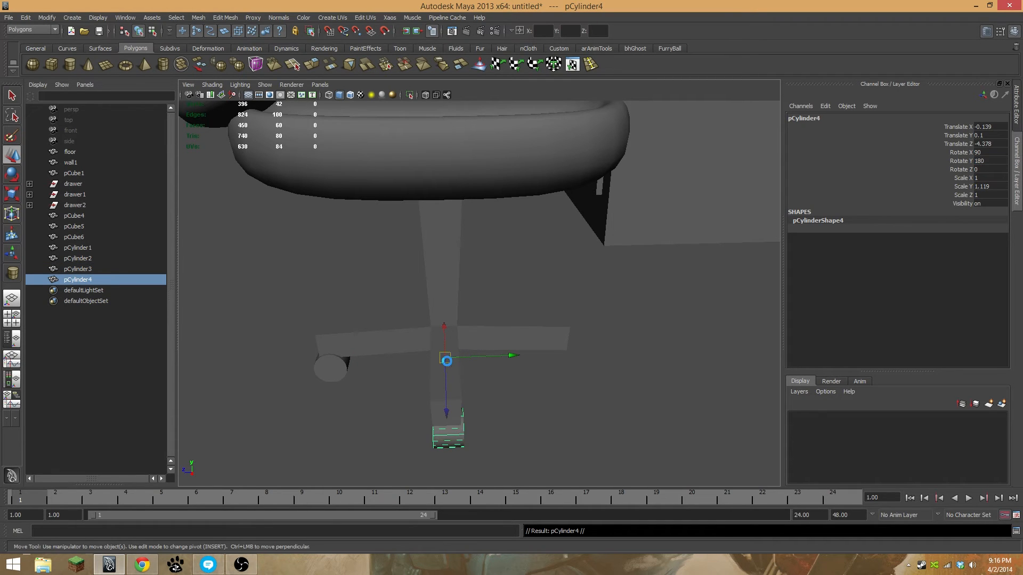
click(990, 161)
key(Return)
alt+drag(602, 348, 539, 322)
Nudge the wheels sideways to centre each under its leg, moving pCylinder1 to Translate Z -4.385 and pCylinder2 to Translate X -0.146
click(455, 381)
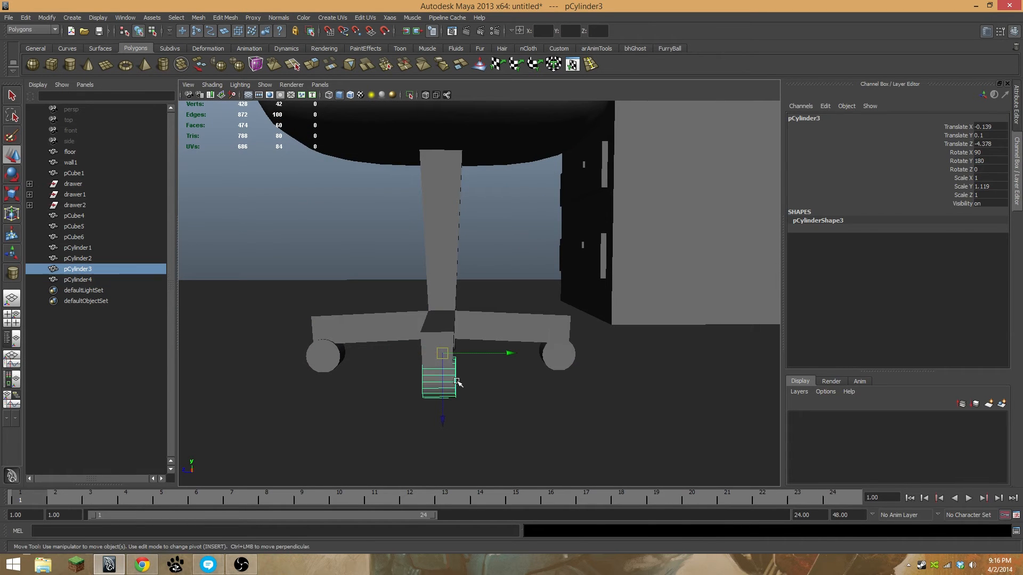
drag(505, 356, 486, 346)
click(461, 362)
alt+drag(558, 327, 429, 332)
click(508, 366)
click(552, 344)
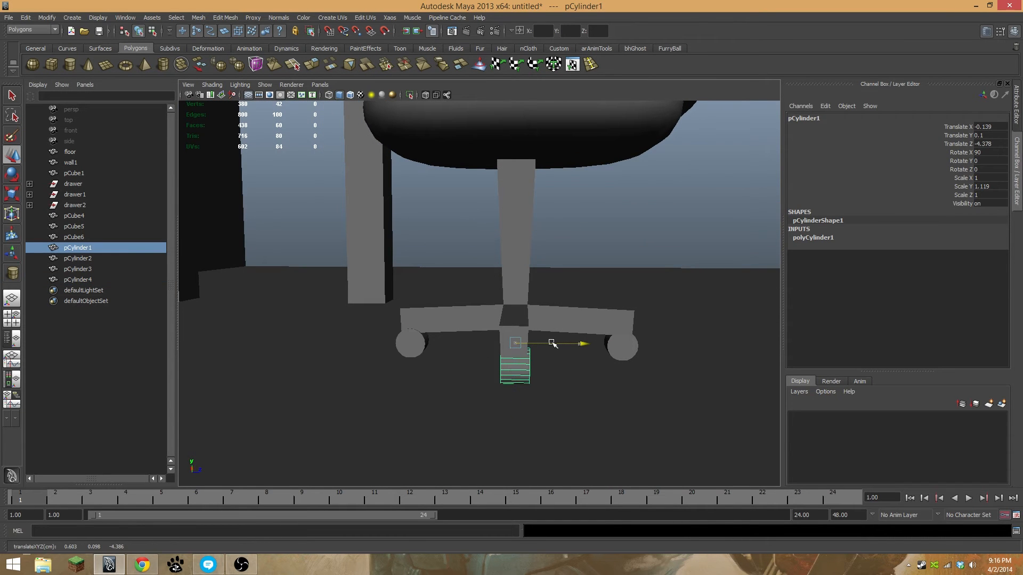
alt+drag(552, 343, 503, 339)
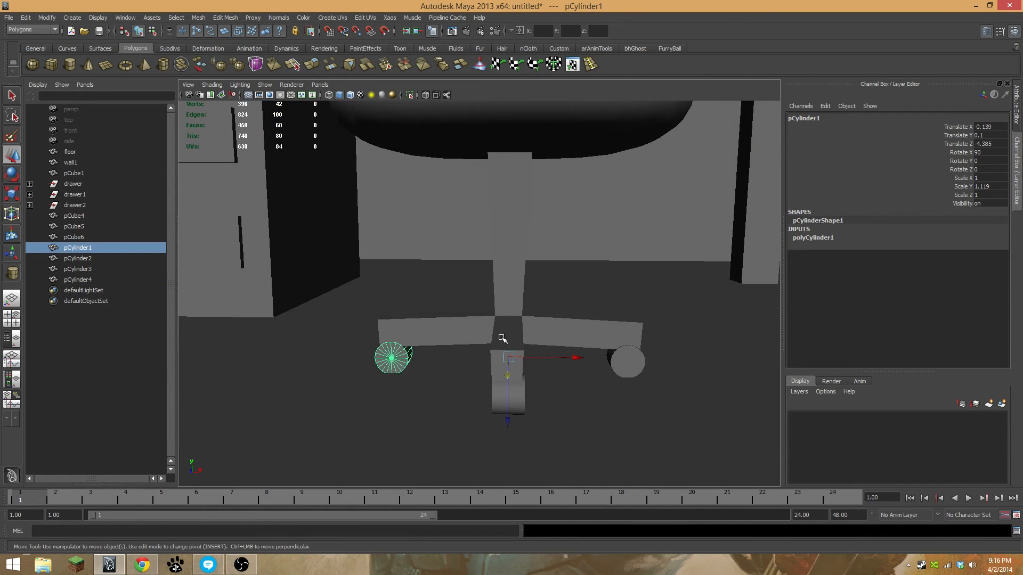
click(521, 392)
click(539, 357)
drag(539, 357, 413, 316)
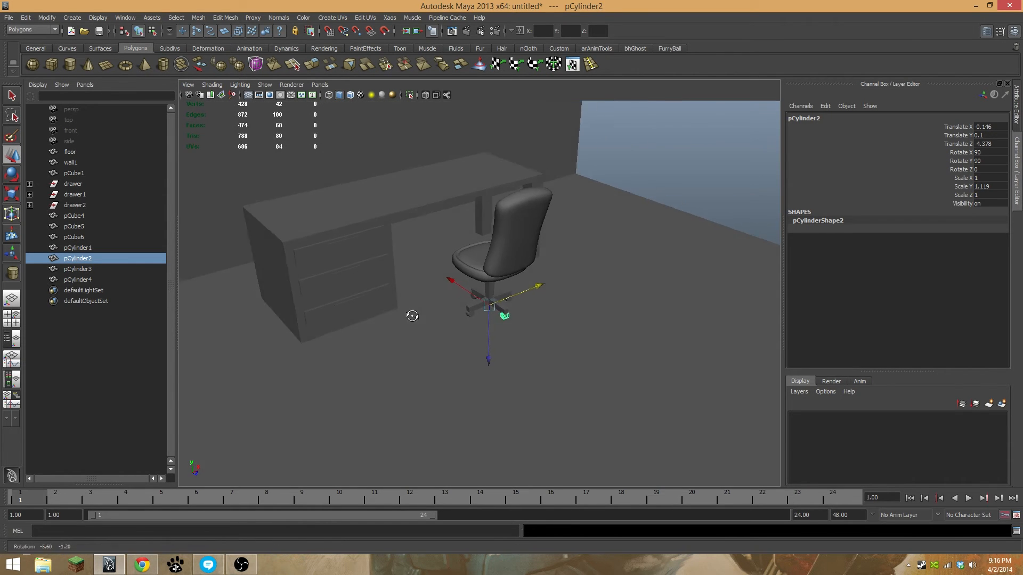
Center the pivot of the wheel pCylinder1 and rotate the wheel slightly about its own vertical axis
alt+right_drag(412, 316, 582, 344)
click(465, 363)
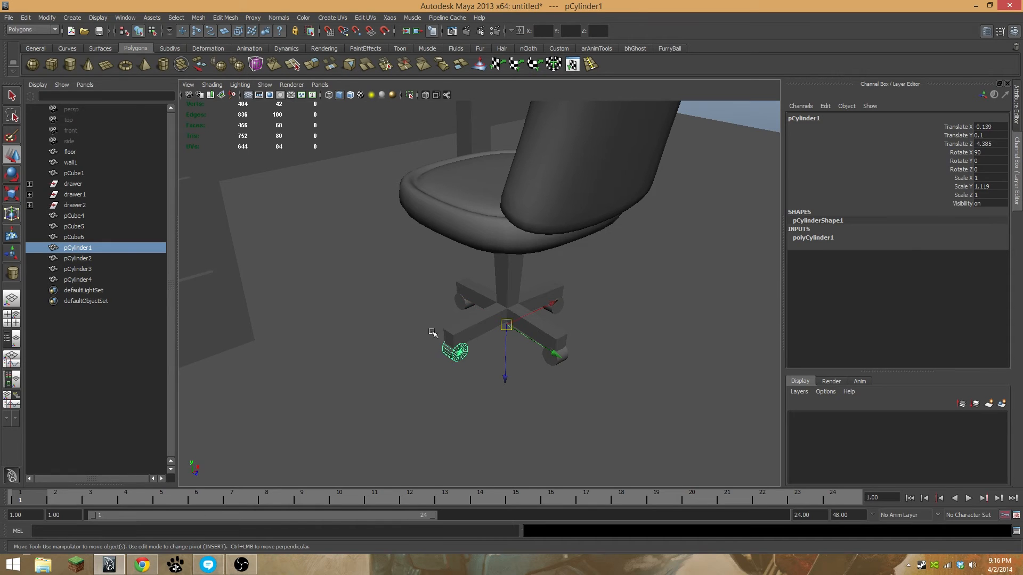
click(46, 17)
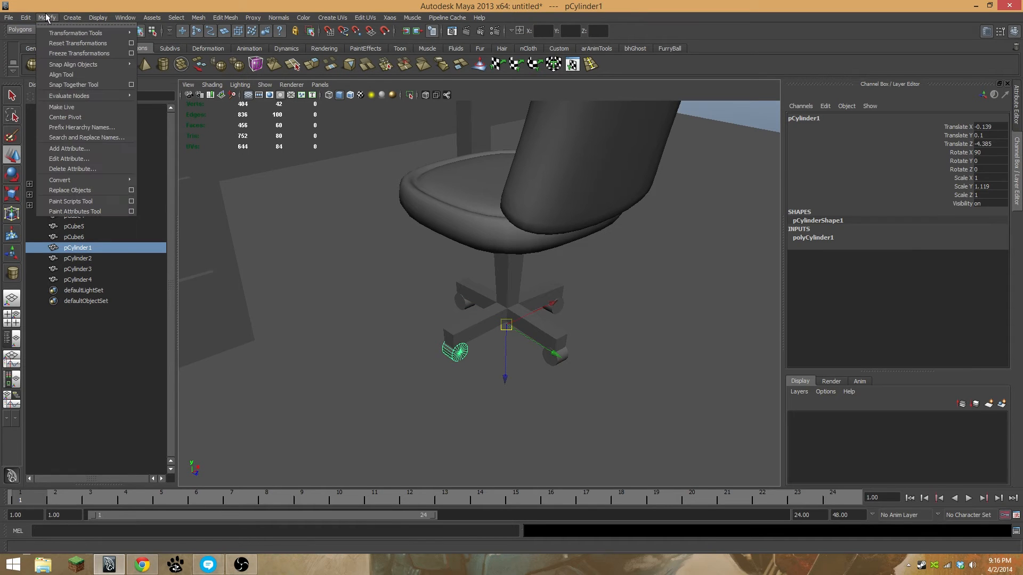
click(70, 117)
key(e)
mouse_move(501, 407)
mouse_down()
mouse_move(465, 407)
mouse_move(489, 411)
mouse_up()
key(w)
Center the pivot of the wheel pCylinder2 and turn the wheel to a different angle in place
click(553, 360)
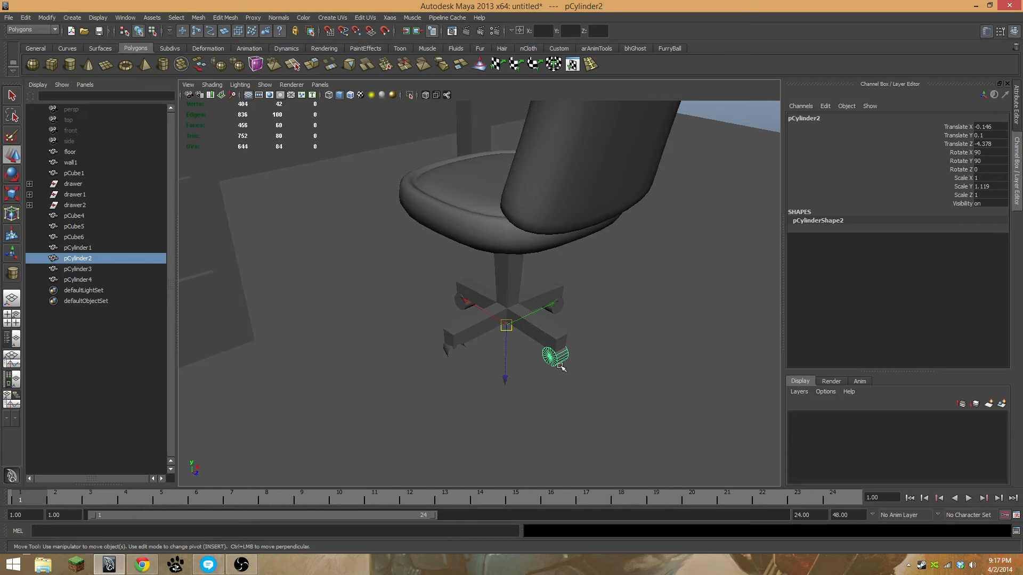
click(47, 17)
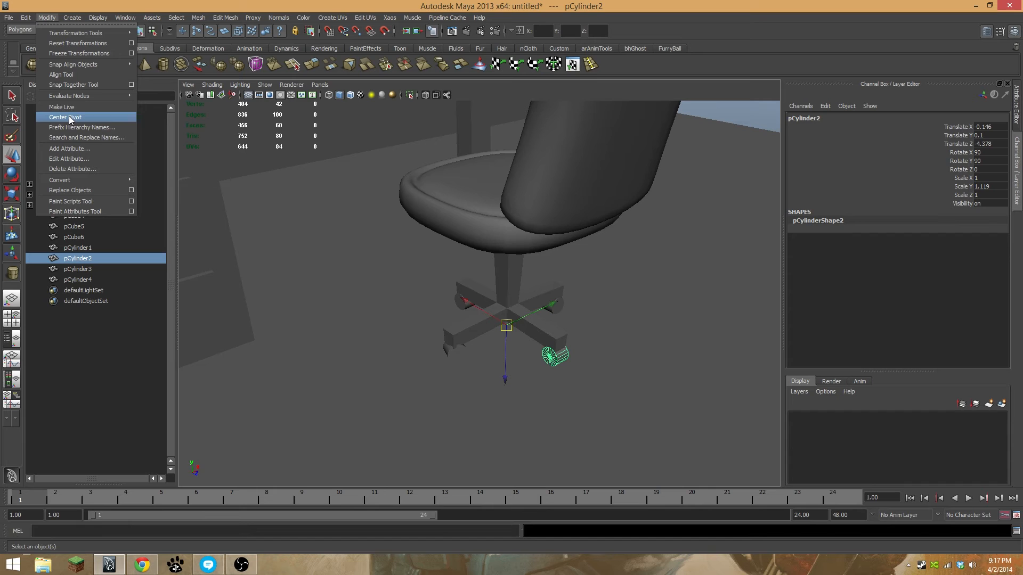
click(48, 24)
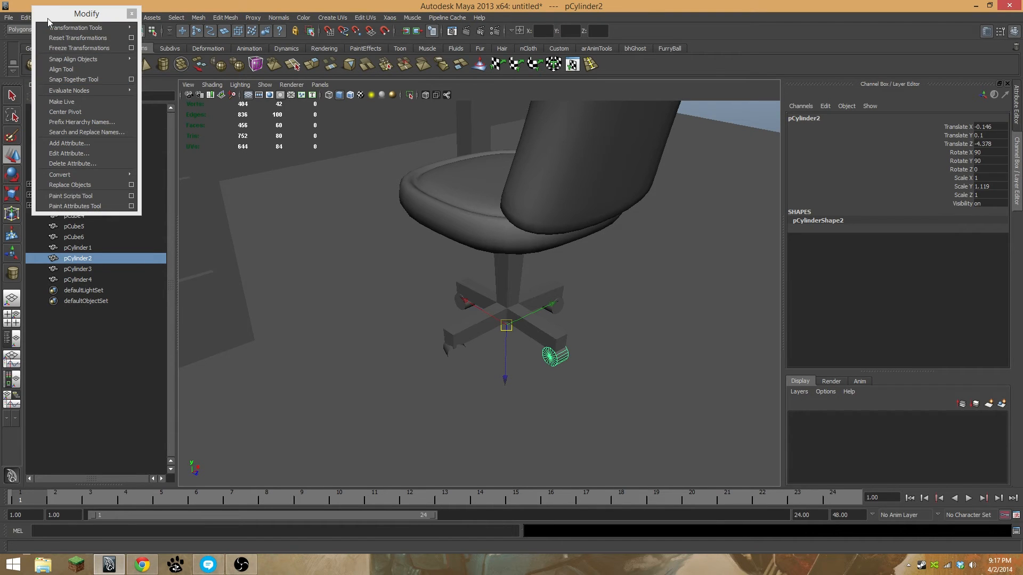
click(130, 14)
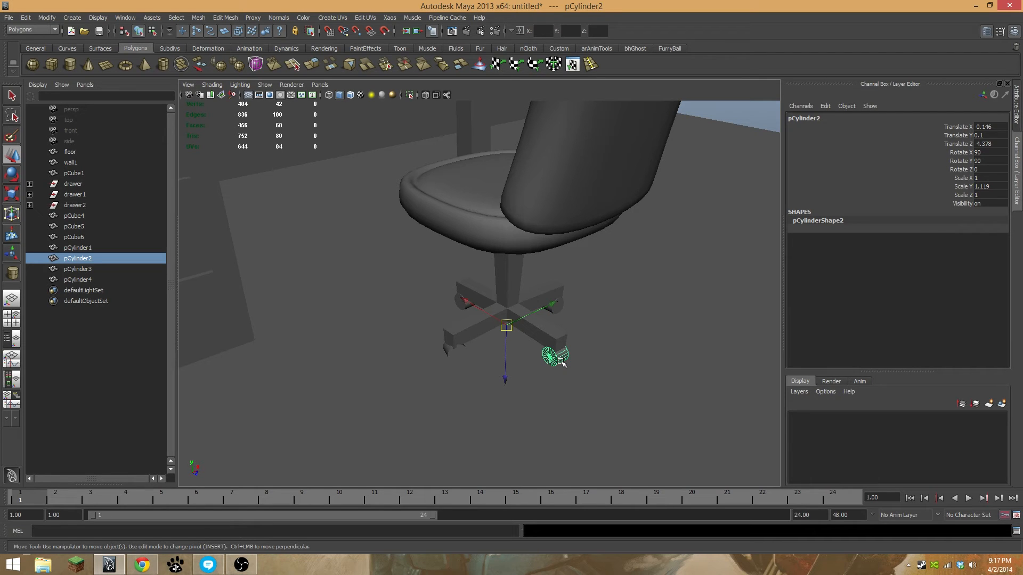
key(g)
key(e)
drag(518, 417, 507, 353)
key(w)
Turn the remaining wheels to varied angles, rotating pCylinder4 to a Rotate Y of about 289.8
click(486, 356)
key(e)
key(w)
click(486, 352)
key(e)
drag(477, 427, 484, 422)
key(ctrl+z)
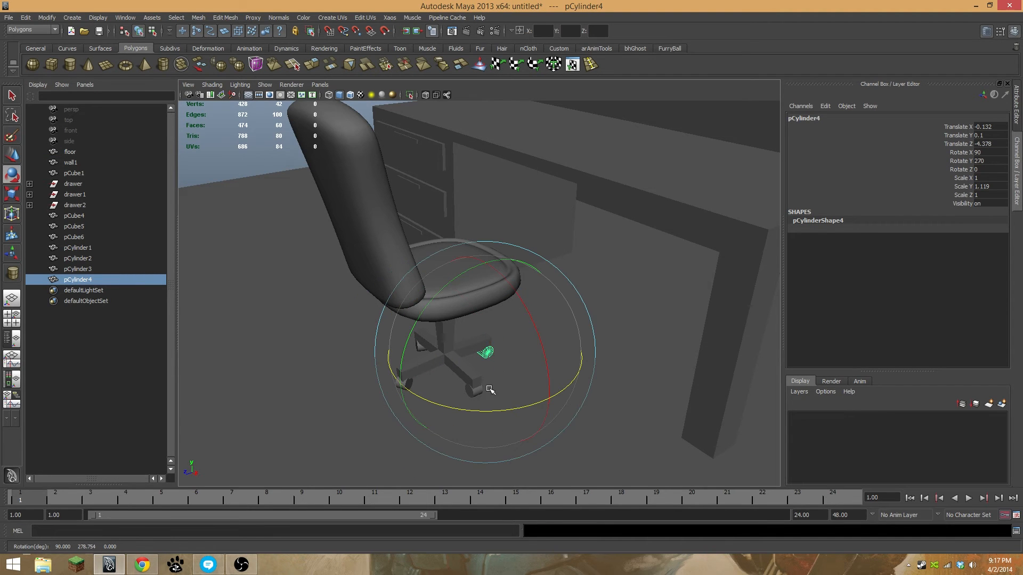
drag(483, 413, 523, 407)
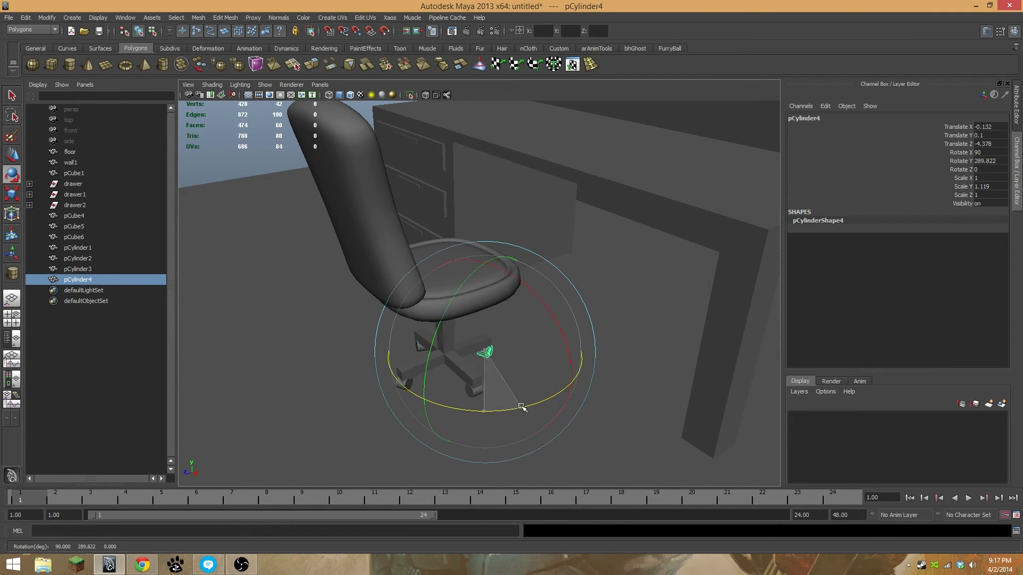
Resize the Rotate manipulator around the wheel back and forth, ending at the smaller display size
key(minus)
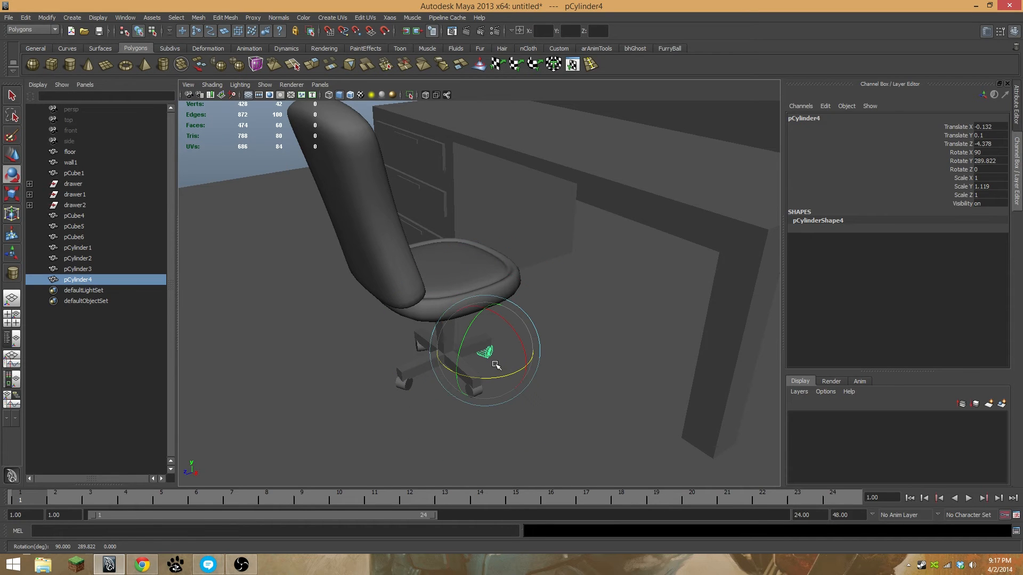
key(equal)
key(minus)
key(equal)
key(equal)
key(minus)
key(minus)
key(equal)
key(equal)
key(minus)
key(minus)
key(equal)
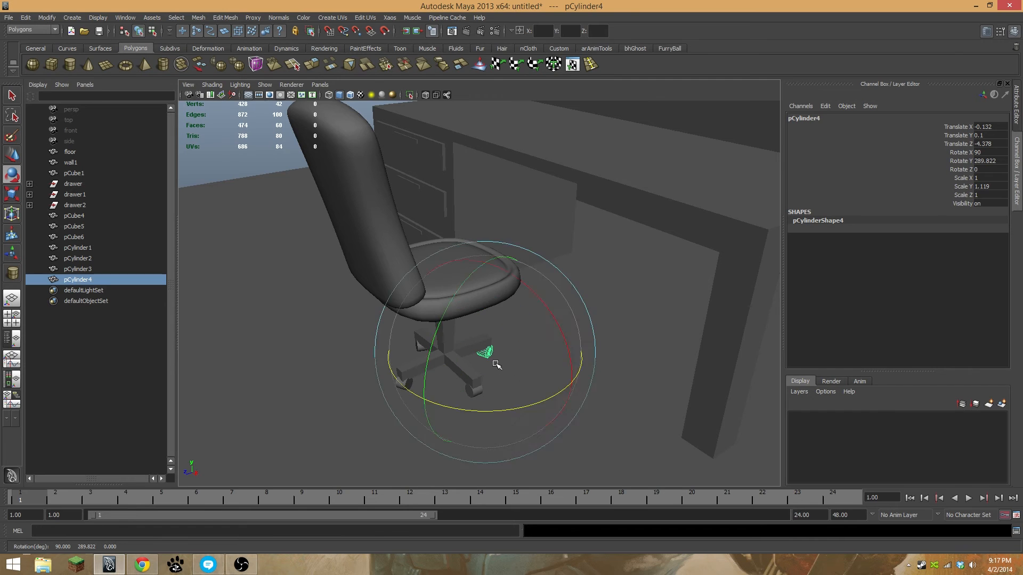
key(equal)
key(minus)
key(minus)
key(minus)
key(equal)
key(minus)
key(equal)
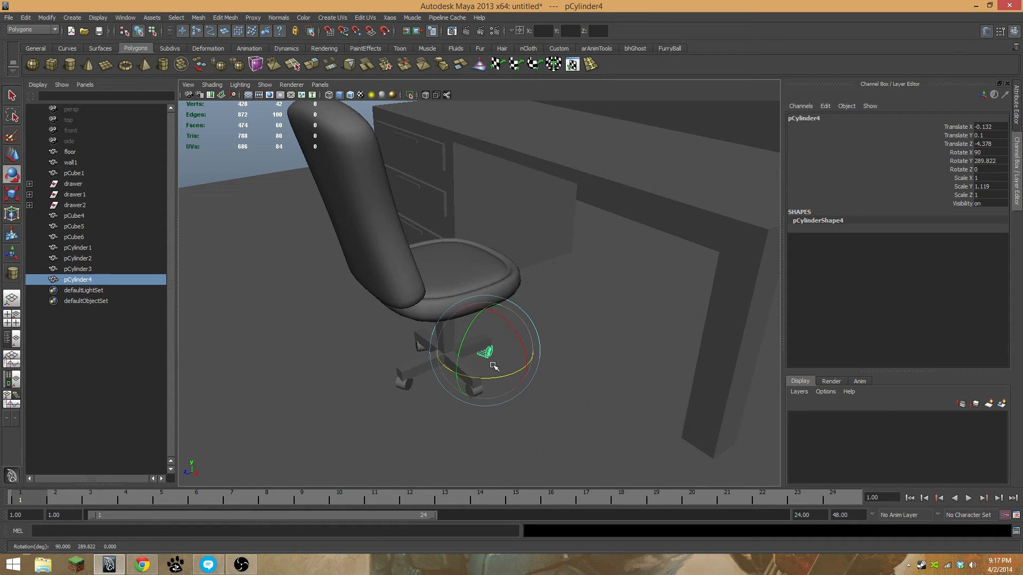
Create a flat polygon cylinder on the open floor beside the drawer side of the desk
key(w)
alt+right_drag(506, 421, 395, 356)
alt+drag(338, 251, 402, 379)
alt+middle_drag(402, 379, 457, 290)
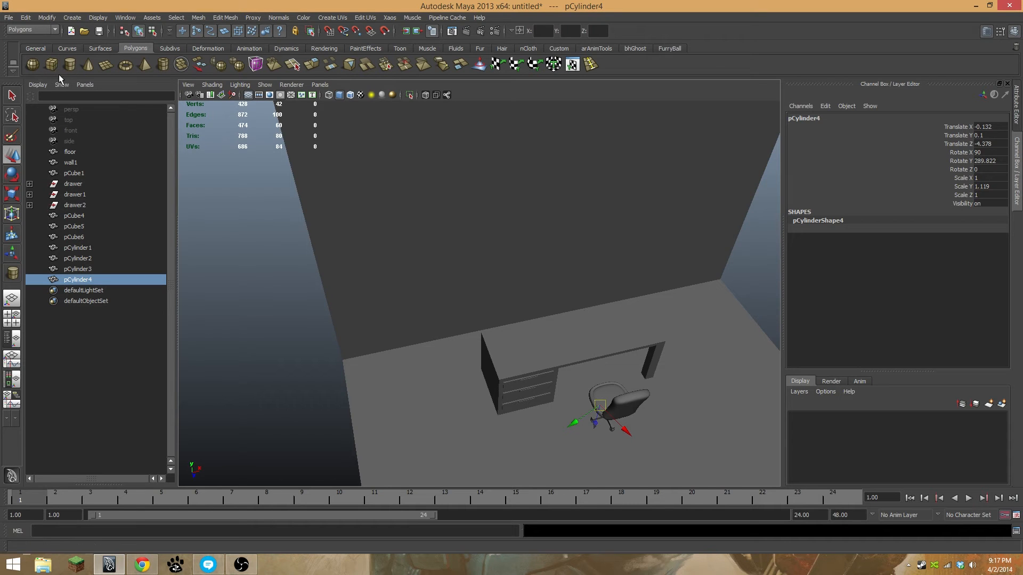
key(y)
scroll(484, 268, up, 3)
scroll(521, 335, up, 2)
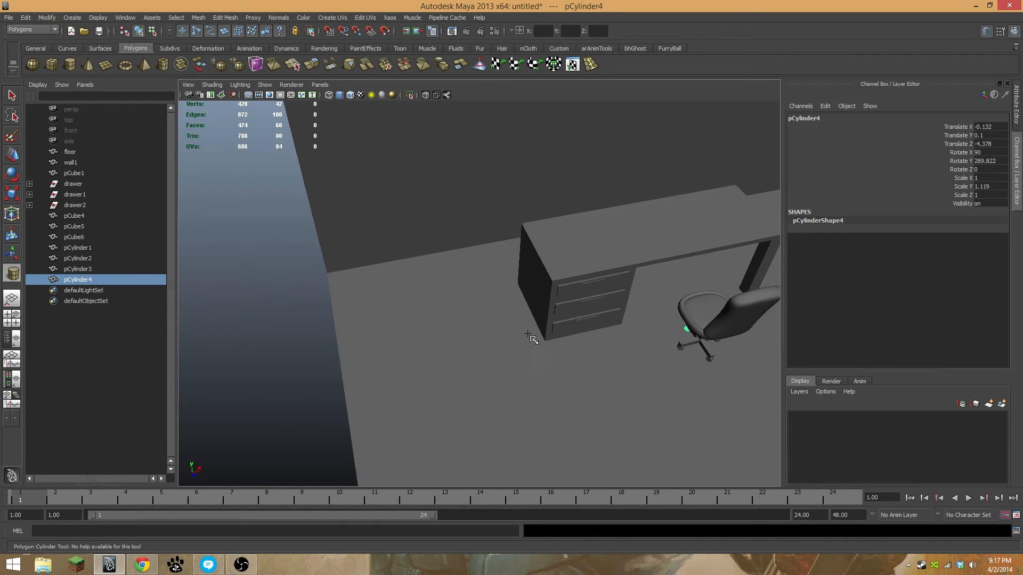
mouse_move(441, 329)
mouse_down()
mouse_move(449, 346)
mouse_move(451, 319)
mouse_up()
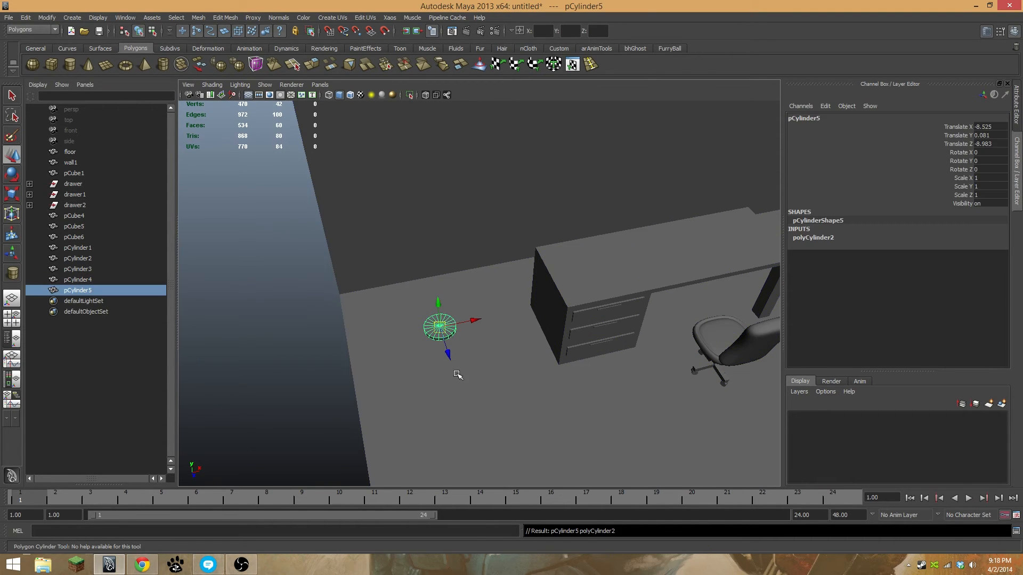
Create a tall, thin polygon cylinder beside the flat disc and scale it uniformly to about 0.645
click(69, 64)
drag(466, 365, 474, 212)
key(r)
drag(461, 296, 426, 302)
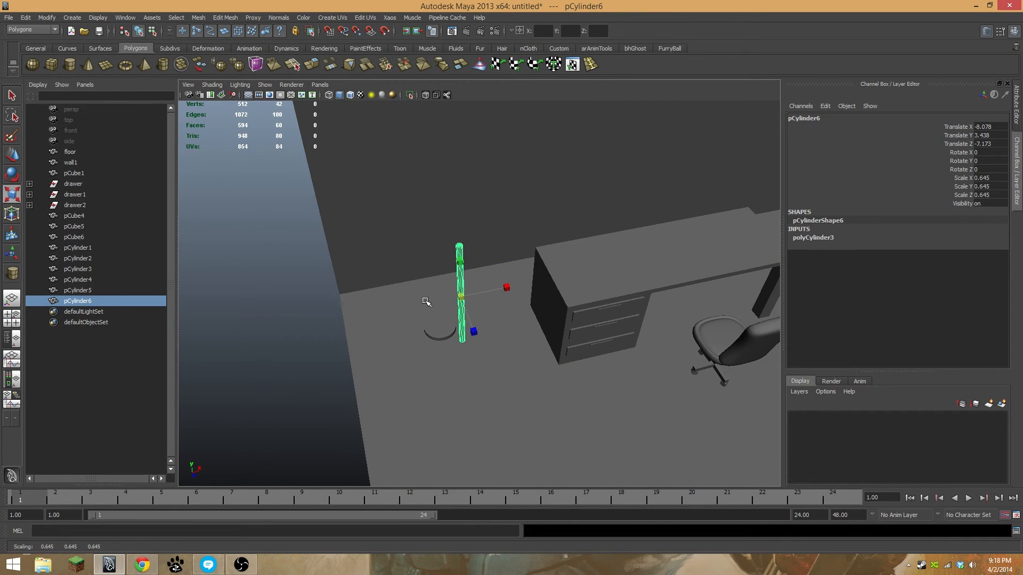
Undo the tall cylinder's uniform scaling, snap it to the flat disc's centre and raise it to a Translate Y of about 3.587
key(ctrl+z)
alt+drag(544, 337, 513, 352)
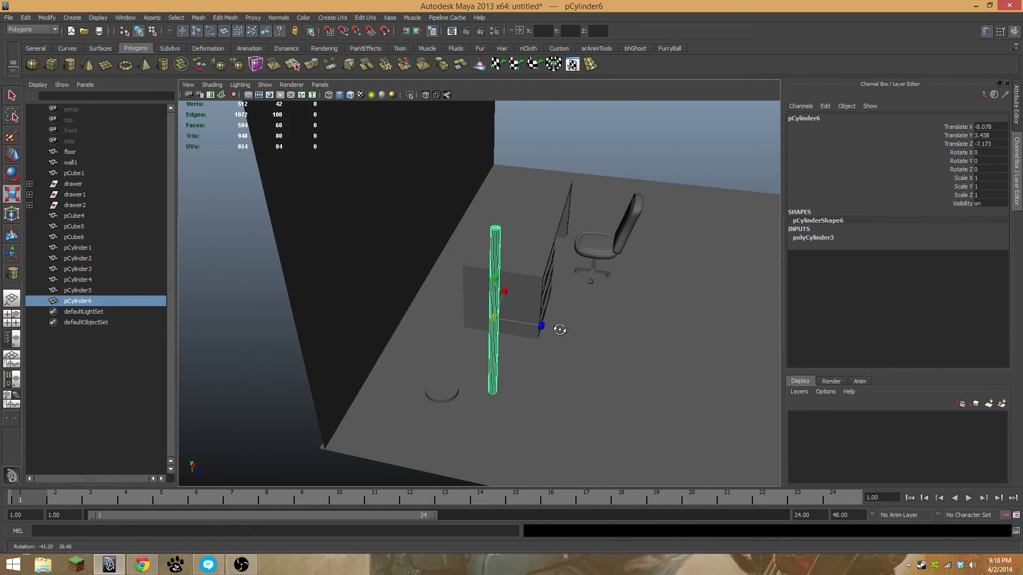
key(w)
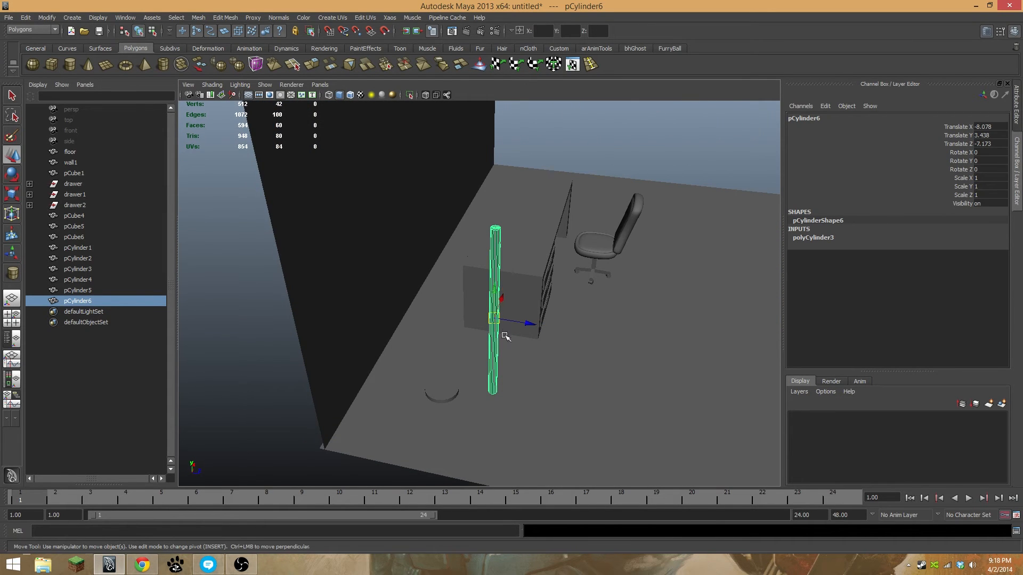
drag(500, 334, 437, 392)
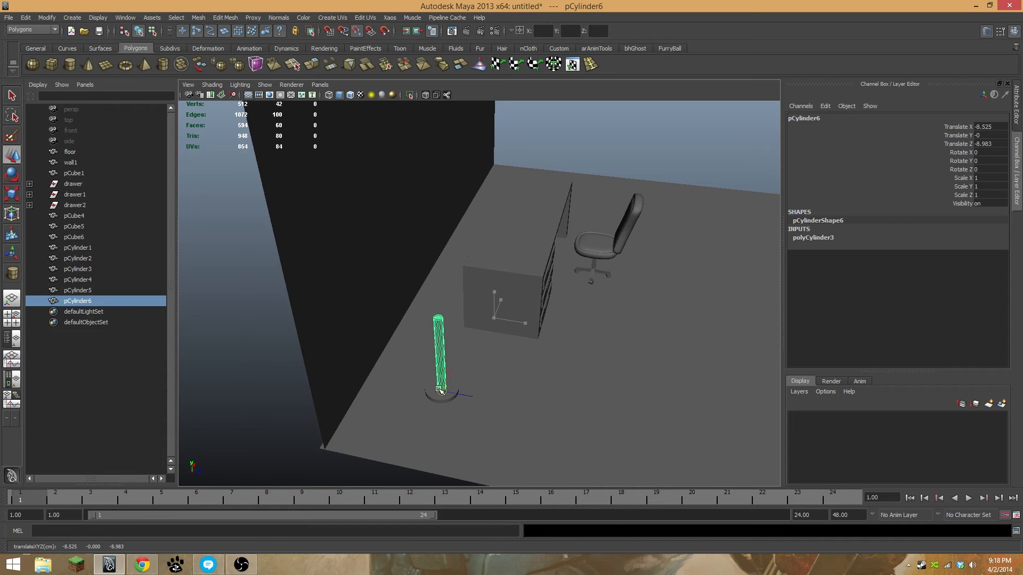
key(v)
mouse_move(441, 393)
mouse_down()
mouse_move(453, 388)
mouse_move(438, 392)
mouse_up()
alt+drag(481, 359, 453, 240)
alt+right_drag(453, 239, 575, 340)
alt+drag(575, 339, 510, 359)
mouse_move(529, 323)
alt+mouse_down()
mouse_move(511, 317)
mouse_move(528, 318)
alt+mouse_up()
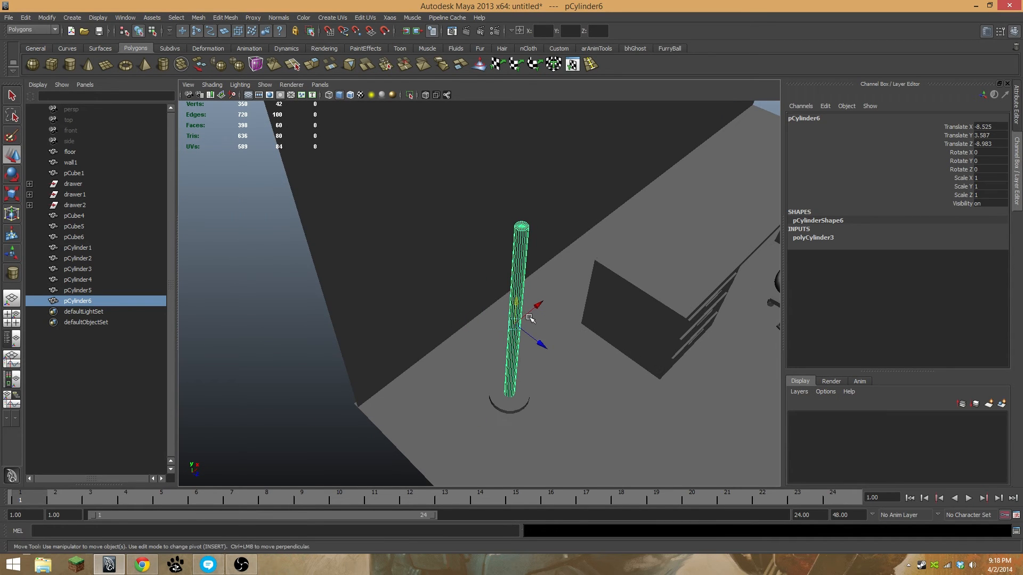
Thin the lamp pole by scaling only its X and Z to about 0.591, keeping its full height
key(r)
alt+drag(532, 301, 535, 288)
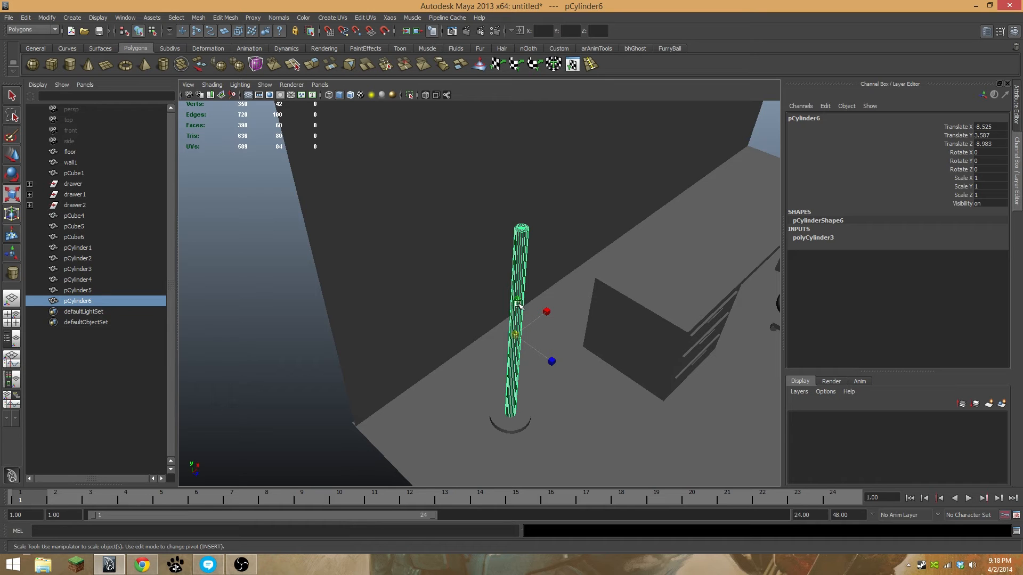
ctrl+drag(517, 300, 556, 312)
key(ctrl+z)
key(ctrl+z)
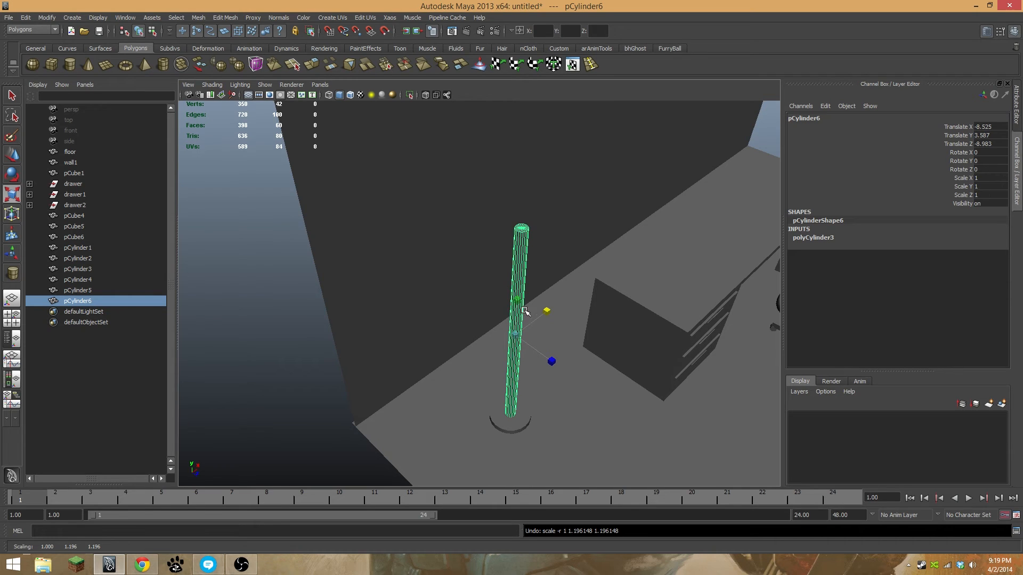
ctrl+drag(519, 302, 471, 326)
alt+right_drag(418, 333, 371, 252)
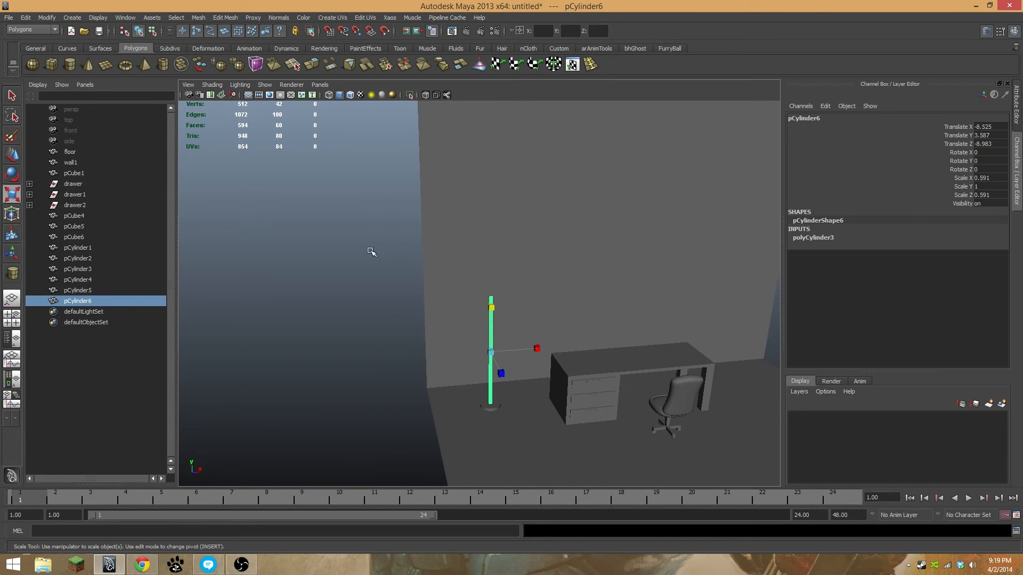
Create a wide, short polygon cylinder on the floor in front of the pole's base and frame it
click(68, 67)
alt+drag(373, 320, 523, 368)
key(f)
alt+drag(503, 283, 504, 304)
Delete all top and bottom cap faces of the wide cylinder in wireframe display, leaving only its side wall
key(r)
right_drag(503, 304, 505, 297)
key(alt+b)
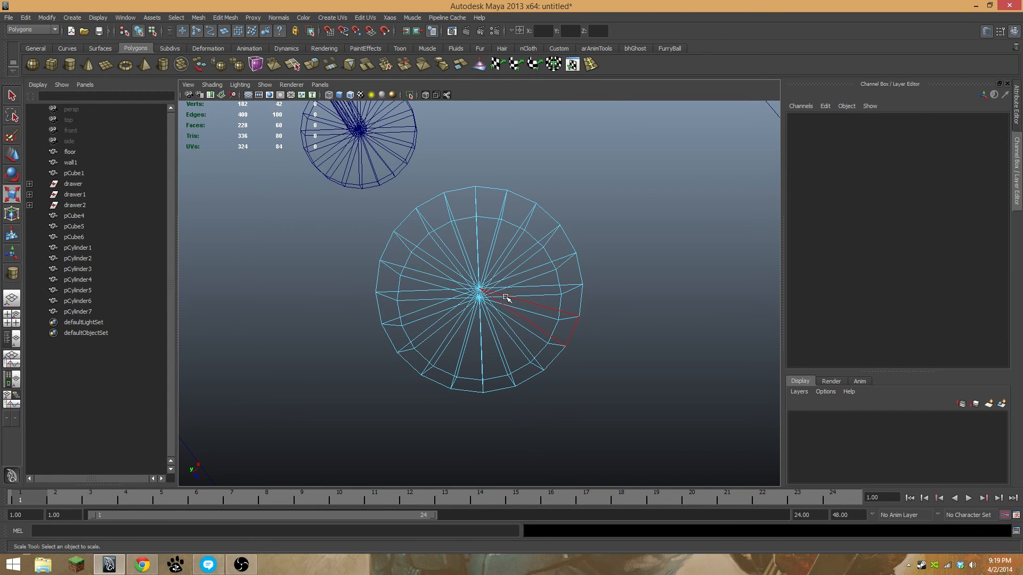
alt+drag(502, 277, 456, 336)
alt+drag(493, 314, 498, 293)
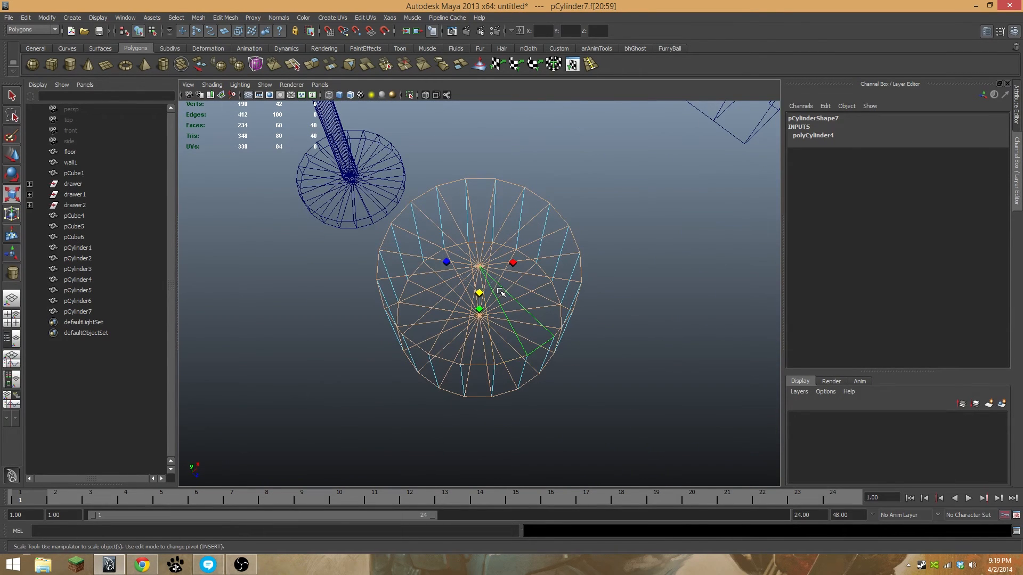
key(Delete)
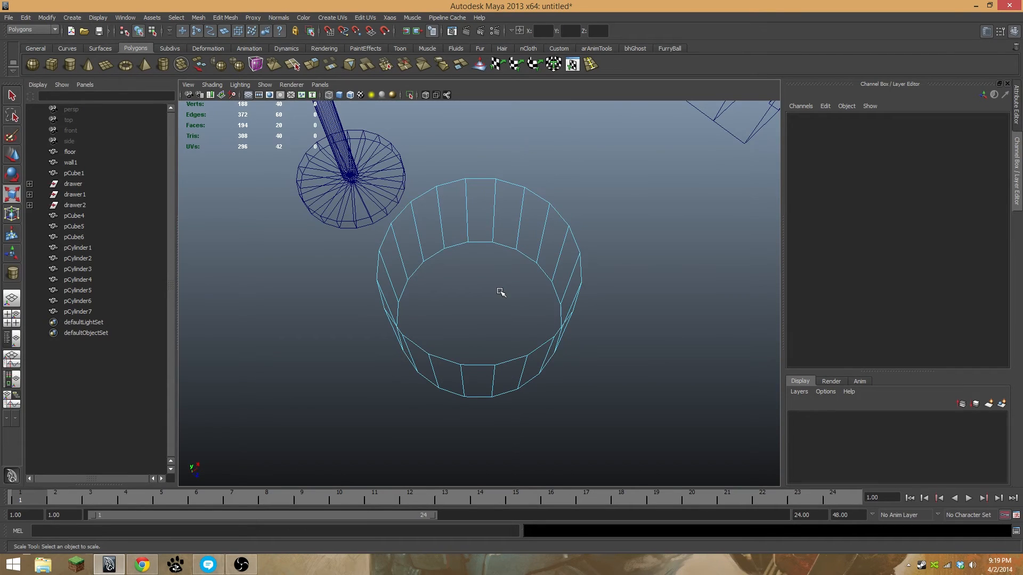
Return to shaded display and select the open cylinder as a whole object
key(5)
alt+drag(505, 287, 475, 264)
right_click(474, 212)
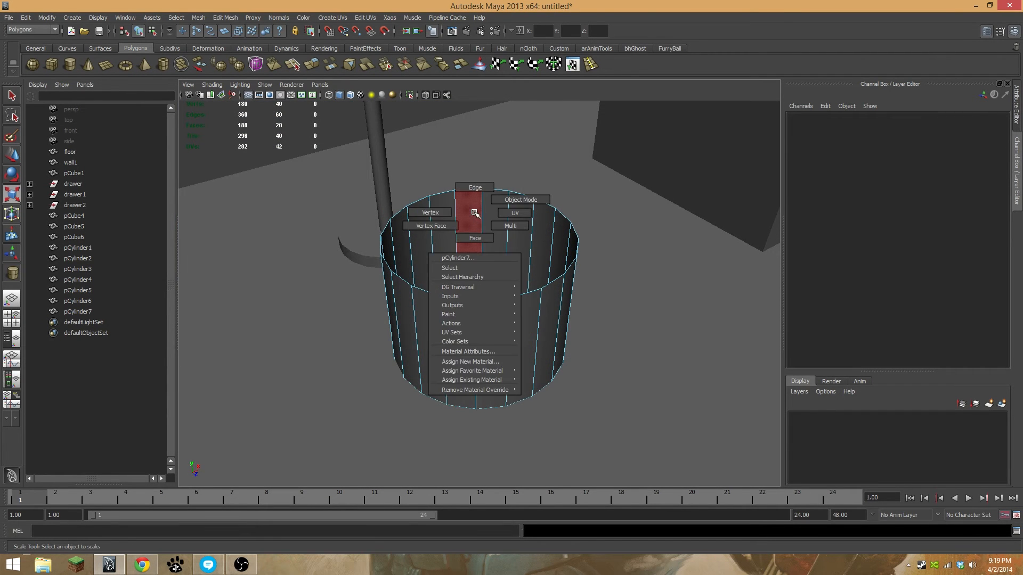
click(432, 213)
click(496, 224)
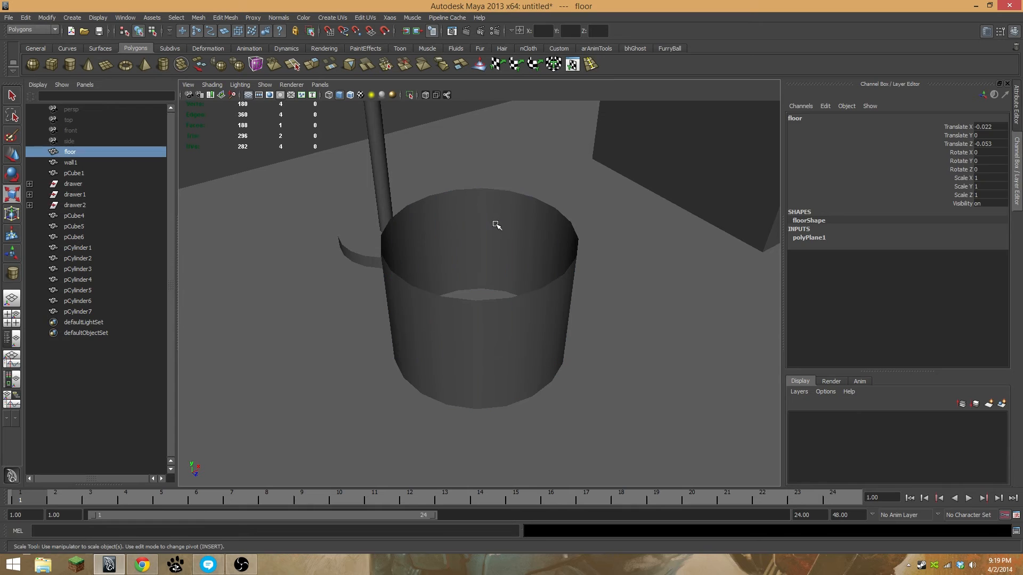
click(470, 213)
key(w)
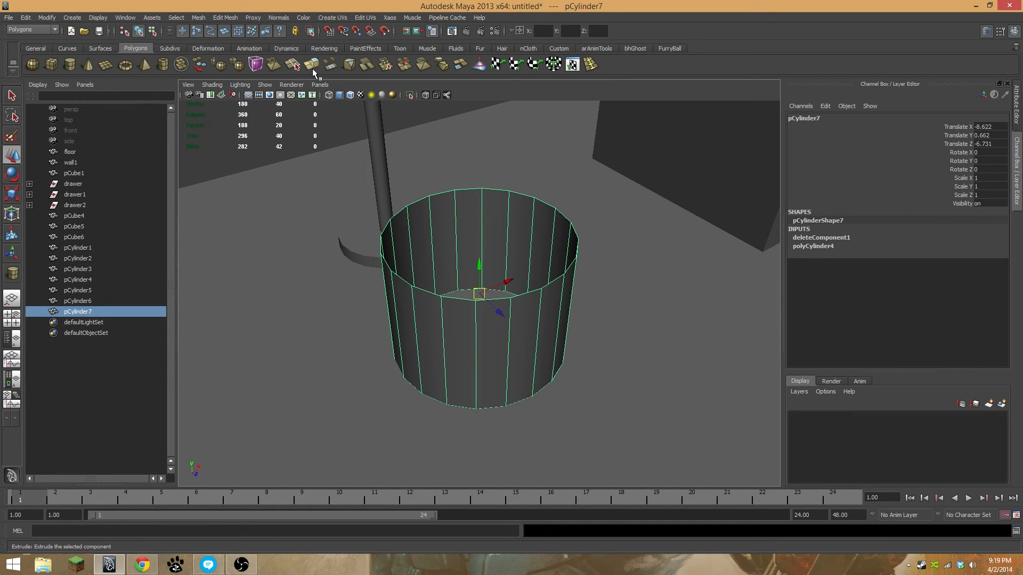
Try to thicken the open cylinder's wall by extruding its faces with a Local Translate Z of about -0.029
click(312, 66)
alt+drag(539, 237, 551, 228)
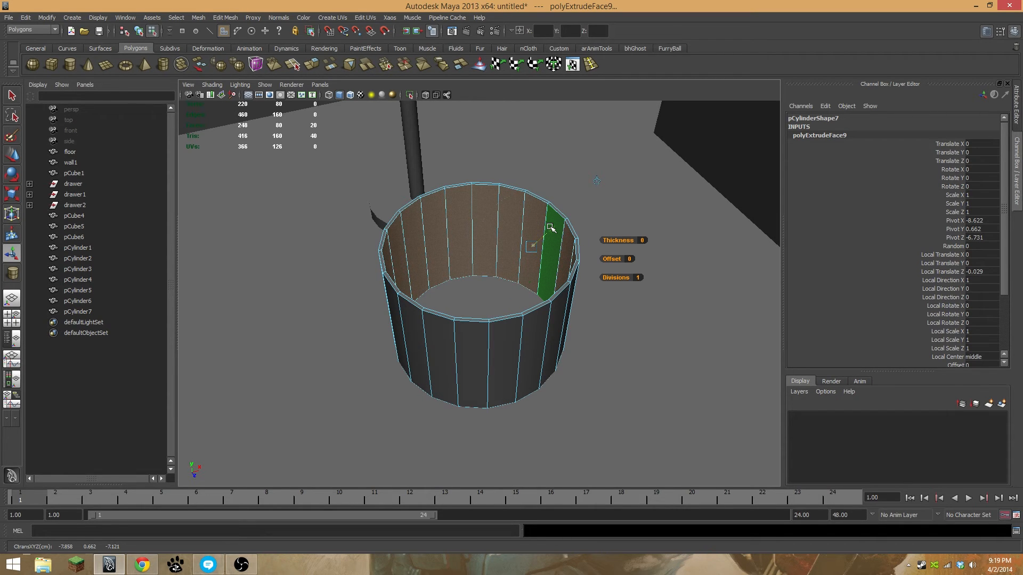
key(ctrl+z)
key(w)
Extrude the top and bottom border edge loops of the open cylinder and scale them inward into narrow rims
click(429, 232)
right_drag(472, 185, 472, 161)
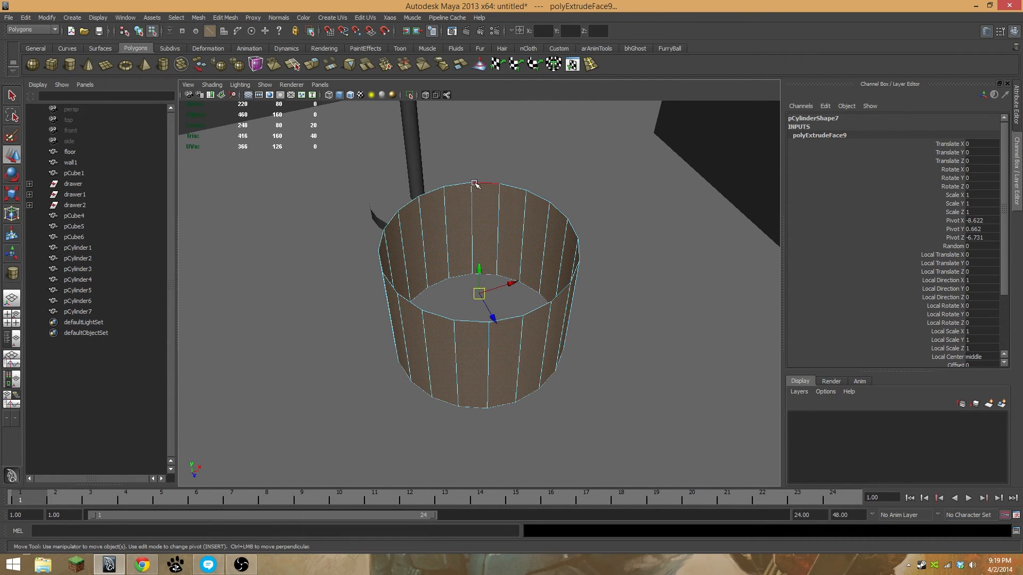
double_click(474, 184)
shift+double_click(479, 409)
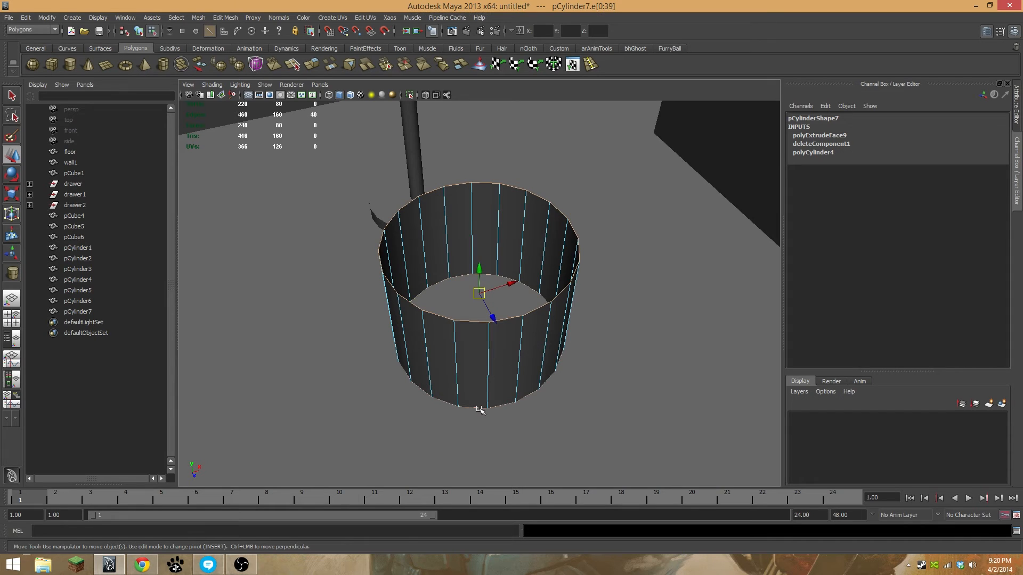
click(313, 68)
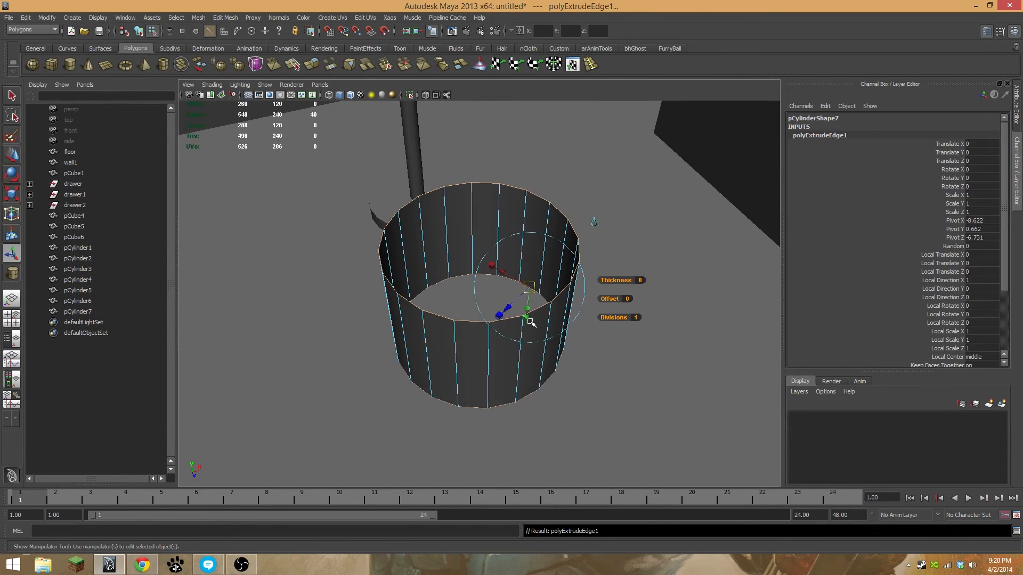
key(r)
drag(481, 326, 481, 324)
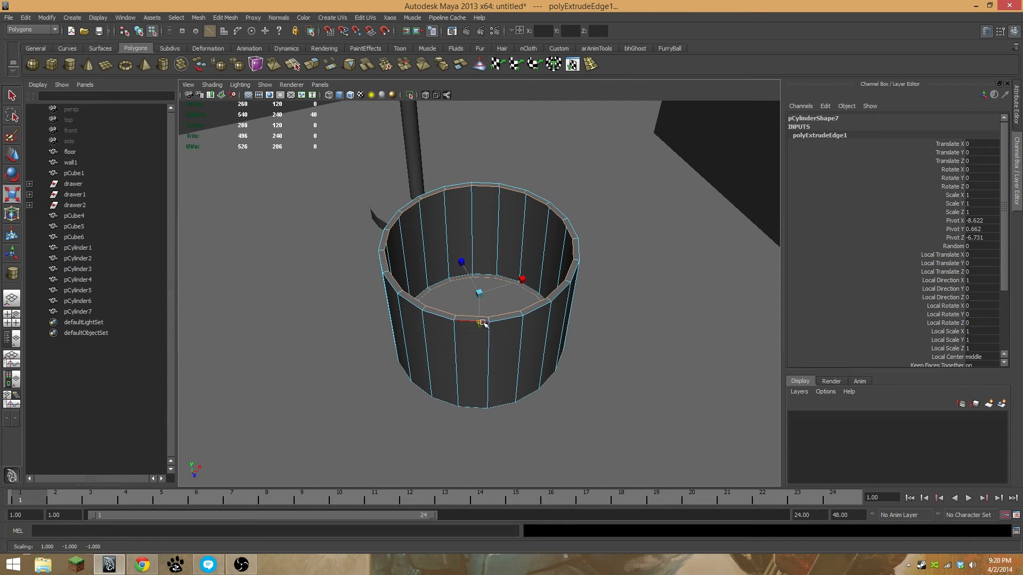
Extrude both inner rim edge loops again and scale them vertically into the cylinder to give the wall an inner lip
key(ctrl+e)
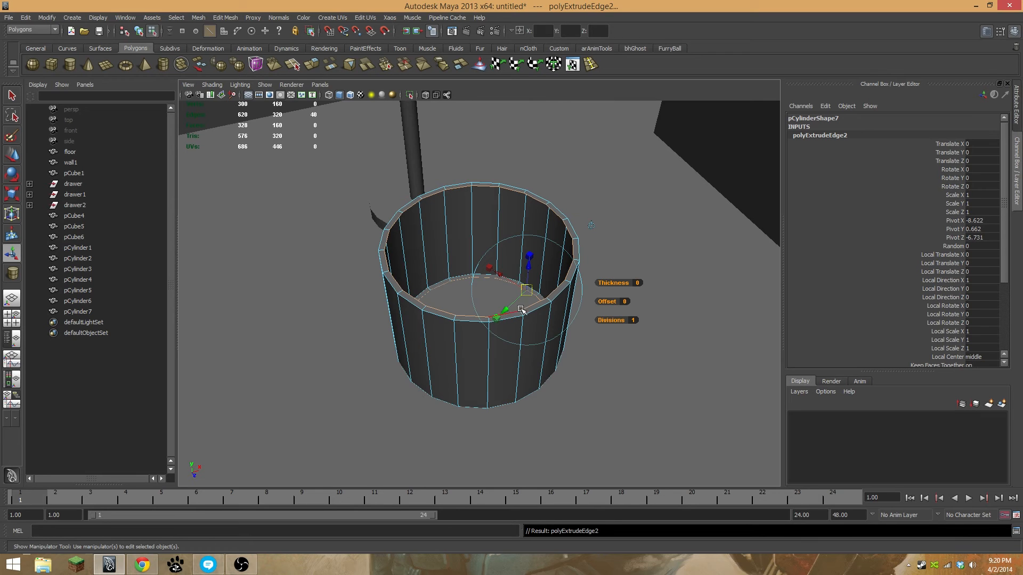
drag(525, 261, 530, 275)
key(r)
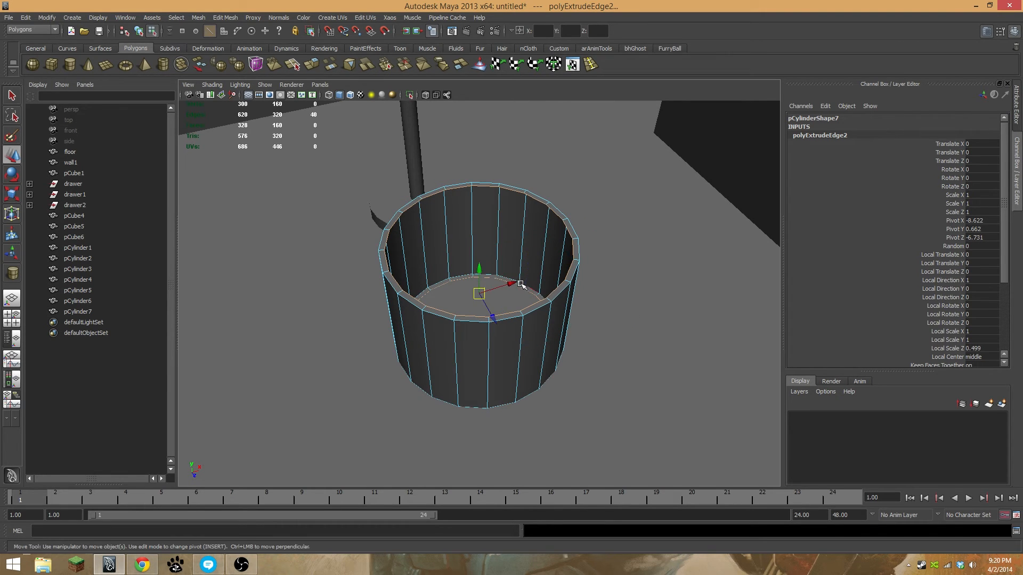
drag(474, 325, 479, 322)
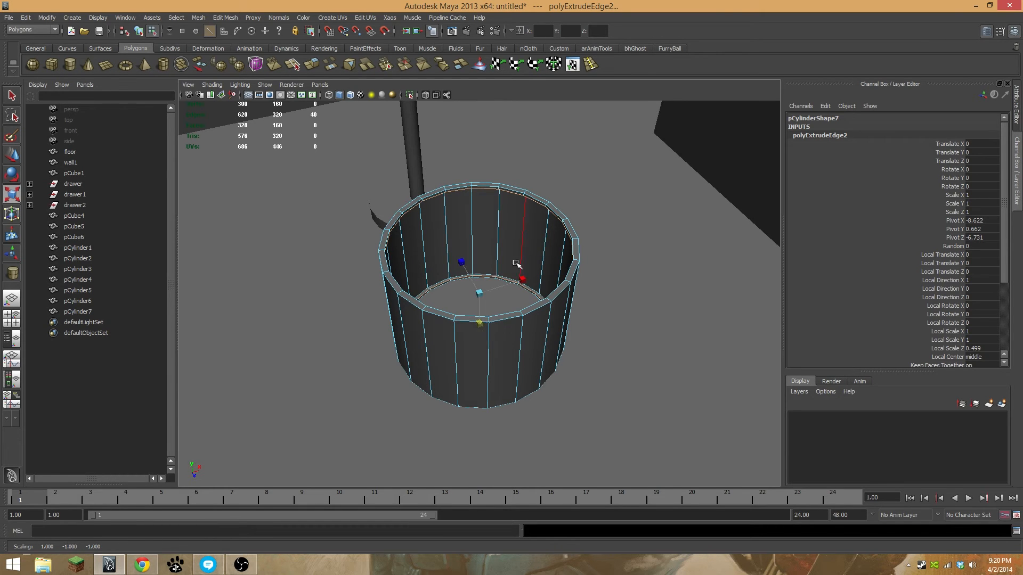
key(w)
right_drag(479, 211, 443, 210)
alt+drag(526, 291, 502, 274)
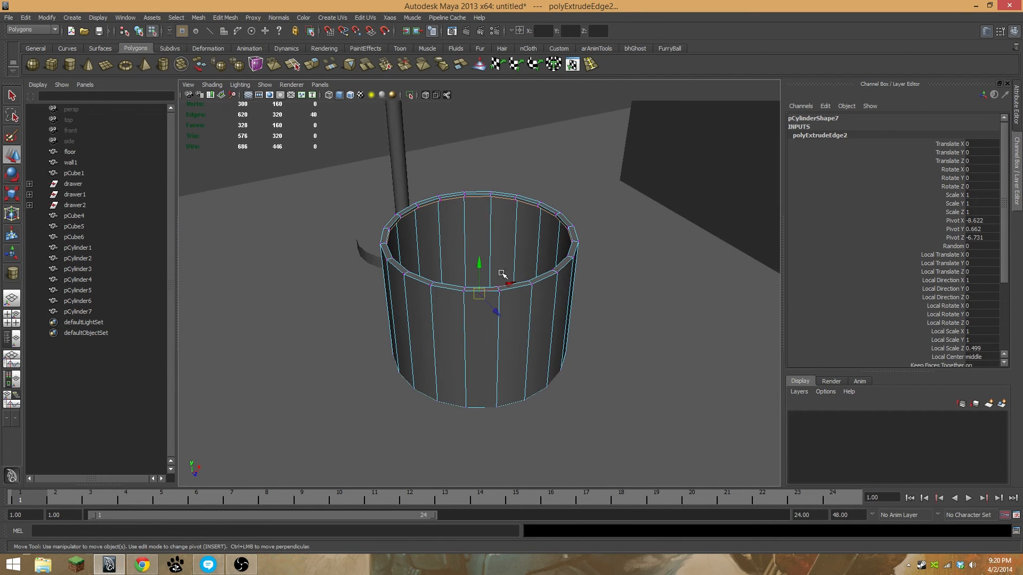
Select the open cylinder as an object and snap it onto the top of the pole as a lampshade
click(531, 285)
right_drag(448, 311, 488, 297)
click(501, 311)
alt+drag(479, 307, 538, 308)
alt+middle_drag(443, 285, 482, 329)
key(v)
drag(521, 337, 449, 151)
key(f)
alt+right_drag(571, 256, 482, 341)
alt+middle_drag(483, 367, 518, 237)
alt+drag(432, 272, 484, 286)
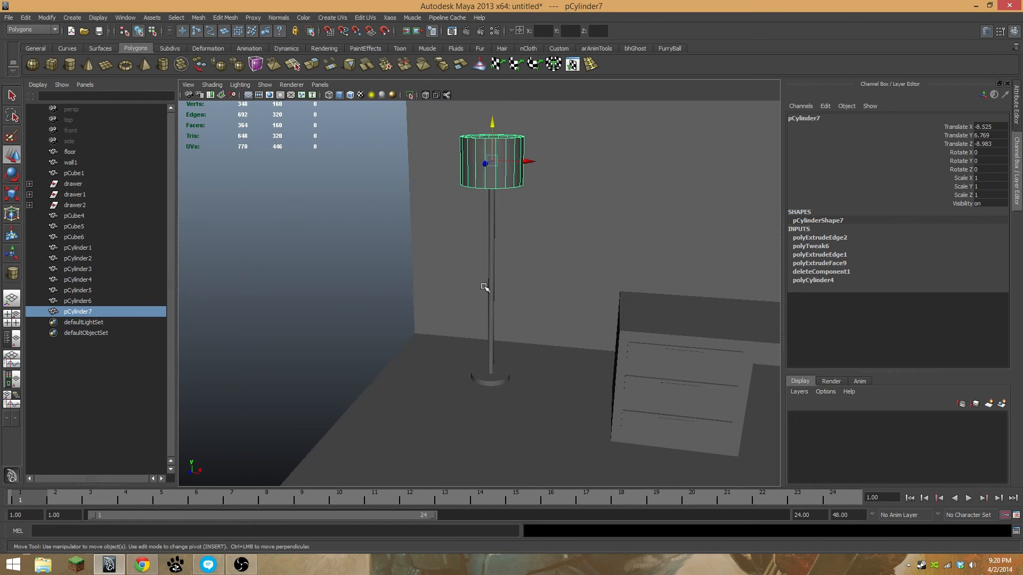
Taper the lampshade by scaling its upper ring of vertices uniformly to about 0.742 and return to object mode
alt+middle_drag(512, 194, 514, 282)
right_drag(522, 235, 506, 234)
drag(581, 203, 562, 213)
drag(425, 251, 425, 251)
key(r)
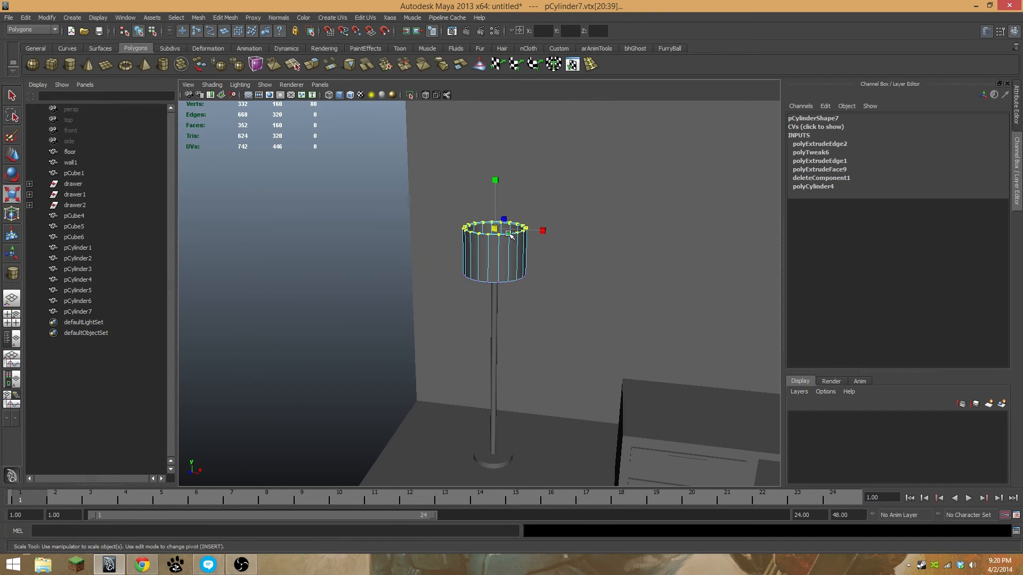
drag(496, 228, 486, 230)
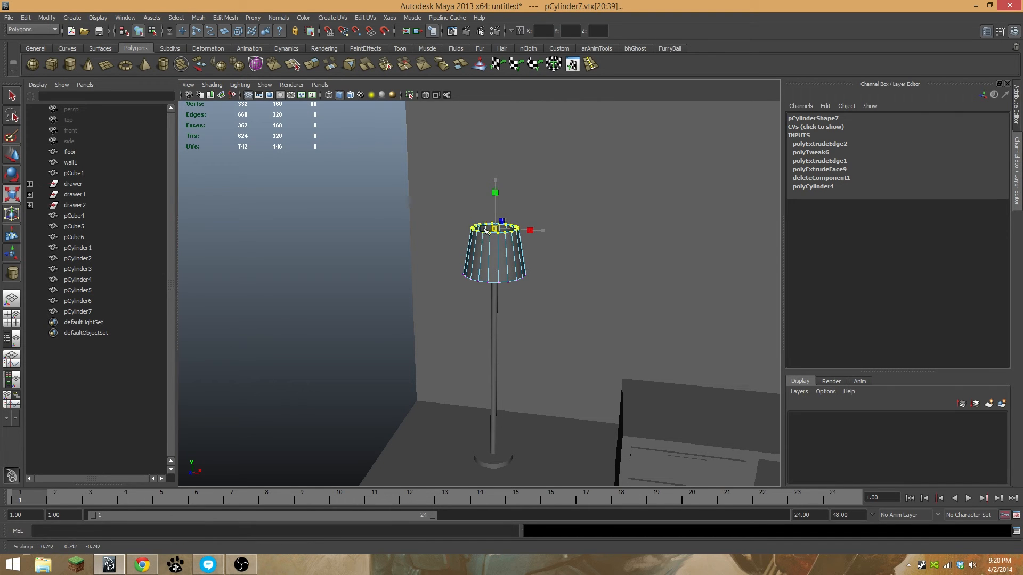
key(F8)
click(475, 339)
Examine the floor lamp, desk and office chair together from several angles and distances
alt+drag(475, 338, 434, 348)
alt+middle_drag(605, 357, 474, 310)
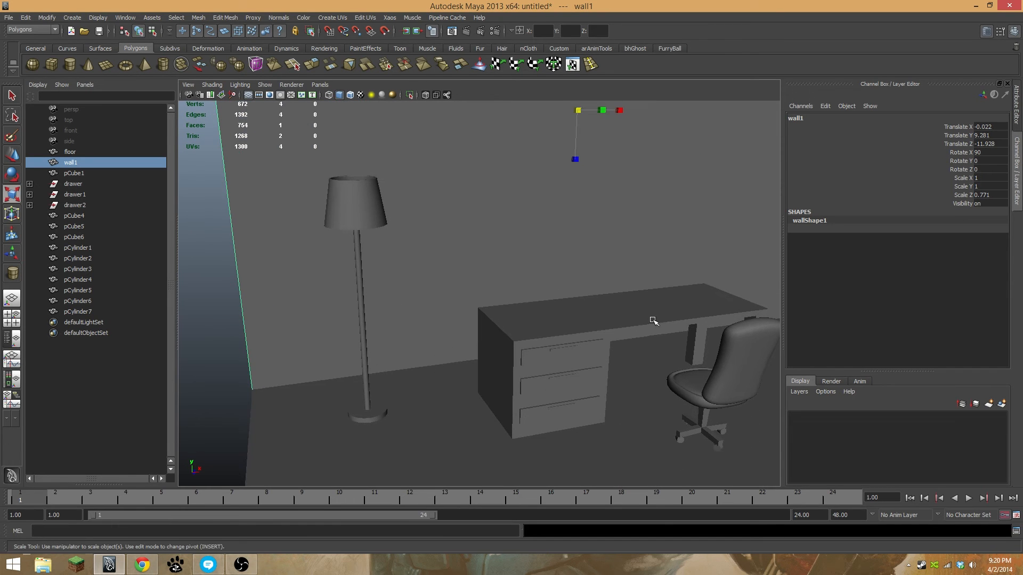
alt+right_drag(650, 320, 516, 310)
alt+drag(516, 310, 437, 347)
alt+middle_drag(437, 347, 480, 382)
scroll(610, 384, up, 8)
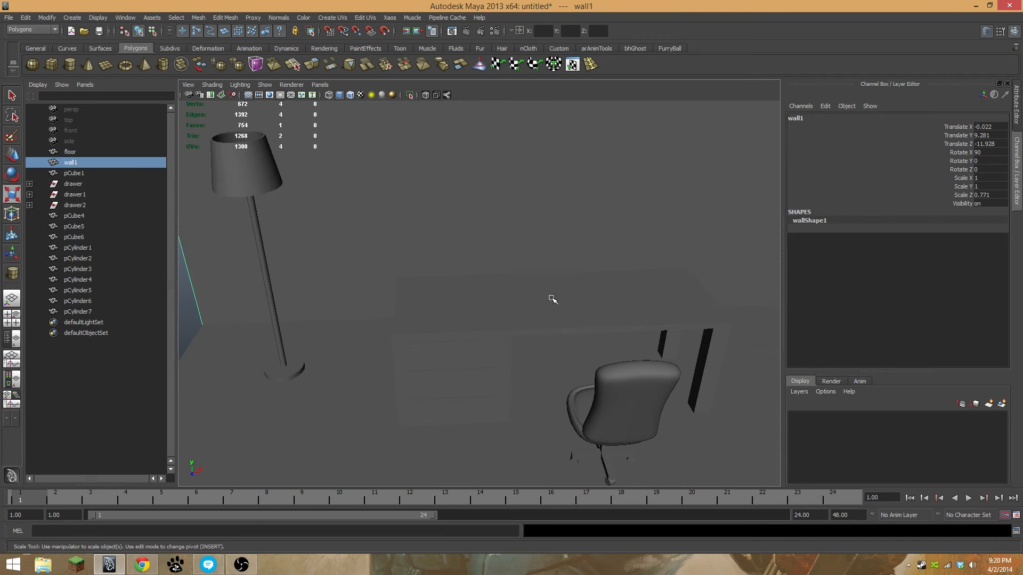
alt+middle_drag(505, 307, 532, 357)
alt+right_drag(606, 324, 452, 311)
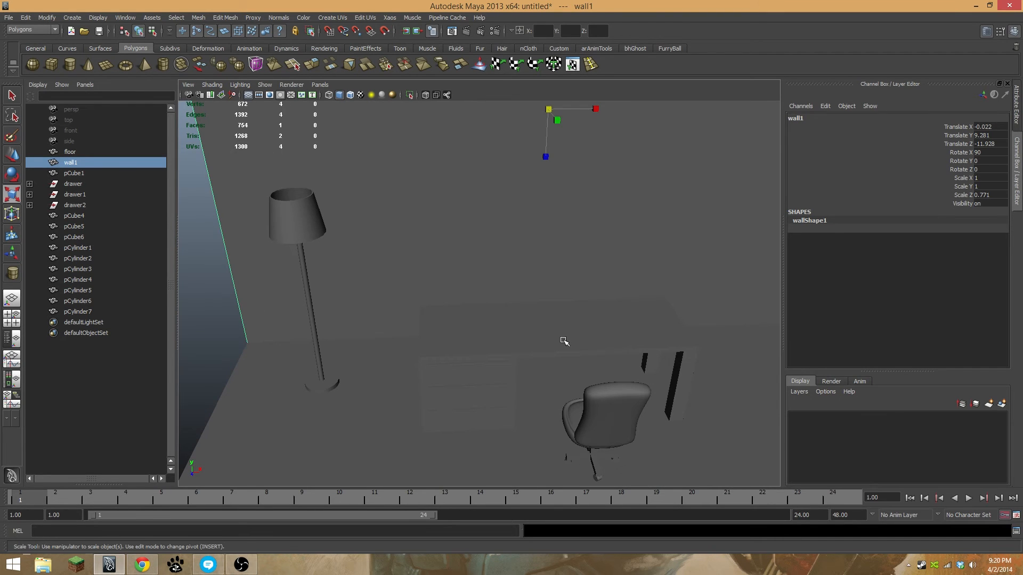
key(w)
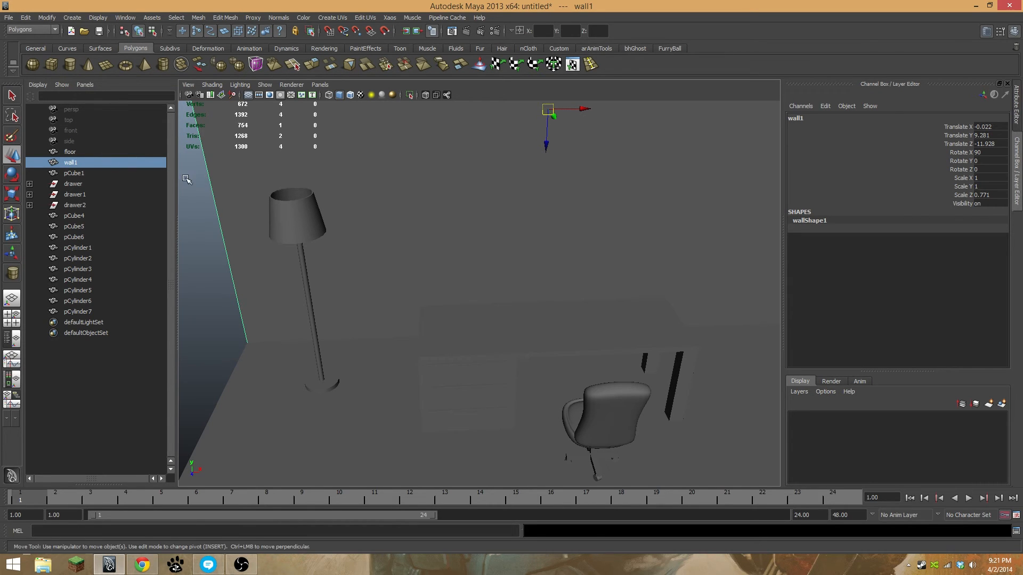
Create a thin rectangular polygon box on the floor in front of the chair and flatten it to a Scale Y of 0.844
click(51, 65)
alt+right_drag(536, 300, 461, 413)
drag(418, 419, 477, 425)
key(f)
alt+drag(548, 381, 331, 292)
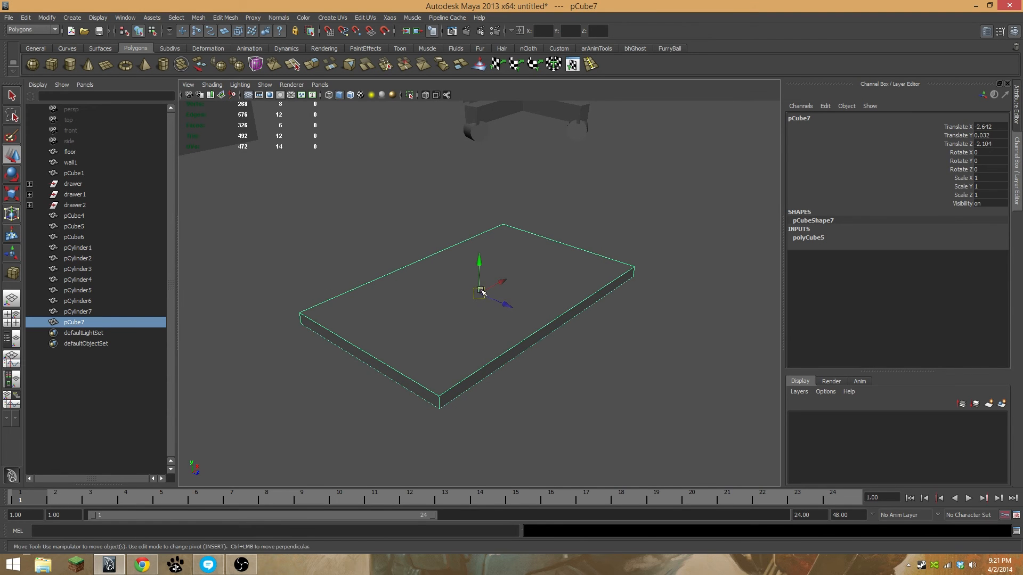
key(r)
drag(480, 253, 482, 257)
scroll(485, 266, down, 5)
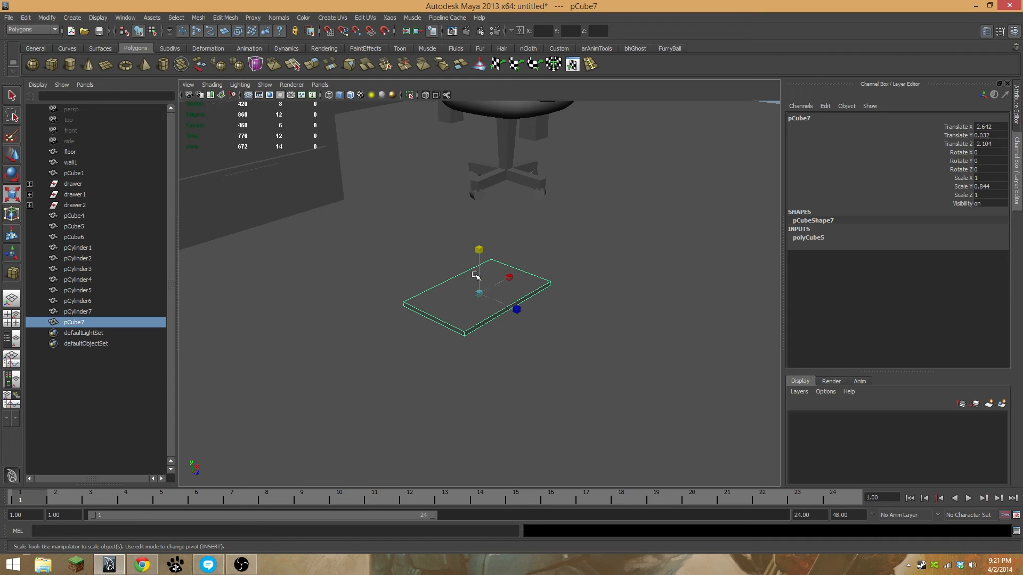
Move the thin box onto the desktop at about X -0.719, Y 3.111, Z -7.005
alt+drag(571, 299, 454, 192)
key(w)
key(f)
scroll(514, 272, down, 5)
alt+drag(514, 271, 481, 259)
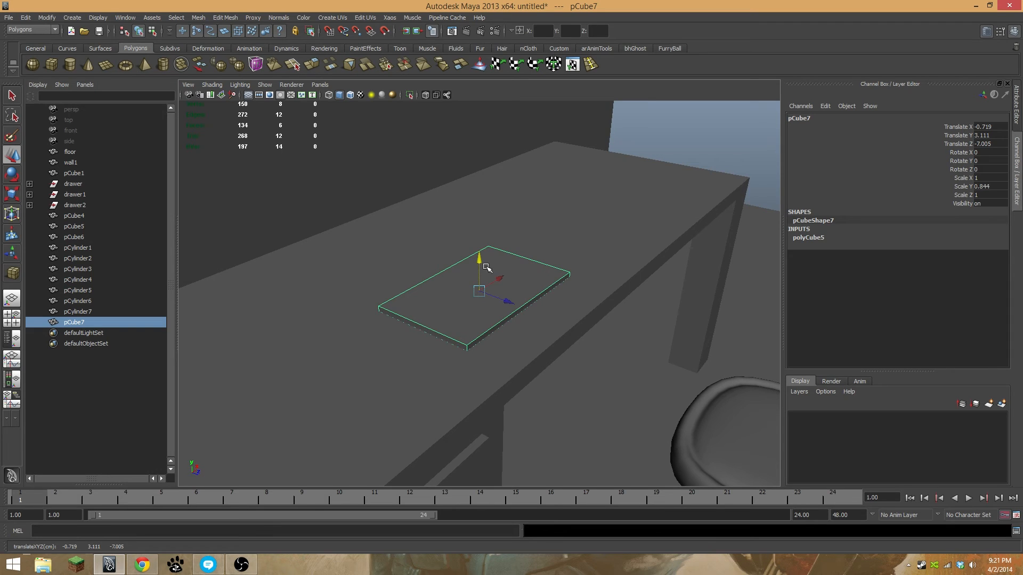
alt+right_drag(417, 338, 608, 347)
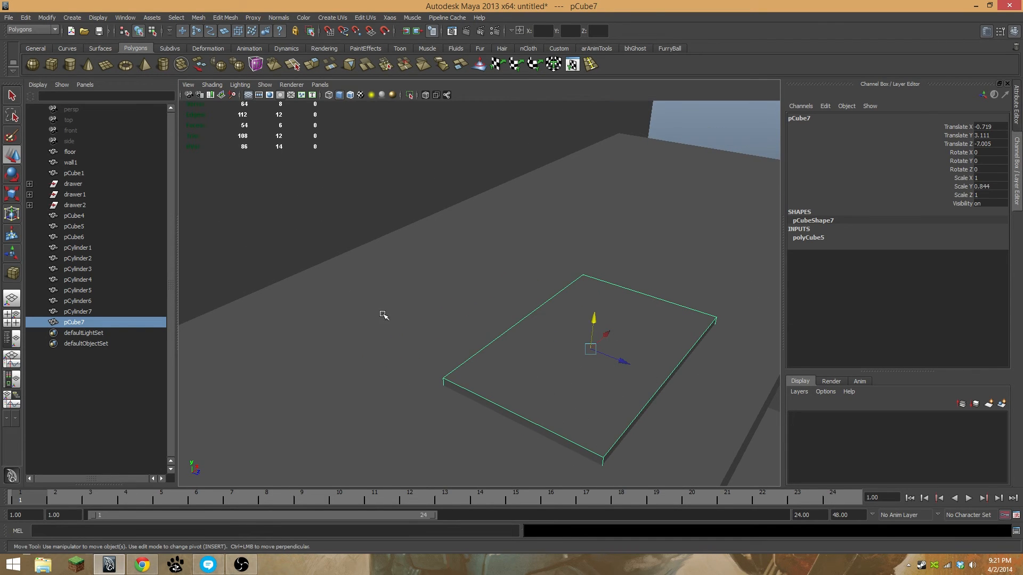
Create a long, thin polygon cylinder on the floor in front of the drawers and set its Rotate Z to 90
click(72, 66)
alt+right_drag(622, 377, 399, 370)
alt+drag(400, 371, 518, 346)
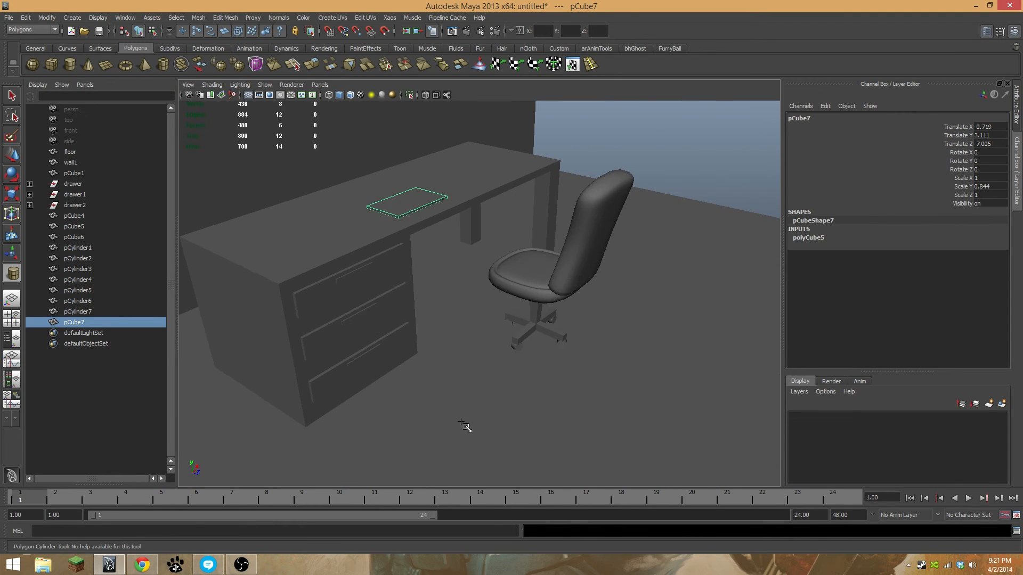
click(448, 426)
drag(447, 426, 948, 268)
key(e)
double_click(977, 170)
text(90)
key(Return)
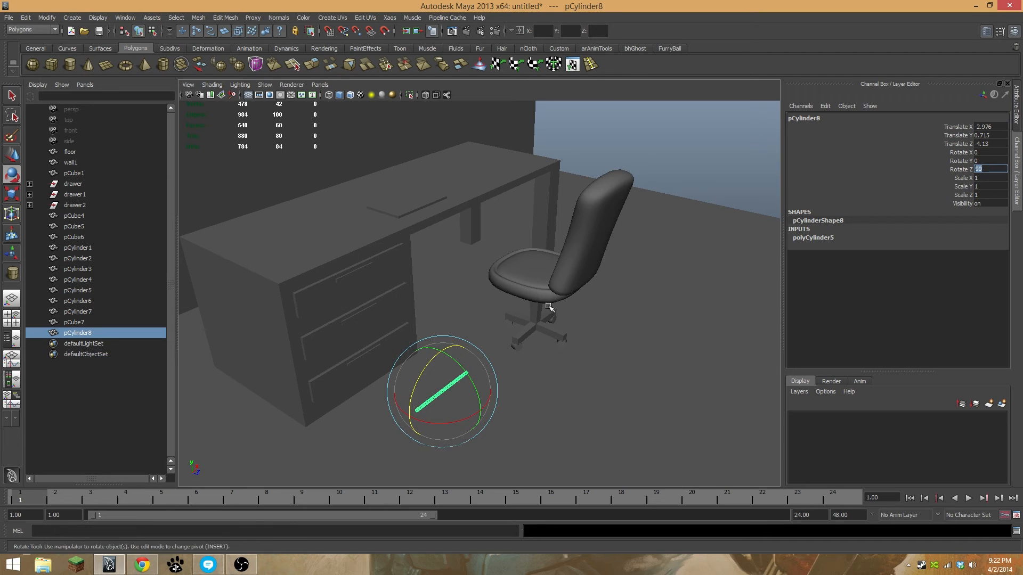
Move the thin cylinder onto the desktop along the thin box's back edge, about X -0.693, Y 3.138, Z -7.483, with Scale Y 1.055
key(w)
drag(443, 392, 363, 195)
key(f)
alt+drag(423, 256, 521, 374)
key(r)
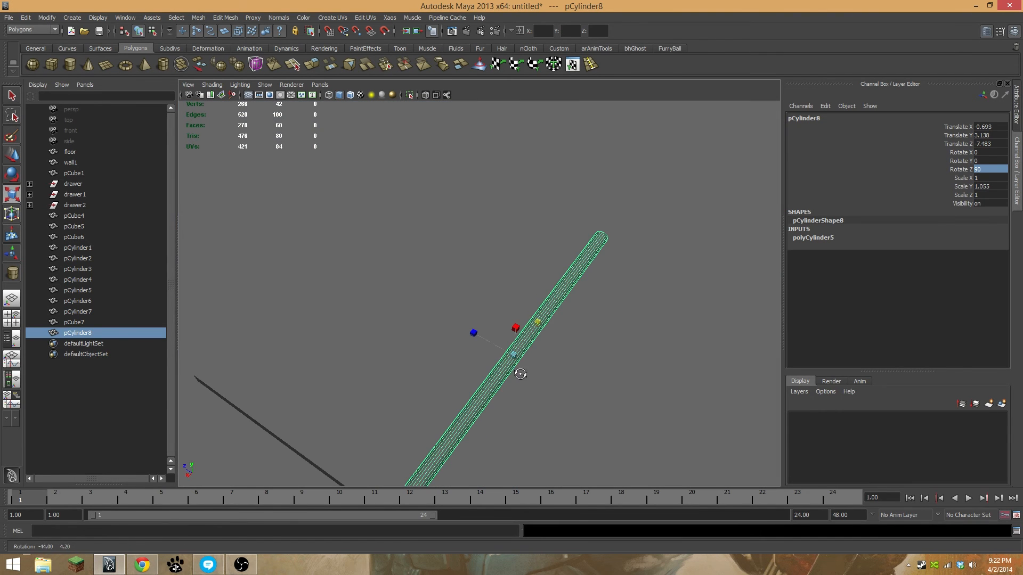
Turn on Wireframe on Shaded in the viewport to check how the cylinder sits against the thin box
click(214, 85)
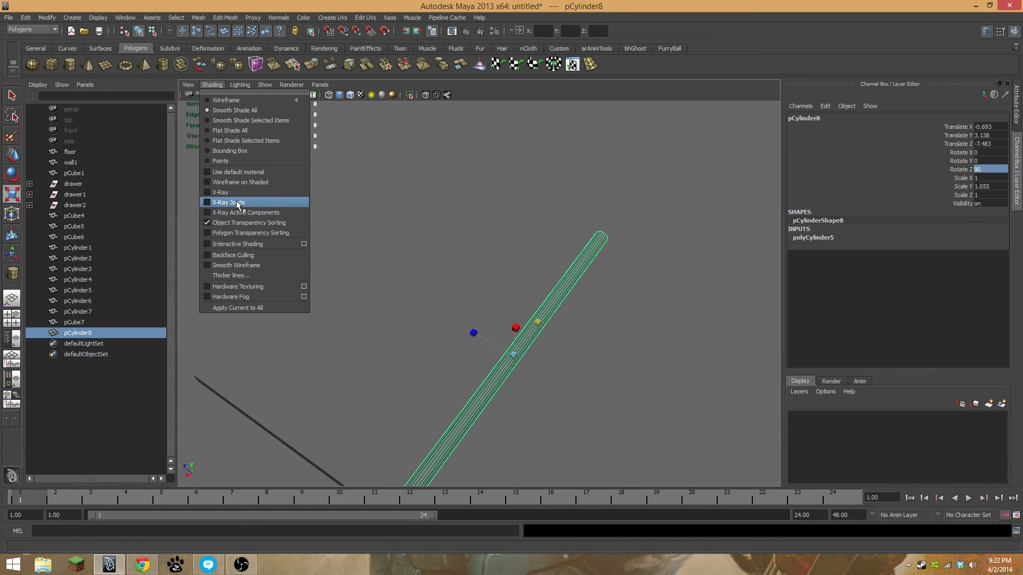
click(242, 182)
mouse_move(532, 319)
alt+mouse_down()
mouse_move(502, 303)
mouse_move(554, 299)
mouse_move(616, 314)
alt+mouse_up()
scroll(581, 360, up, 5)
alt+drag(582, 361, 475, 327)
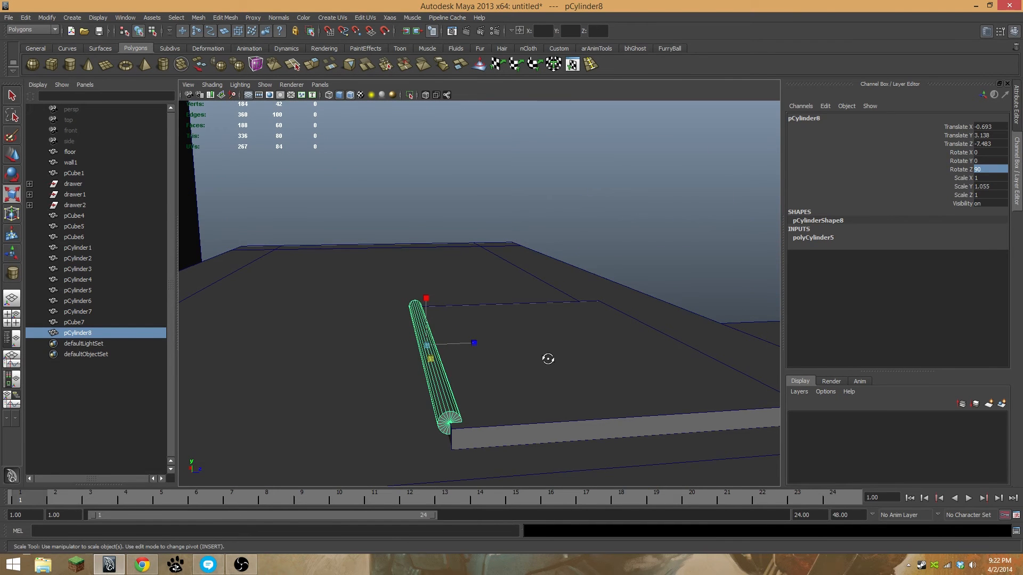
alt+drag(548, 359, 438, 343)
alt+drag(641, 389, 551, 394)
Duplicate the thin box on the desktop and snap the copy's pivot to its rear corner beside the cylinder
click(542, 399)
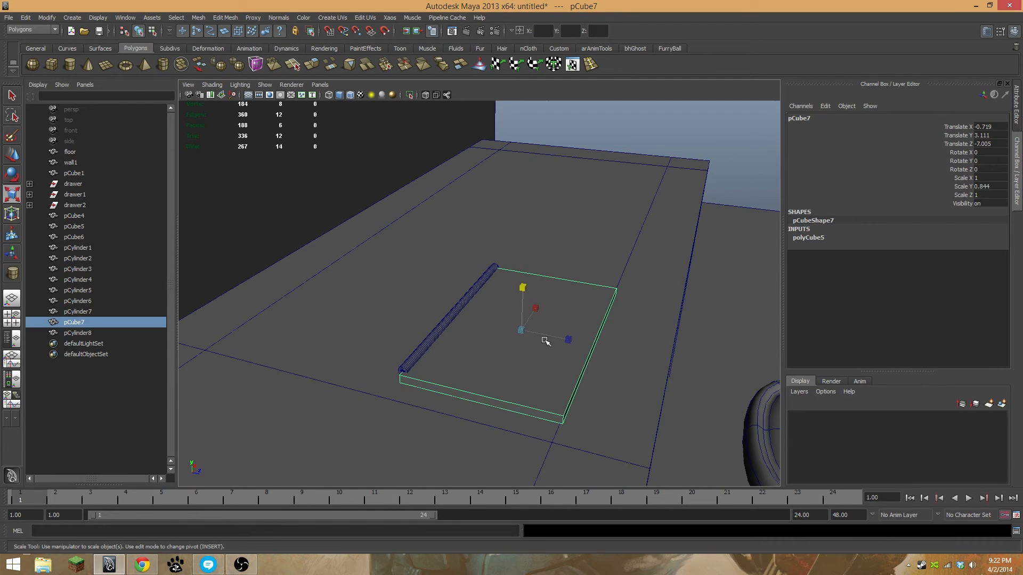
key(ctrl+d)
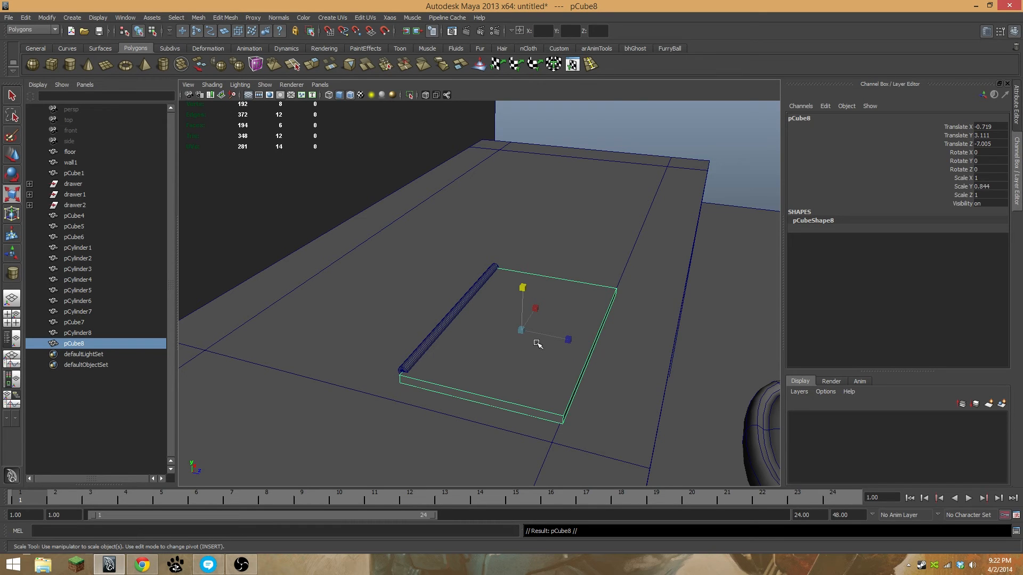
key(Insert)
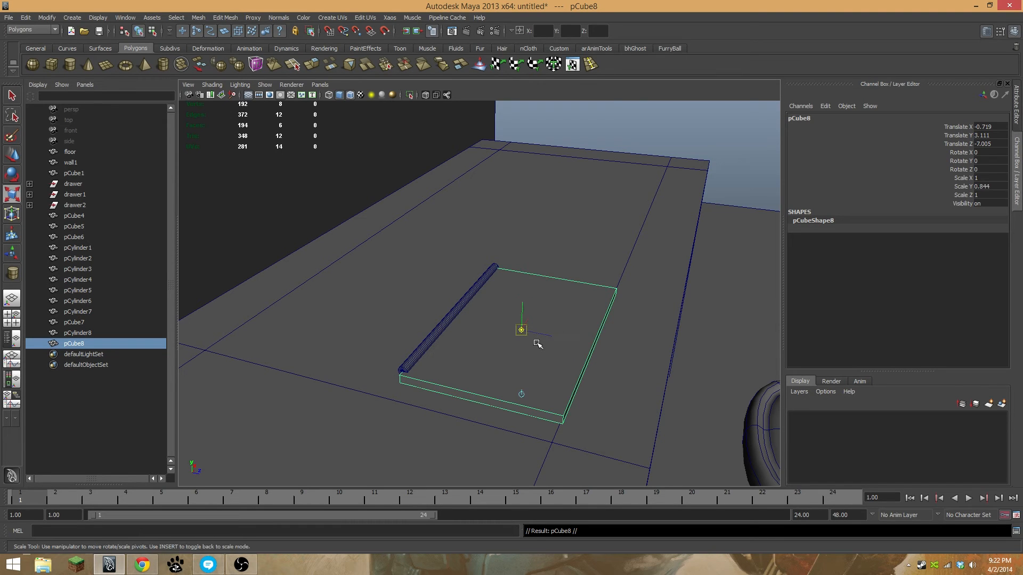
key(v)
drag(521, 331, 401, 375)
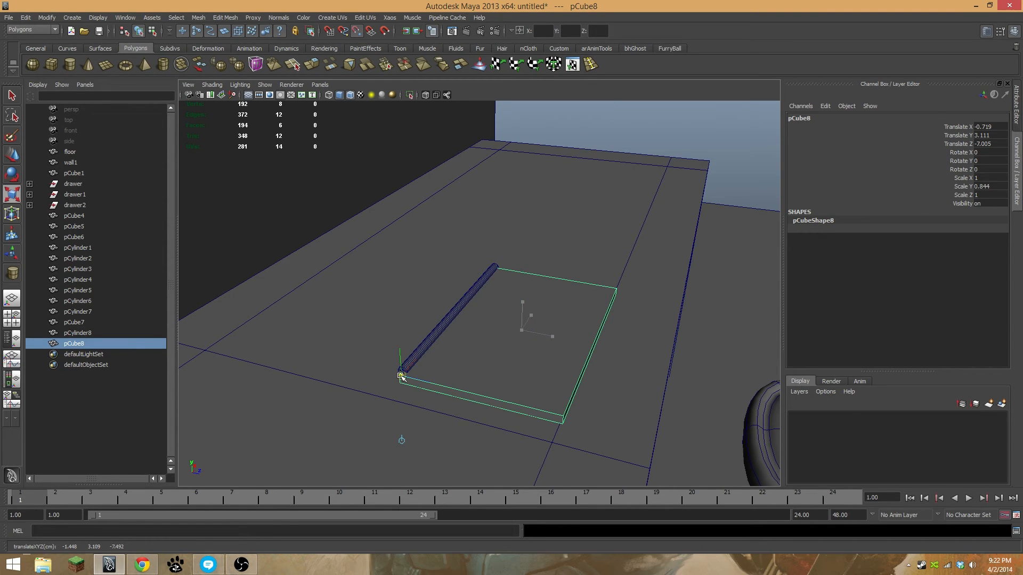
Rotate the duplicated box upright about its rear edge to a Rotate X of about -107.753, forming the laptop lid
key(e)
drag(443, 370, 367, 345)
alt+middle_drag(506, 318, 516, 315)
alt+drag(516, 315, 419, 353)
alt+middle_drag(418, 353, 474, 305)
scroll(455, 329, up, 2)
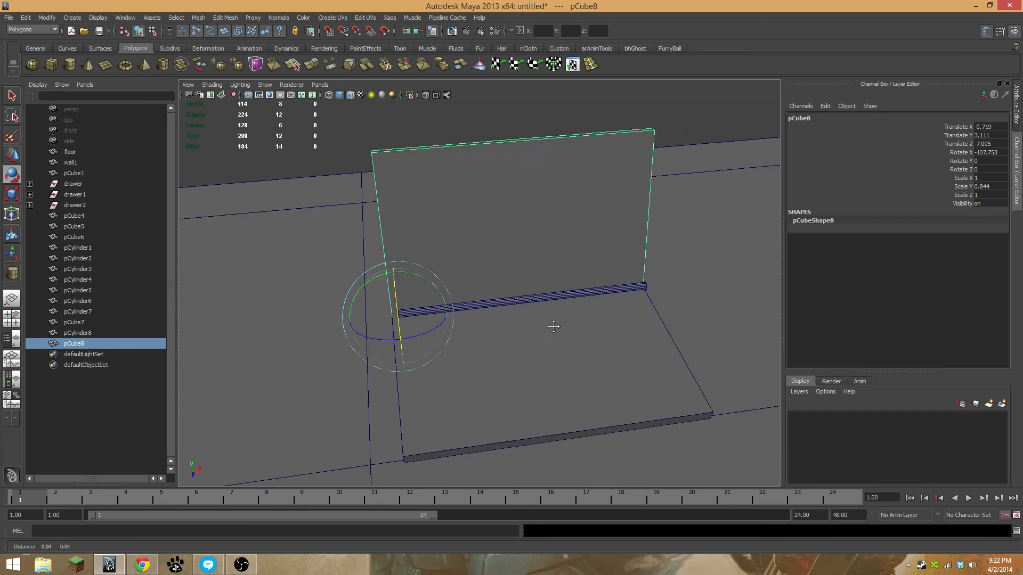
alt+middle_drag(548, 347, 551, 307)
Bevel all edges of the upright laptop lid
right_click(495, 342)
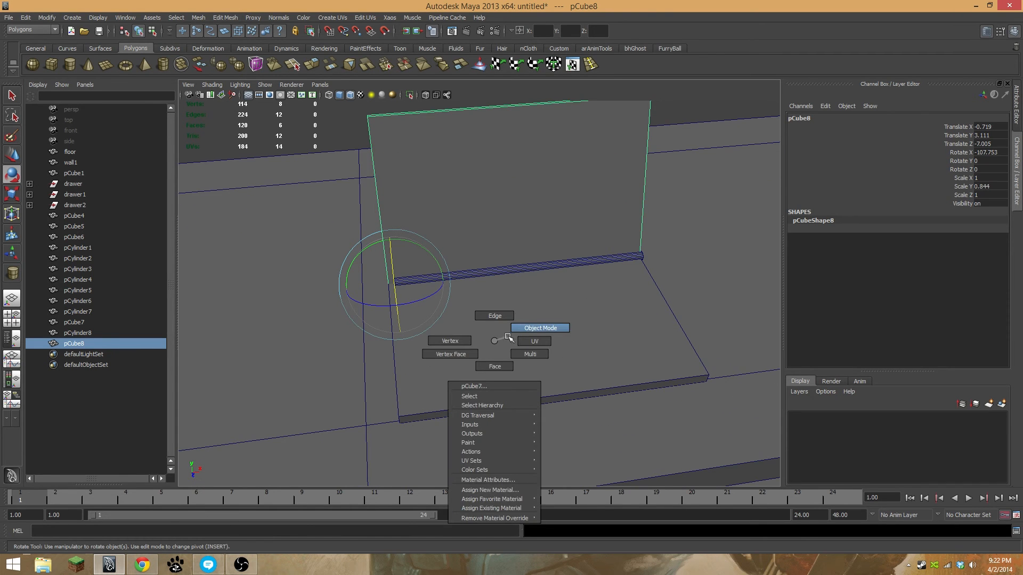
click(456, 354)
alt+drag(457, 354, 532, 320)
click(482, 235)
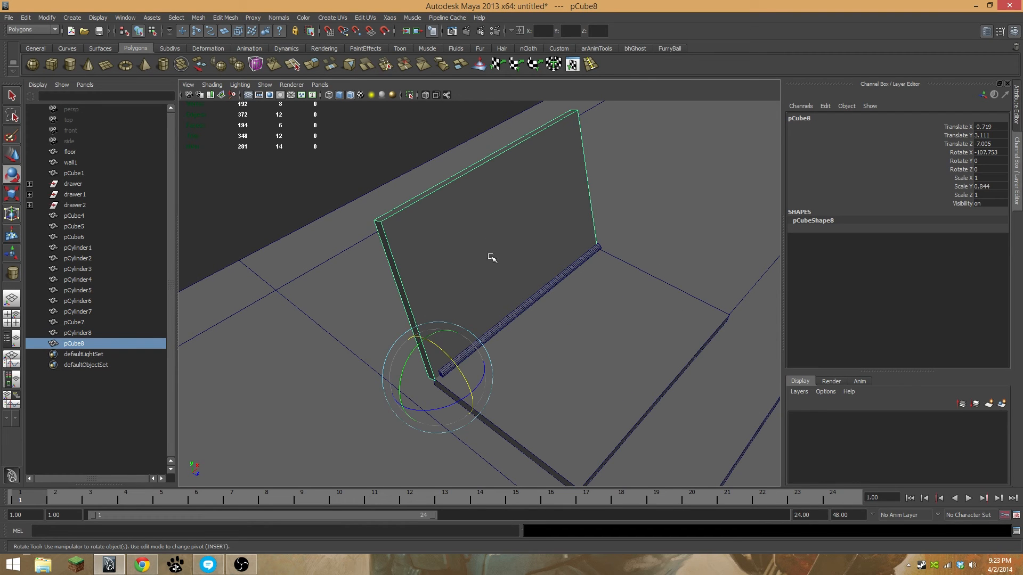
click(225, 18)
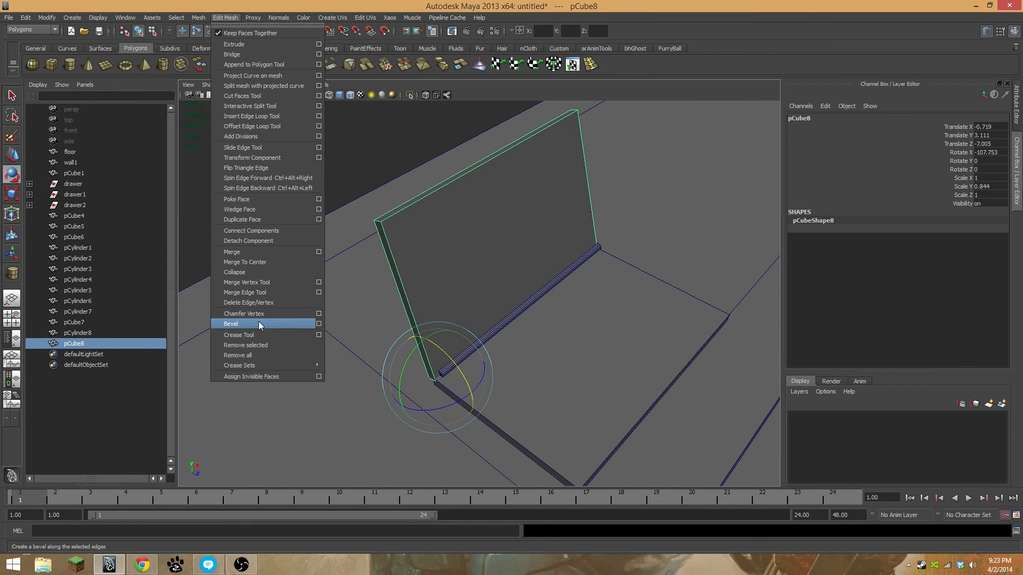
click(259, 323)
alt+drag(338, 298, 406, 290)
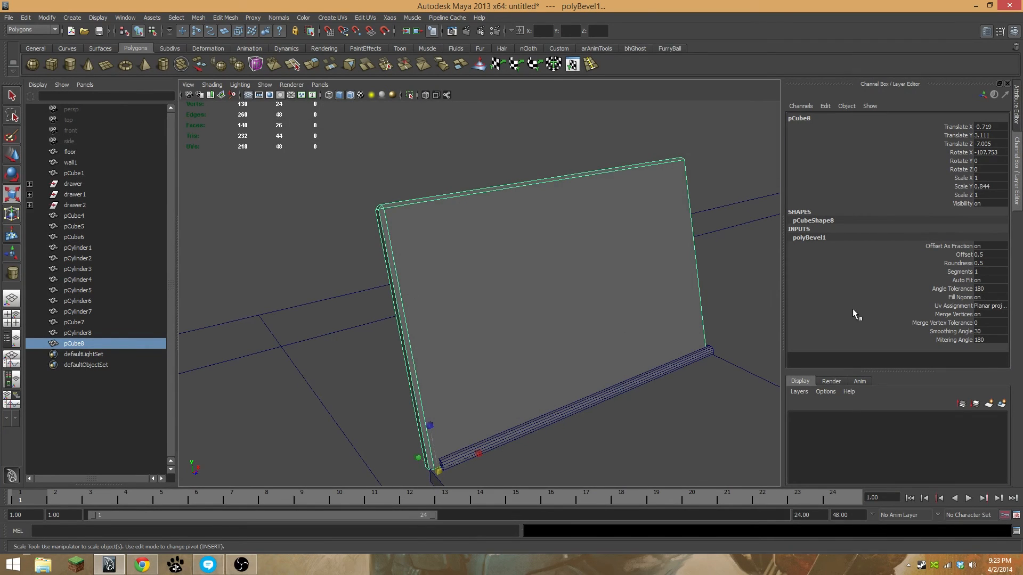
Reduce the lid's bevel Offset to 0.248
click(1017, 120)
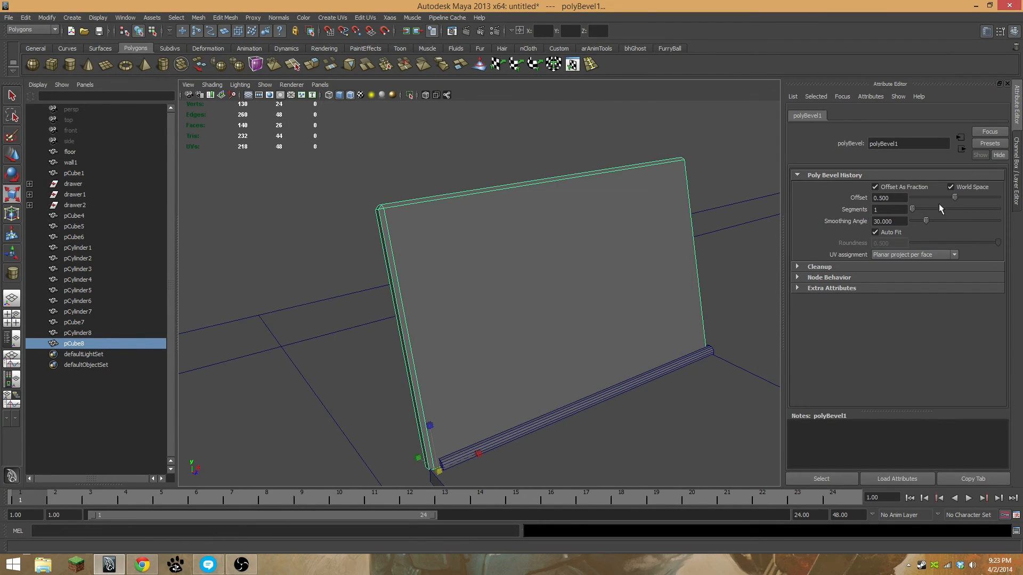
drag(954, 197, 935, 197)
scroll(642, 338, up, 3)
alt+middle_drag(480, 266, 599, 382)
alt+drag(598, 382, 957, 294)
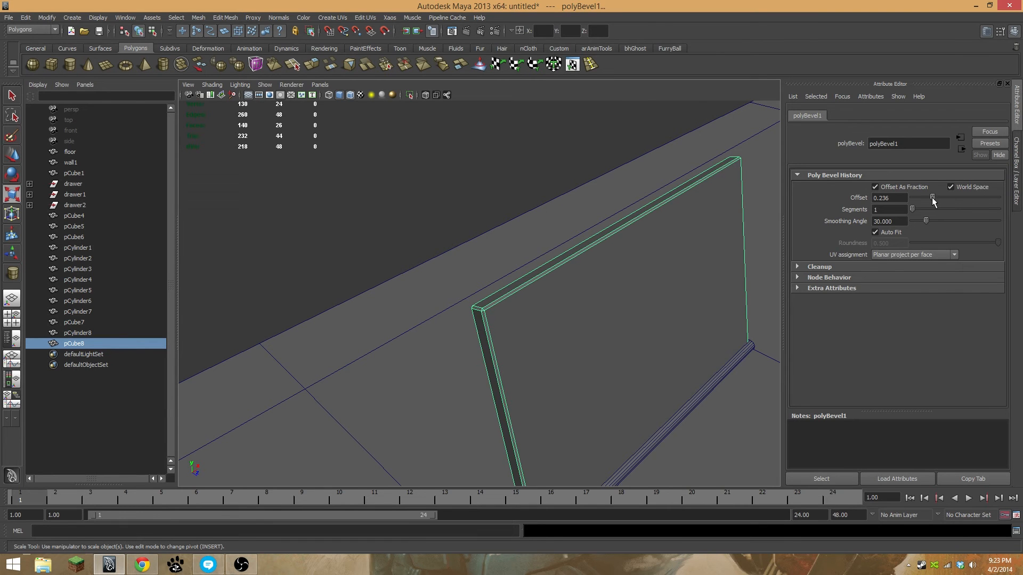
alt+drag(683, 386, 542, 174)
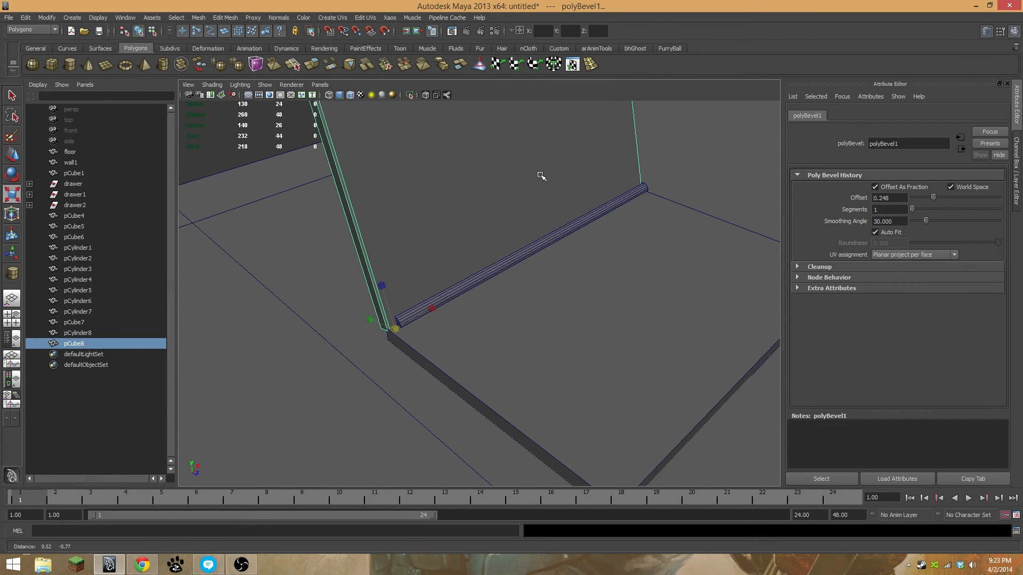
Bevel the laptop base and set its bevel Offset to .248, matching the lid
click(469, 390)
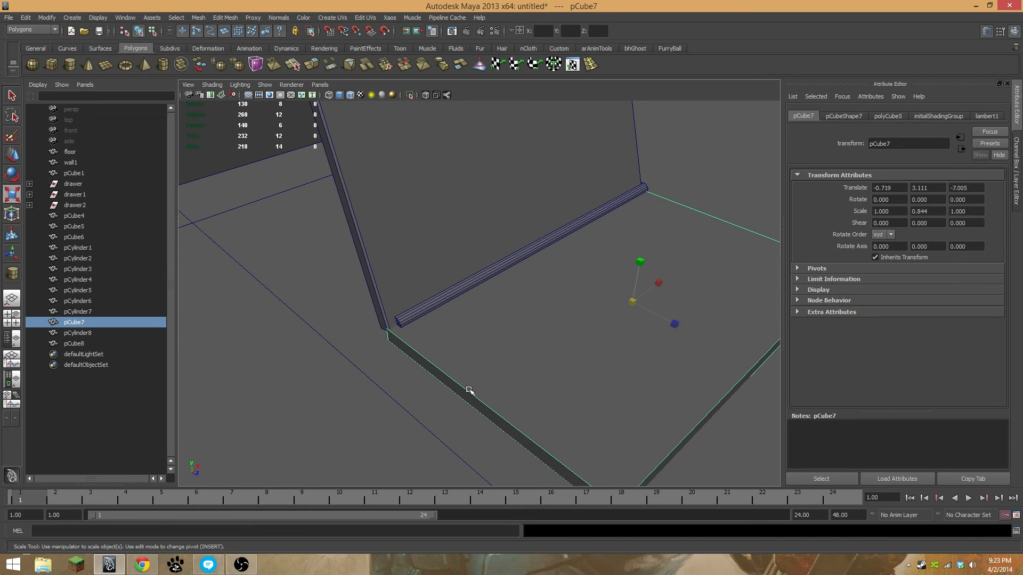
key(g)
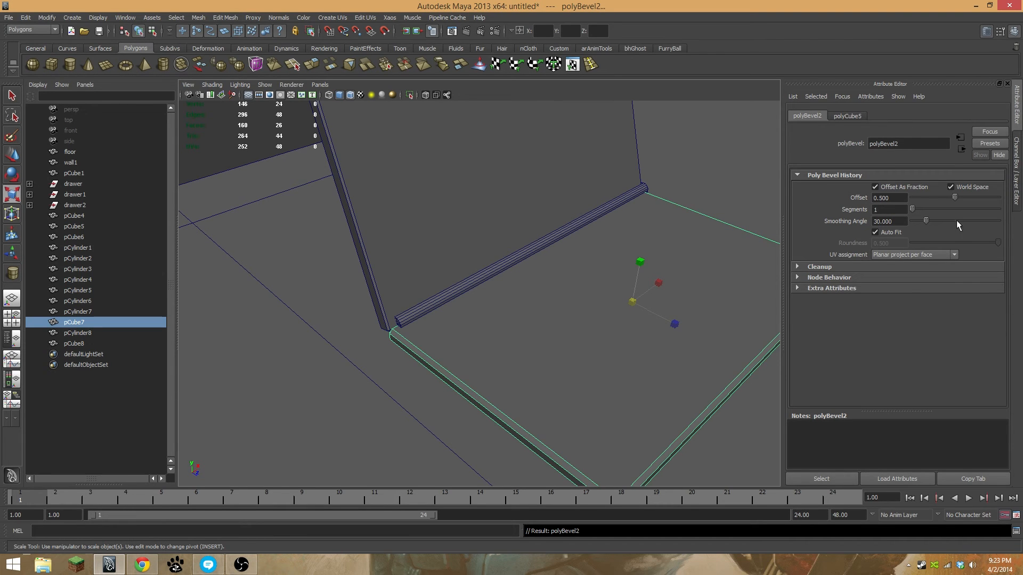
click(426, 207)
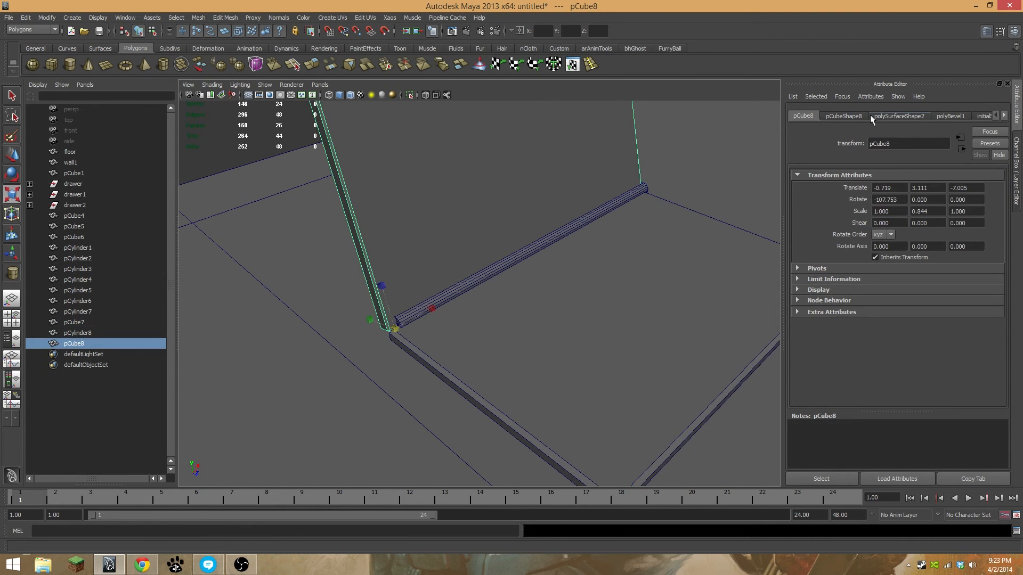
click(944, 115)
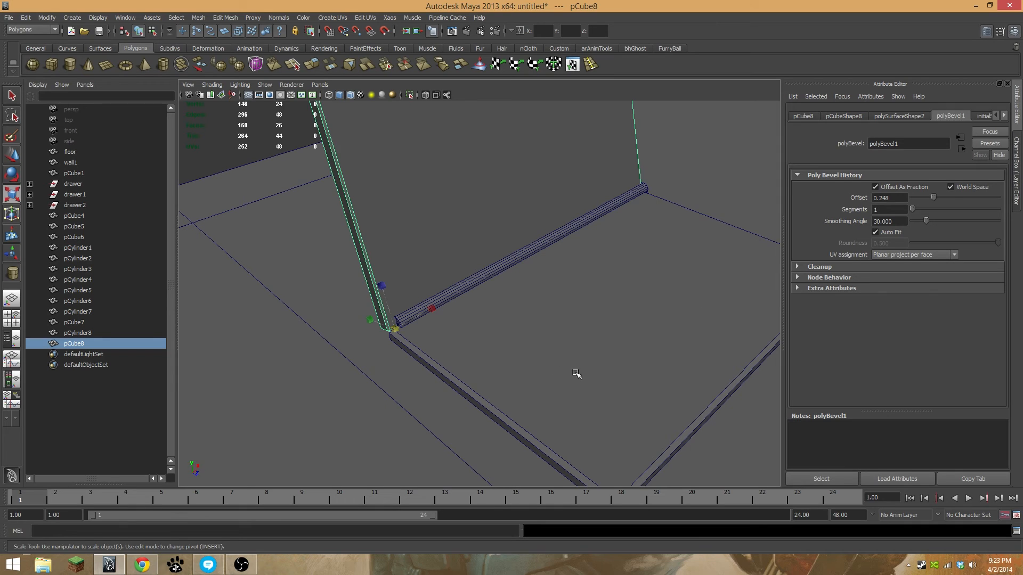
click(483, 376)
click(883, 198)
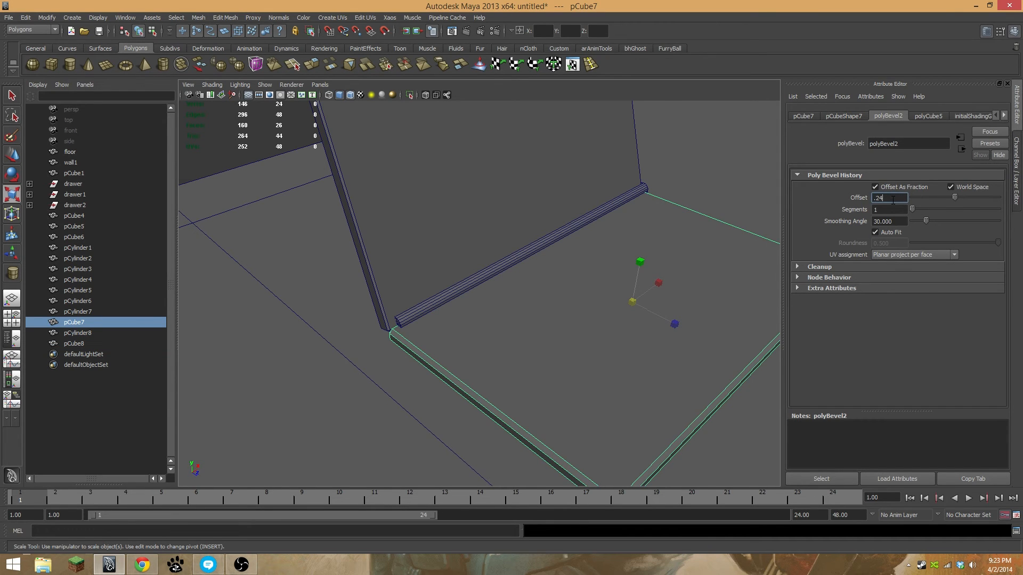
text(.248)
key(Return)
Shift the hinge cylinder sideways between lid and base to about X -0.713
alt+drag(615, 277, 534, 274)
click(568, 273)
key(w)
middle_drag(455, 286, 463, 288)
key(r)
key(w)
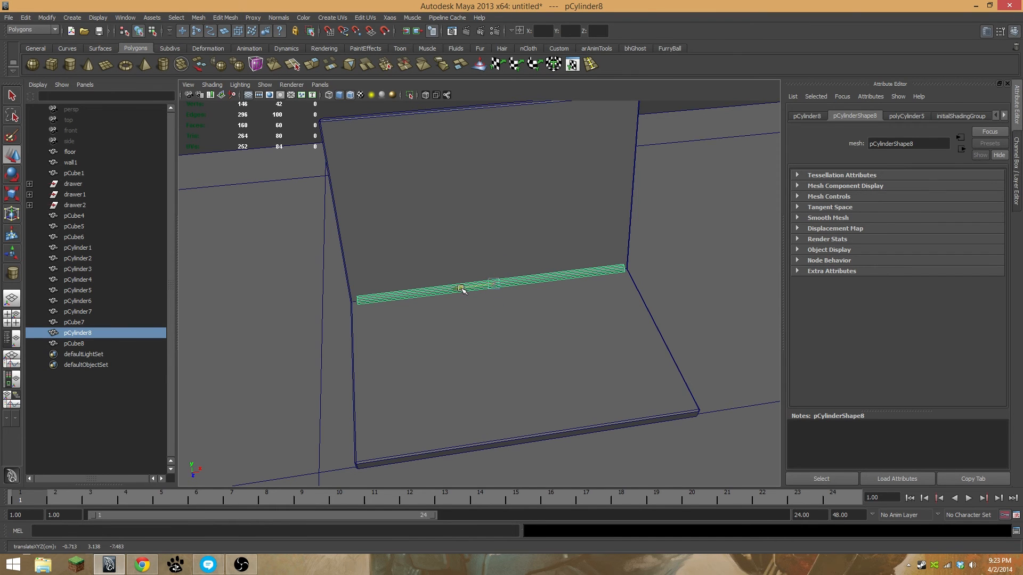
Extrude the large inner face of the laptop lid
alt+drag(364, 323, 416, 368)
click(452, 313)
alt+right_drag(415, 367, 471, 327)
alt+right_drag(333, 321, 361, 323)
alt+middle_drag(522, 344, 520, 291)
alt+right_drag(575, 290, 501, 288)
alt+drag(418, 261, 468, 276)
right_drag(433, 254, 431, 277)
click(441, 244)
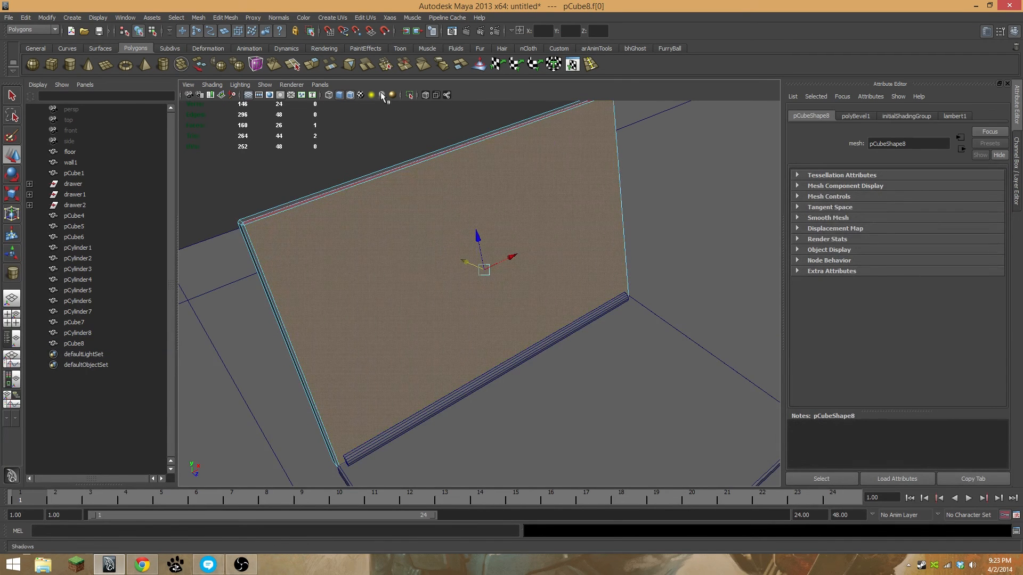
click(310, 68)
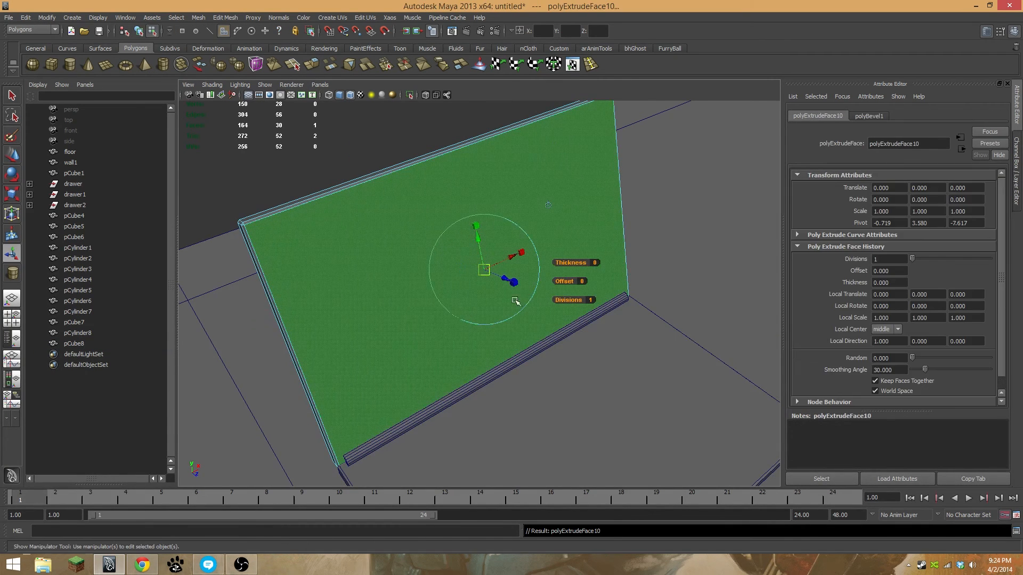
Inset the lid's extruded face to a Local Scale of about 0.967, 0.883, 0.967 to leave a screen border
alt+drag(540, 211, 551, 206)
alt+drag(476, 261, 493, 230)
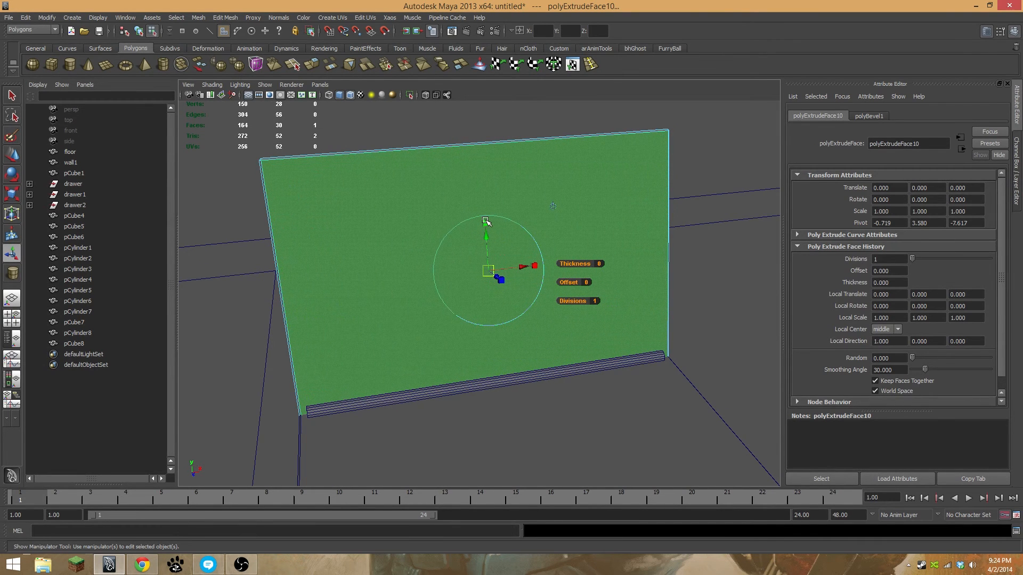
click(486, 221)
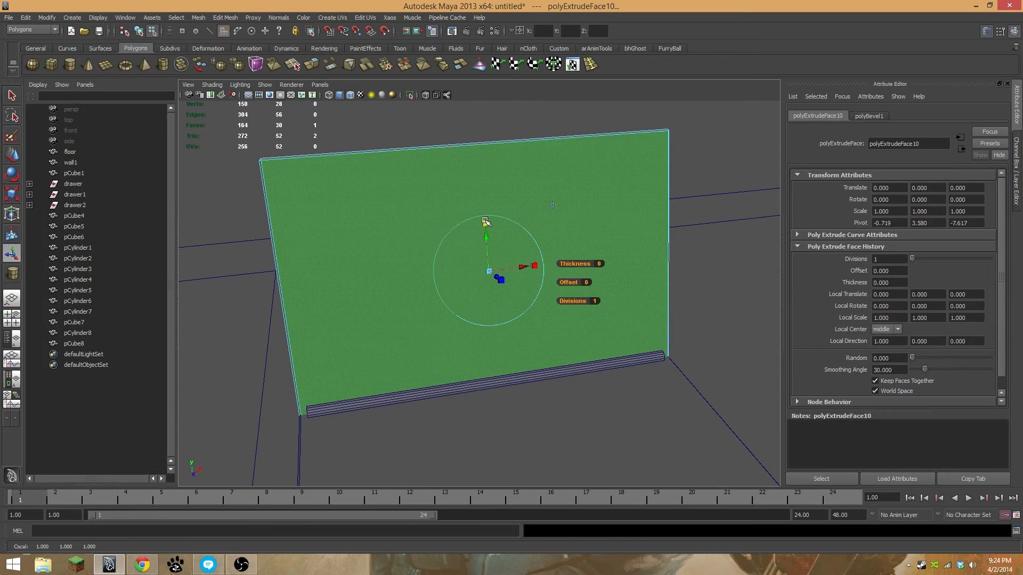
drag(490, 273, 488, 273)
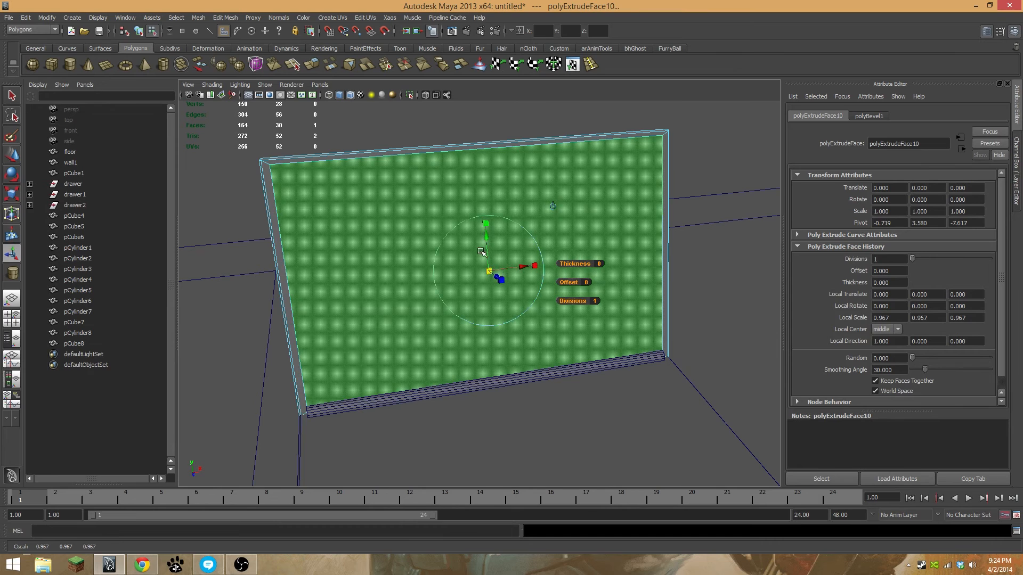
drag(486, 224, 488, 225)
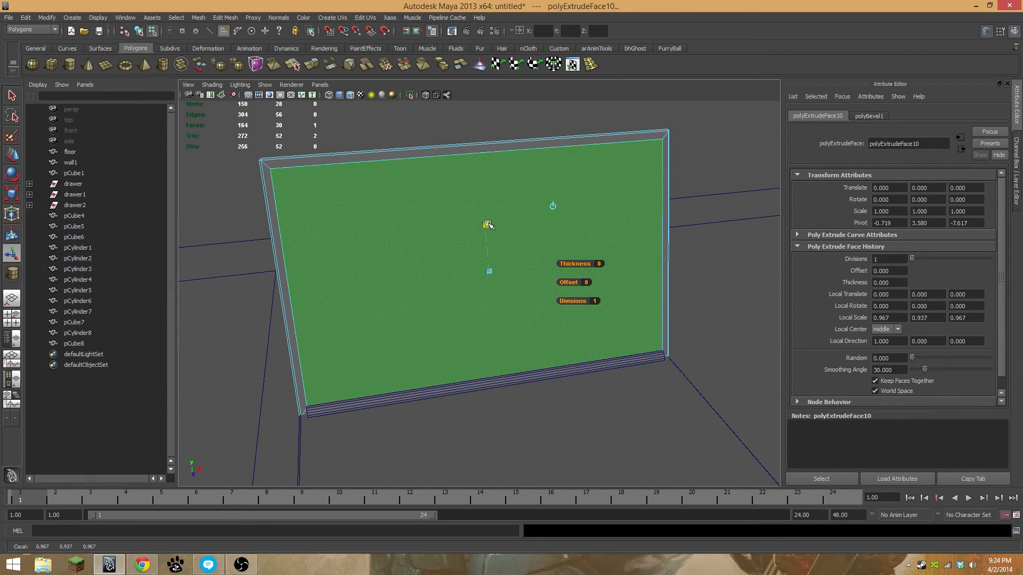
mouse_move(488, 225)
mouse_down()
mouse_move(489, 236)
mouse_move(435, 250)
mouse_up()
Extrude the inset screen face again and push it into the lid by a Local Translate Z of about -0.009
key(w)
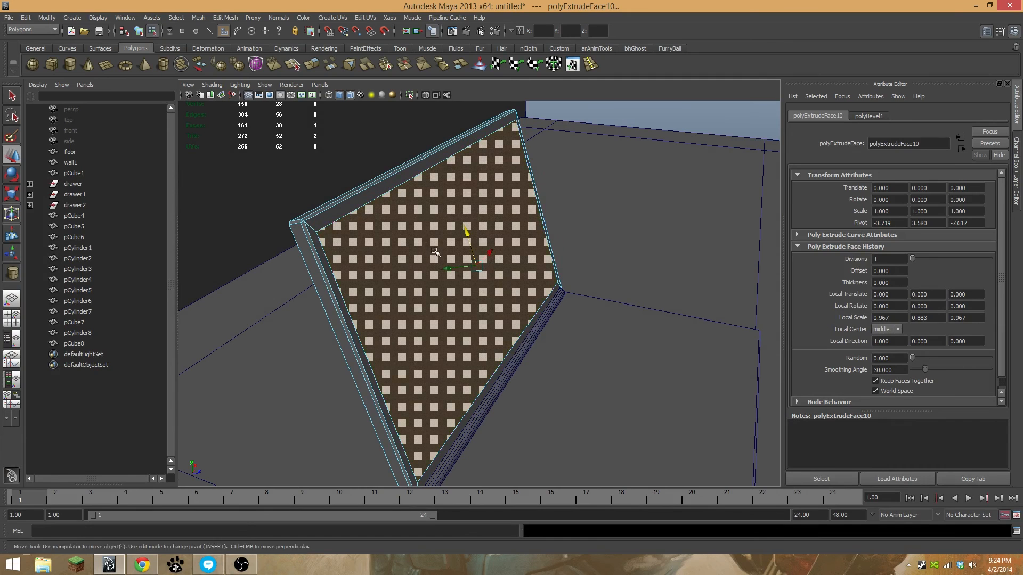
click(311, 64)
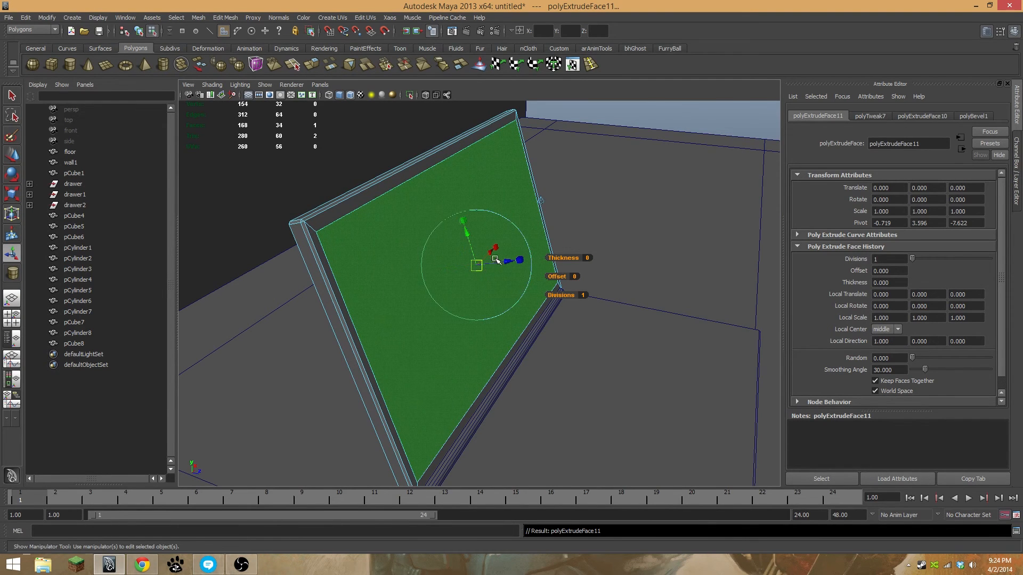
drag(504, 260, 573, 352)
key(w)
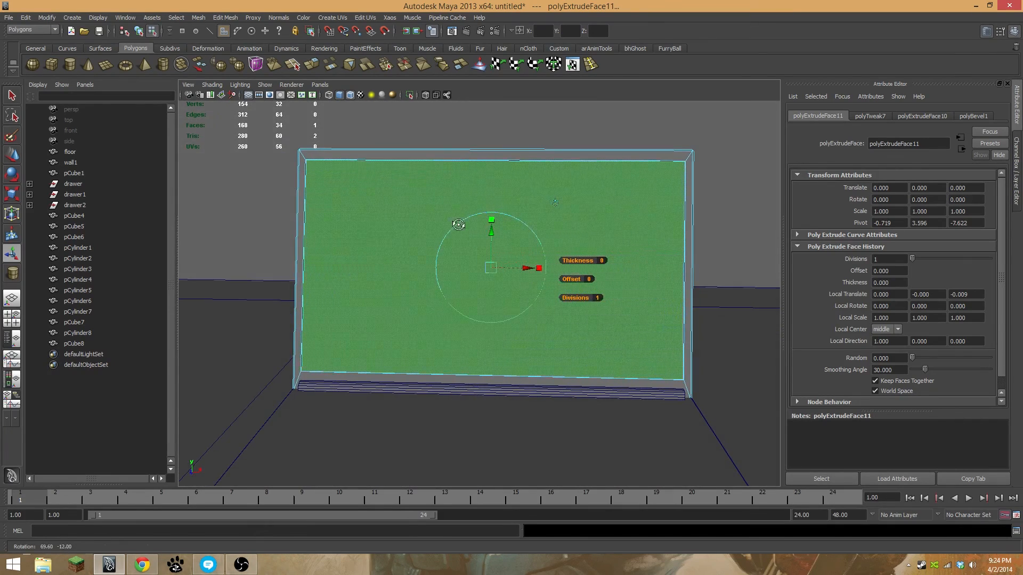
Extrude the laptop base's top face and narrow it from front to back to a Local Scale Y of about 0.678
alt+right_drag(576, 356, 432, 319)
alt+drag(431, 320, 432, 383)
right_drag(468, 364, 470, 388)
click(483, 394)
alt+middle_drag(487, 409, 475, 353)
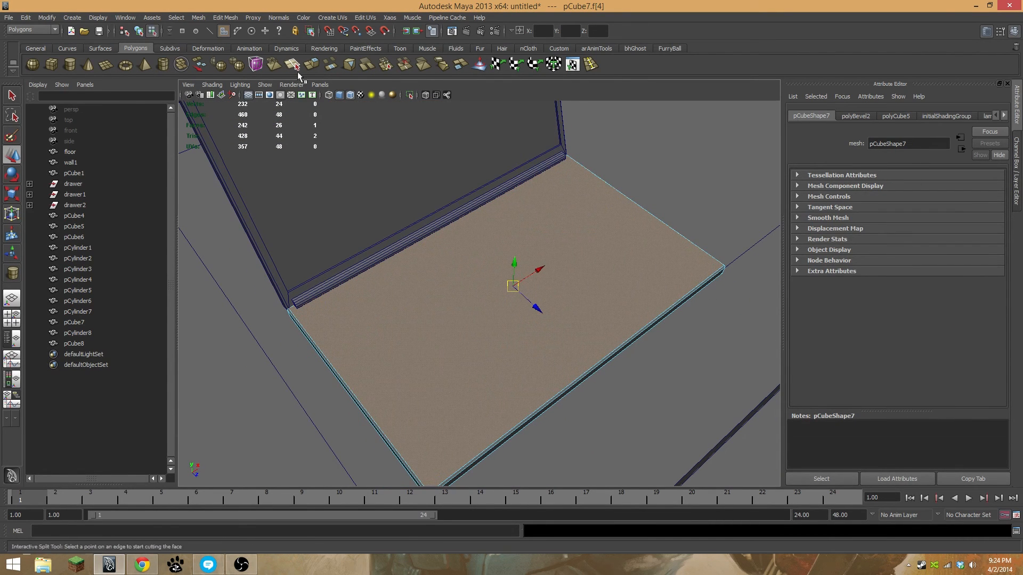
click(330, 65)
drag(478, 258, 493, 267)
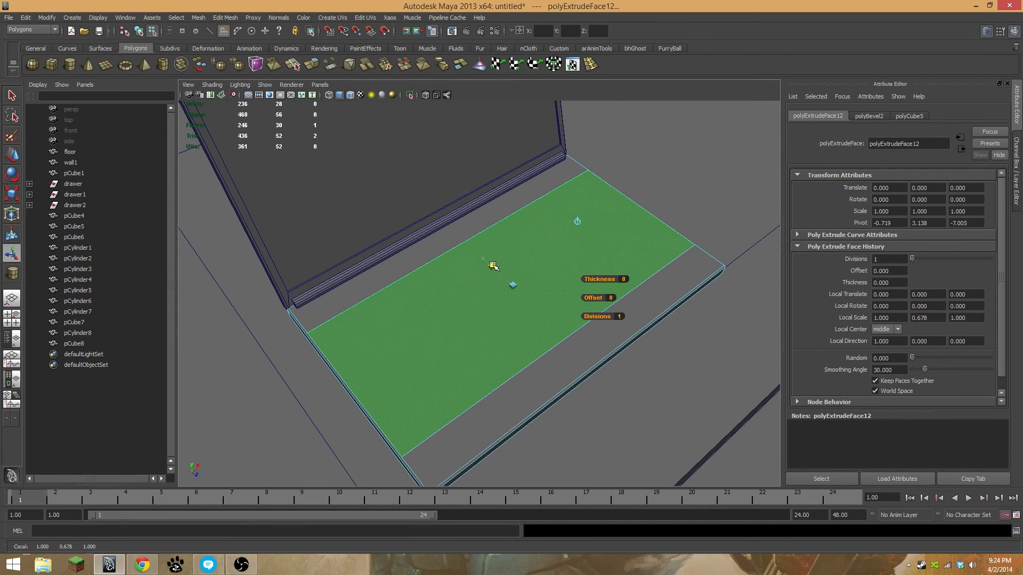
Move the base's extruded face toward the hinge to about Z -7.094 and scale its width to about 0.939
key(w)
drag(540, 313, 523, 296)
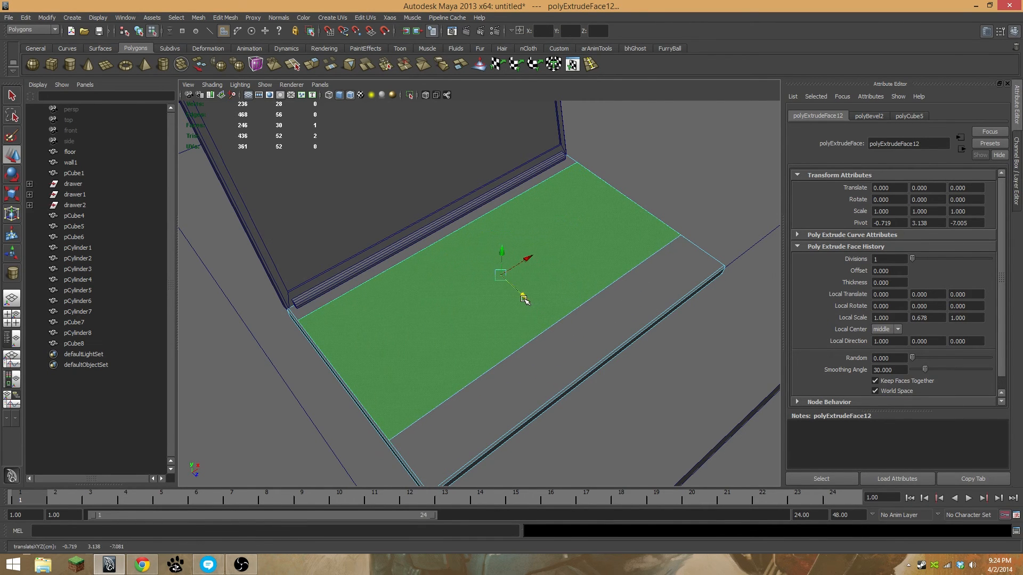
key(r)
drag(536, 254, 533, 253)
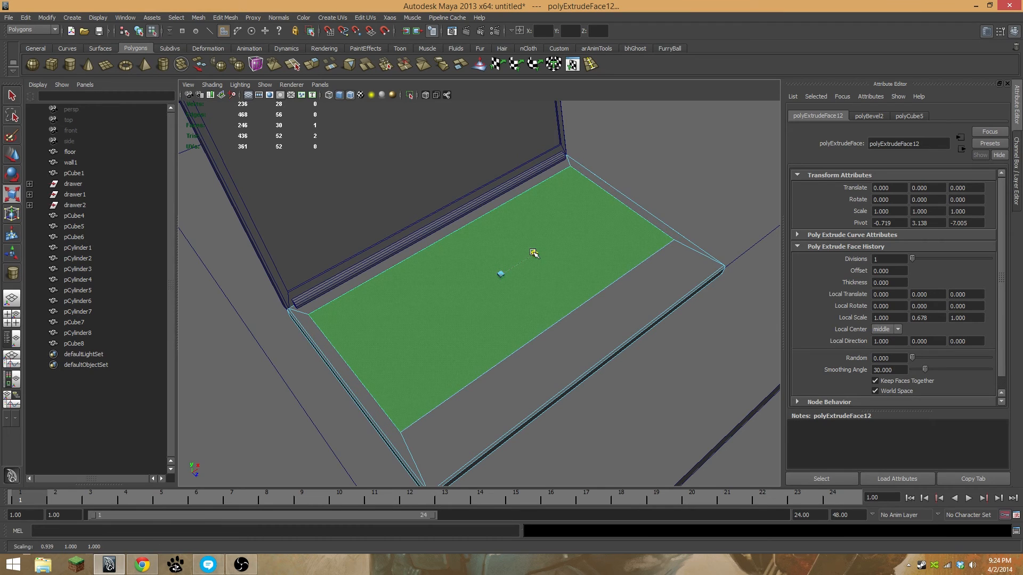
key(w)
drag(527, 297, 524, 293)
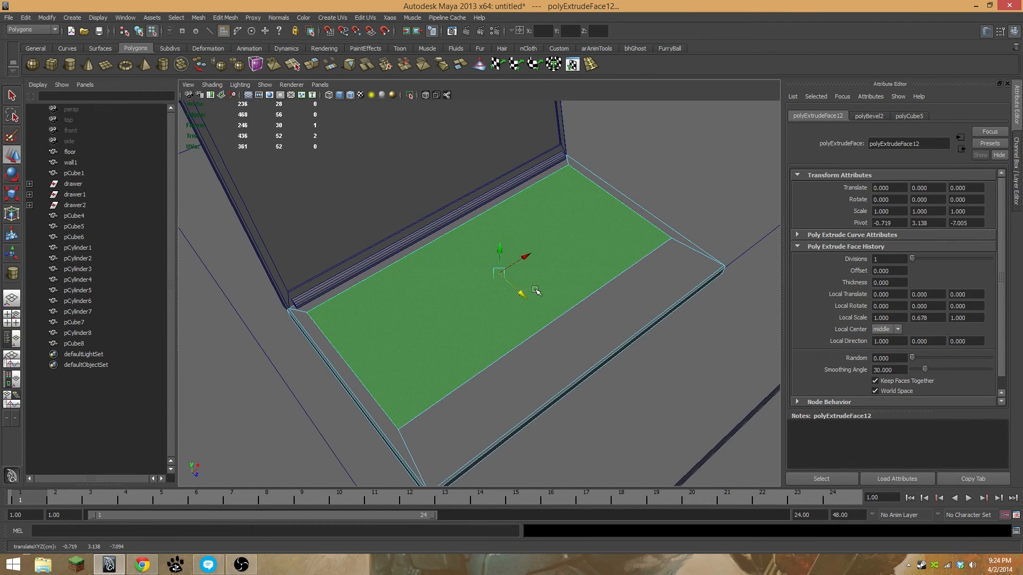
Extrude the laptop base's inset keyboard face again and sink it by a Local Translate Z of about -0.009
key(ctrl+e)
drag(501, 252, 501, 254)
click(498, 254)
alt+drag(499, 255, 305, 278)
alt+right_drag(306, 279, 426, 261)
alt+right_drag(426, 261, 411, 324)
alt+drag(411, 324, 346, 287)
Create a small polygon cube and snap it onto the laptop base at about X -1.380, Y 3.118, Z -6.842
click(52, 68)
alt+right_drag(511, 309, 463, 347)
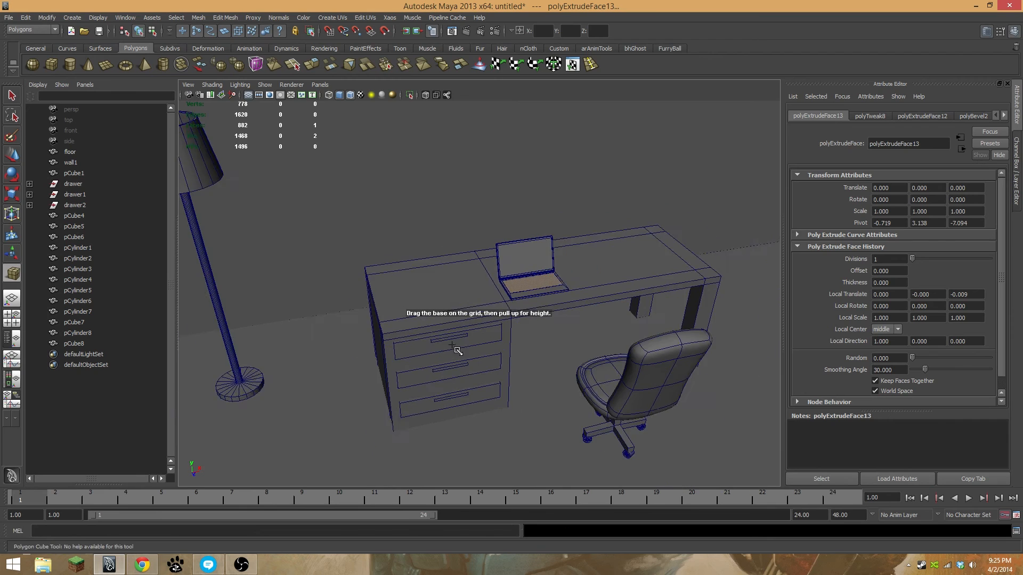
alt+drag(464, 346, 484, 319)
drag(413, 385, 416, 388)
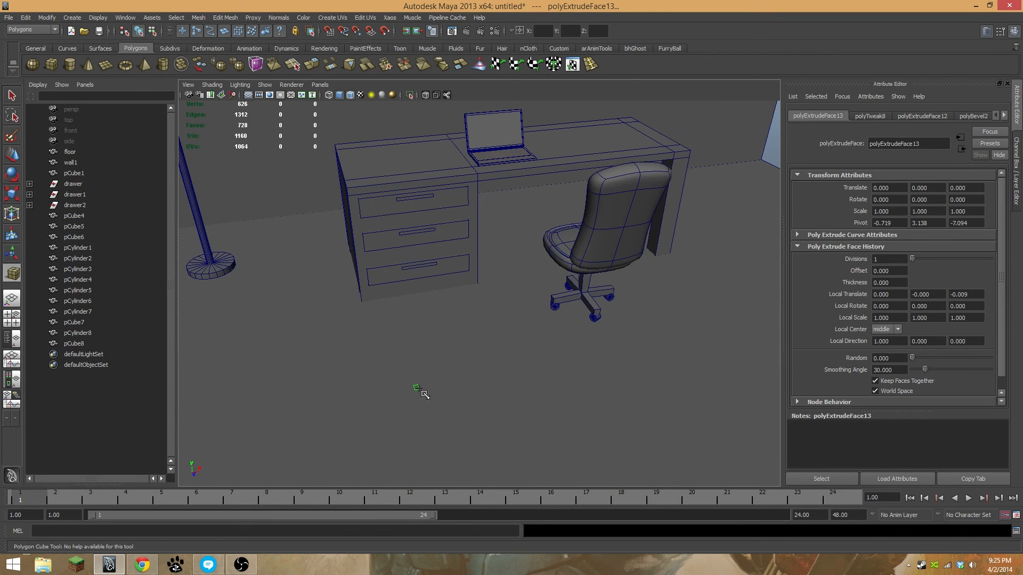
click(418, 384)
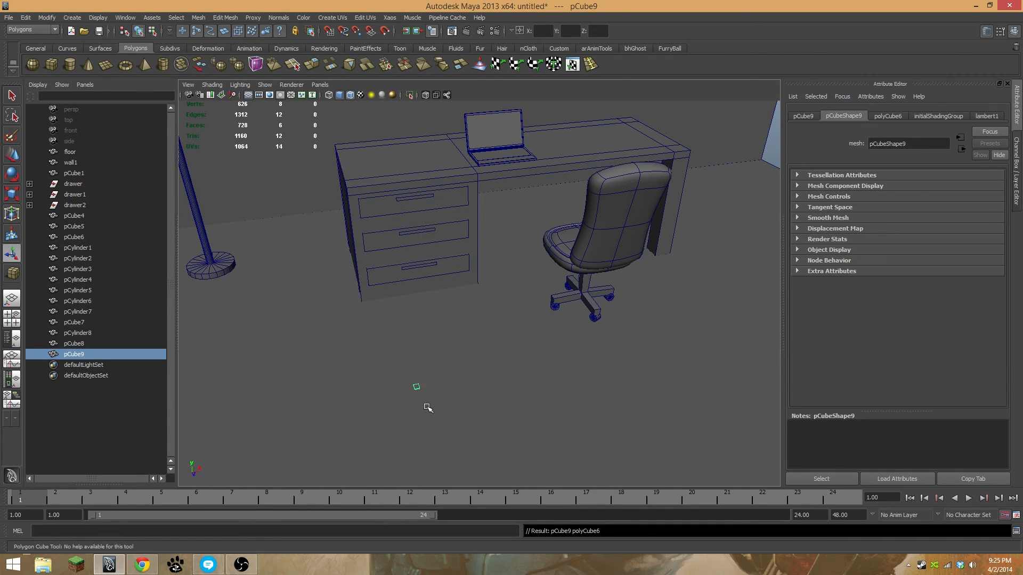
key(w)
key(v)
drag(419, 389, 480, 163)
key(f)
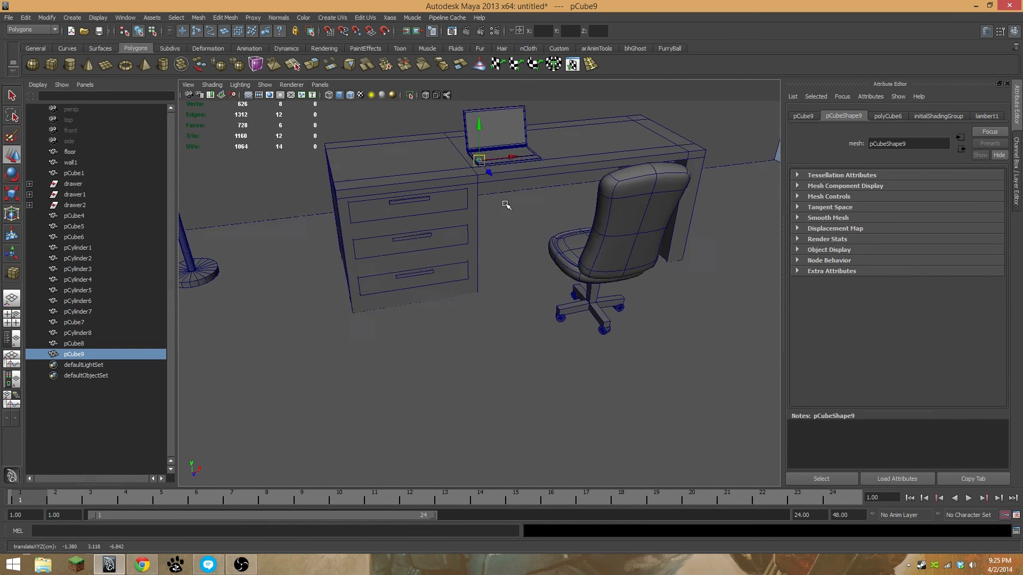
Move the small cube inside the front corner of the keyboard recess, to about X -1.289, Y 3.129, Z -6.906
alt+right_drag(327, 275, 530, 299)
alt+drag(530, 299, 464, 340)
alt+right_drag(464, 340, 422, 336)
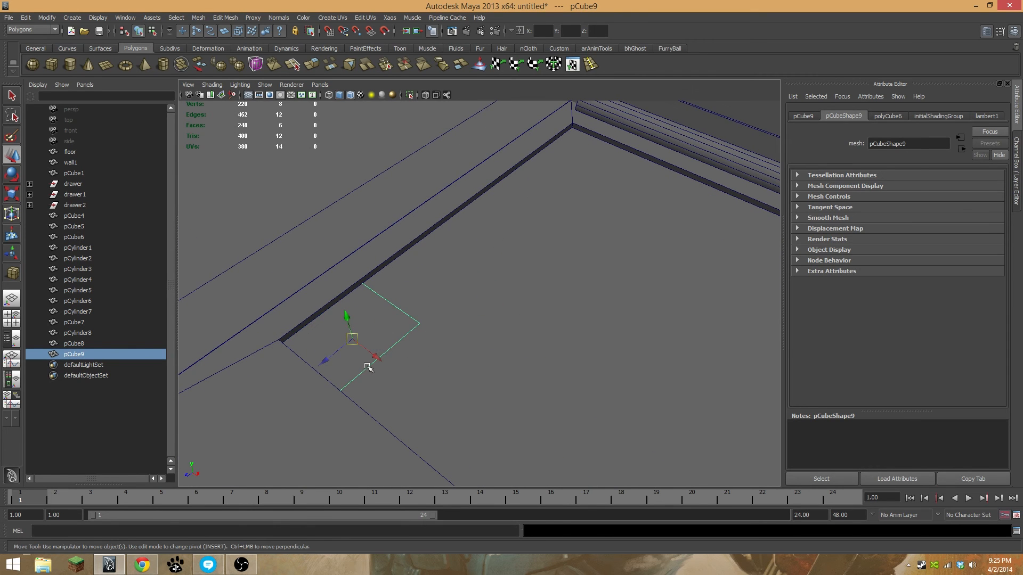
drag(380, 363, 414, 375)
drag(379, 404, 418, 366)
mouse_move(441, 319)
mouse_down()
mouse_move(440, 303)
mouse_move(444, 319)
mouse_up()
Scale the small cube to key size, about 0.629 in X and 0.506 in Z
key(r)
drag(404, 370, 487, 369)
drag(447, 397, 448, 393)
drag(505, 361, 468, 335)
Shrink the key cube's top face to about 0.836 in X and Z to taper its sides
right_drag(451, 332, 462, 352)
click(462, 351)
drag(440, 338, 435, 337)
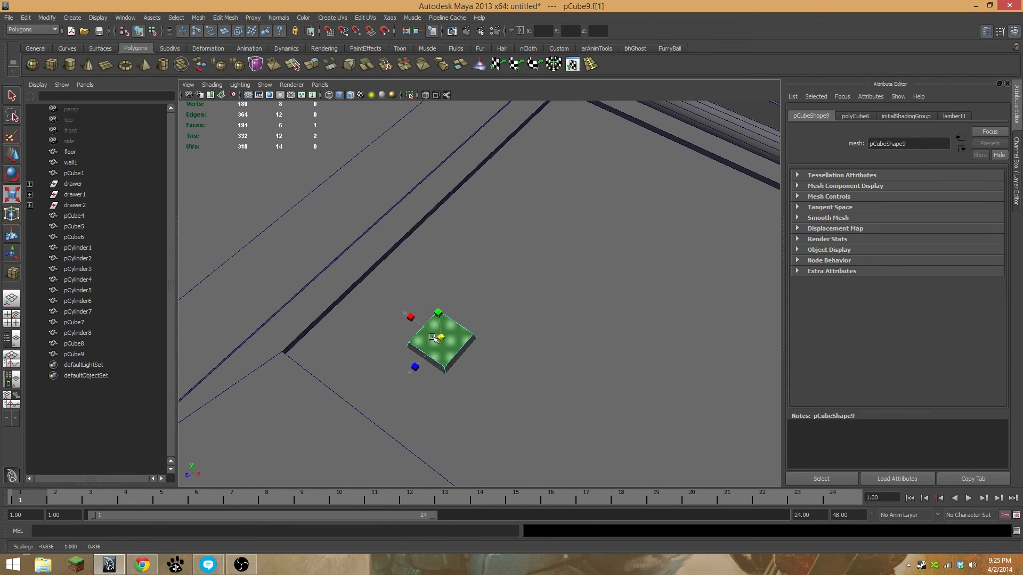
key(w)
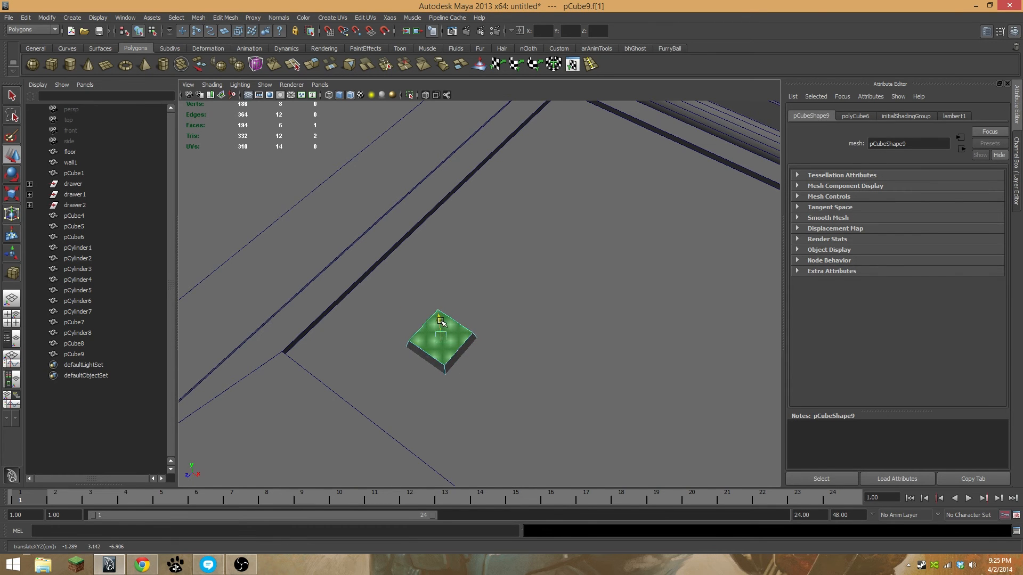
Try to move the key's top face toward the hinge, and reselect the whole key cube
alt+drag(445, 329, 536, 336)
alt+drag(516, 270, 522, 306)
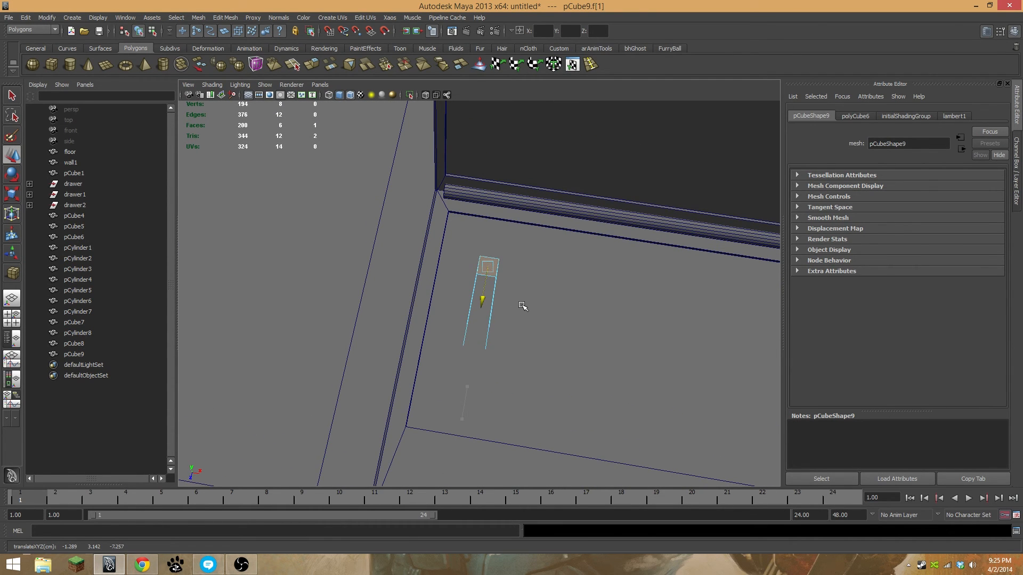
key(ctrl+z)
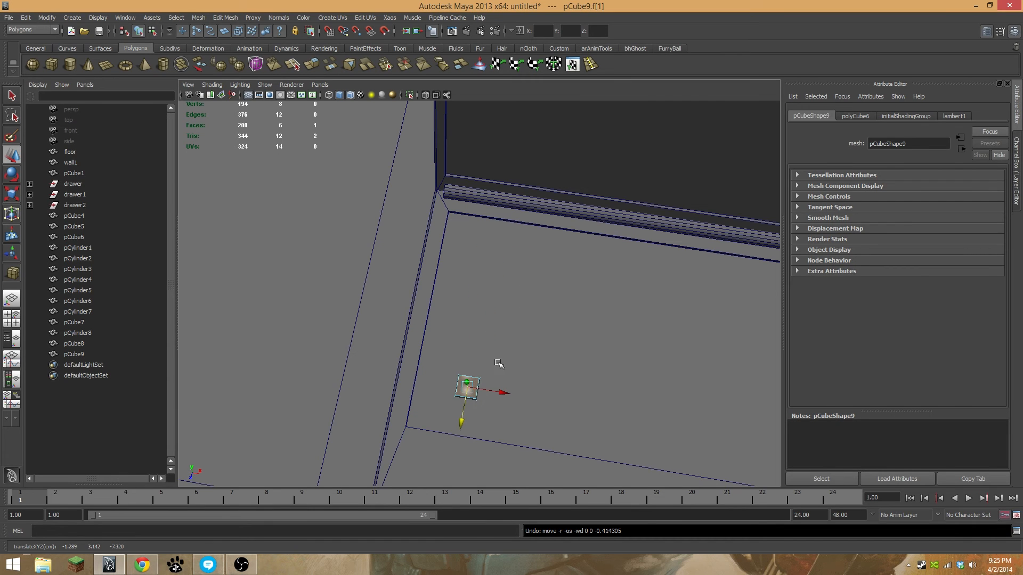
right_drag(475, 393, 485, 398)
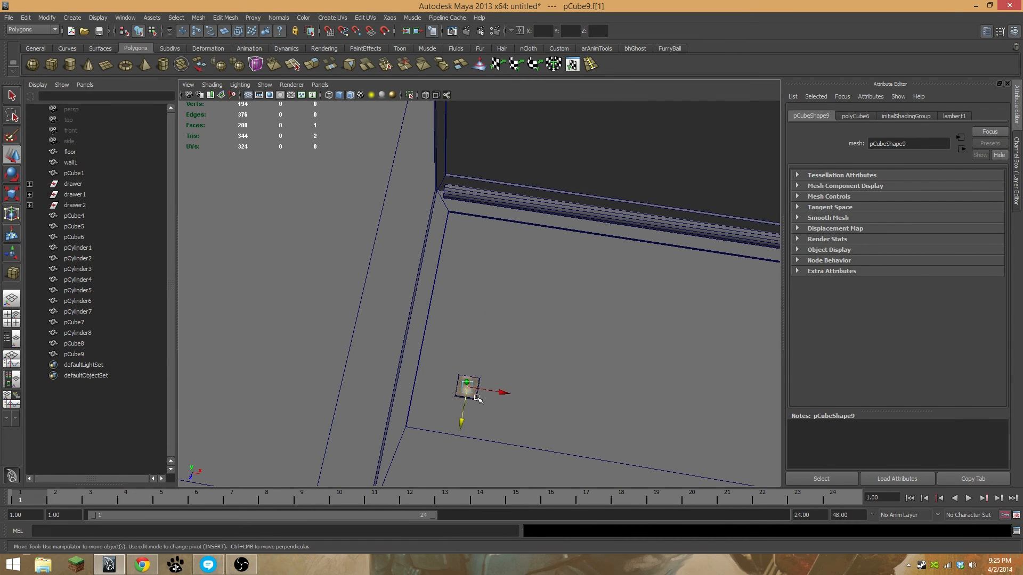
click(477, 397)
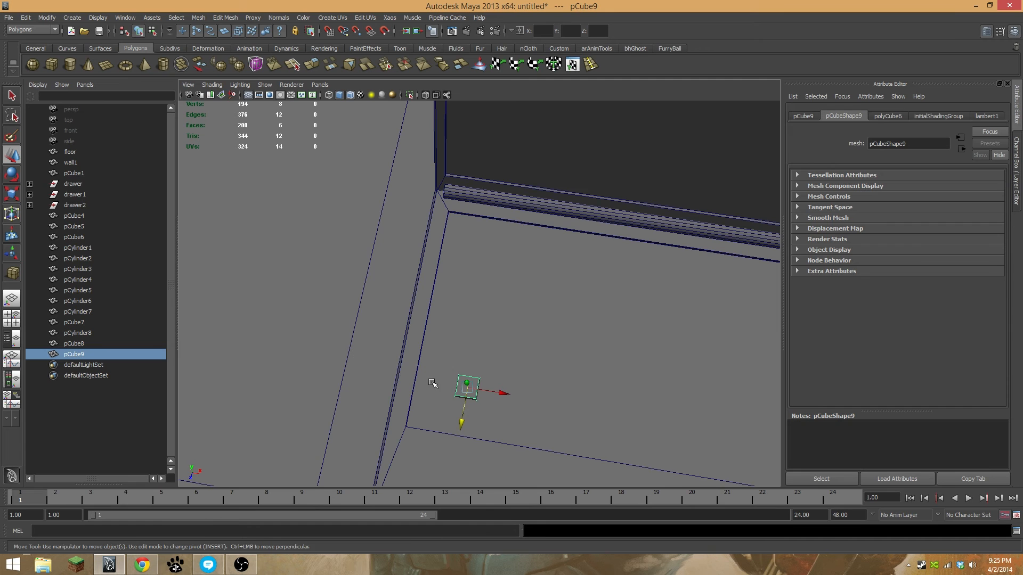
Group the chair parts from pCube4 through pCylinder4 and name the group chair
alt+drag(539, 386, 190, 379)
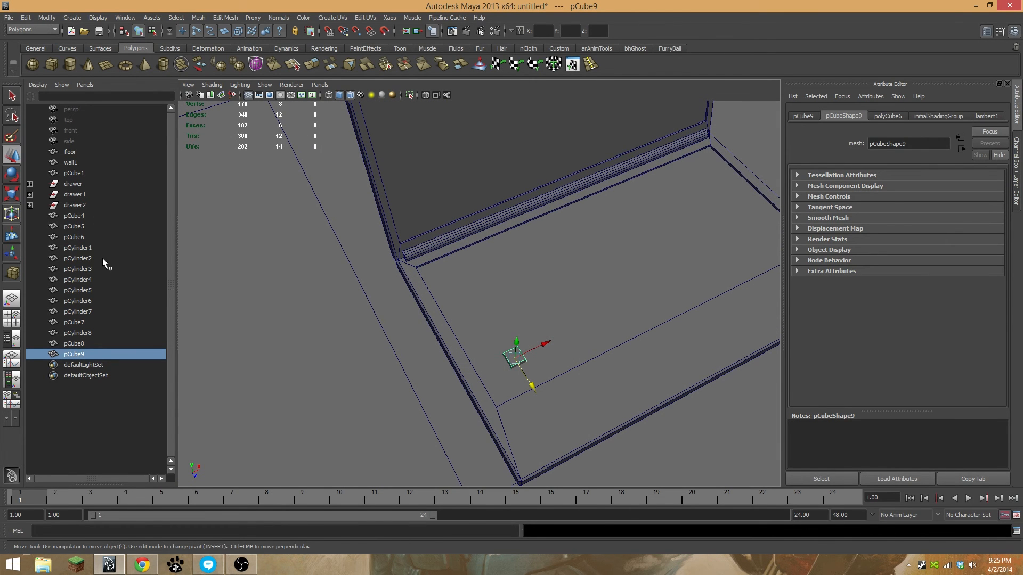
alt+right_drag(482, 254, 40, 229)
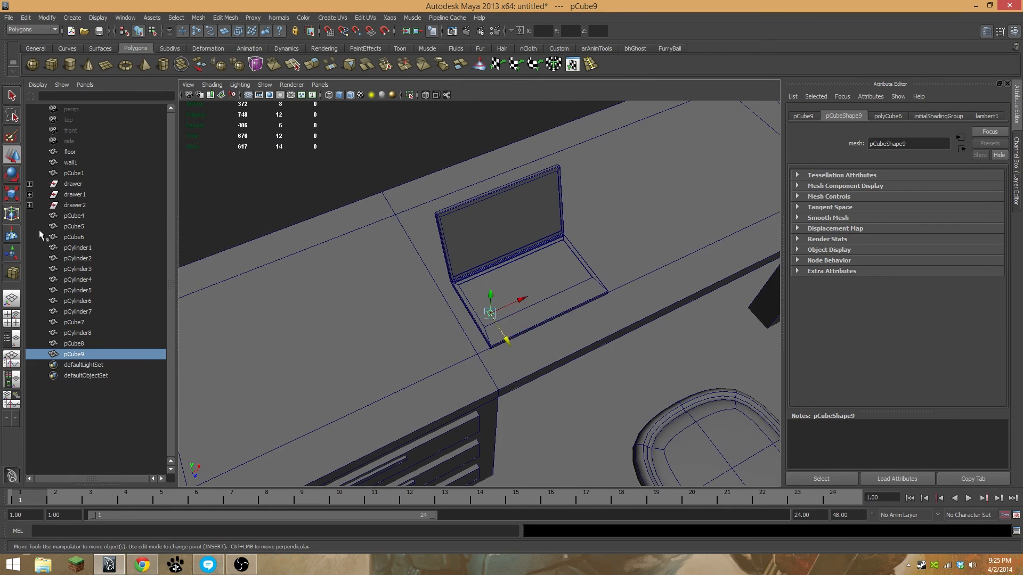
click(78, 215)
alt+right_drag(533, 287, 440, 366)
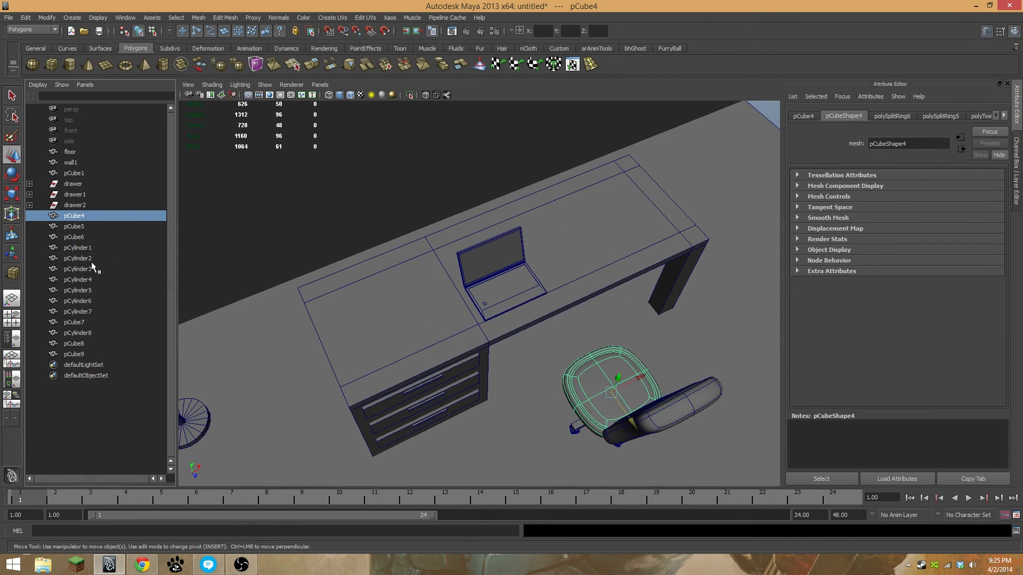
shift+click(74, 237)
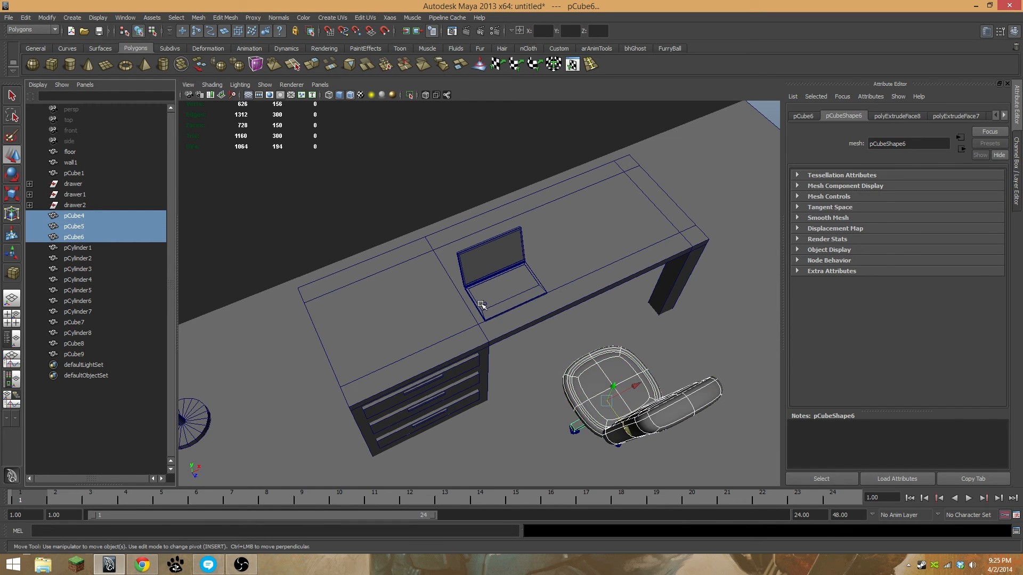
alt+drag(481, 306, 517, 278)
shift+click(99, 280)
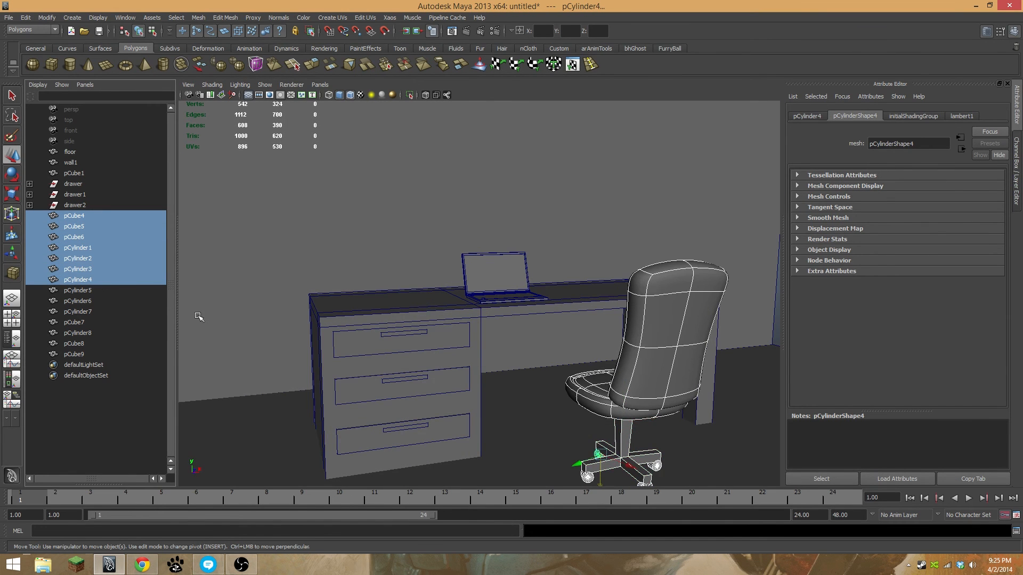
alt+right_drag(634, 368, 578, 361)
alt+drag(579, 362, 455, 322)
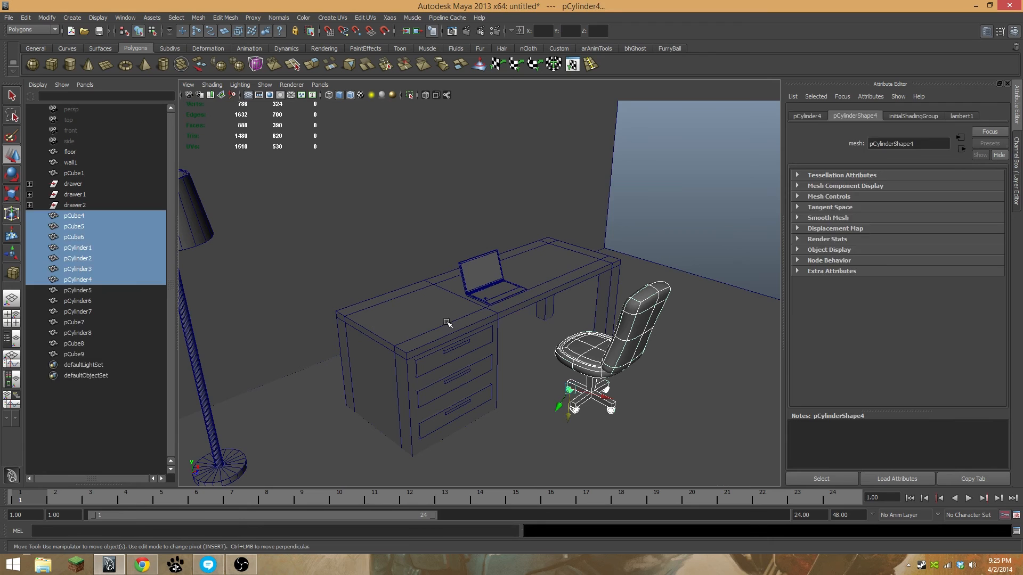
key(ctrl+g)
double_click(82, 290)
text(chair)
key(Return)
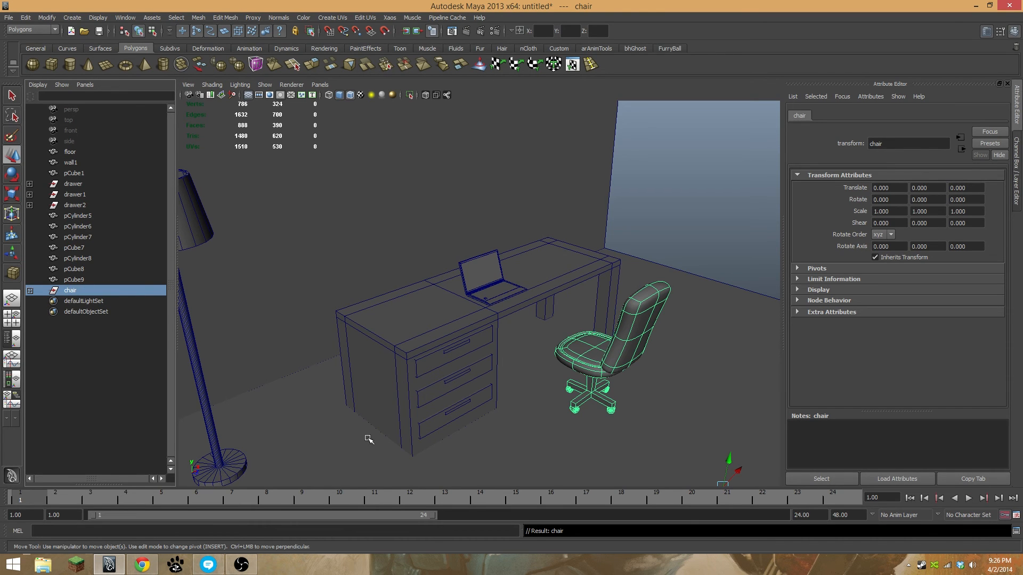
Center the pivot of the chair group
click(41, 12)
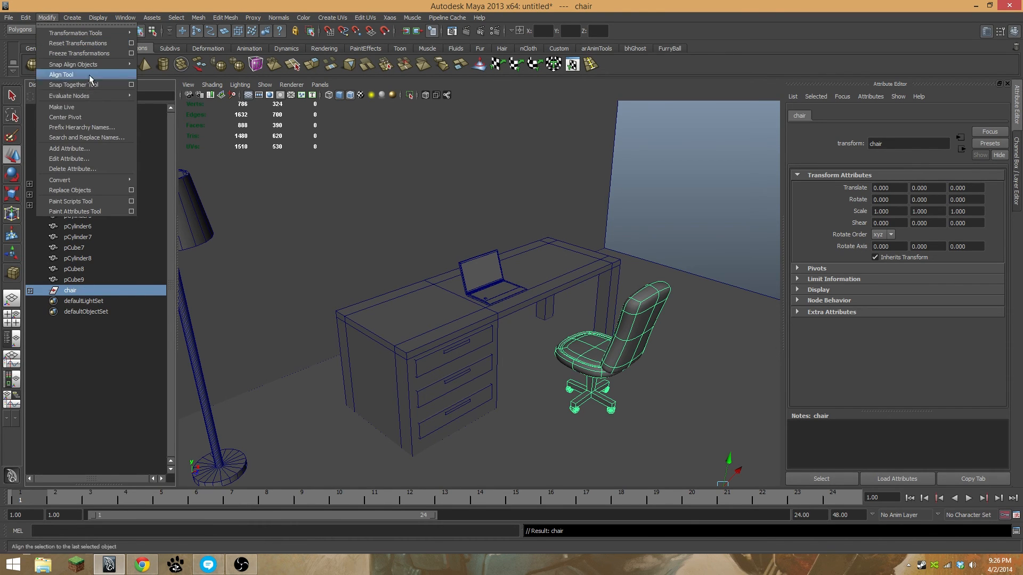
click(87, 114)
alt+drag(587, 360, 512, 351)
Group the floor lamp parts pCylinder5, pCylinder6 and pCylinder7 and name the group lamp
click(85, 217)
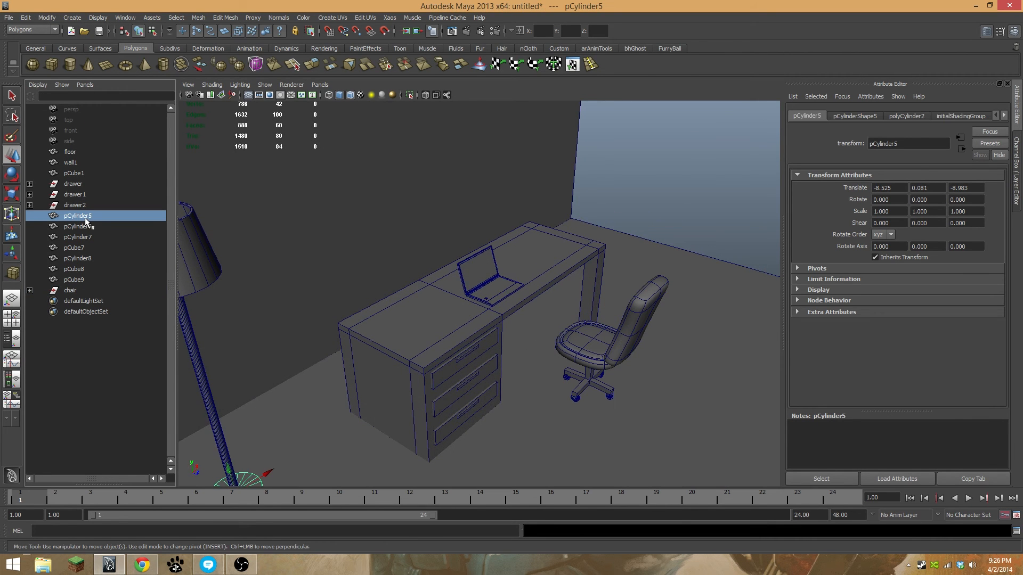
shift+click(91, 237)
scroll(328, 331, down, 3)
alt+drag(336, 338, 413, 342)
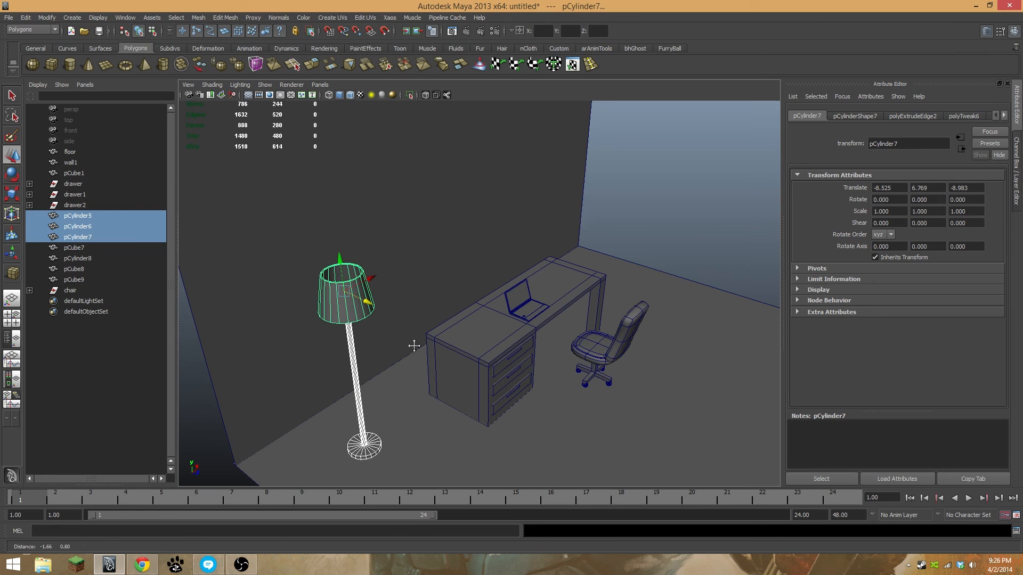
key(ctrl+g)
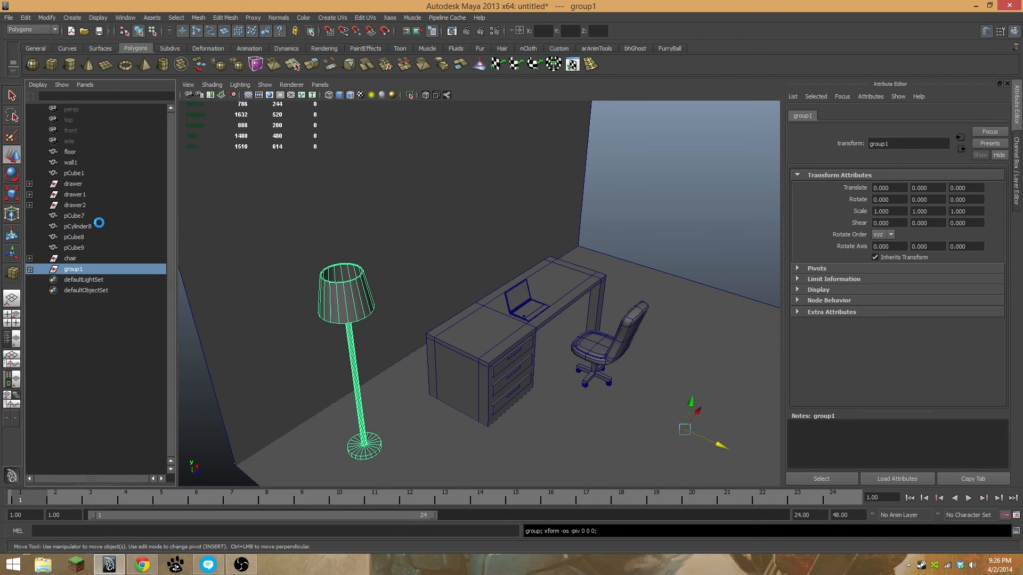
double_click(91, 269)
text(lamp)
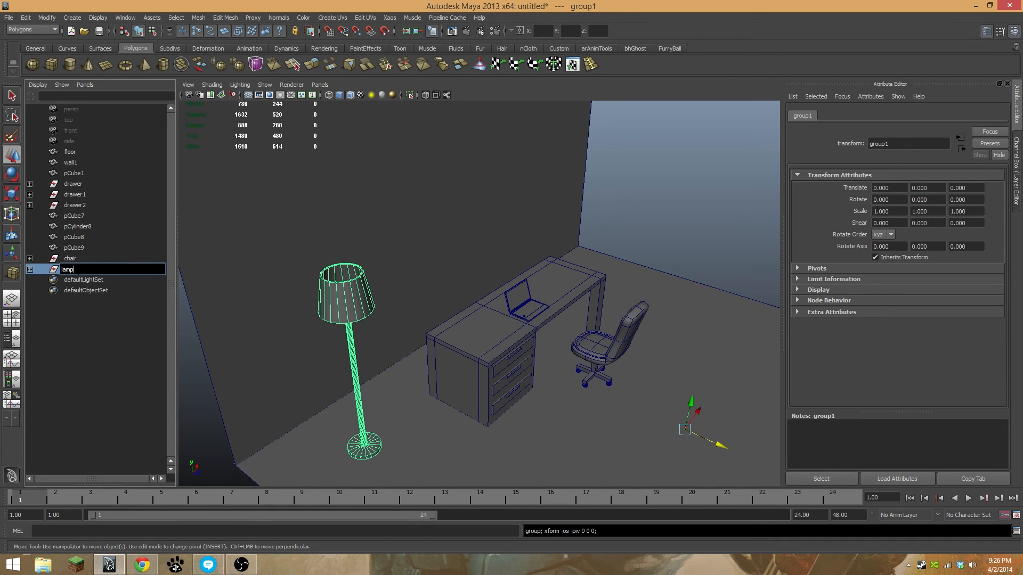
key(Return)
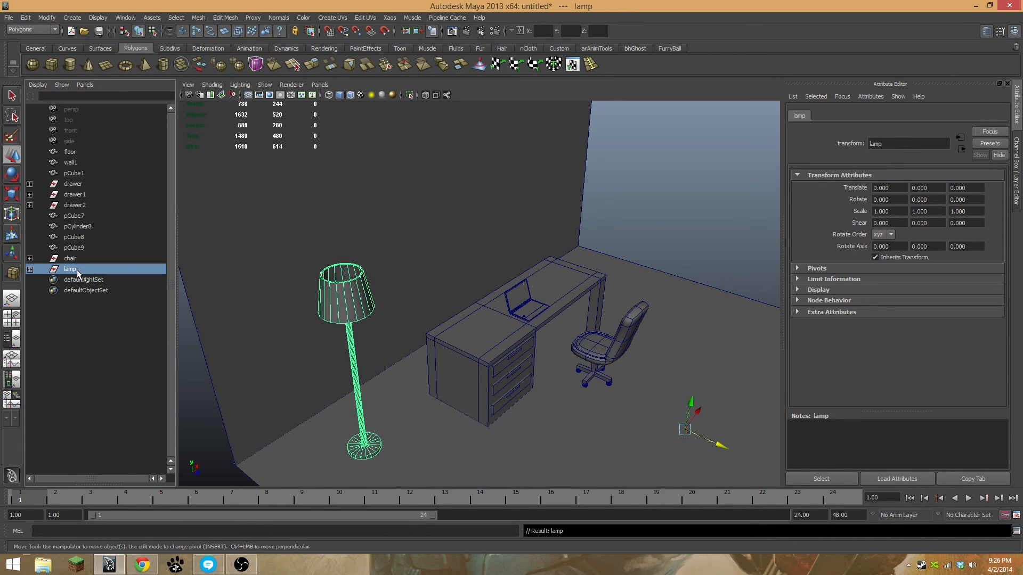
Group the laptop parts pCube7, pCylinder8, pCube8 and pCube9 and name the group laptop
click(87, 218)
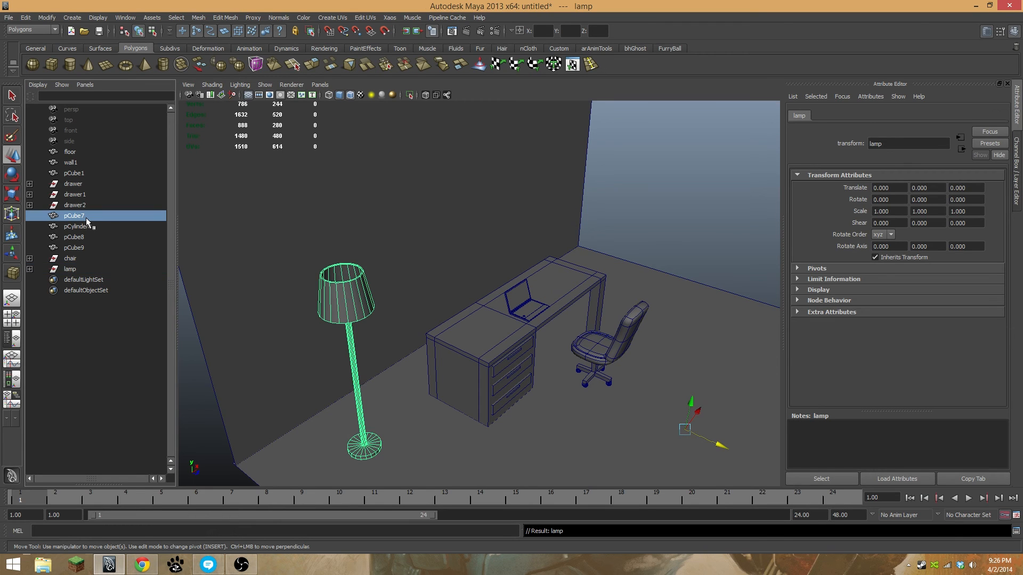
shift+click(78, 249)
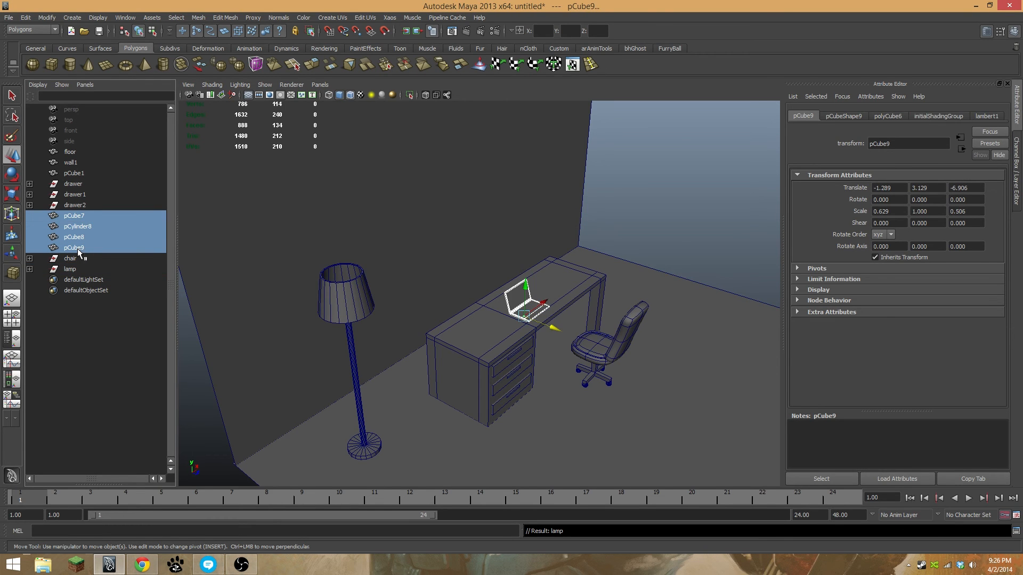
key(ctrl+g)
double_click(71, 238)
text(laptop)
key(Return)
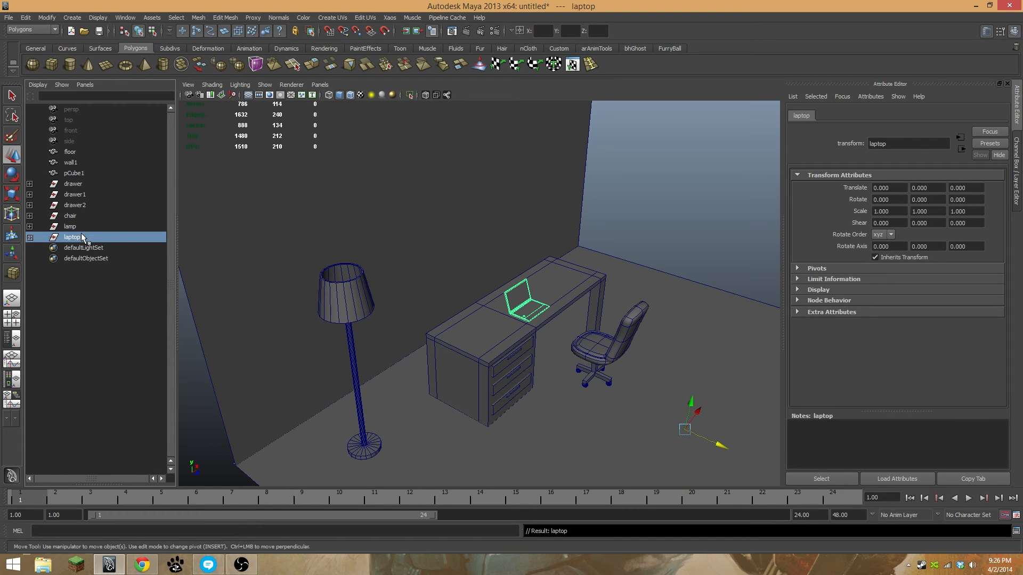
Rename the desk mesh pCube1 as desk
click(80, 173)
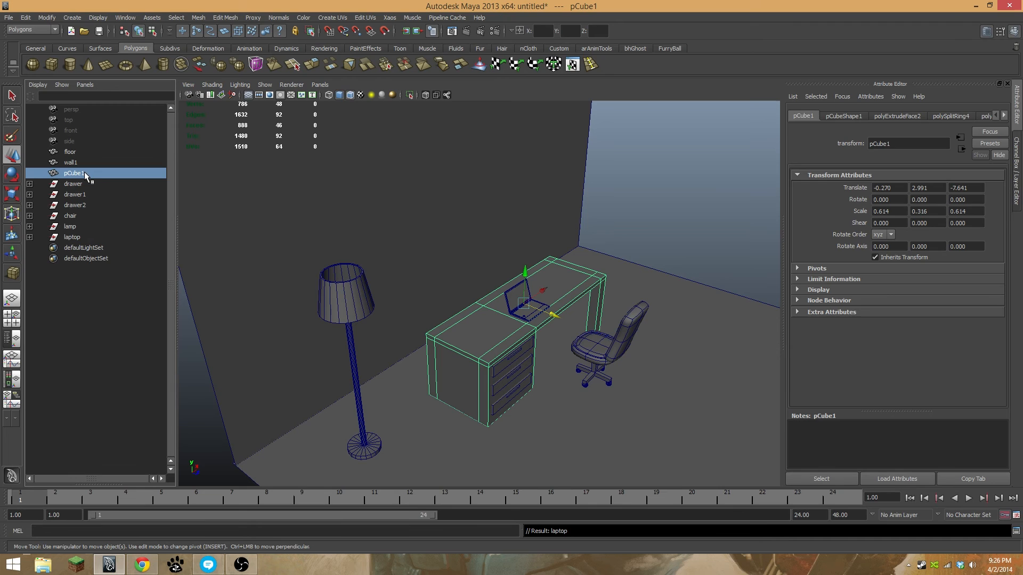
double_click(84, 172)
text(desk)
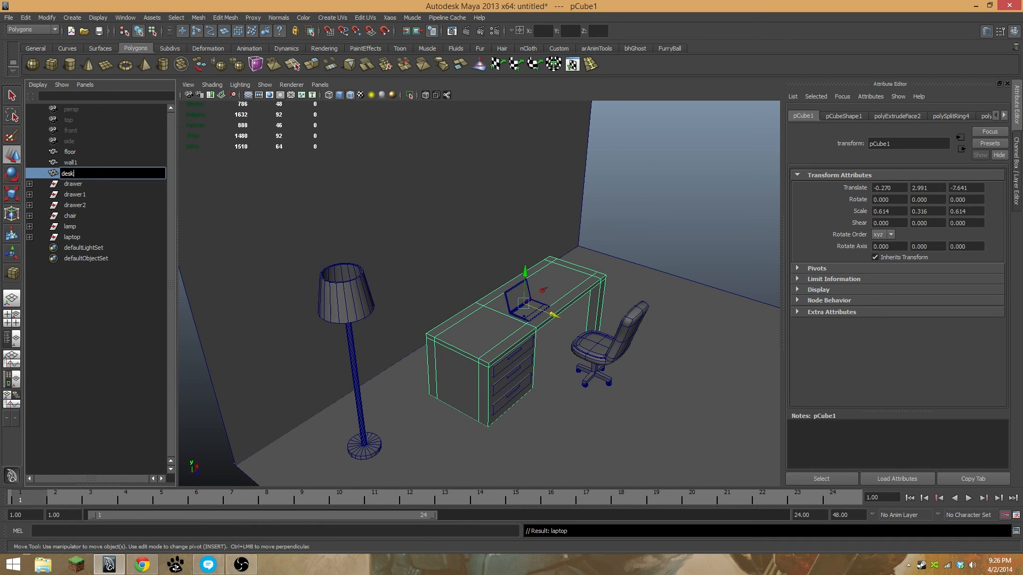
key(Return)
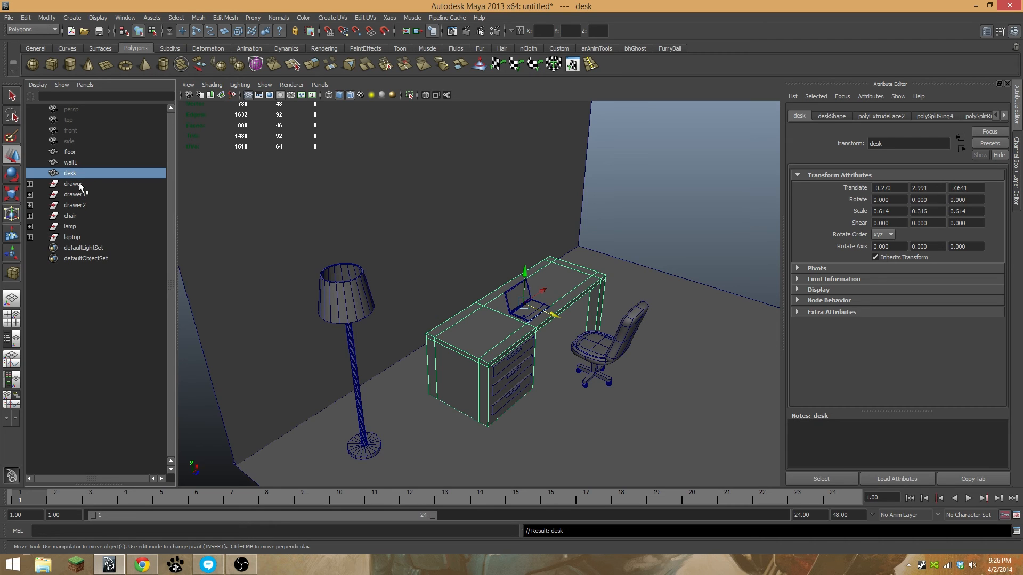
Group the desk mesh with drawer and drawer1 and name the group desk
click(81, 195)
shift+click(76, 168)
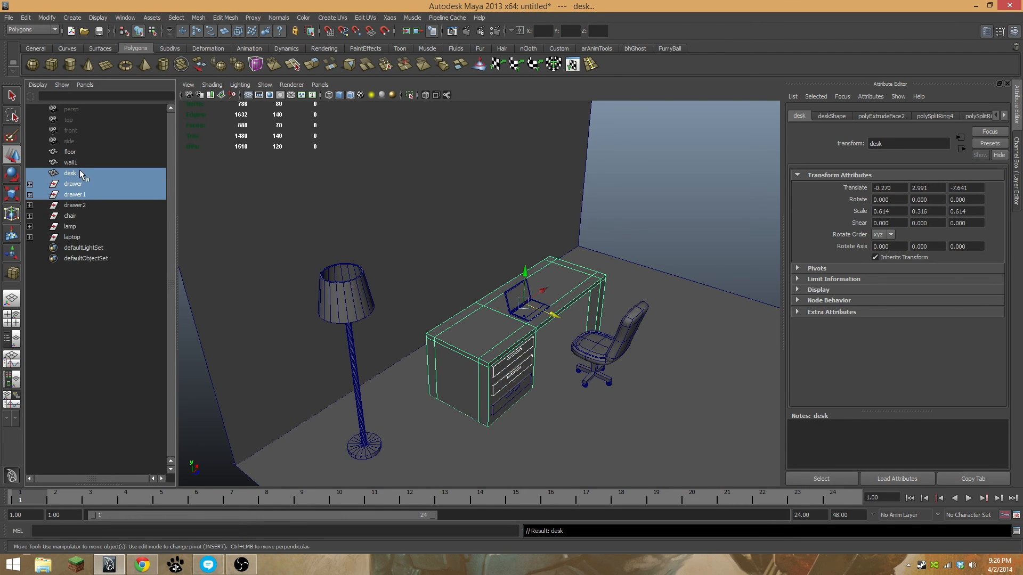
key(ctrl+g)
double_click(71, 215)
text(desk)
key(Return)
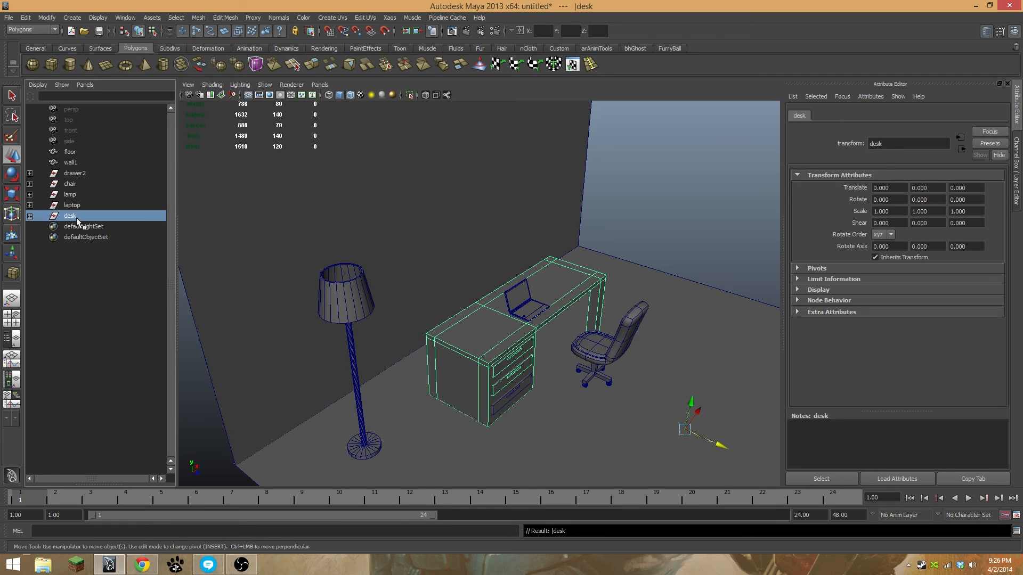
Group floor and wall1 and name the group room
click(75, 153)
shift+click(76, 162)
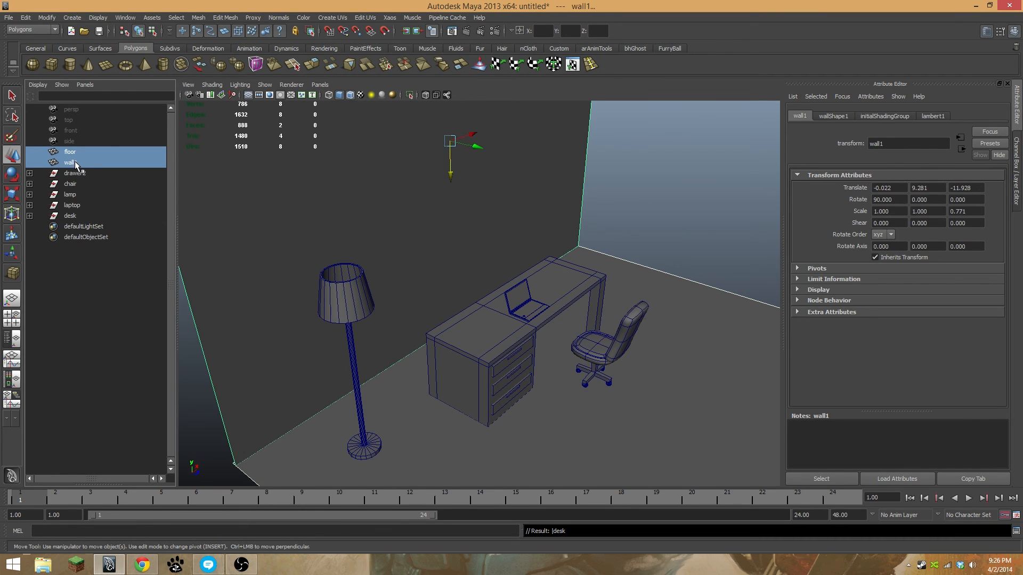
key(ctrl+g)
double_click(79, 207)
text(room)
key(Return)
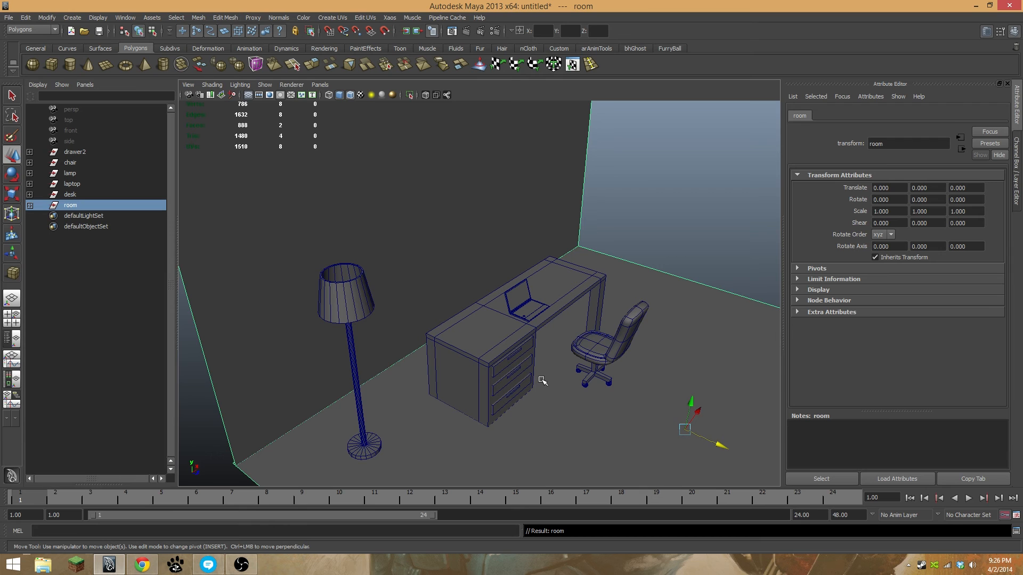
alt+drag(479, 362, 502, 345)
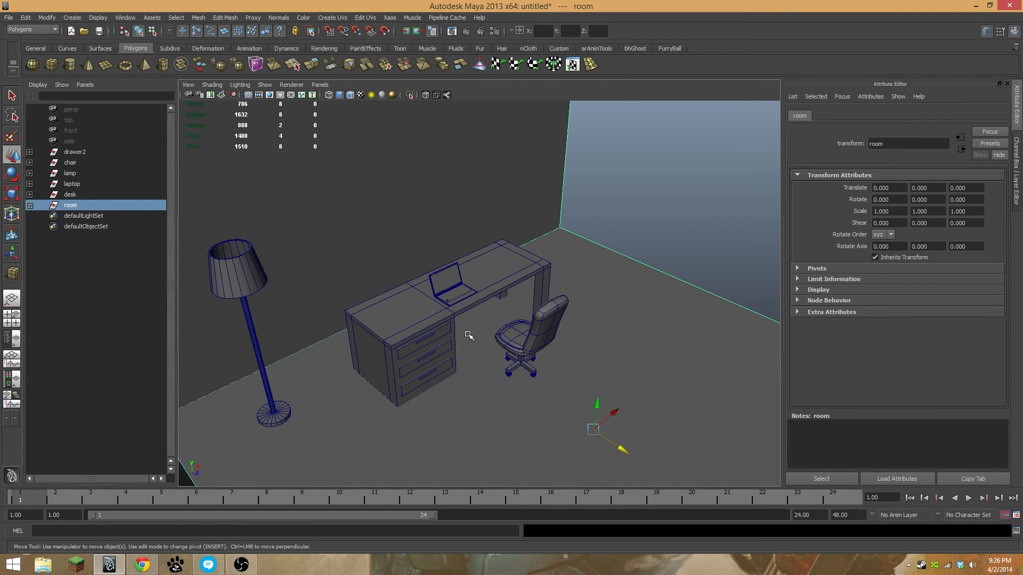
Examine the laptop base's construction history nodes, including its extrusions, tweak, bevel and shading group
alt+right_drag(395, 326, 676, 331)
alt+drag(512, 311, 476, 330)
alt+middle_drag(388, 340, 409, 361)
alt+right_drag(299, 354, 362, 346)
alt+middle_drag(313, 309, 513, 357)
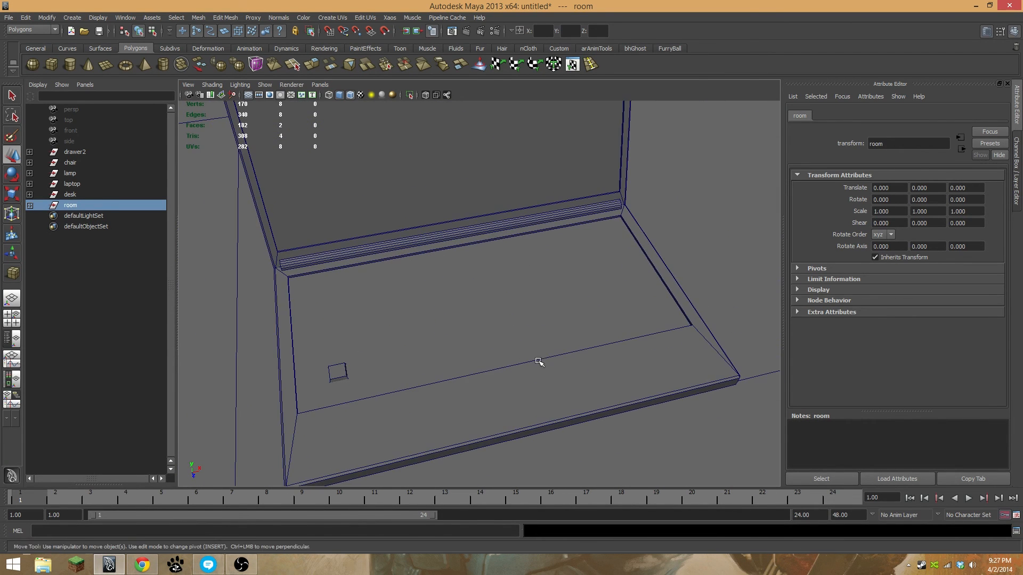
alt+right_drag(513, 357, 457, 354)
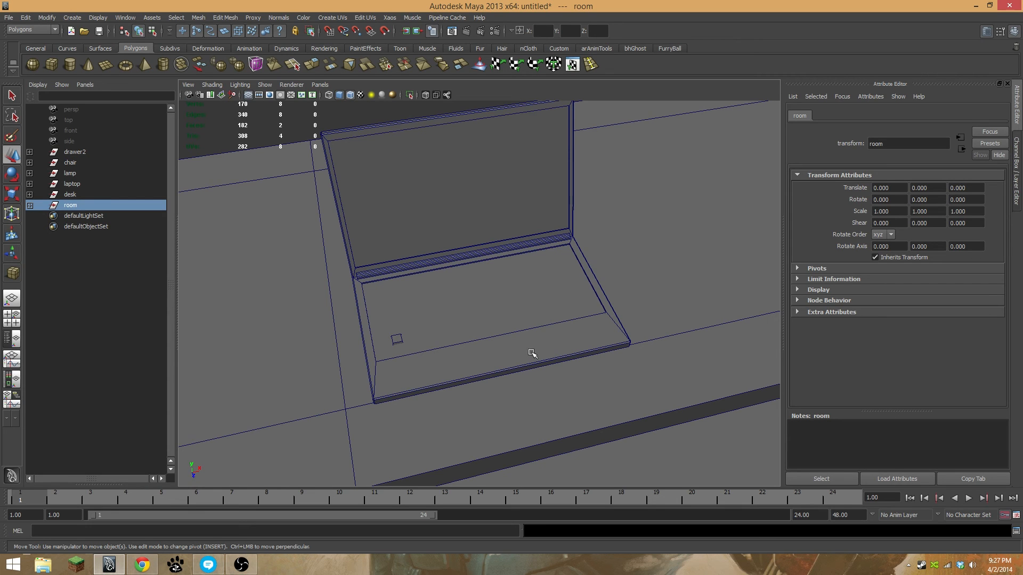
click(537, 328)
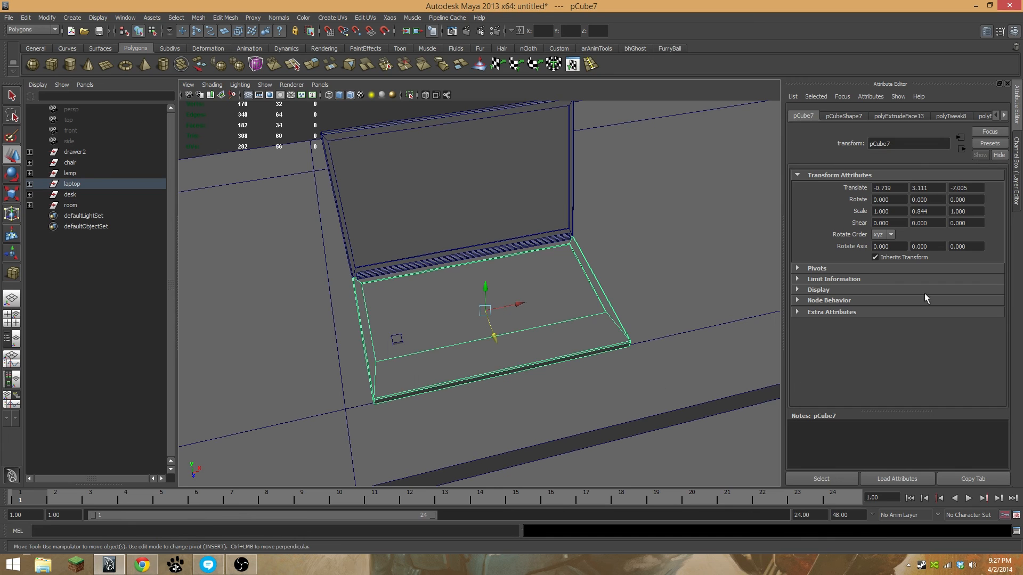
click(859, 115)
click(894, 114)
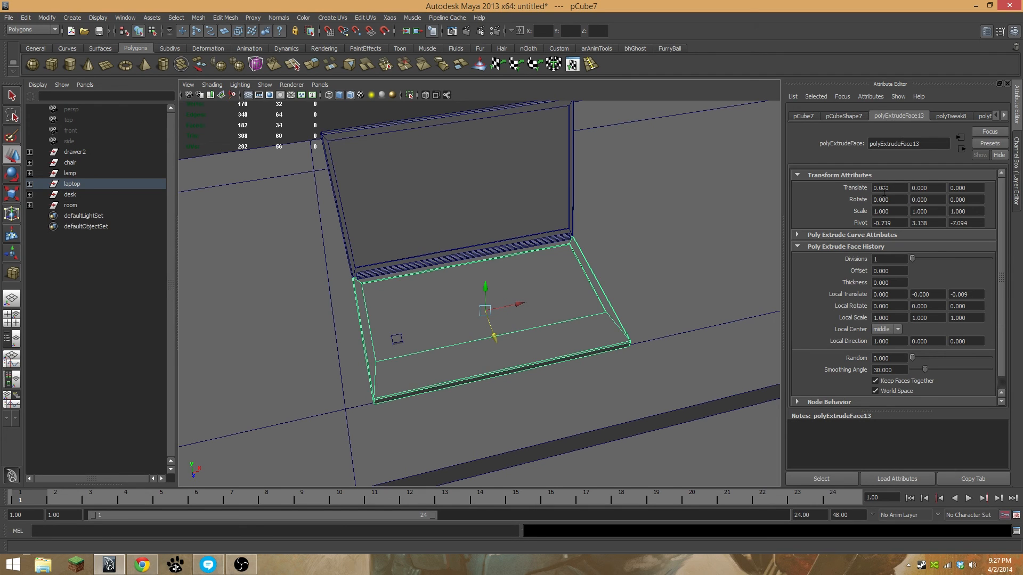
click(950, 119)
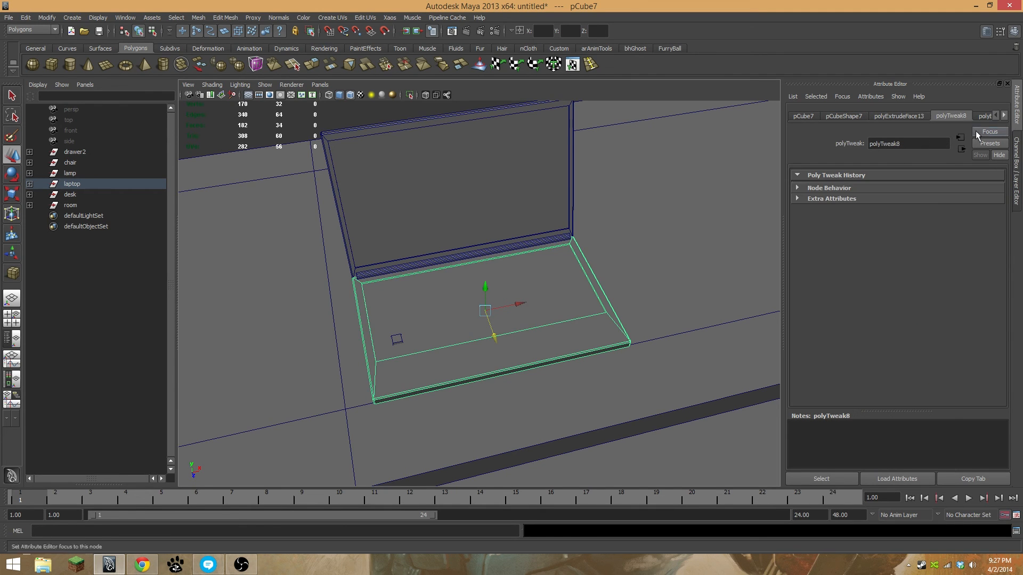
click(982, 116)
click(1004, 115)
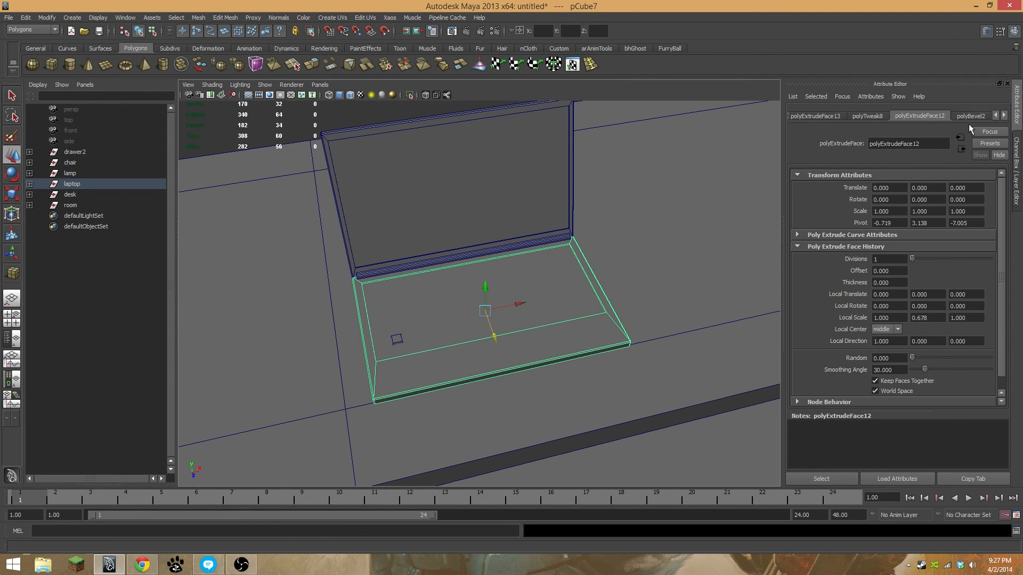
click(984, 118)
click(1004, 115)
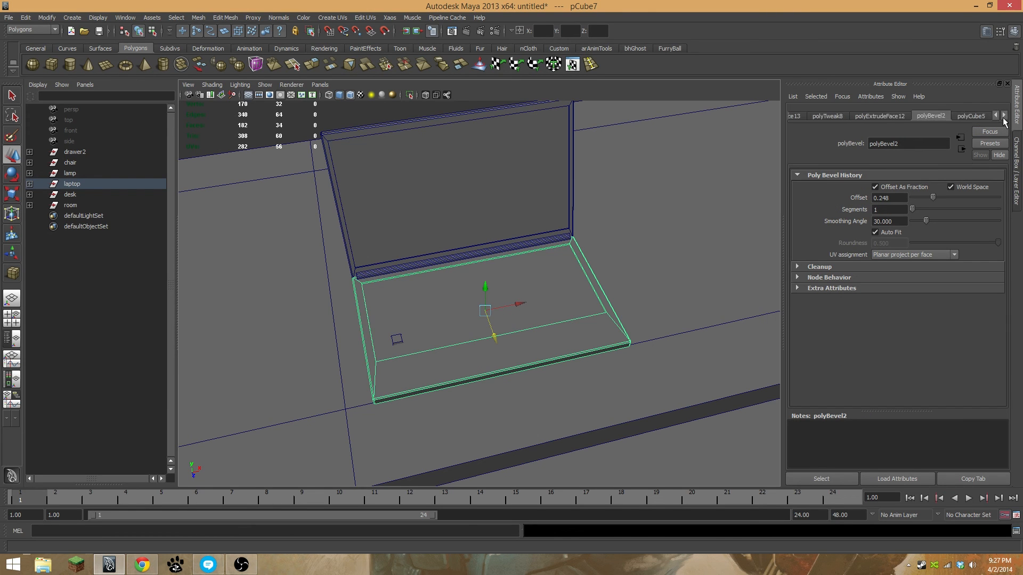
click(904, 117)
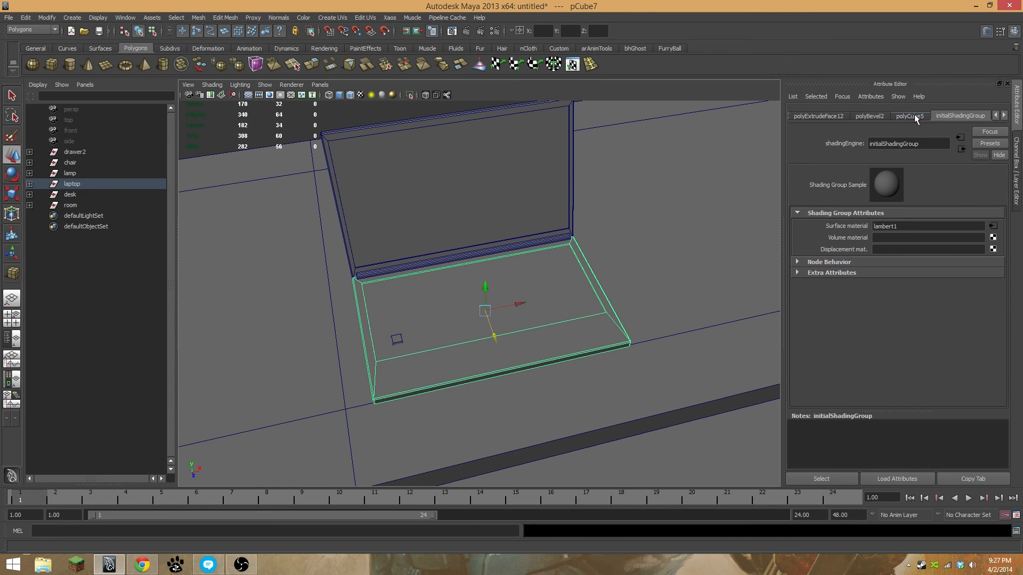
click(877, 115)
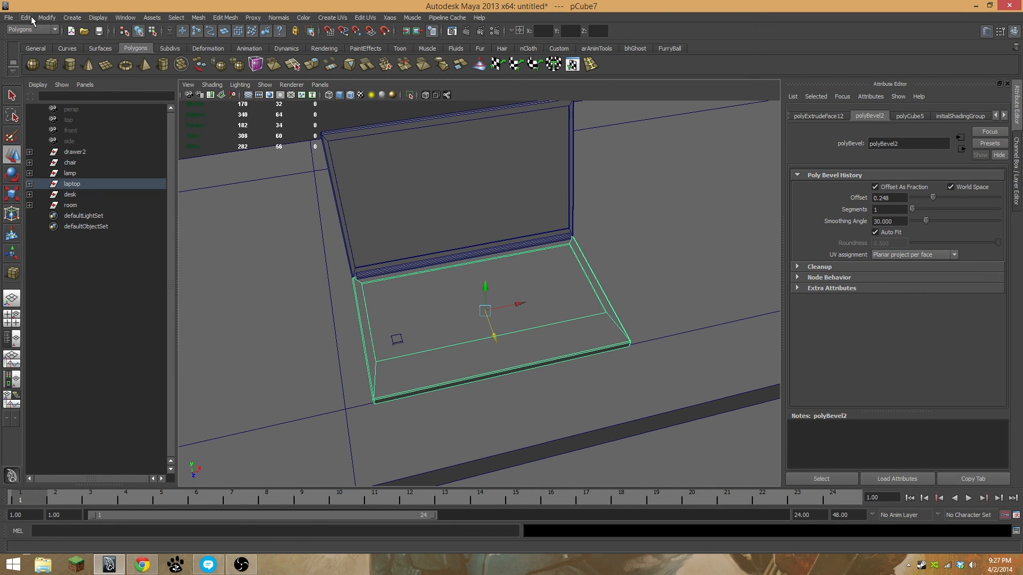
Delete the construction history of all objects in the scene and check a chair caster's nodes
scroll(408, 249, down, 12)
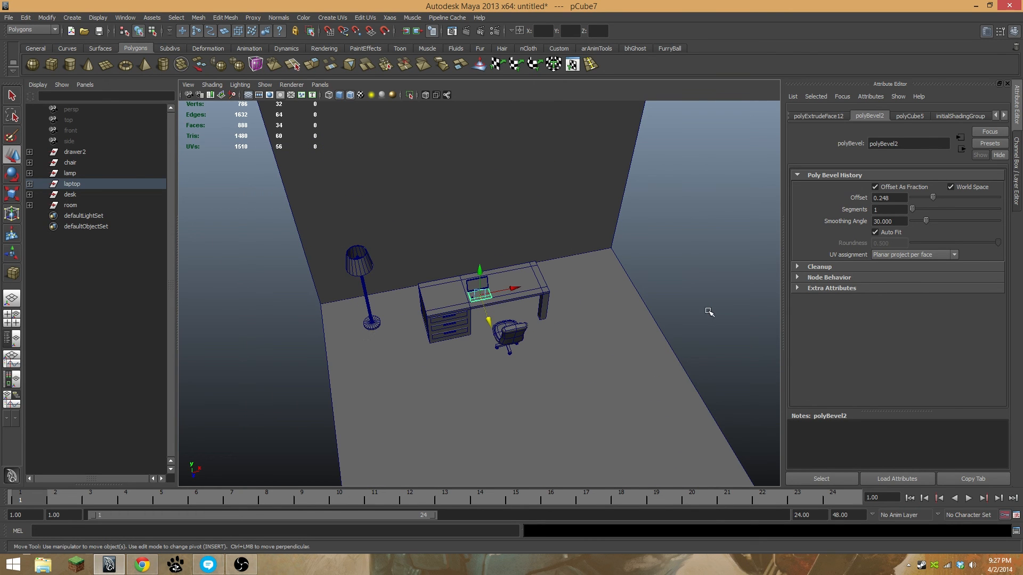
click(26, 18)
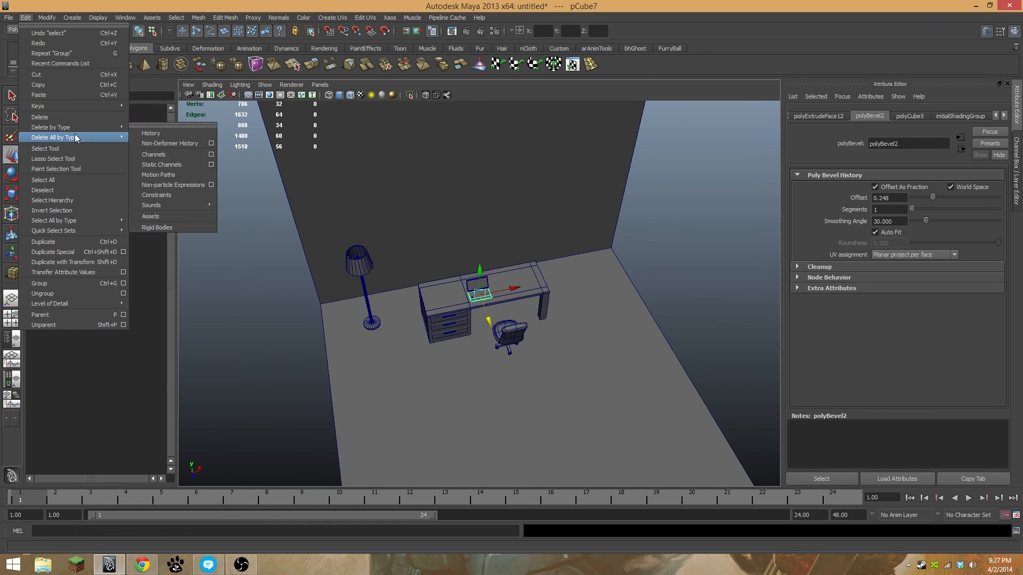
mouse_move(78, 138)
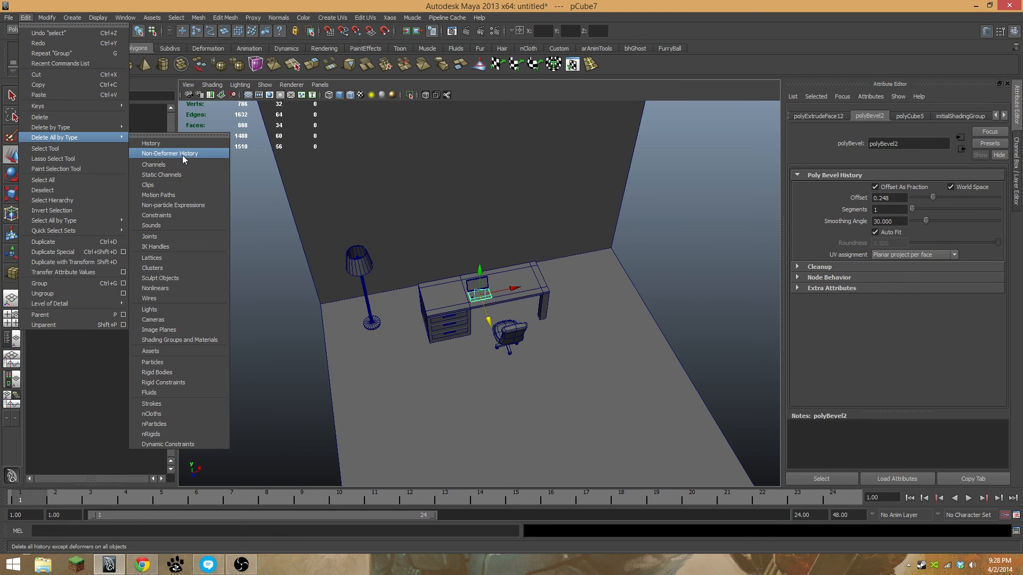
click(187, 143)
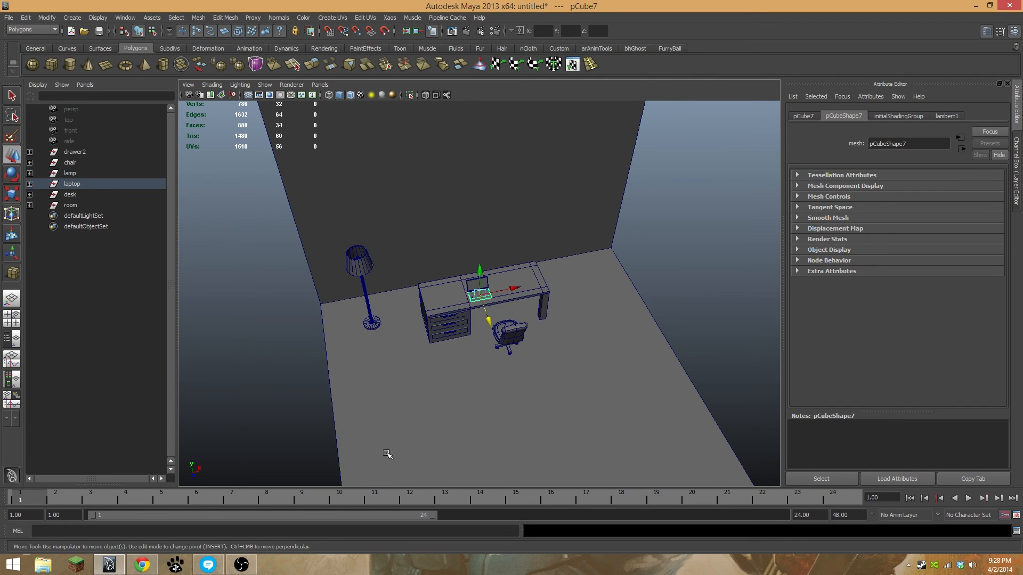
scroll(421, 335, up, 5)
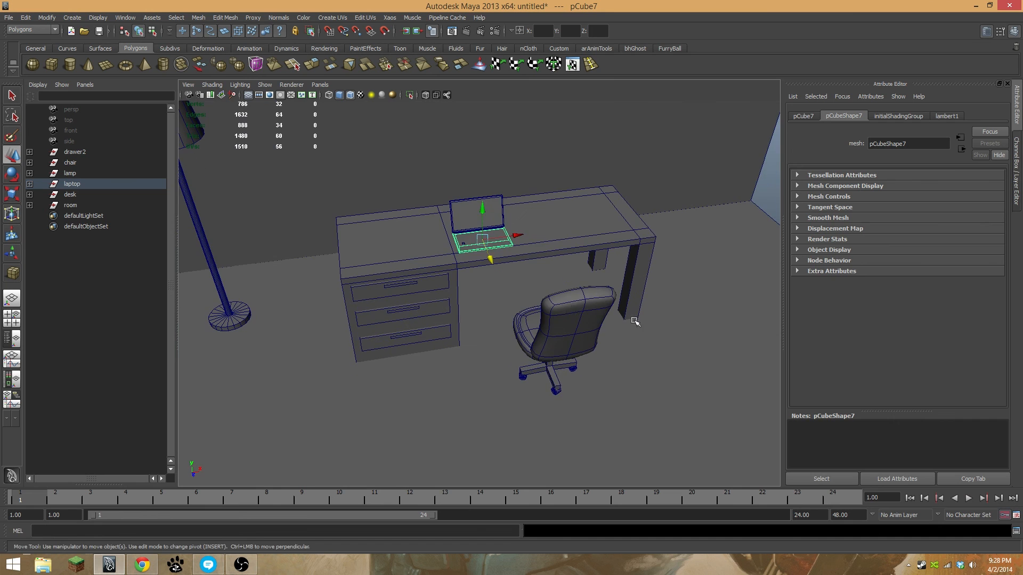
alt+drag(424, 316, 594, 411)
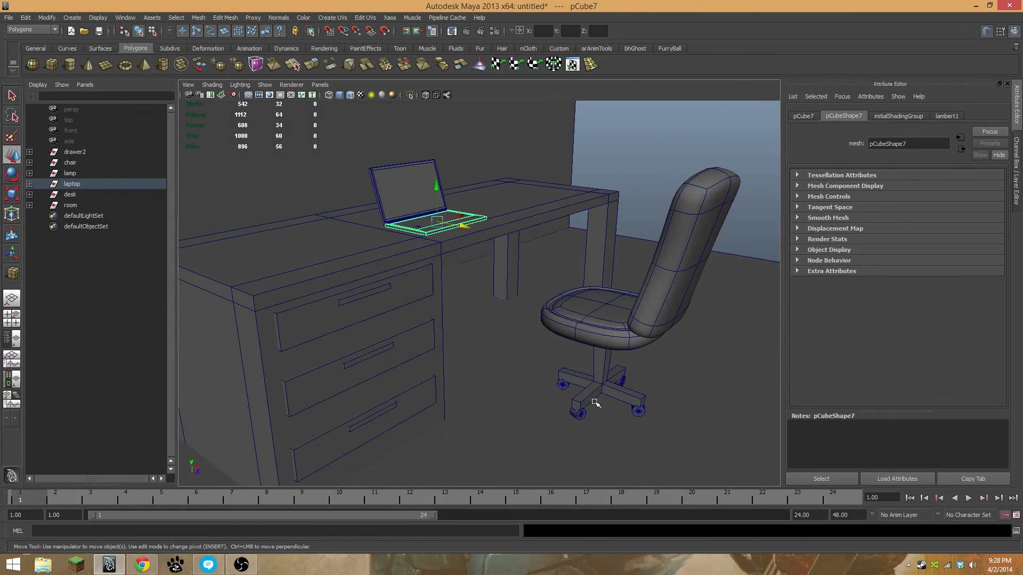
click(578, 419)
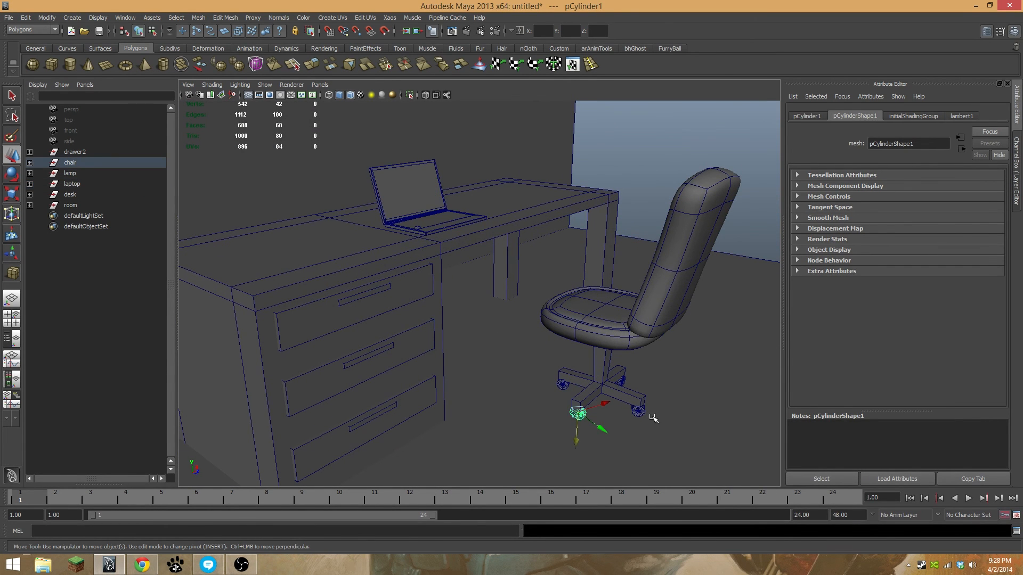
Move the single key pCube9 into the back-left corner of the laptop's keyboard recess, at about X -1.38, Z -7.36
alt+right_drag(627, 372, 456, 335)
alt+drag(456, 336, 456, 319)
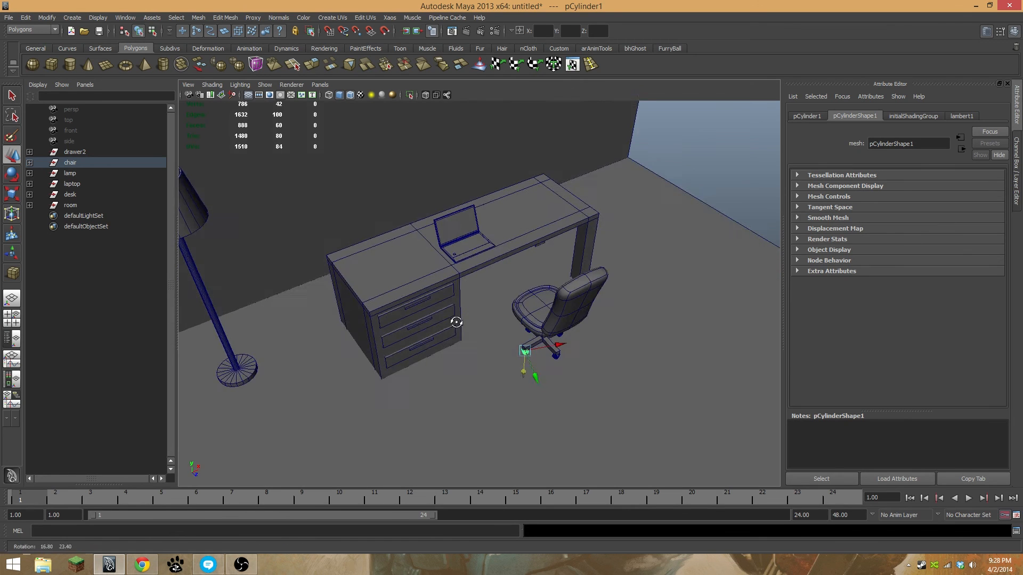
alt+right_drag(456, 319, 726, 336)
alt+middle_drag(726, 336, 469, 383)
alt+right_drag(469, 384, 469, 314)
click(463, 334)
alt+middle_drag(470, 314, 534, 370)
drag(500, 376, 513, 274)
drag(537, 242, 516, 241)
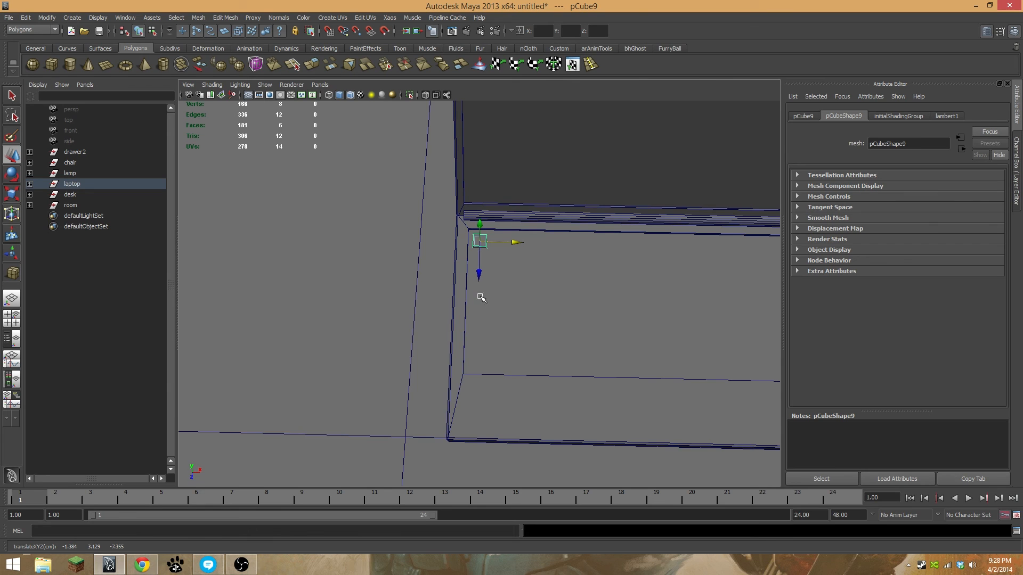
drag(479, 275, 480, 276)
alt+drag(480, 276, 411, 284)
drag(445, 248, 446, 249)
alt+drag(446, 249, 436, 330)
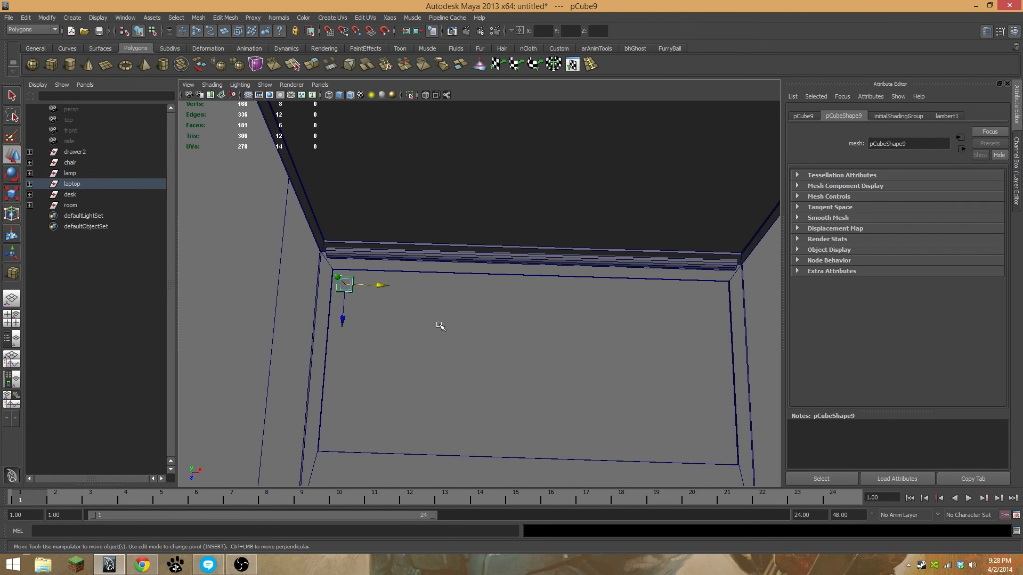
Duplicate the corner key and place the copy right beside it along the row, at about X -1.304
key(ctrl+d)
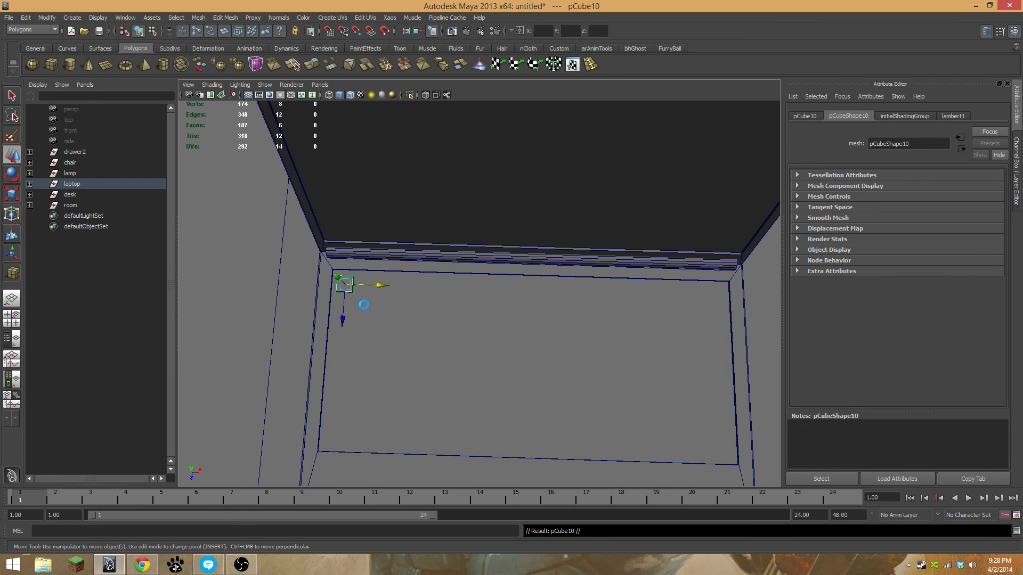
drag(378, 286, 401, 289)
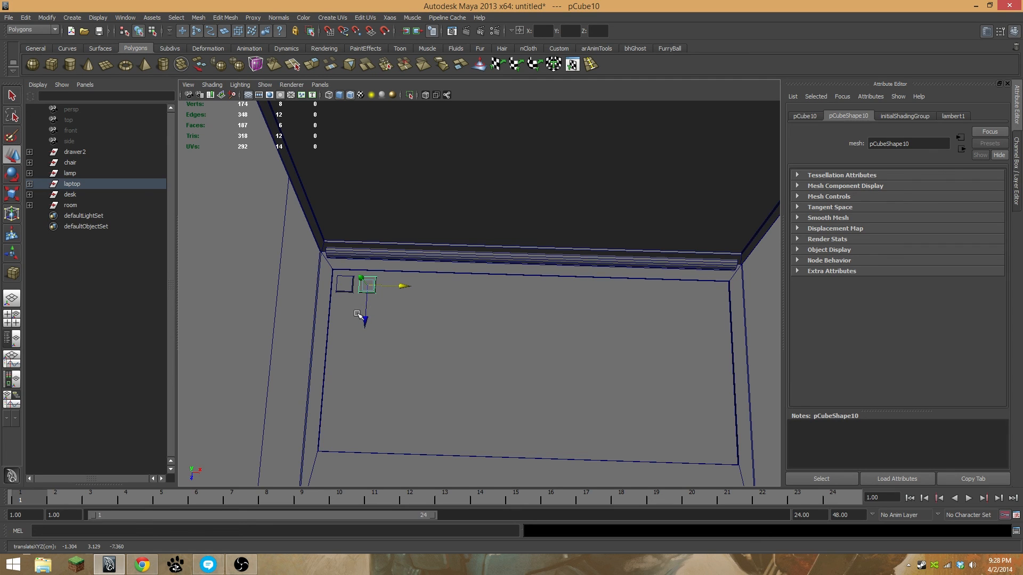
click(25, 19)
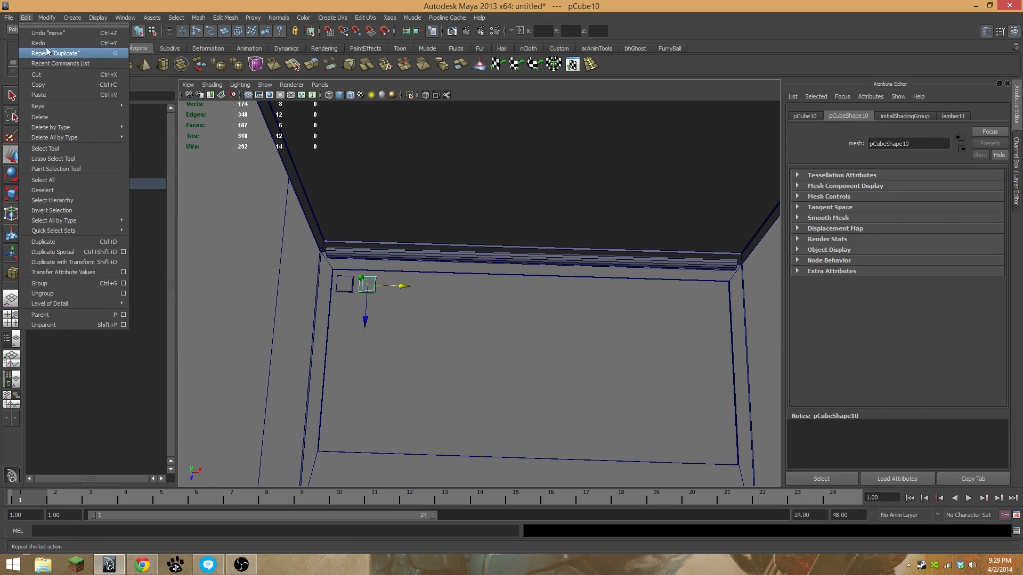
click(26, 20)
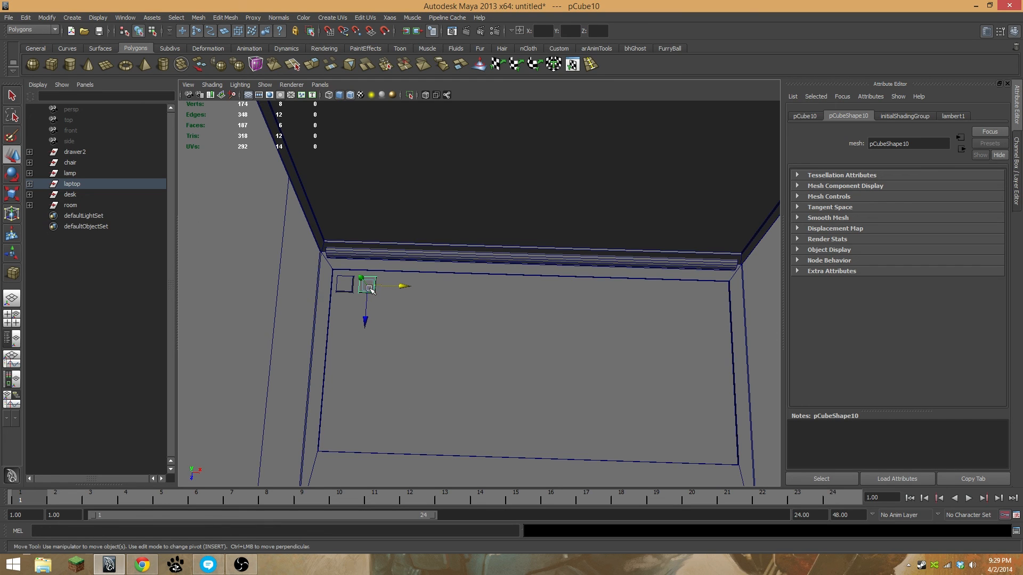
Repeat Duplicate with Transform on the copied key until a row of 17 evenly spaced keys spans the keyboard recess
key(shift+d)
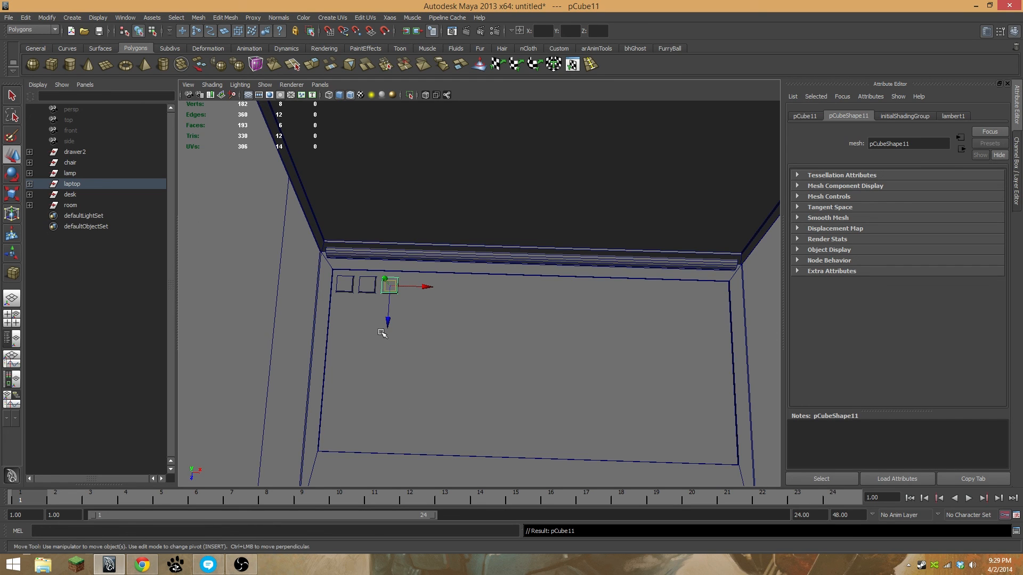
key(shift+d)
key(shift+d)
key(shift+d)
key(shift+d)
key(shift+d)
key(shift+d)
key(shift+d)
key(shift+d)
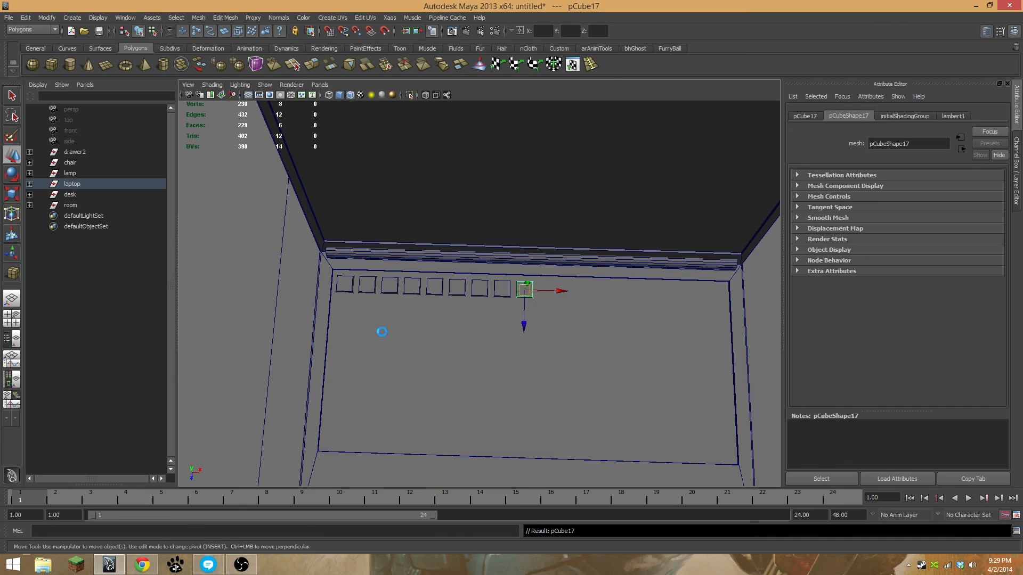
key(shift+d)
key(shift+d)
key(shift+d)
key(shift+d)
key(shift+d)
key(shift+d)
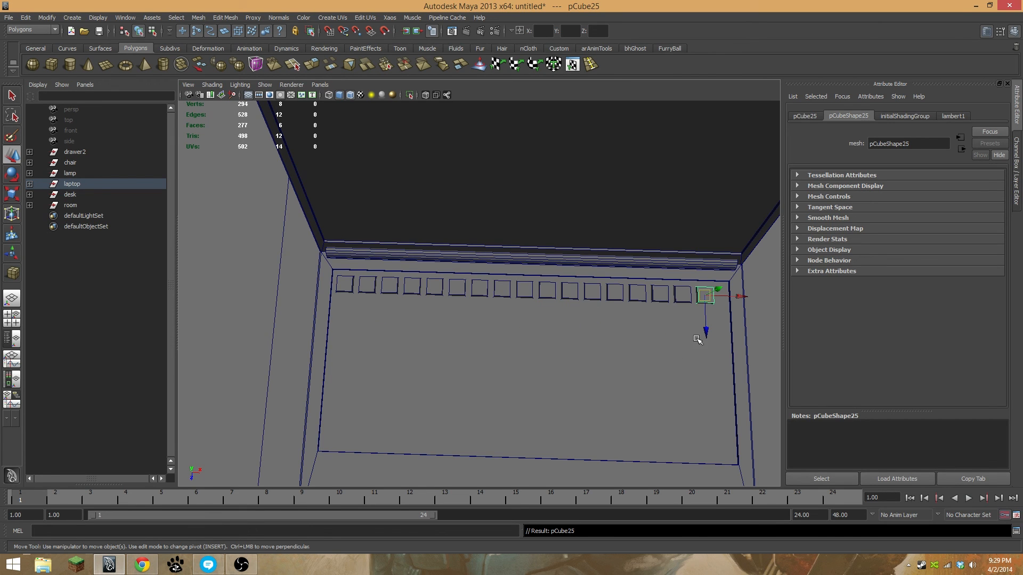
Group the keys pCube9 through pCube25 inside the laptop group and name the new group key_row_1
alt+middle_drag(703, 331, 612, 347)
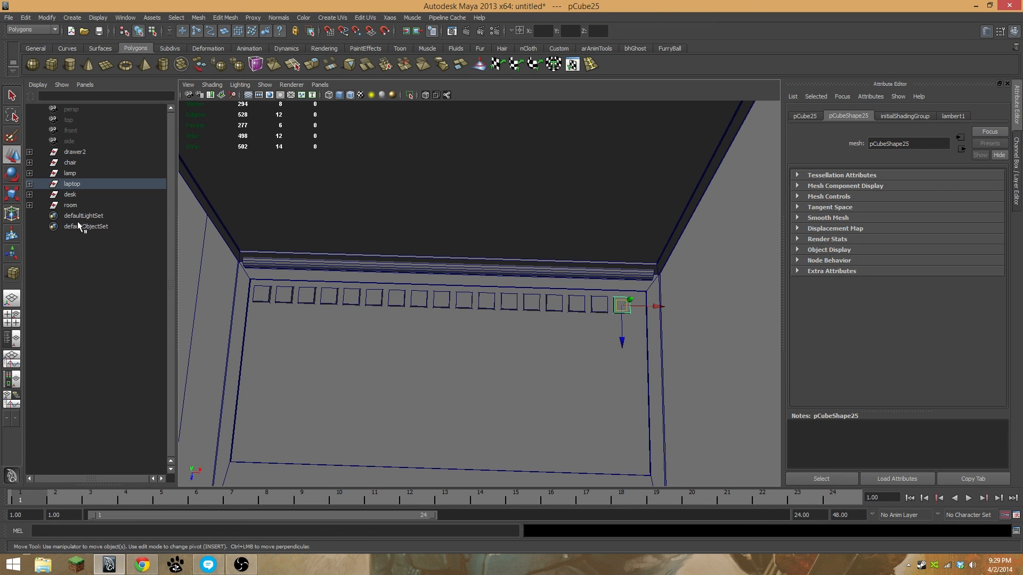
click(30, 183)
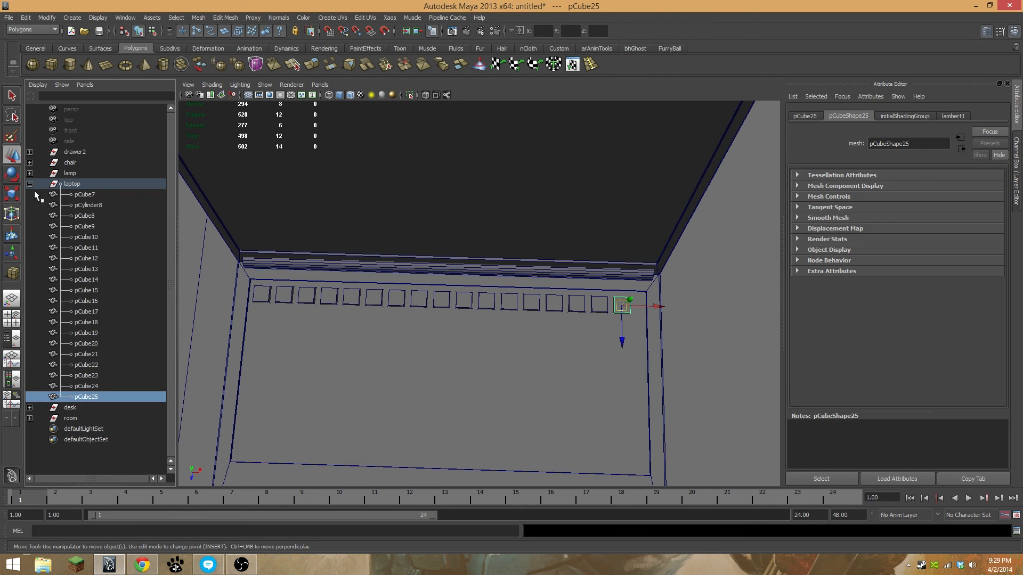
shift+click(96, 216)
ctrl+click(96, 215)
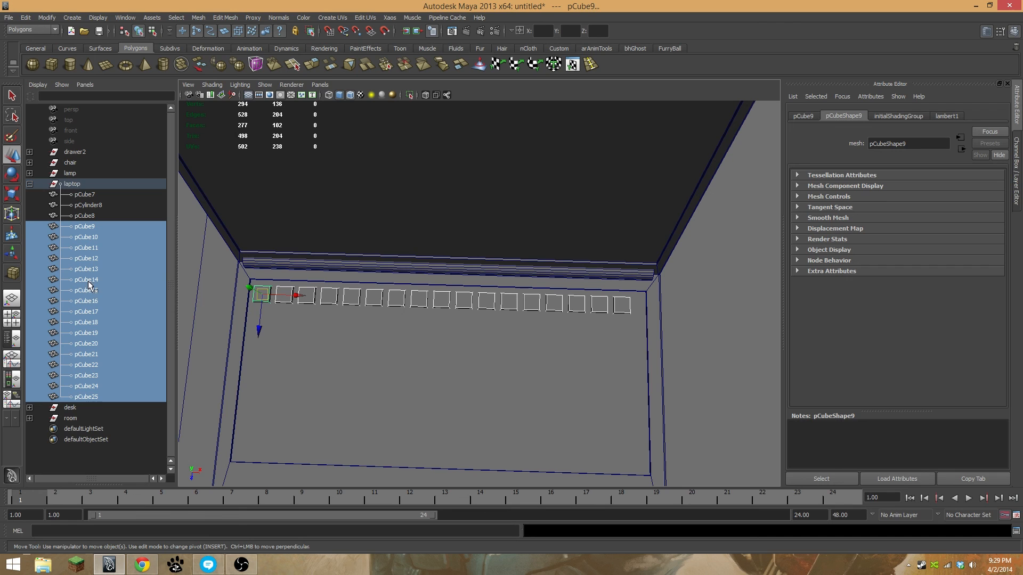
key(ctrl+g)
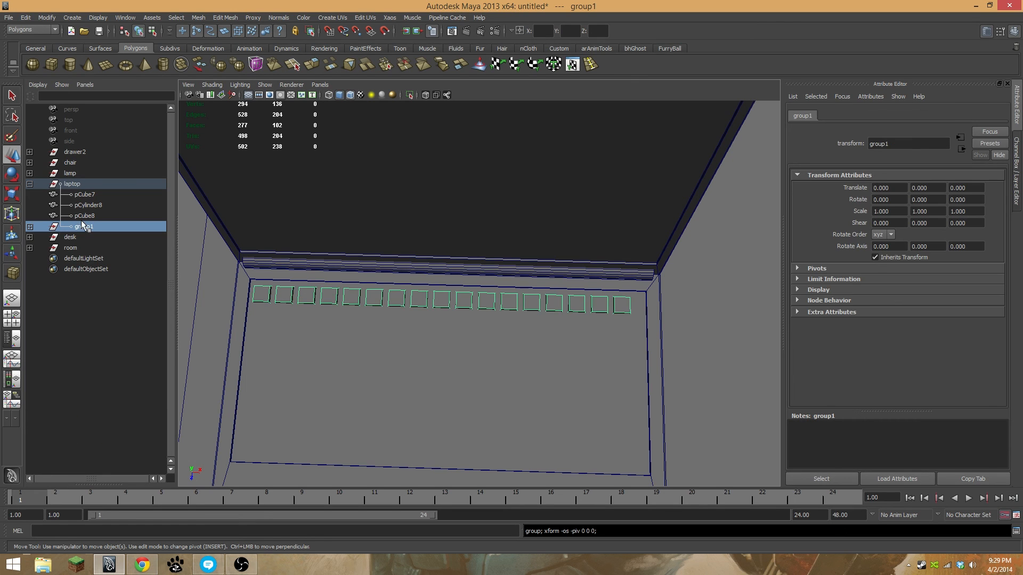
double_click(82, 226)
text(key_row_1)
key(Return)
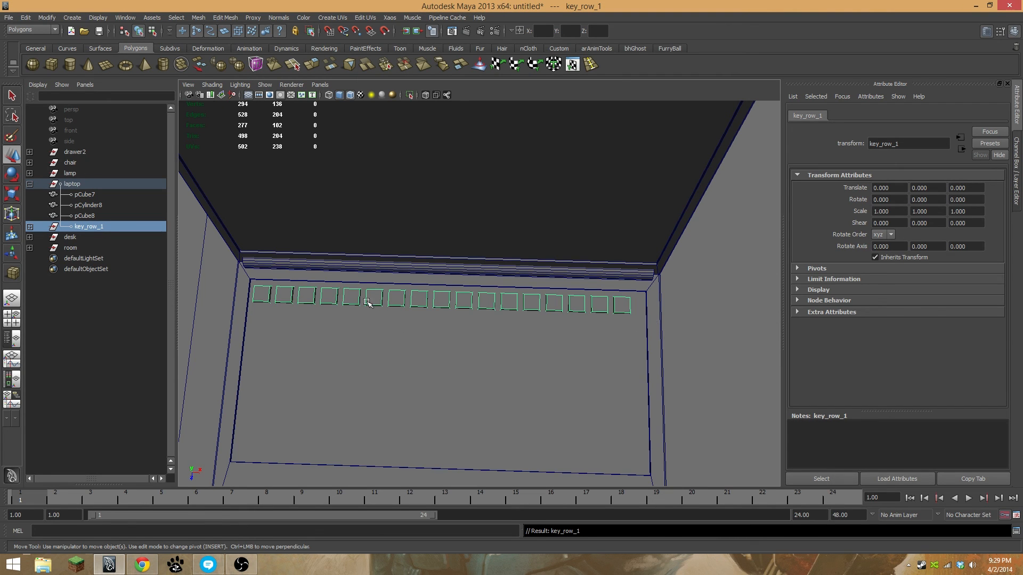
Center the pivot of key_row_1 and duplicate the group, offsetting the copy 0.071 in Z as a second key row
click(47, 17)
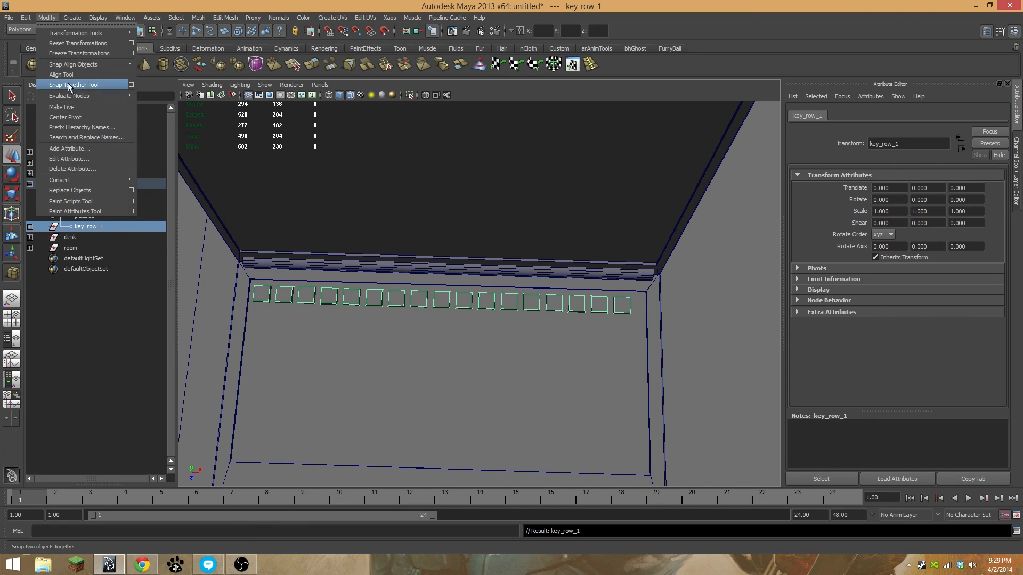
click(69, 113)
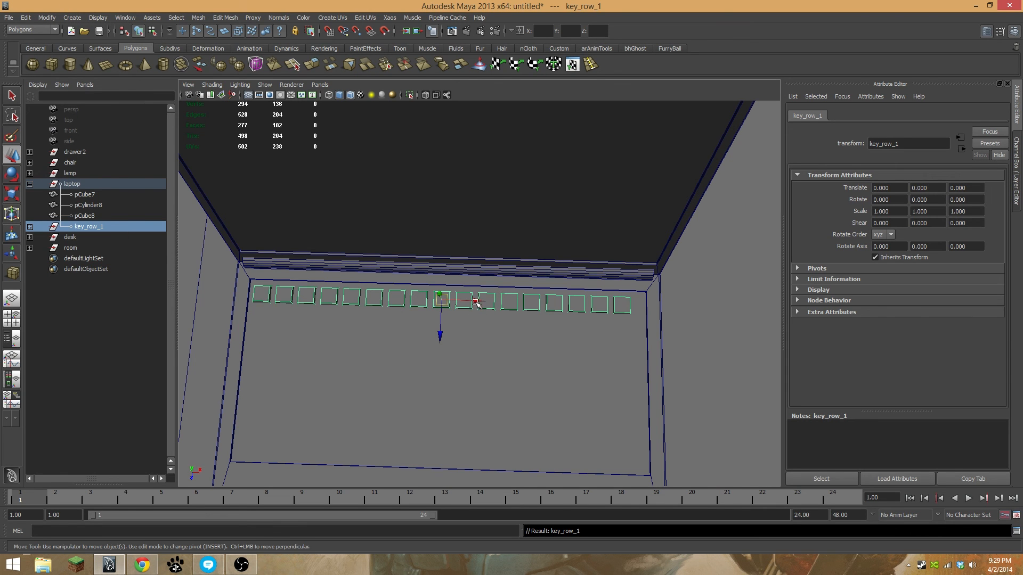
key(ctrl+d)
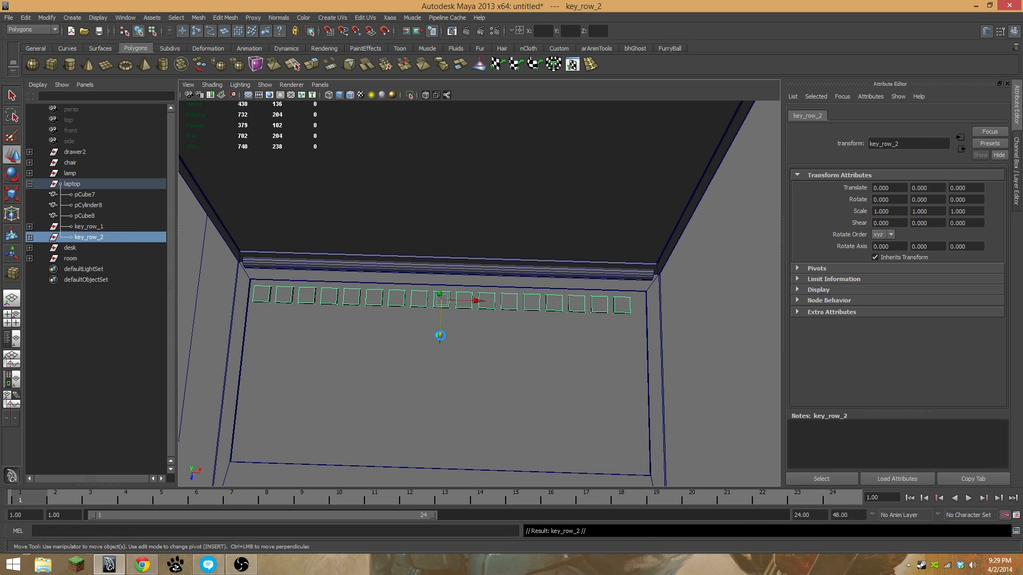
drag(442, 336, 443, 356)
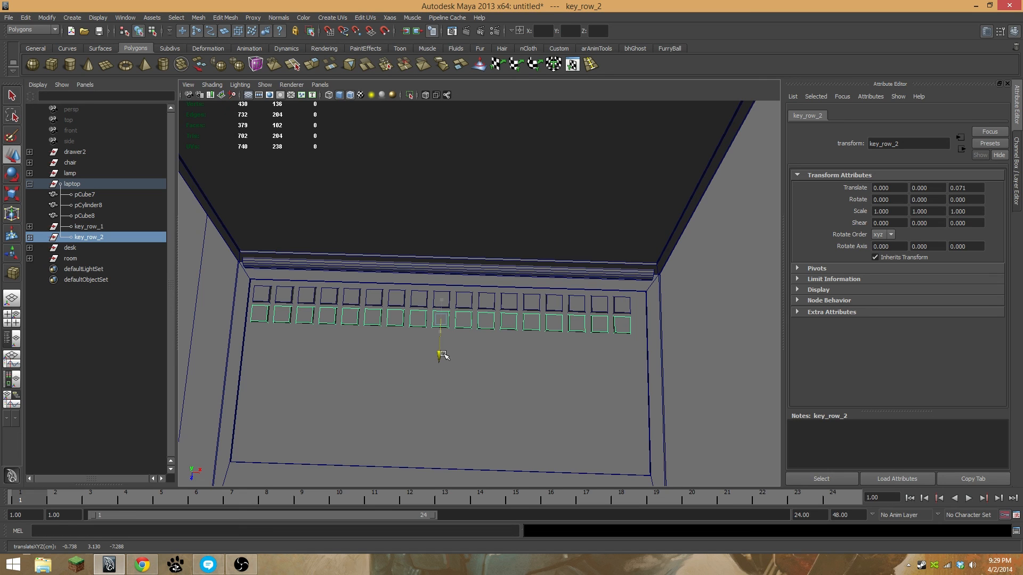
Delete the twelfth key of key_row_1 and the last key of key_row_2, then shift key_row_2 by 0.030 in X
click(508, 306)
key(Delete)
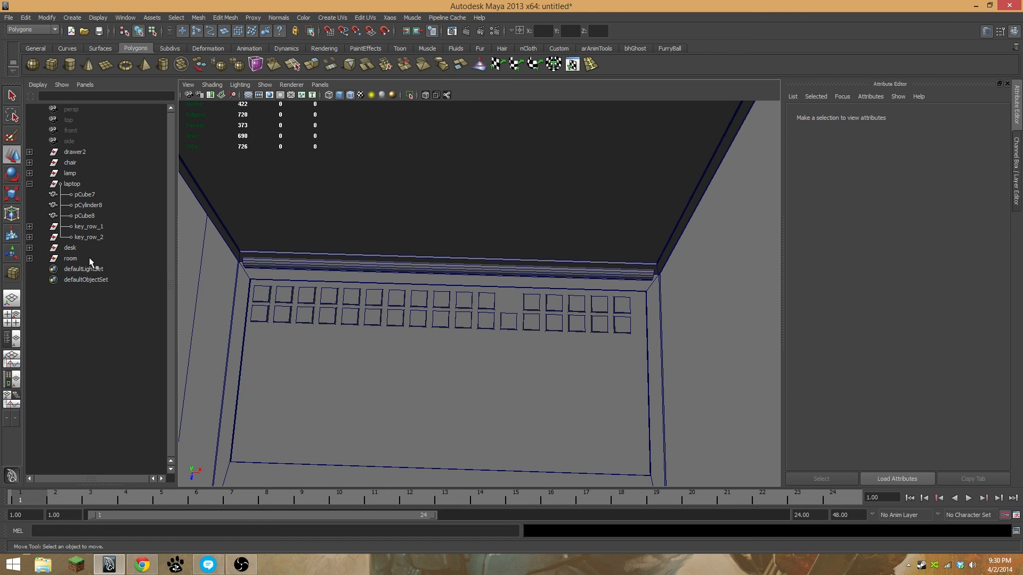
click(619, 324)
key(Delete)
click(89, 237)
drag(480, 323, 487, 319)
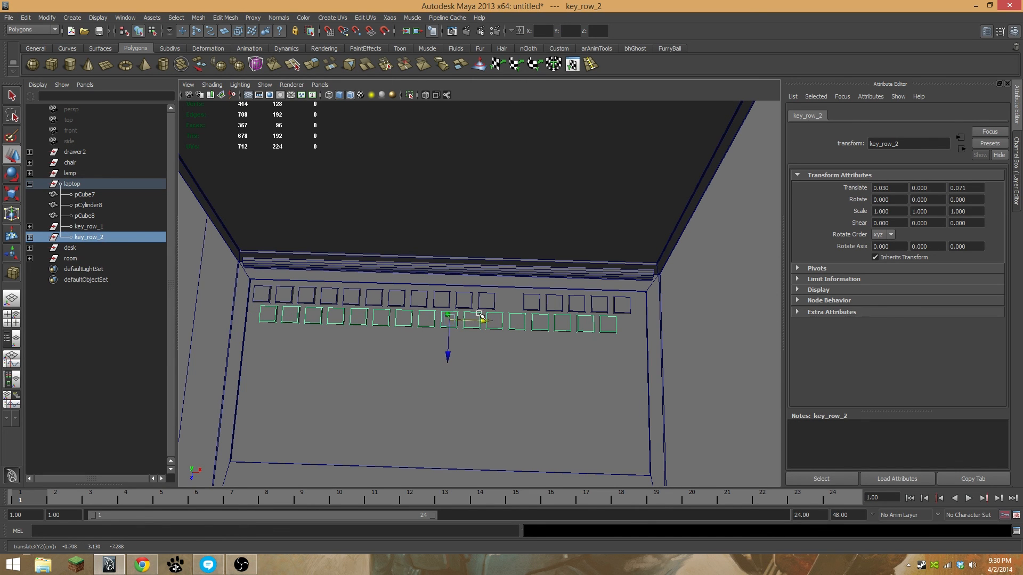
Duplicate key_row_2 as a staggered third row at Z 0.146 and repeat the transform for a fourth row at X 0.118, Z 0.220
key(ctrl+d)
drag(447, 356, 449, 379)
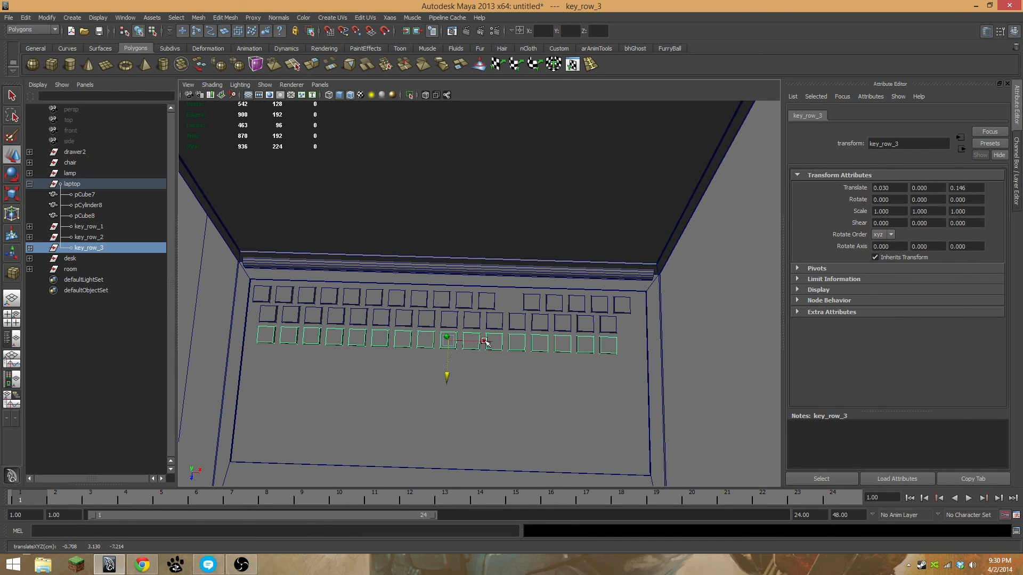
drag(486, 342, 499, 345)
key(shift+d)
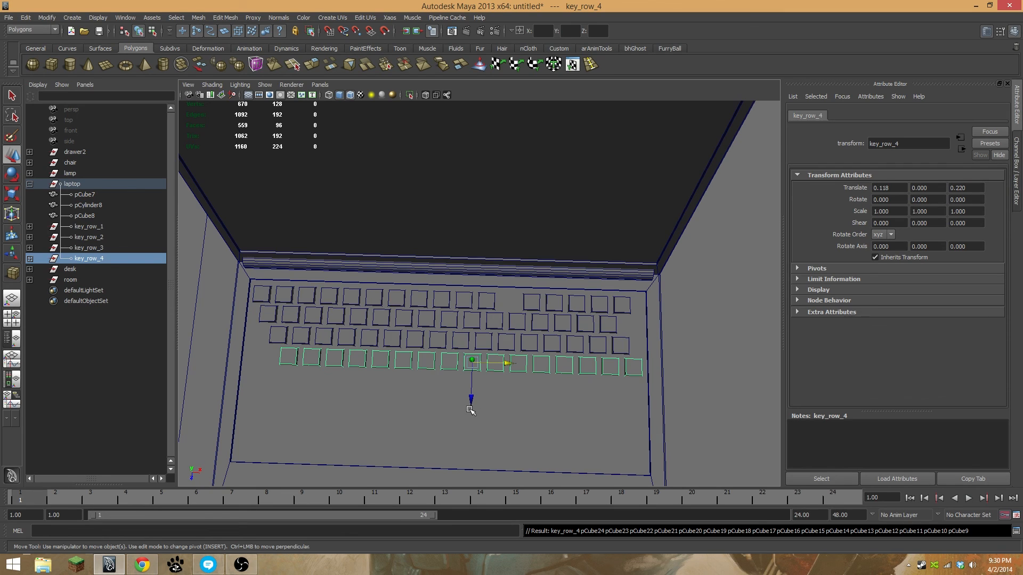
Duplicate key_row_4 and move the copy to Z 0.309 as the fifth key row
alt+drag(426, 398, 410, 371)
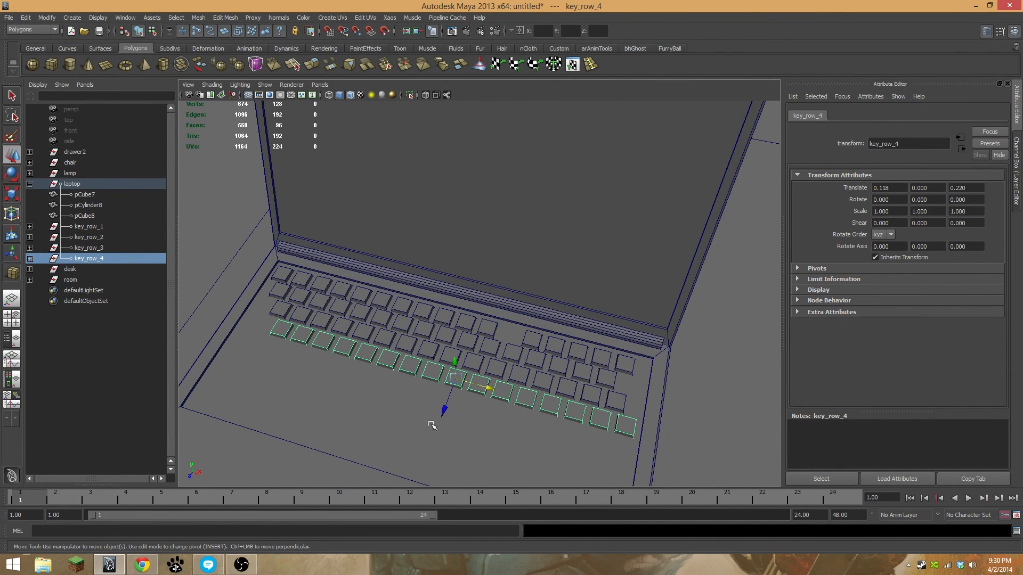
key(ctrl+d)
drag(442, 414, 399, 412)
Delete the fourth through eighth keys of key_row_5 to clear space for the space bar
click(339, 372)
shift+click(356, 379)
shift+click(379, 385)
shift+click(403, 394)
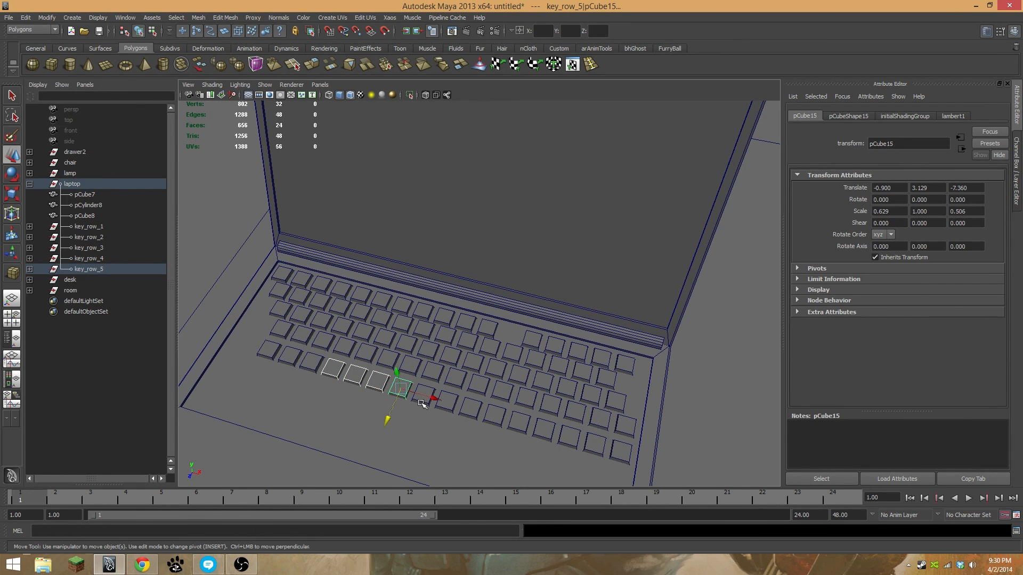
shift+click(422, 402)
key(Delete)
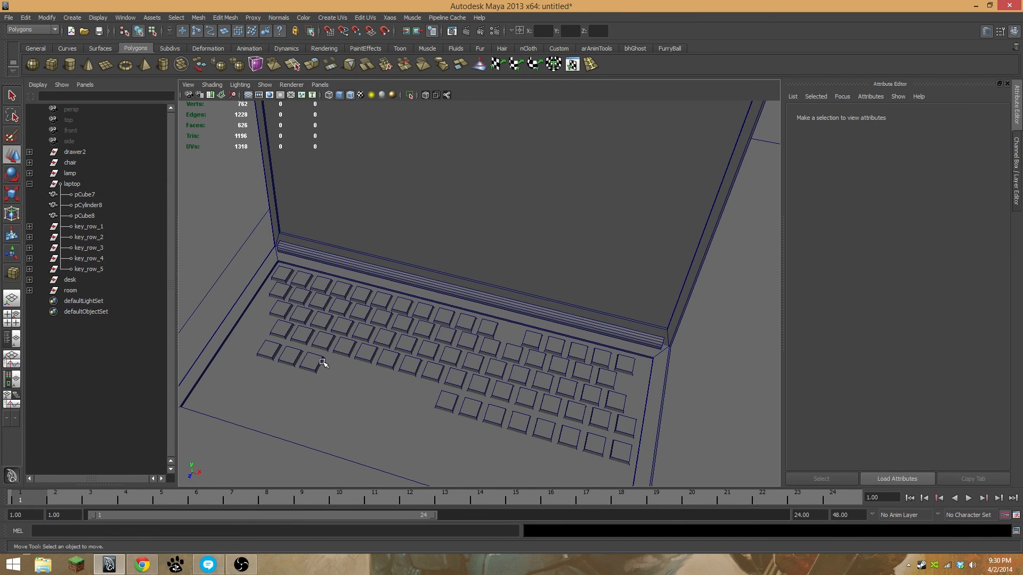
click(318, 367)
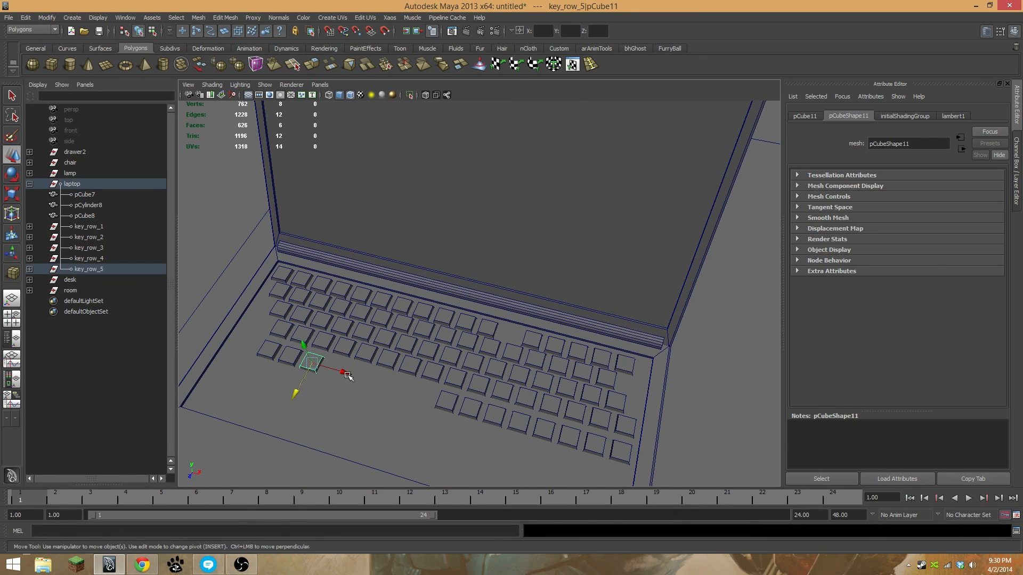
key(ctrl+d)
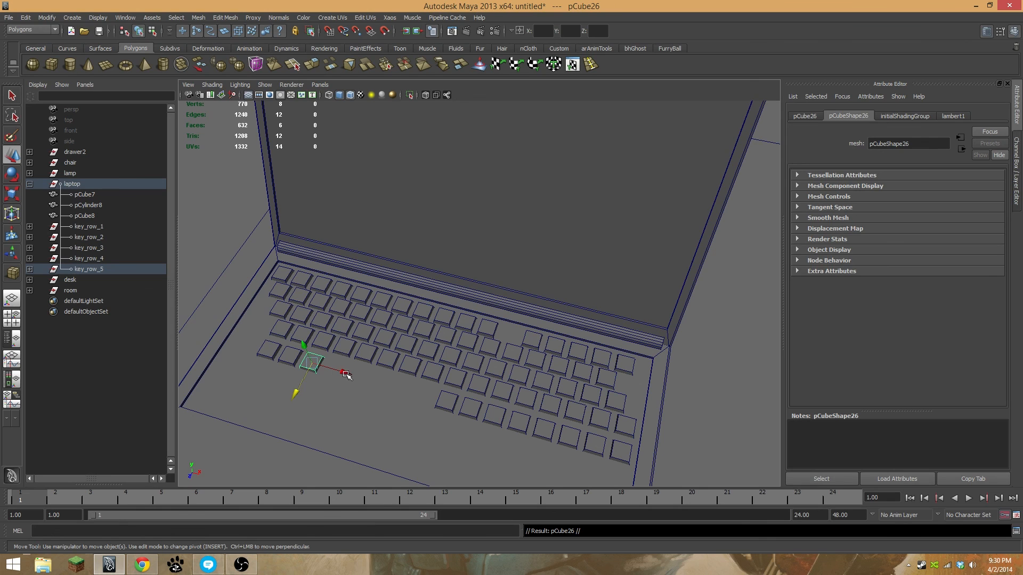
key(e)
key(r)
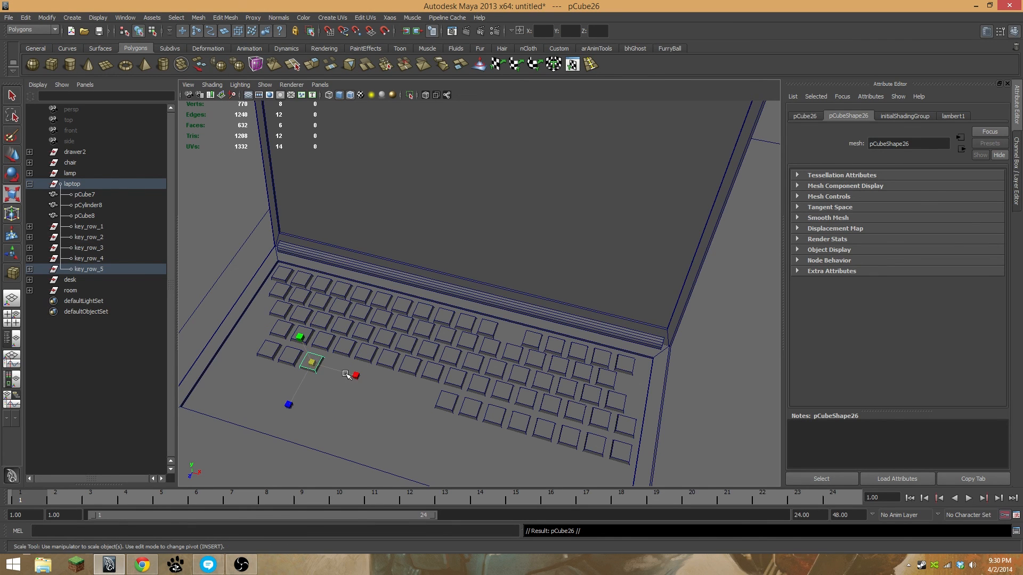
key(Delete)
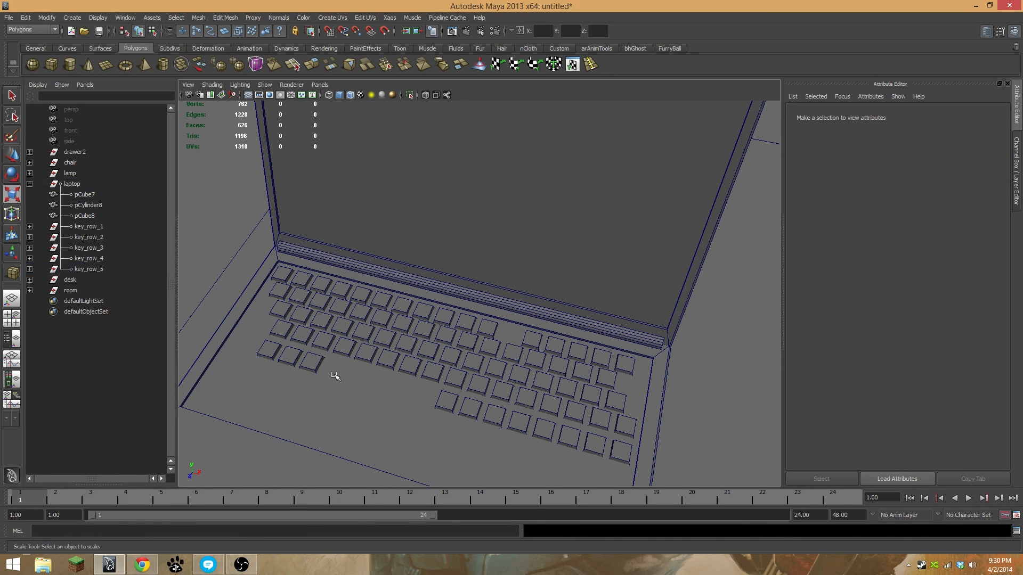
click(311, 365)
key(Delete)
key(ctrl+z)
Stretch the third key of key_row_5 into a space bar by moving its end vertices across the gap
scroll(314, 373, up, 5)
scroll(315, 383, down, 2)
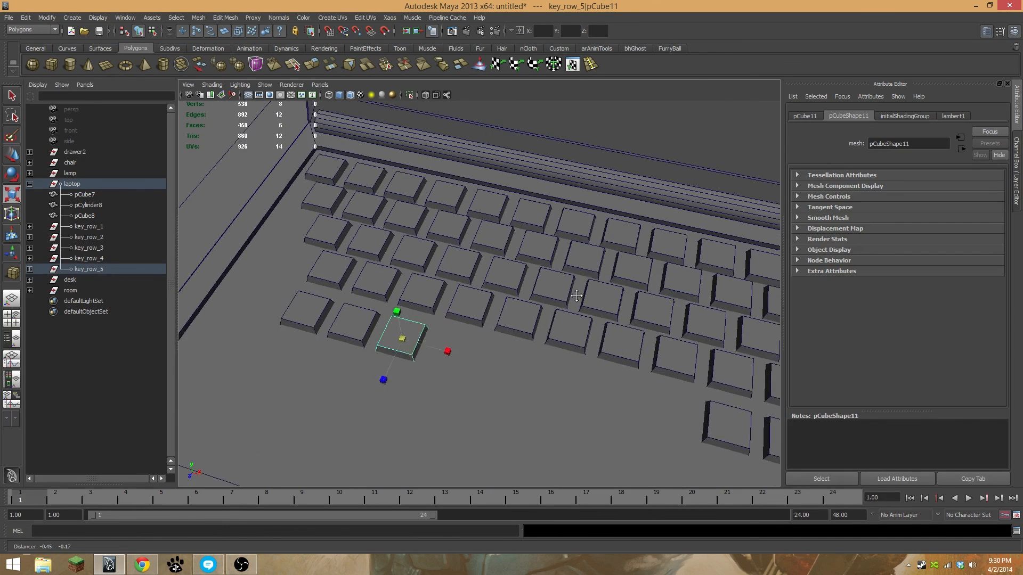
right_drag(430, 309, 412, 310)
drag(466, 297, 430, 369)
key(w)
drag(471, 333, 749, 419)
right_drag(749, 419, 646, 366)
Duplicate the first key of key_row_4 and place the copy near the recess's outer edge
scroll(397, 298, down, 5)
scroll(373, 319, up, 6)
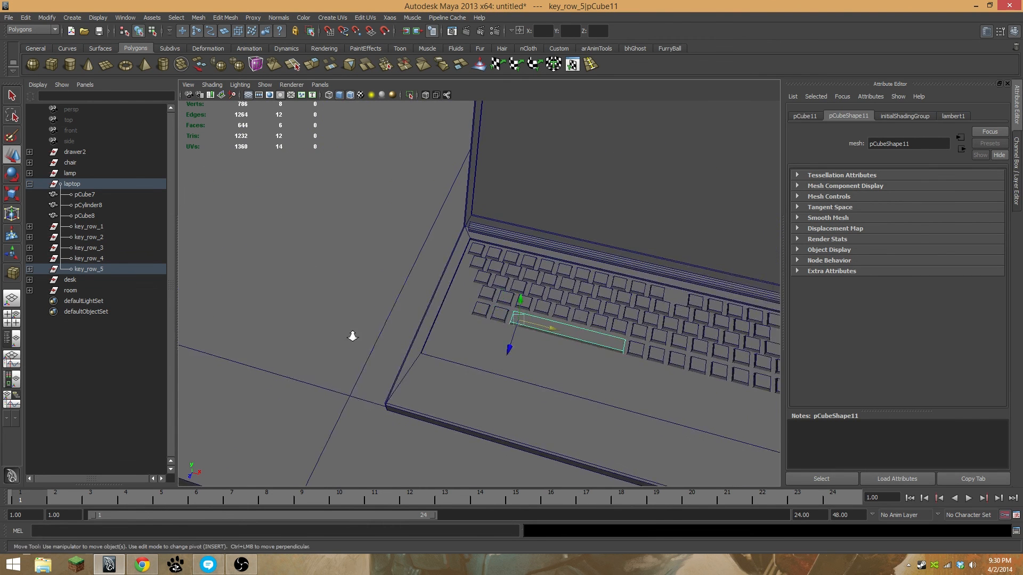
click(487, 292)
key(ctrl+d)
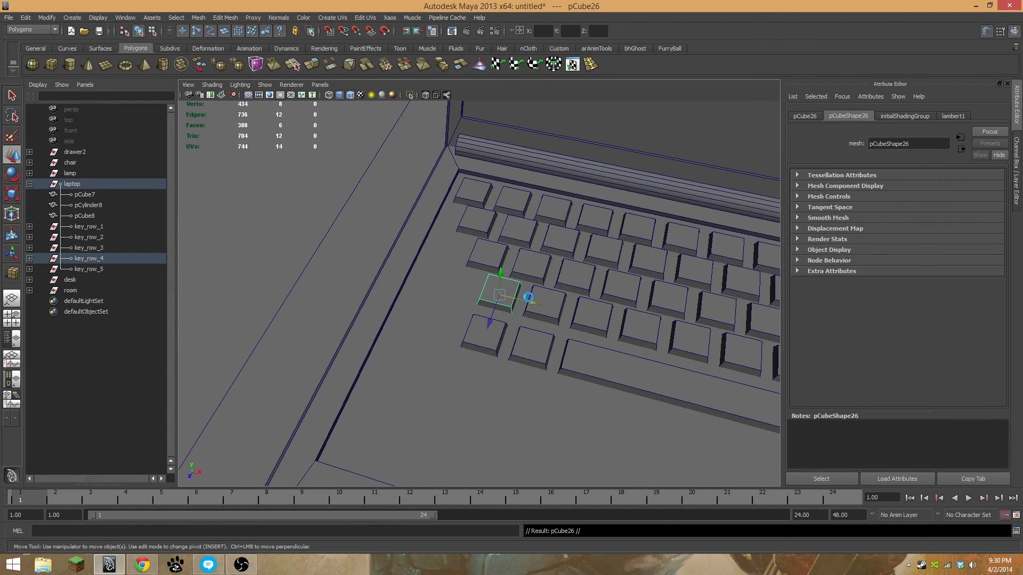
drag(528, 302, 462, 284)
Widen the first key of key_row_3 by moving its outer vertices toward the recess edge, to about X -1.411
click(480, 261)
right_drag(469, 255, 446, 255)
drag(485, 230, 451, 284)
drag(493, 256, 460, 251)
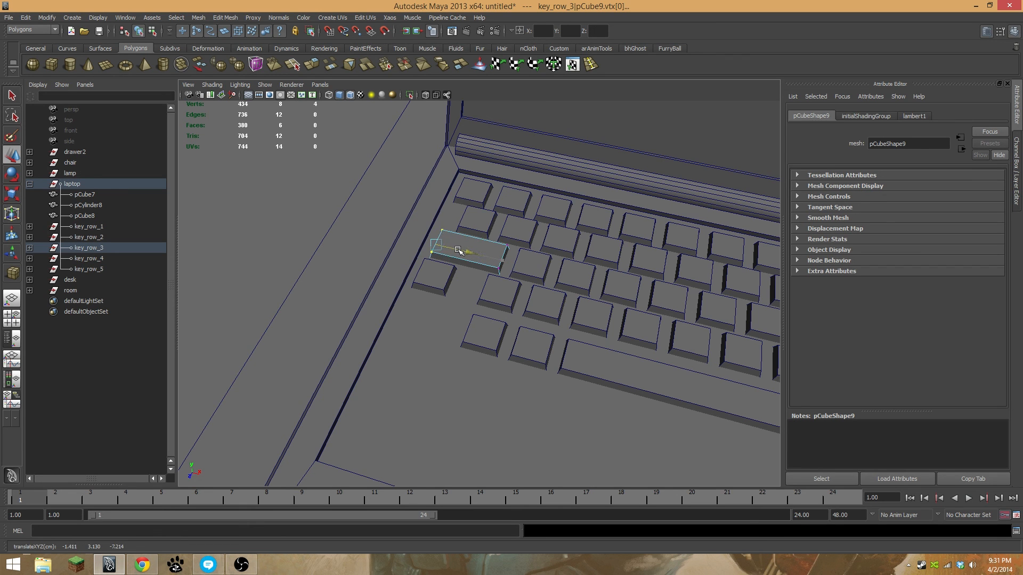
Widen the duplicated key in the fourth row by moving its inner vertices toward the neighbouring key, to about X -1.313
click(450, 273)
right_click(453, 272)
right_drag(453, 272, 409, 272)
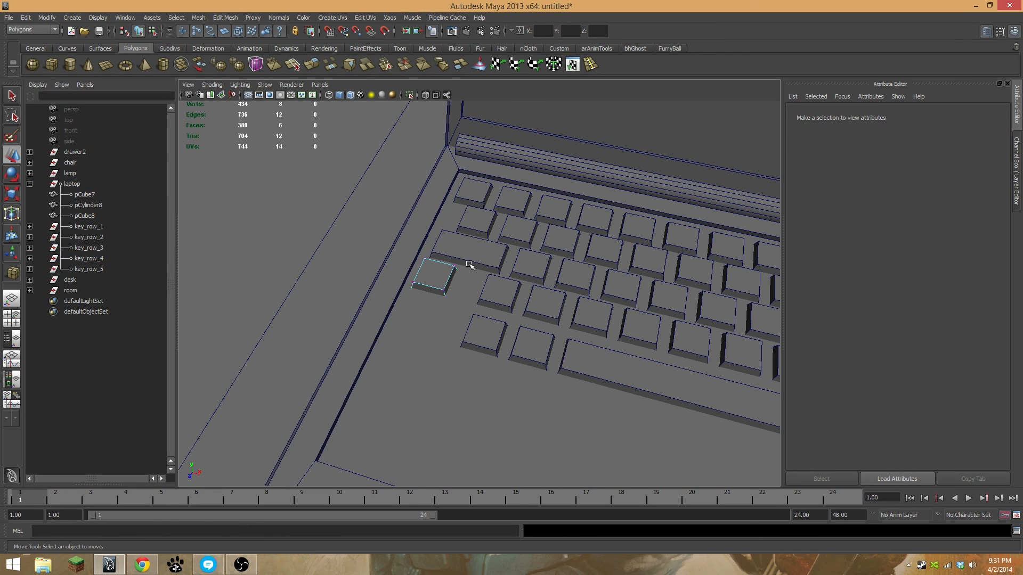
mouse_move(478, 269)
alt+mouse_down()
mouse_move(498, 265)
mouse_move(482, 254)
alt+mouse_up()
drag(483, 255, 399, 339)
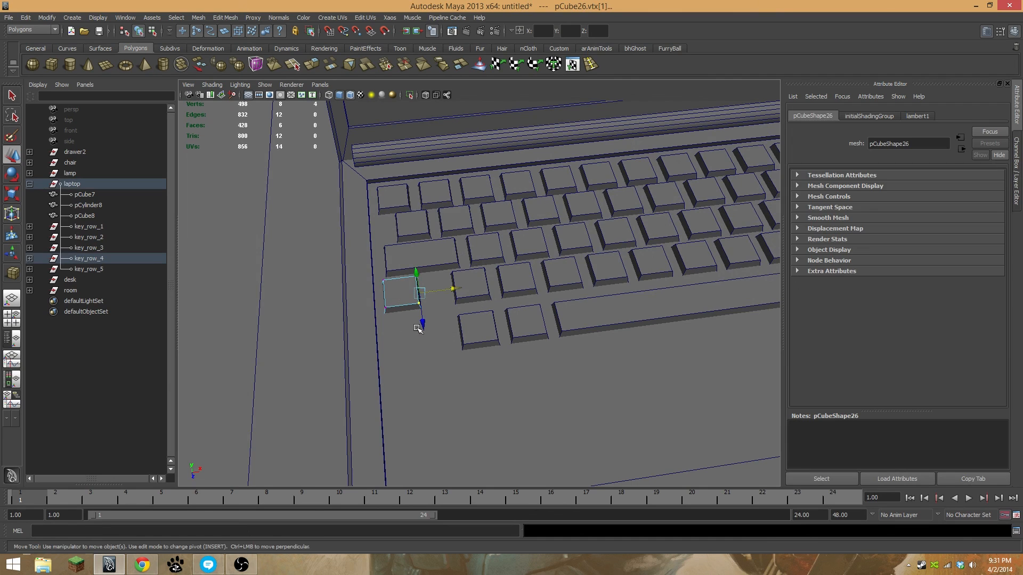
drag(454, 288, 478, 288)
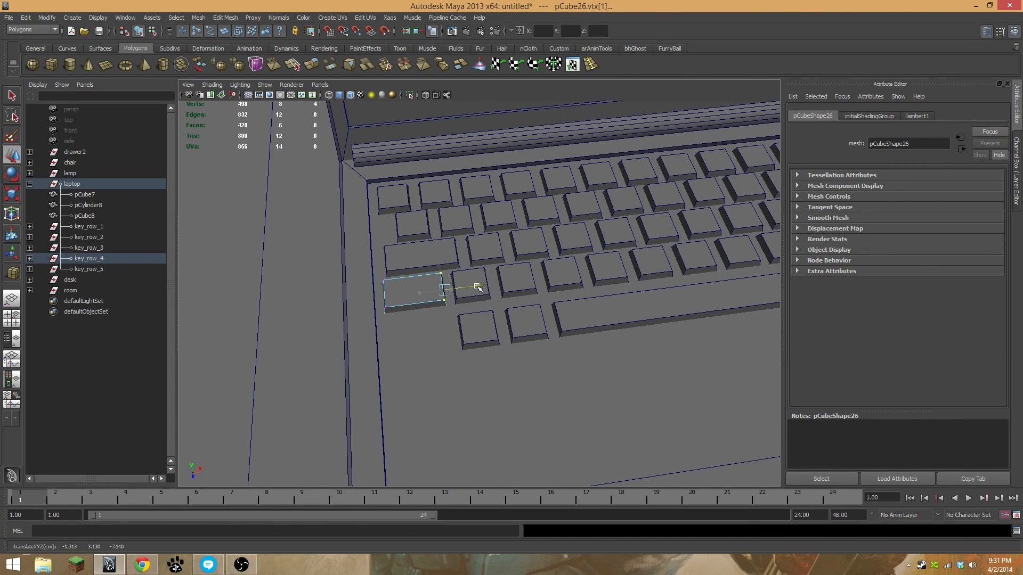
Duplicate the first key of key_row_5, move the copy outward, and widen it to the recess edge at about X -1.418
click(476, 328)
key(ctrl+d)
drag(505, 331, 463, 328)
right_drag(412, 324, 392, 327)
drag(429, 375, 430, 375)
drag(449, 334, 423, 337)
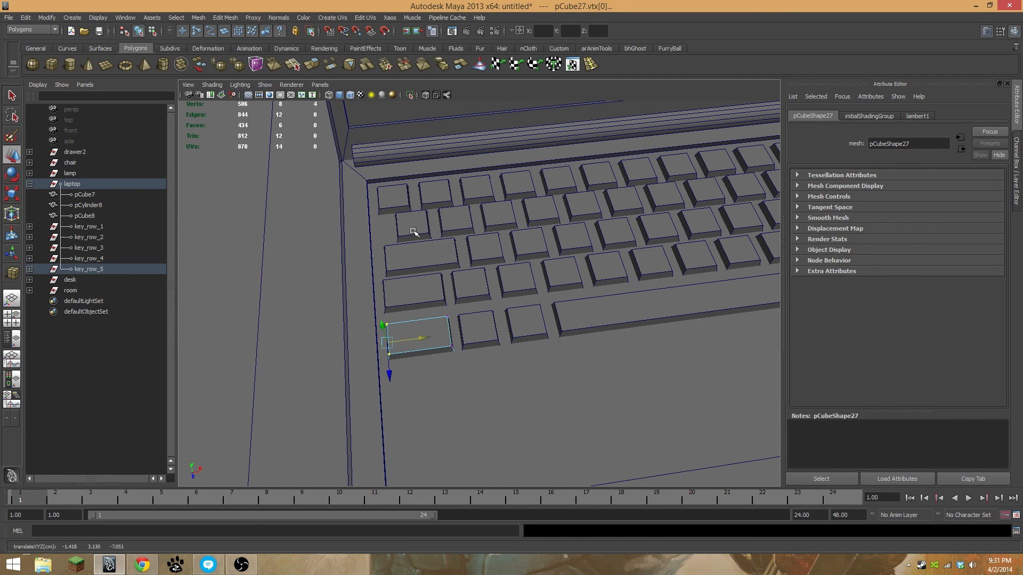
Select three adjacent keys of key_row_5 and the key above them, and move them forward as an arrow-key cluster
scroll(555, 299, down, 6)
alt+middle_drag(558, 309, 352, 347)
alt+right_drag(352, 347, 568, 358)
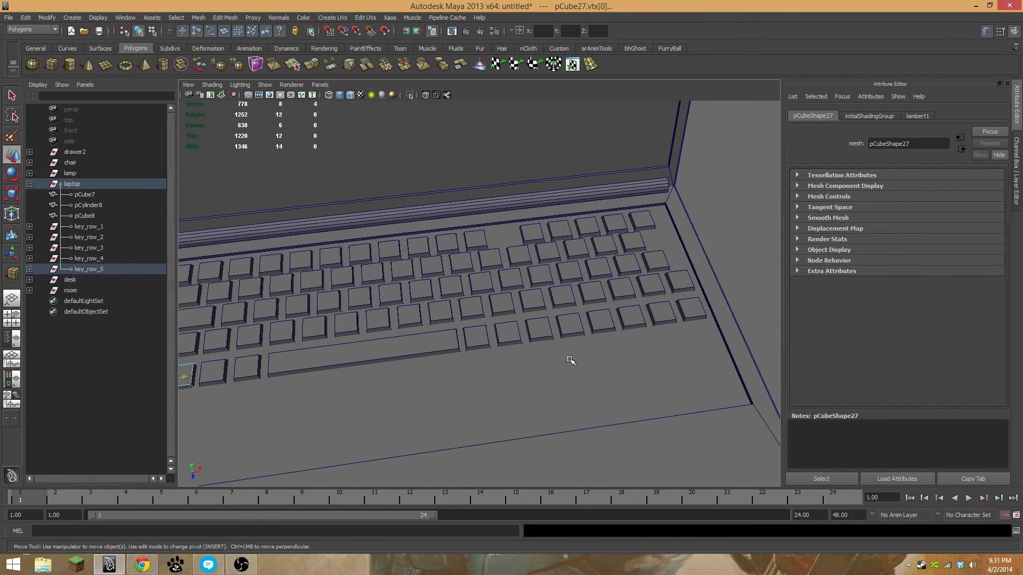
alt+middle_drag(602, 336, 529, 360)
click(539, 344)
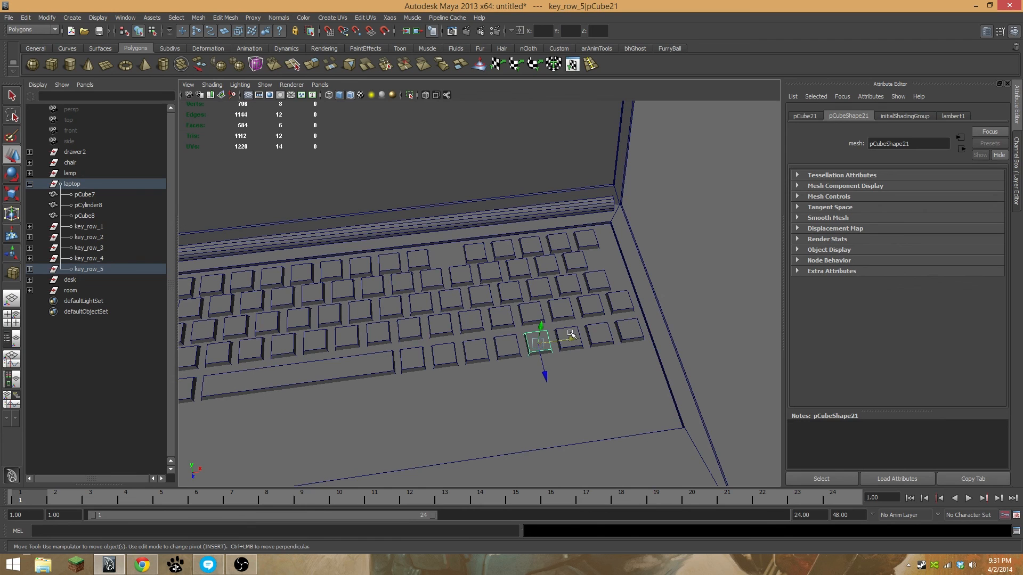
shift+click(571, 336)
shift+click(564, 308)
shift+click(590, 339)
drag(605, 368, 617, 397)
alt+right_drag(617, 397, 489, 384)
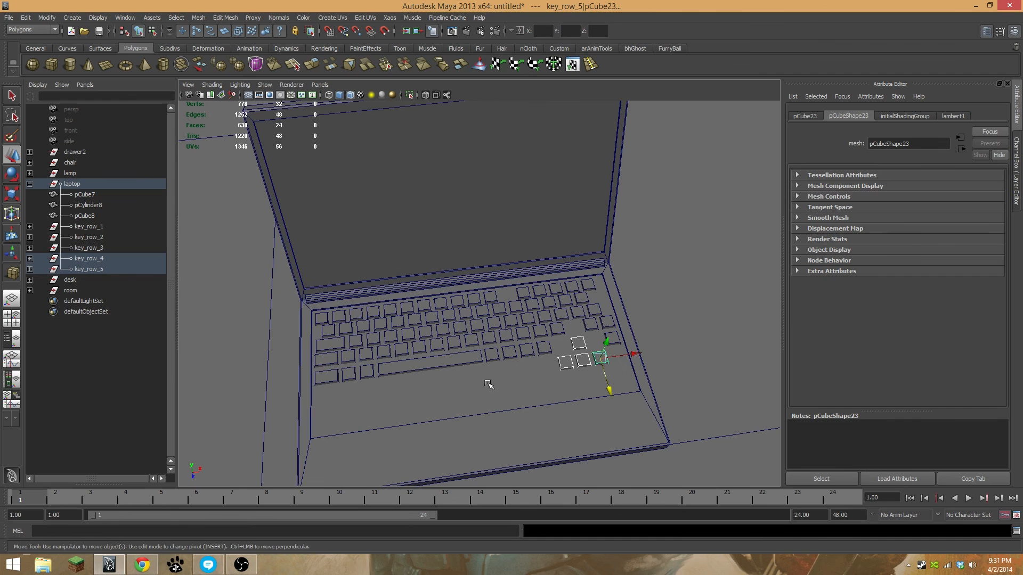
Group key_row_1 through key_row_5 and name the new group keys
click(86, 228)
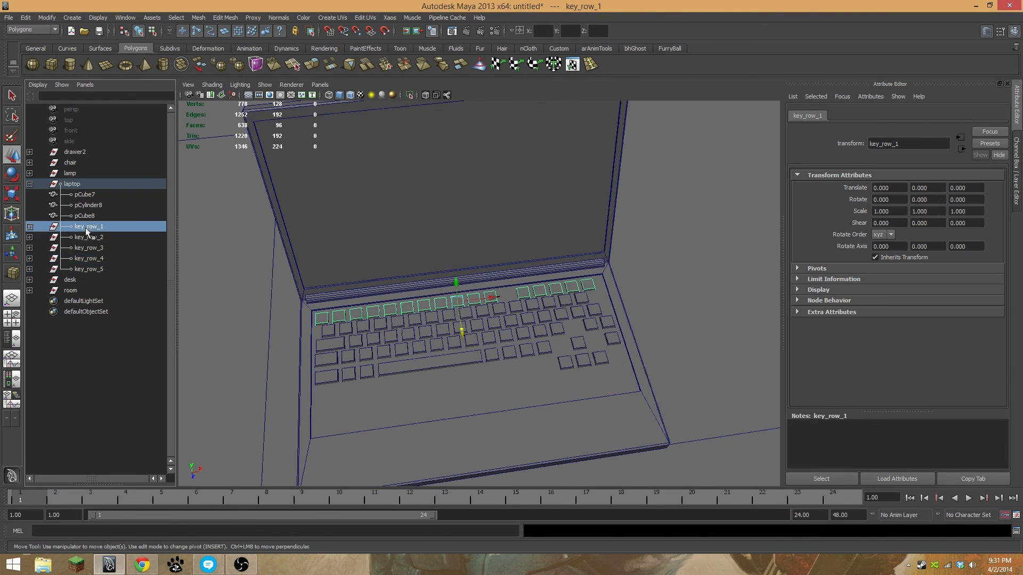
shift+click(88, 270)
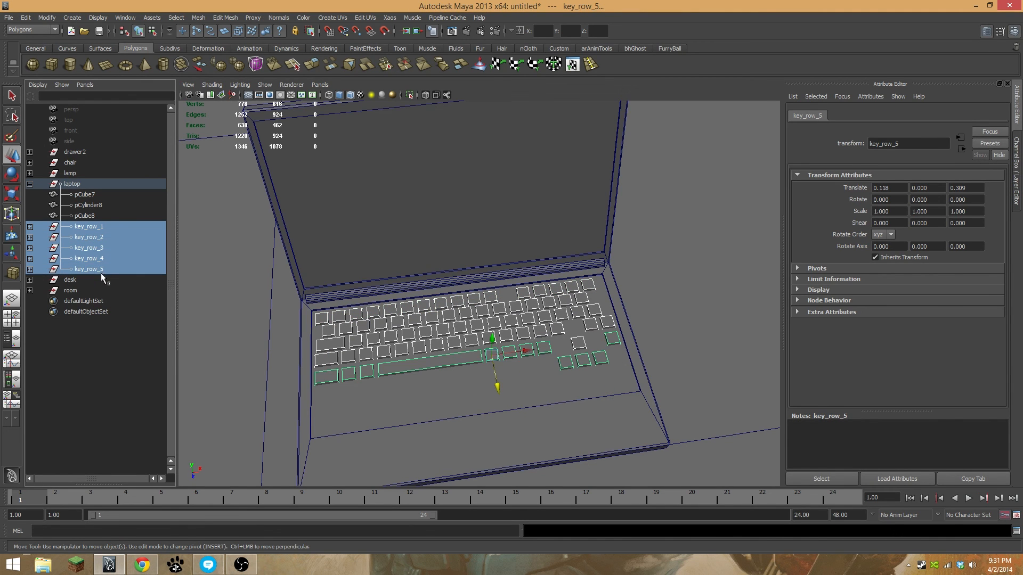
key(ctrl+g)
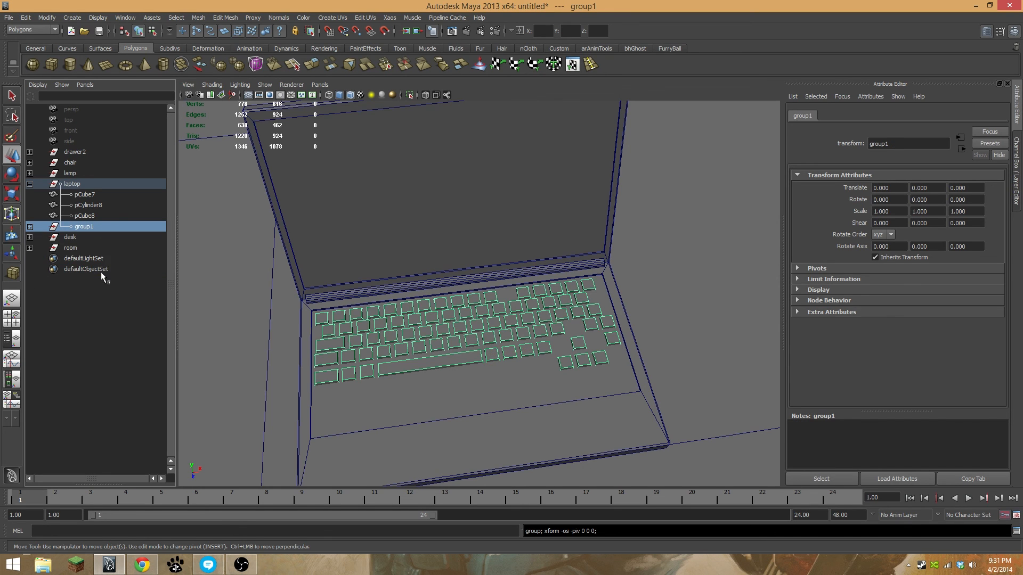
double_click(97, 229)
text(keys)
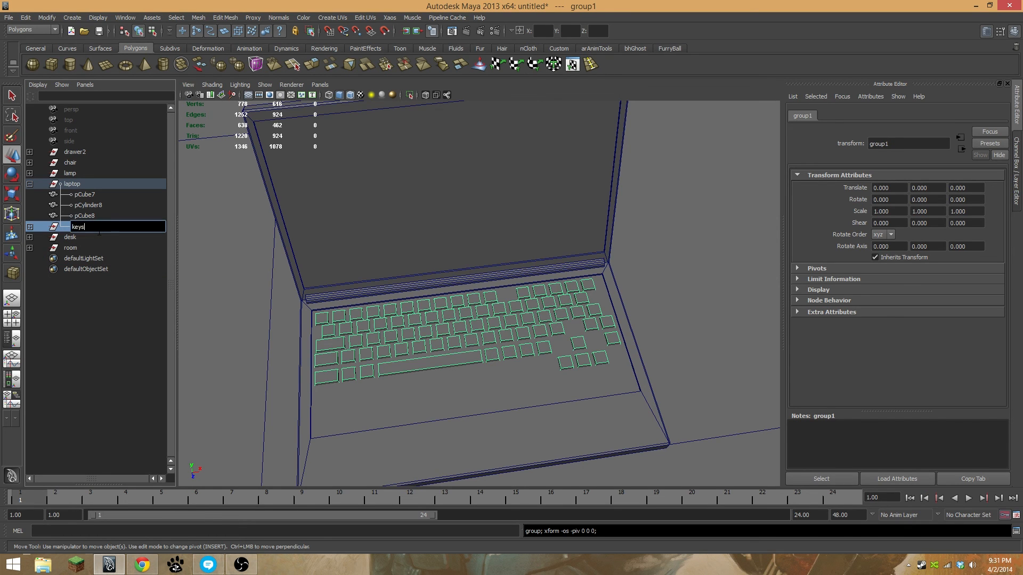
key(Return)
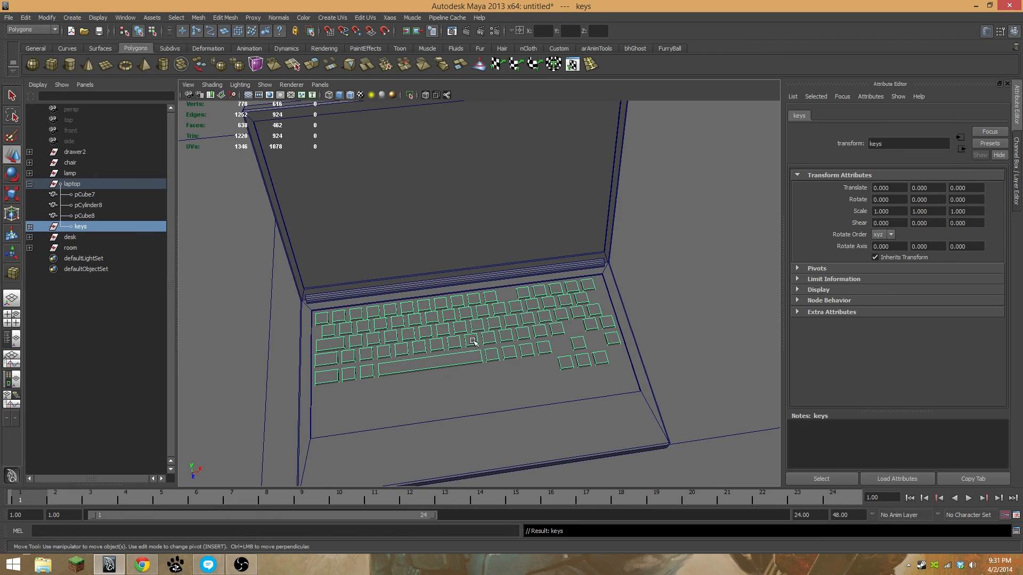
Center the pivot of the keys group and move it forward to sit lower in the keyboard recess
click(48, 17)
click(74, 117)
drag(471, 367, 501, 401)
Select the four arrow keys and move them slightly back toward the other key rows
click(582, 365)
shift+click(588, 379)
shift+click(570, 382)
shift+click(605, 380)
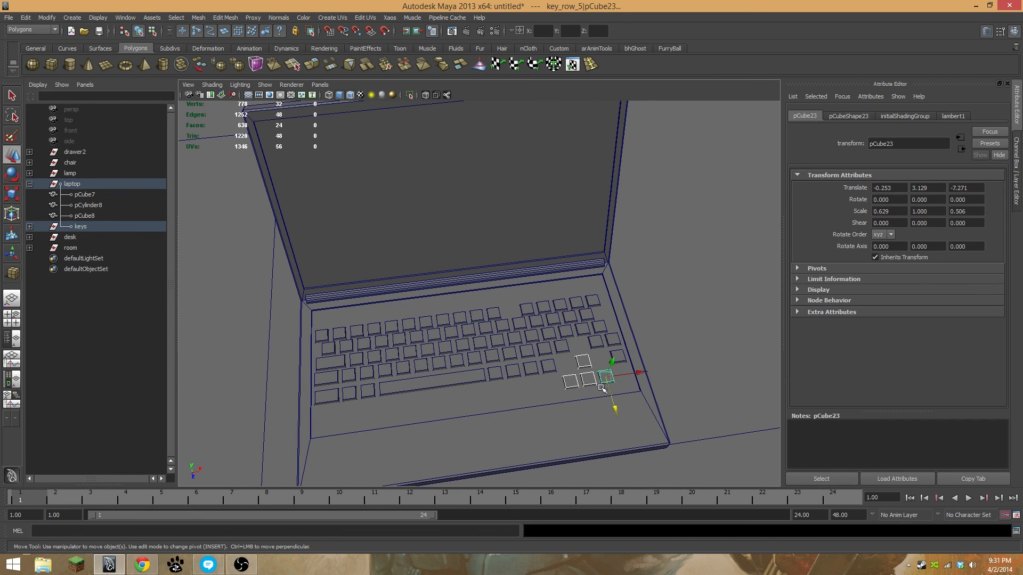
drag(616, 408, 608, 392)
Examine the laptop's size and placement on the desk from several angles
click(653, 367)
alt+drag(703, 393, 457, 309)
scroll(465, 331, down, 3)
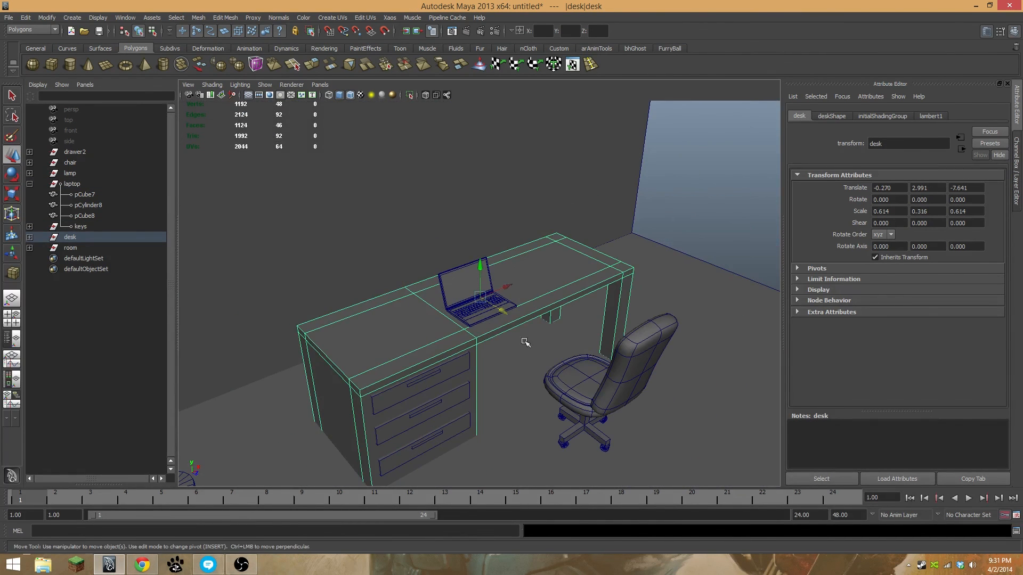
click(704, 214)
alt+right_drag(621, 314, 370, 302)
alt+drag(523, 303, 503, 319)
alt+middle_drag(361, 315, 427, 373)
alt+right_drag(427, 373, 575, 392)
alt+middle_drag(576, 392, 515, 286)
alt+drag(482, 316, 463, 295)
alt+middle_drag(515, 315, 448, 332)
alt+drag(468, 333, 410, 344)
alt+right_drag(256, 358, 433, 367)
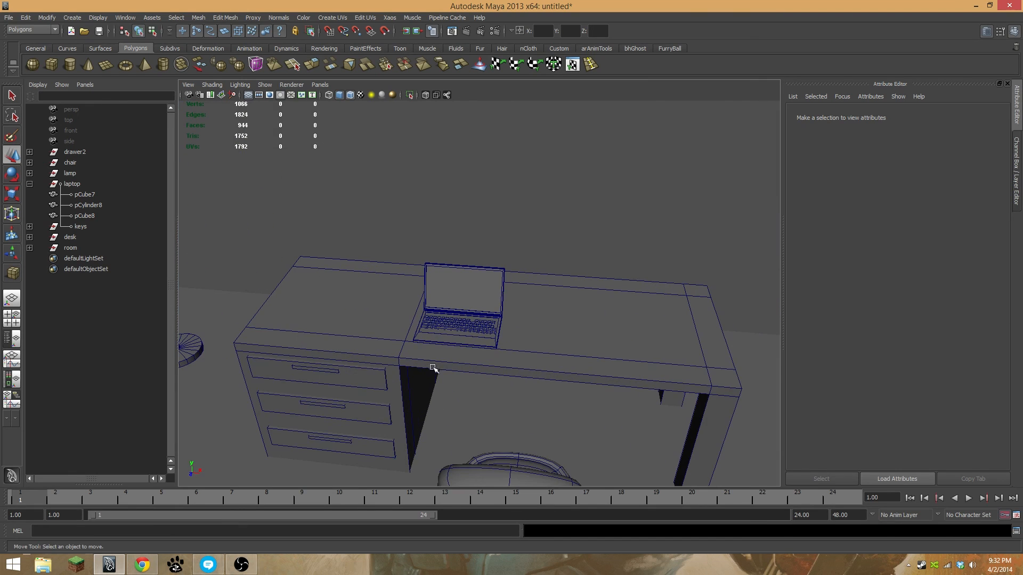
Center the pivot of the laptop group and rotate it about 20 degrees around Y on the desk
click(78, 184)
click(47, 17)
click(80, 106)
key(e)
drag(469, 335, 484, 333)
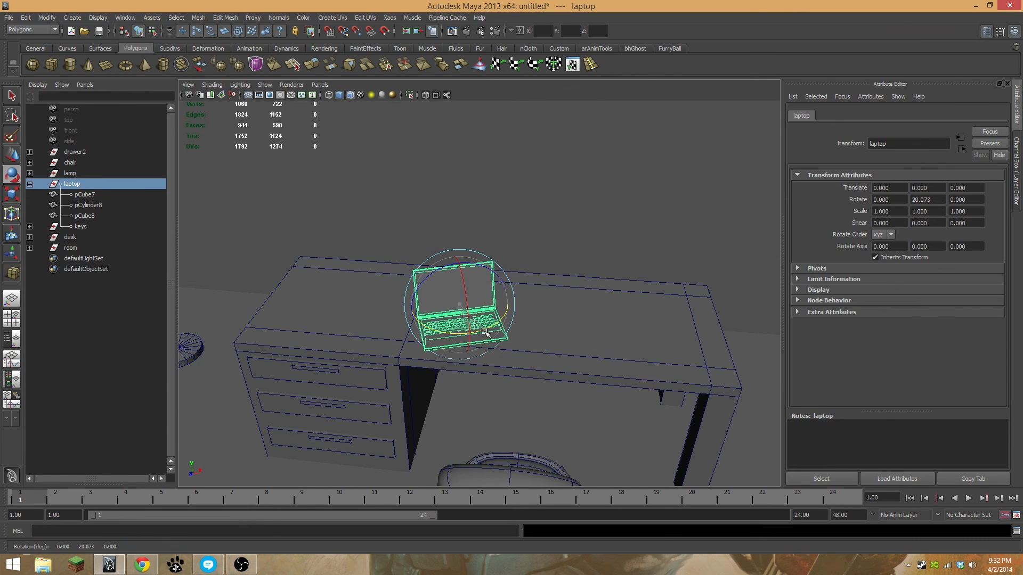
Inspect the rotated laptop on the desk and the overall furniture arrangement in the room
alt+right_drag(447, 385, 338, 354)
alt+drag(427, 322, 403, 371)
alt+right_drag(402, 371, 520, 372)
alt+drag(521, 373, 442, 322)
click(735, 402)
alt+right_drag(736, 402, 461, 349)
alt+drag(535, 336, 461, 324)
alt+right_drag(461, 324, 535, 331)
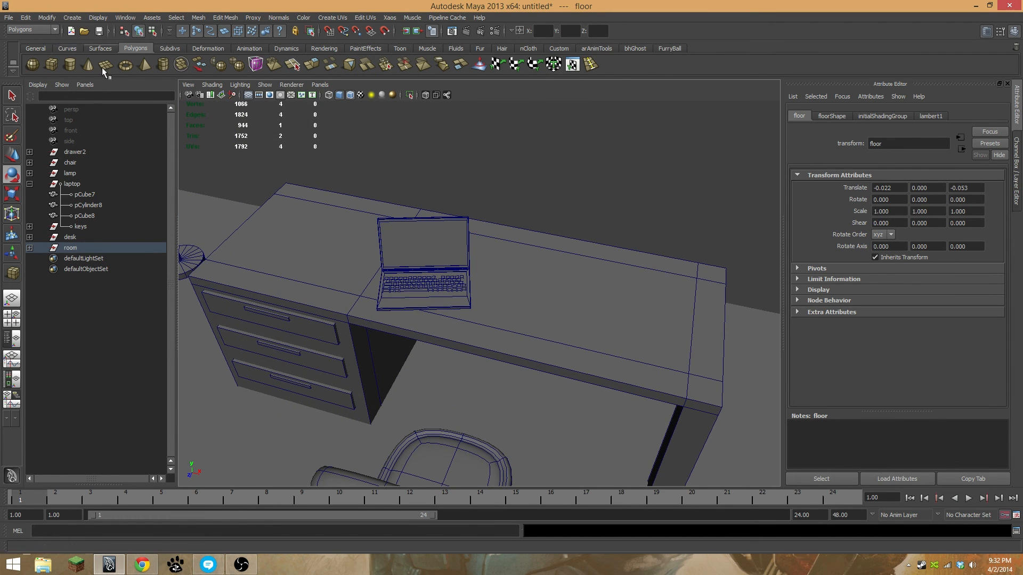
alt+right_drag(591, 347, 484, 340)
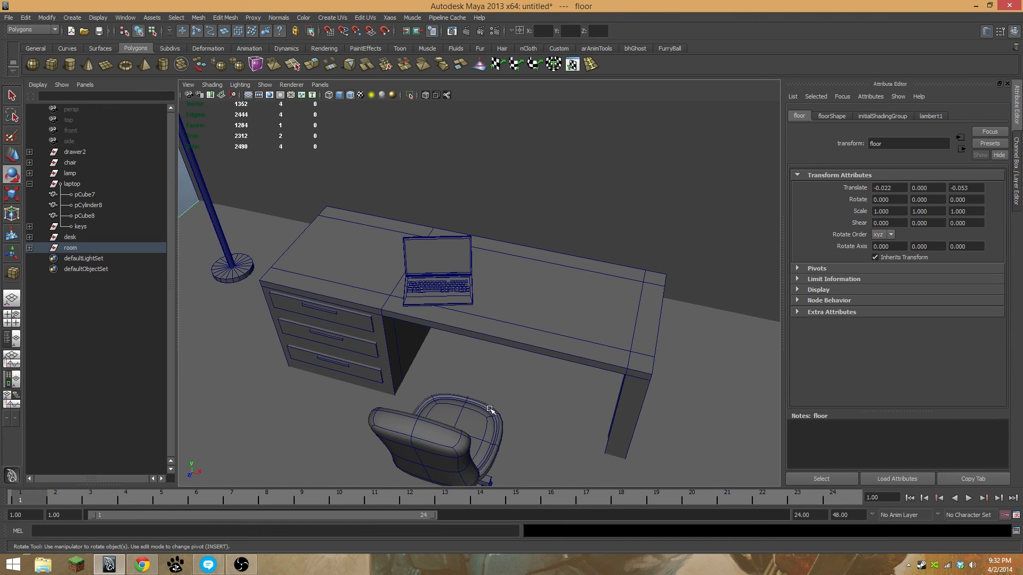
alt+right_drag(575, 405, 367, 381)
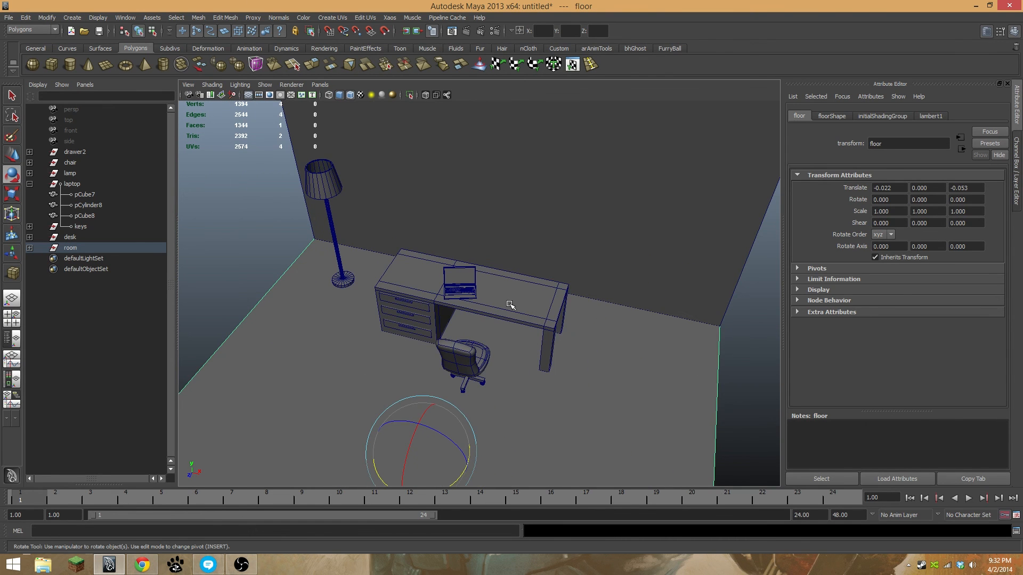